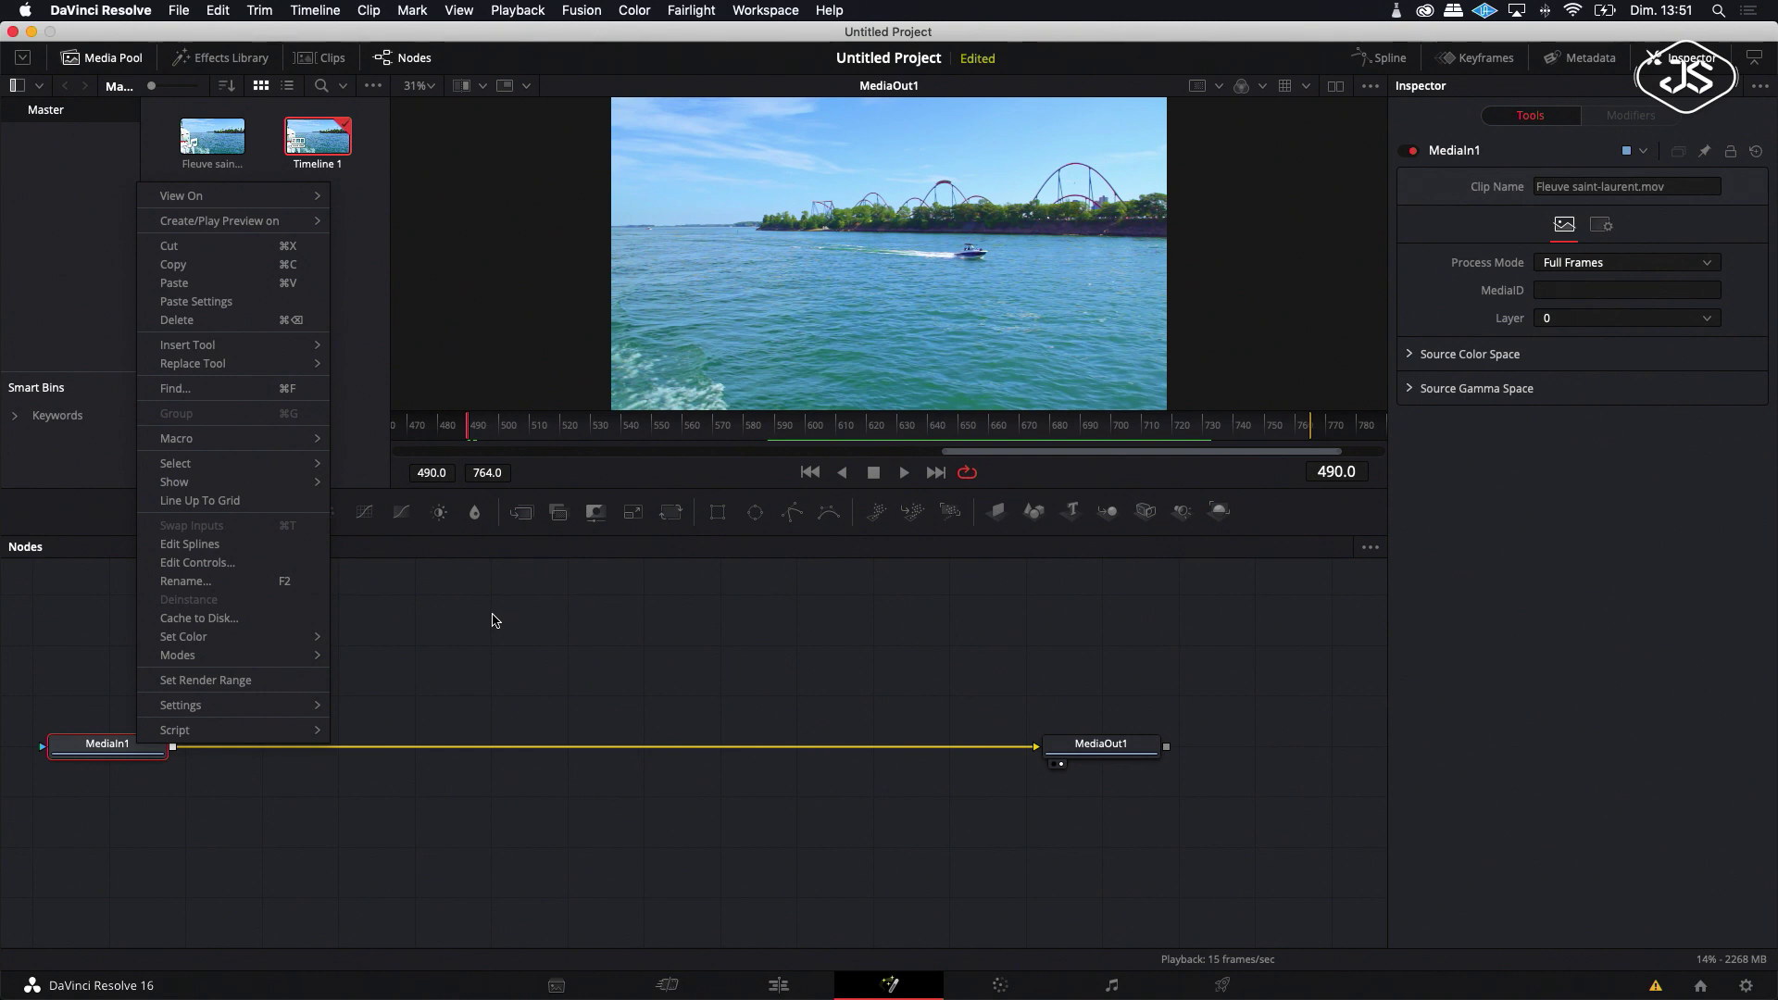
Step: Add a Background node merged over the MediaIn1 clip
{"action": "left_click", "coordinate": [493, 621]}
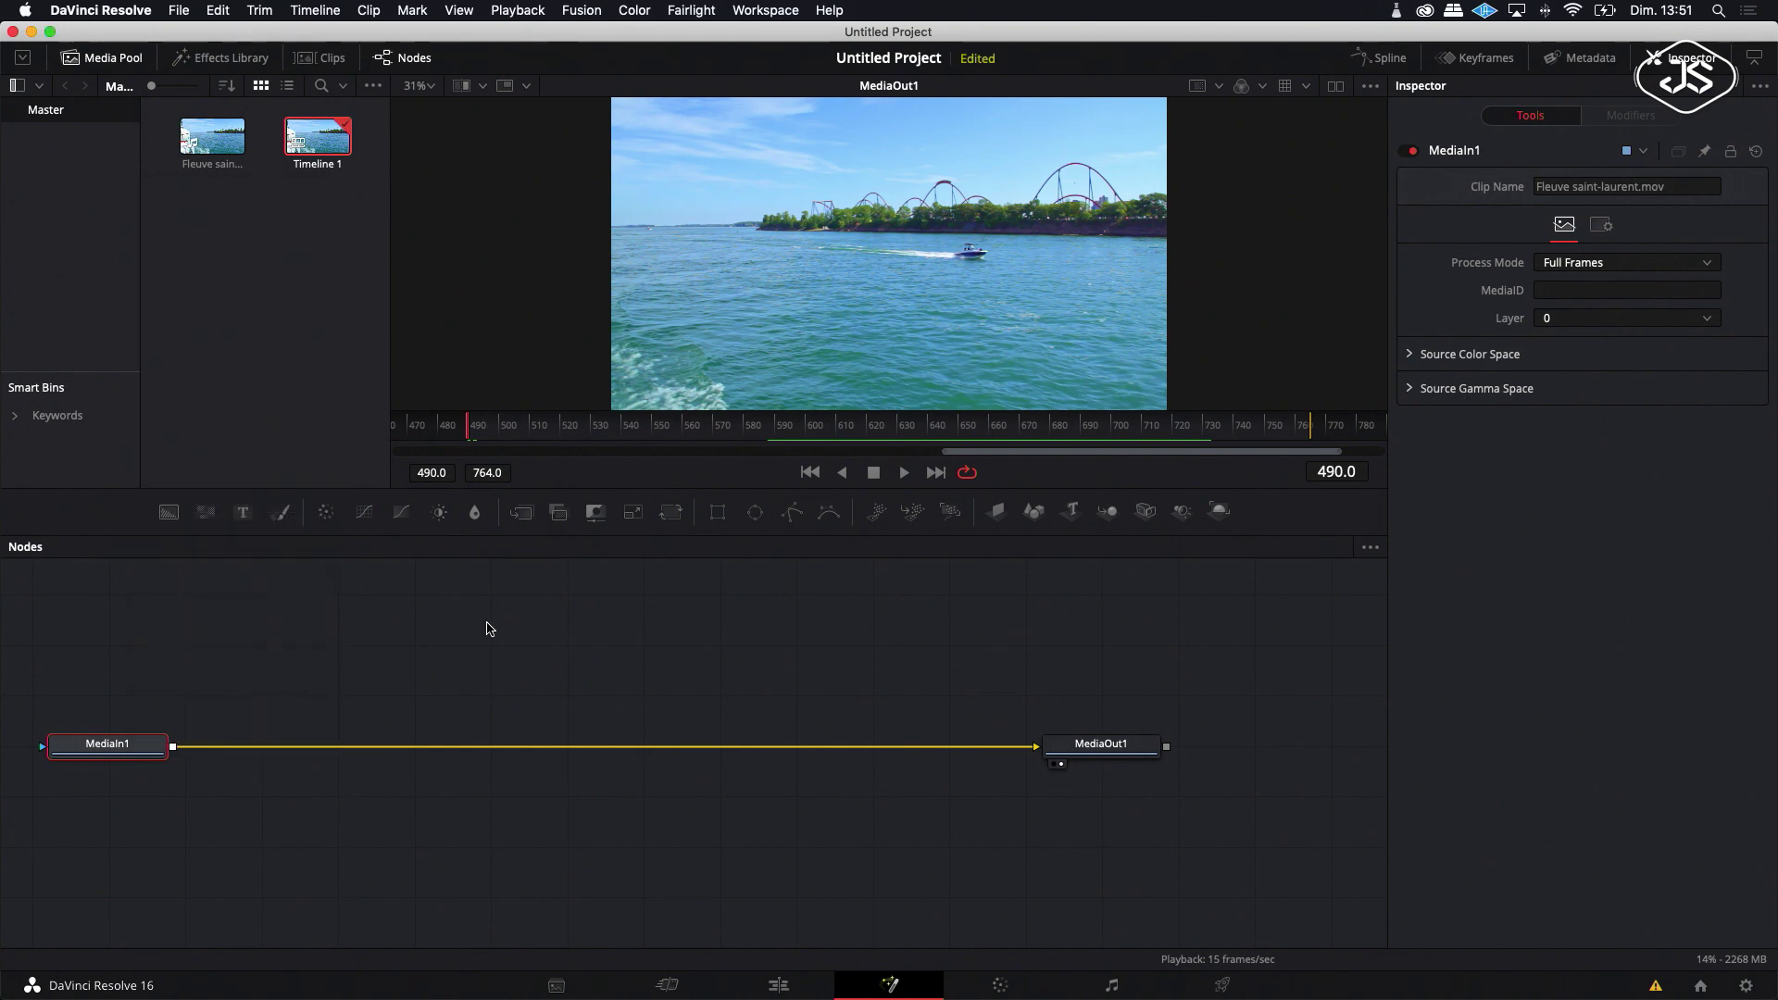
{"action": "scroll", "coordinate": [494, 621], "scroll_direction": "left", "scroll_amount": 1}
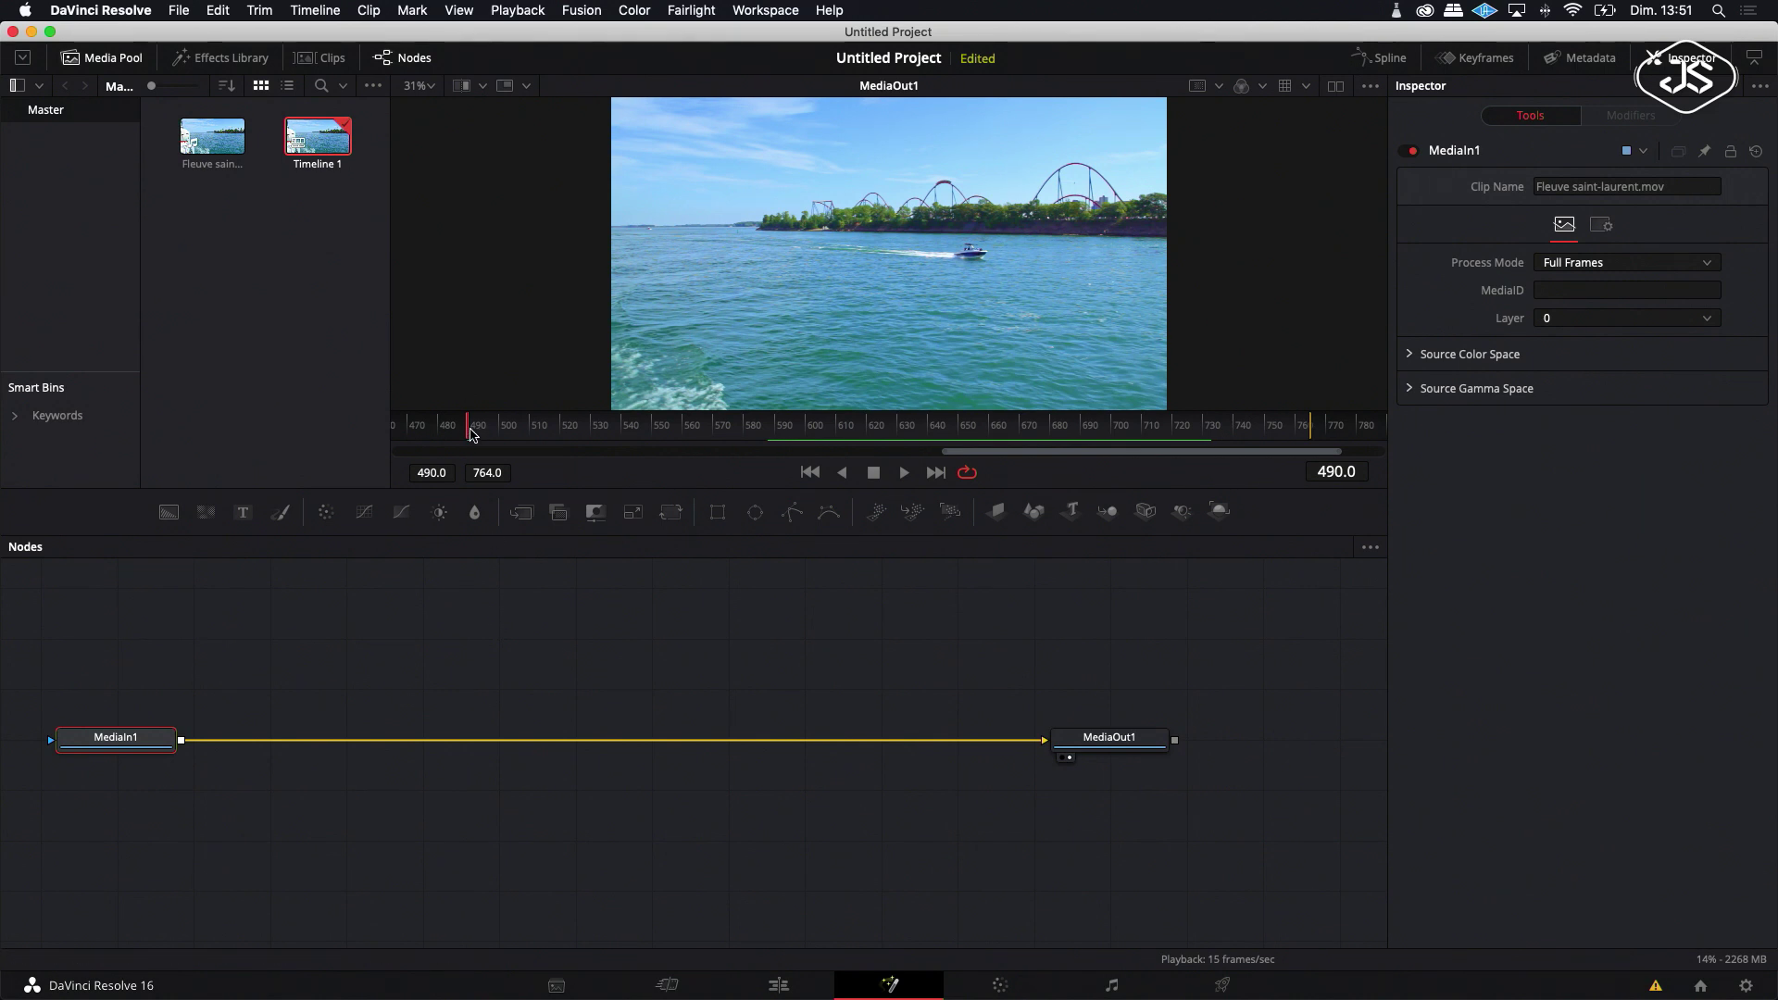
{"action": "left_click", "coordinate": [434, 626]}
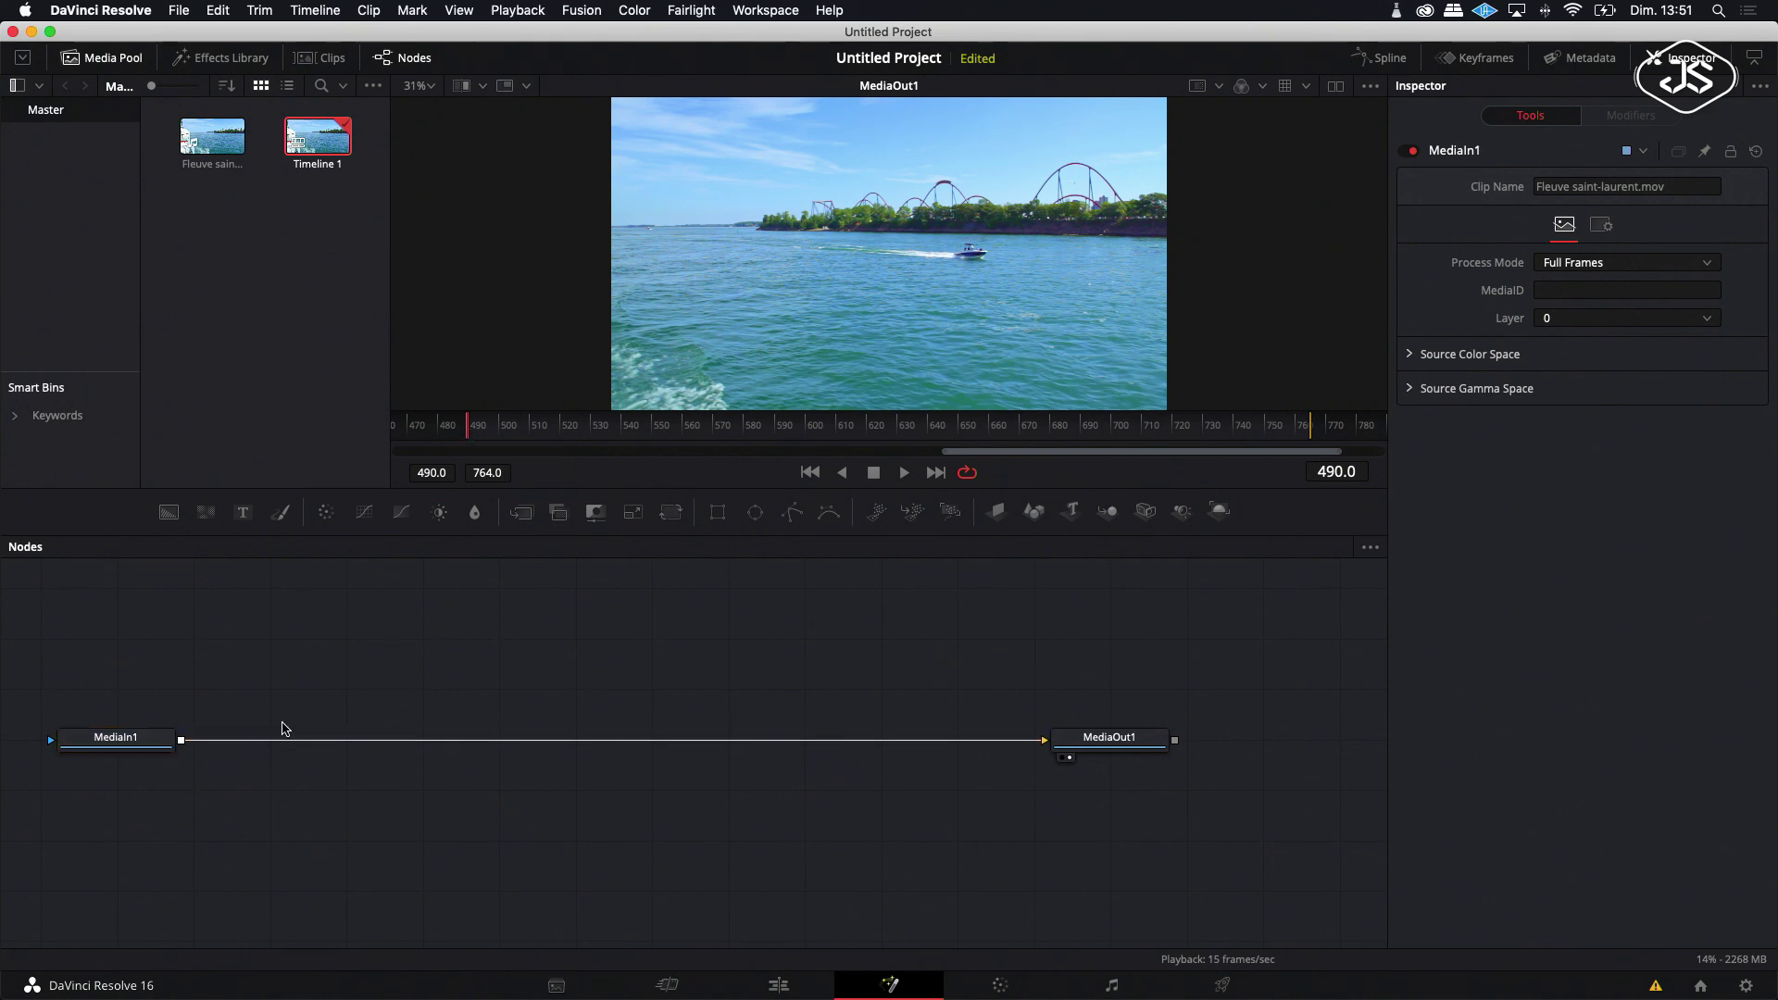
{"action": "left_click", "coordinate": [155, 740]}
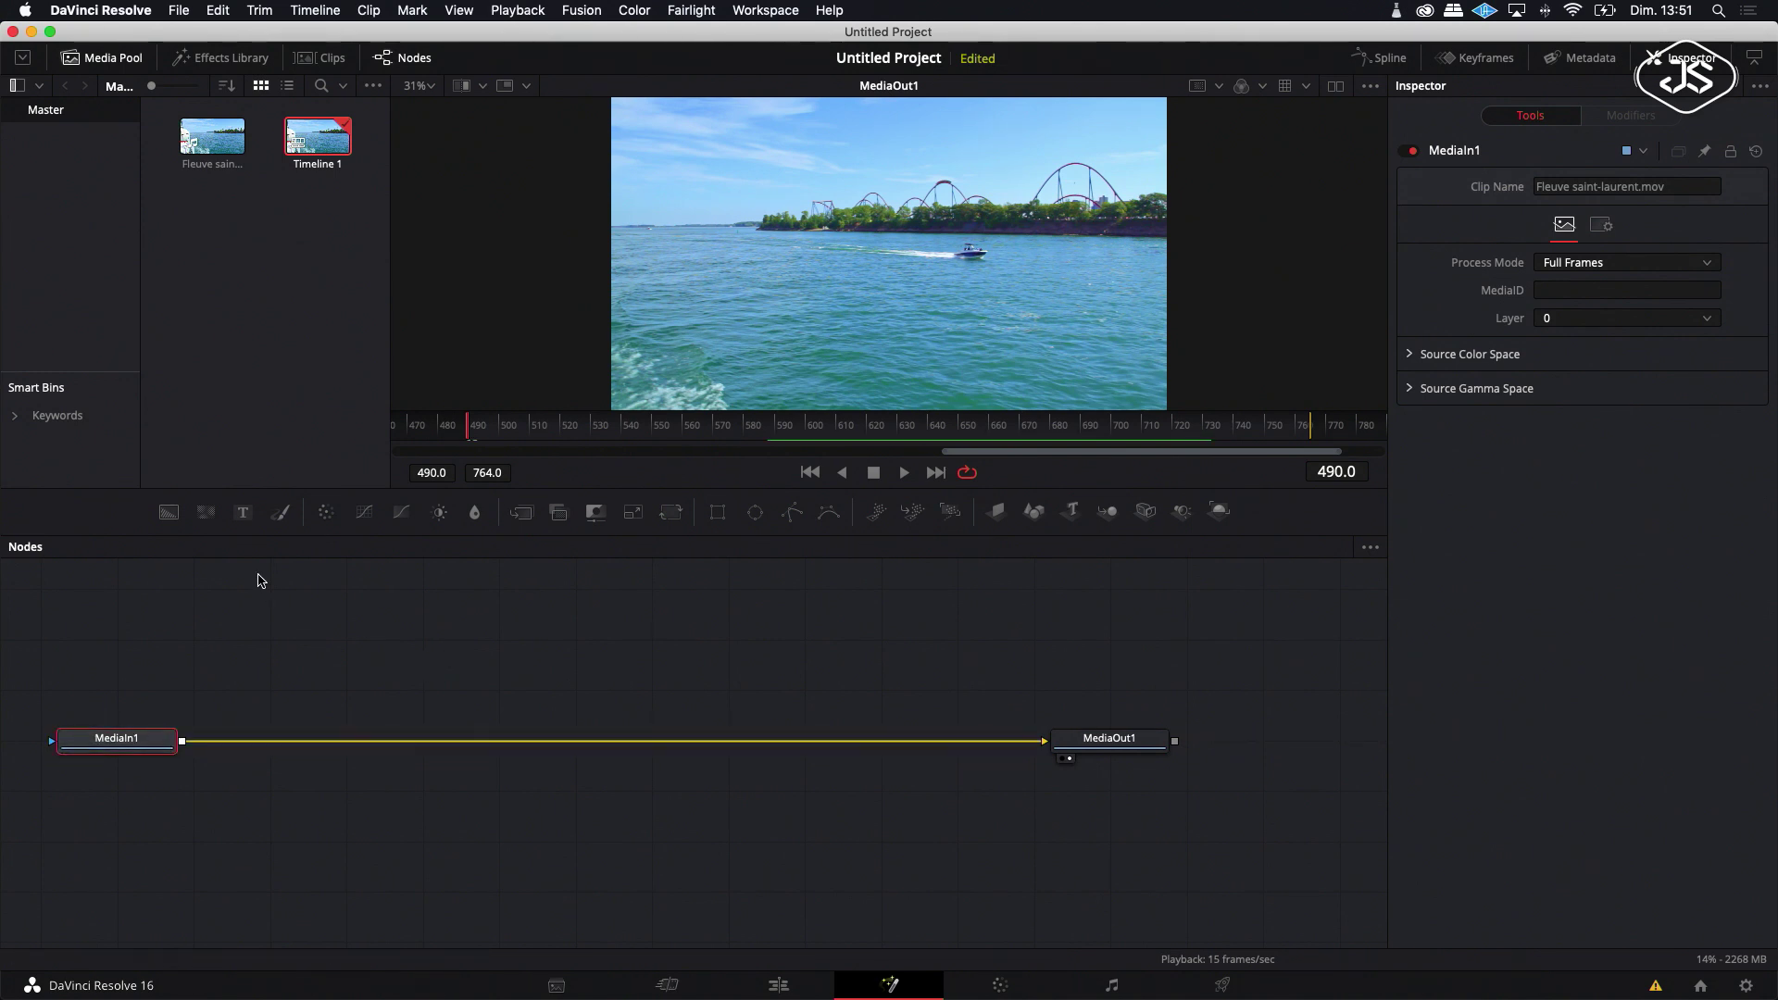
{"action": "left_click", "coordinate": [168, 512]}
Step: Arrange the nodes to Connected, line Merge1 up with MediaIn1 and place Background1 directly above Merge1
{"action": "right_click", "coordinate": [333, 623]}
{"action": "mouse_move", "coordinate": [417, 690]}
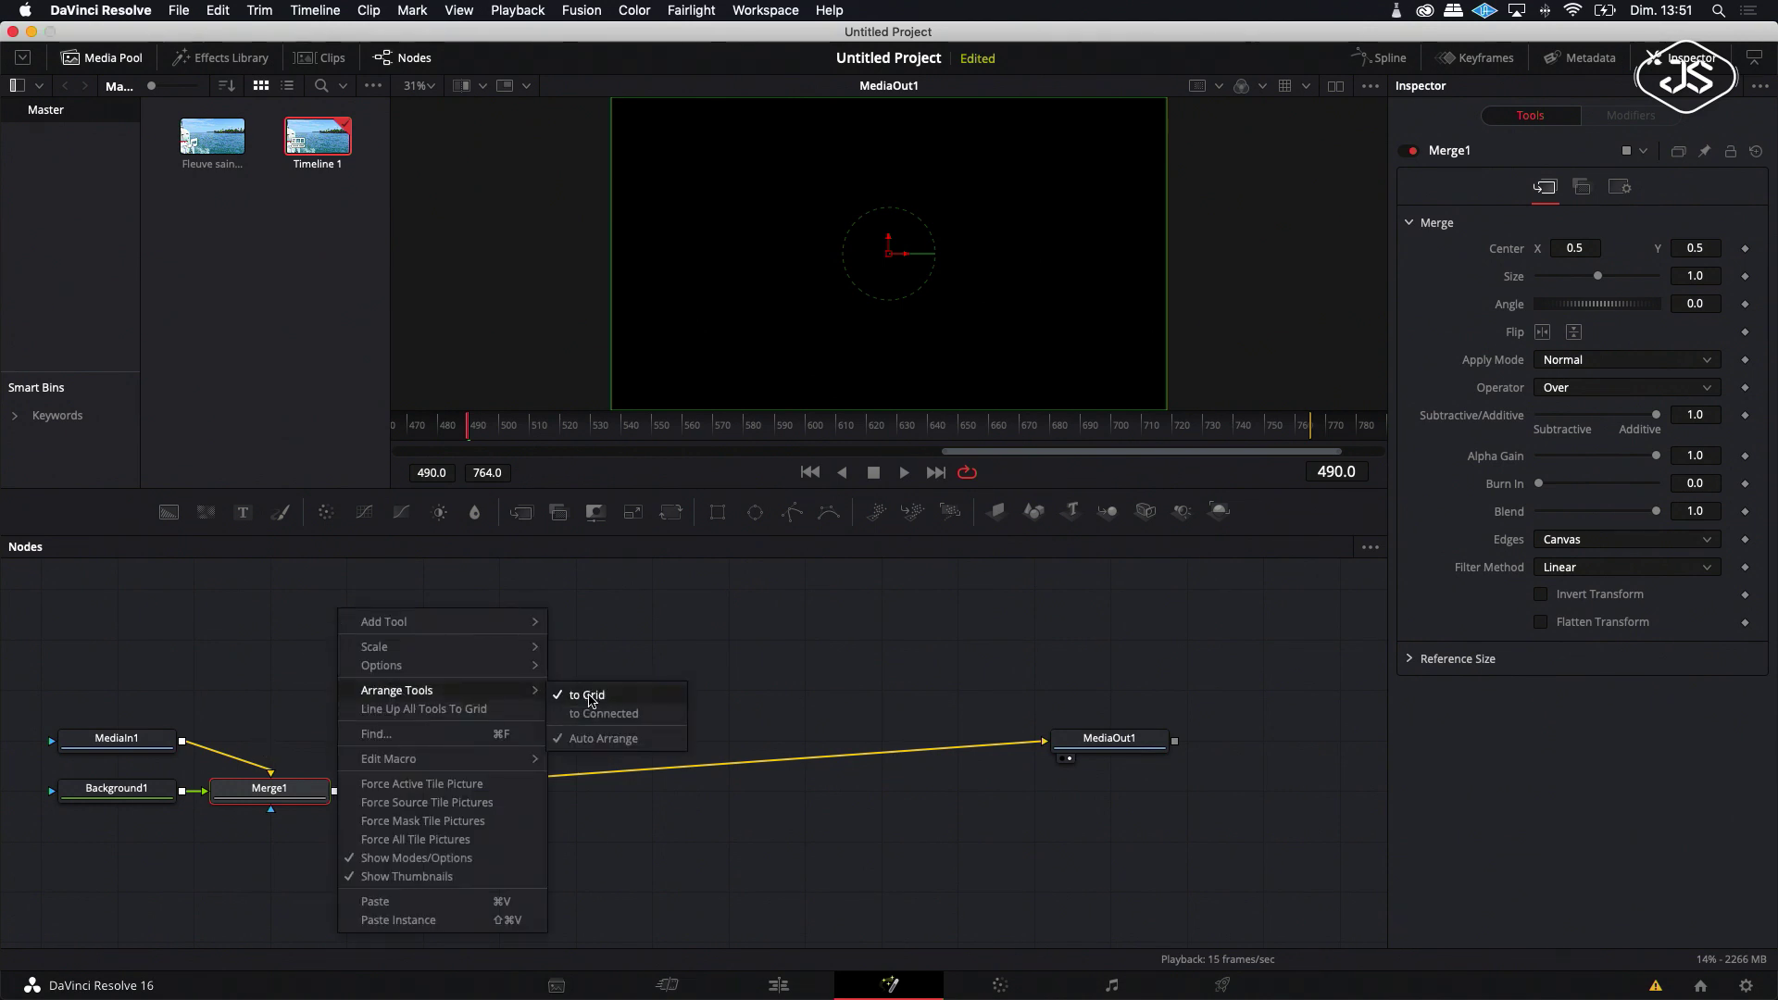
{"action": "left_click", "coordinate": [597, 712]}
{"action": "left_click_drag", "start_coordinate": [305, 747], "coordinate": [382, 746]}
{"action": "left_click_drag", "start_coordinate": [169, 797], "coordinate": [399, 648]}
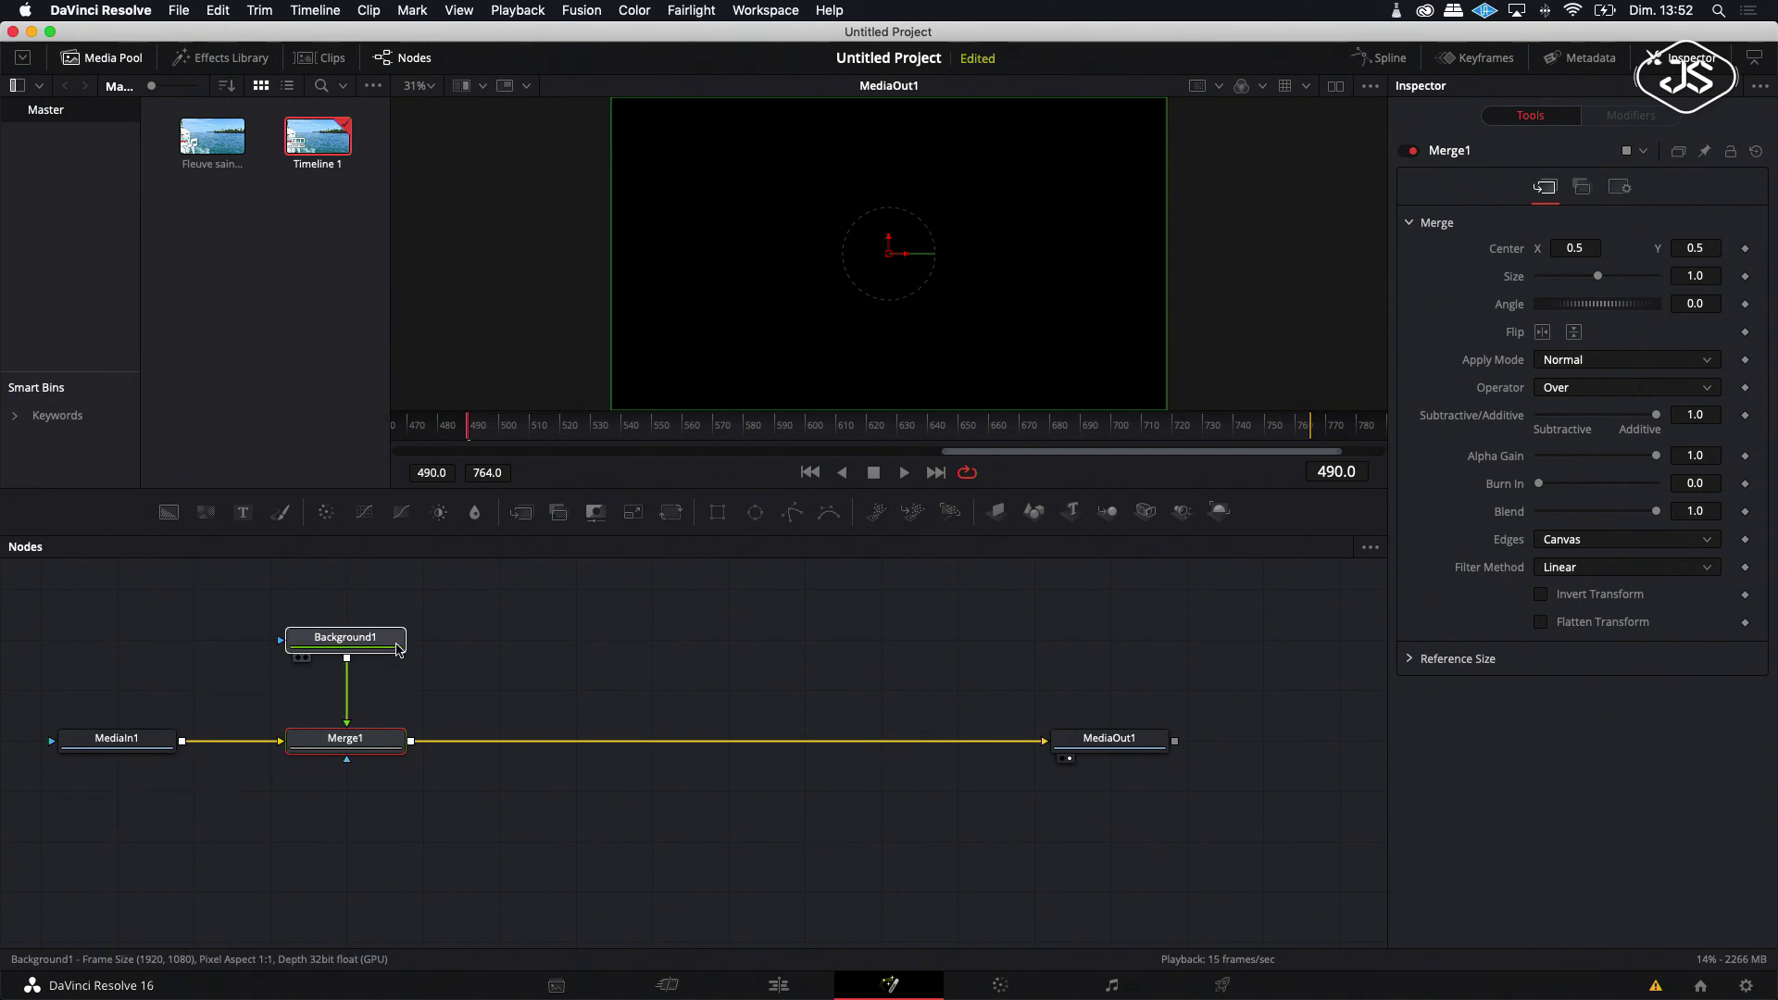
Step: Set Background1's solid color to orange-red with red 1.0, green 0.336 and blue 0.0
{"action": "left_click", "coordinate": [398, 648]}
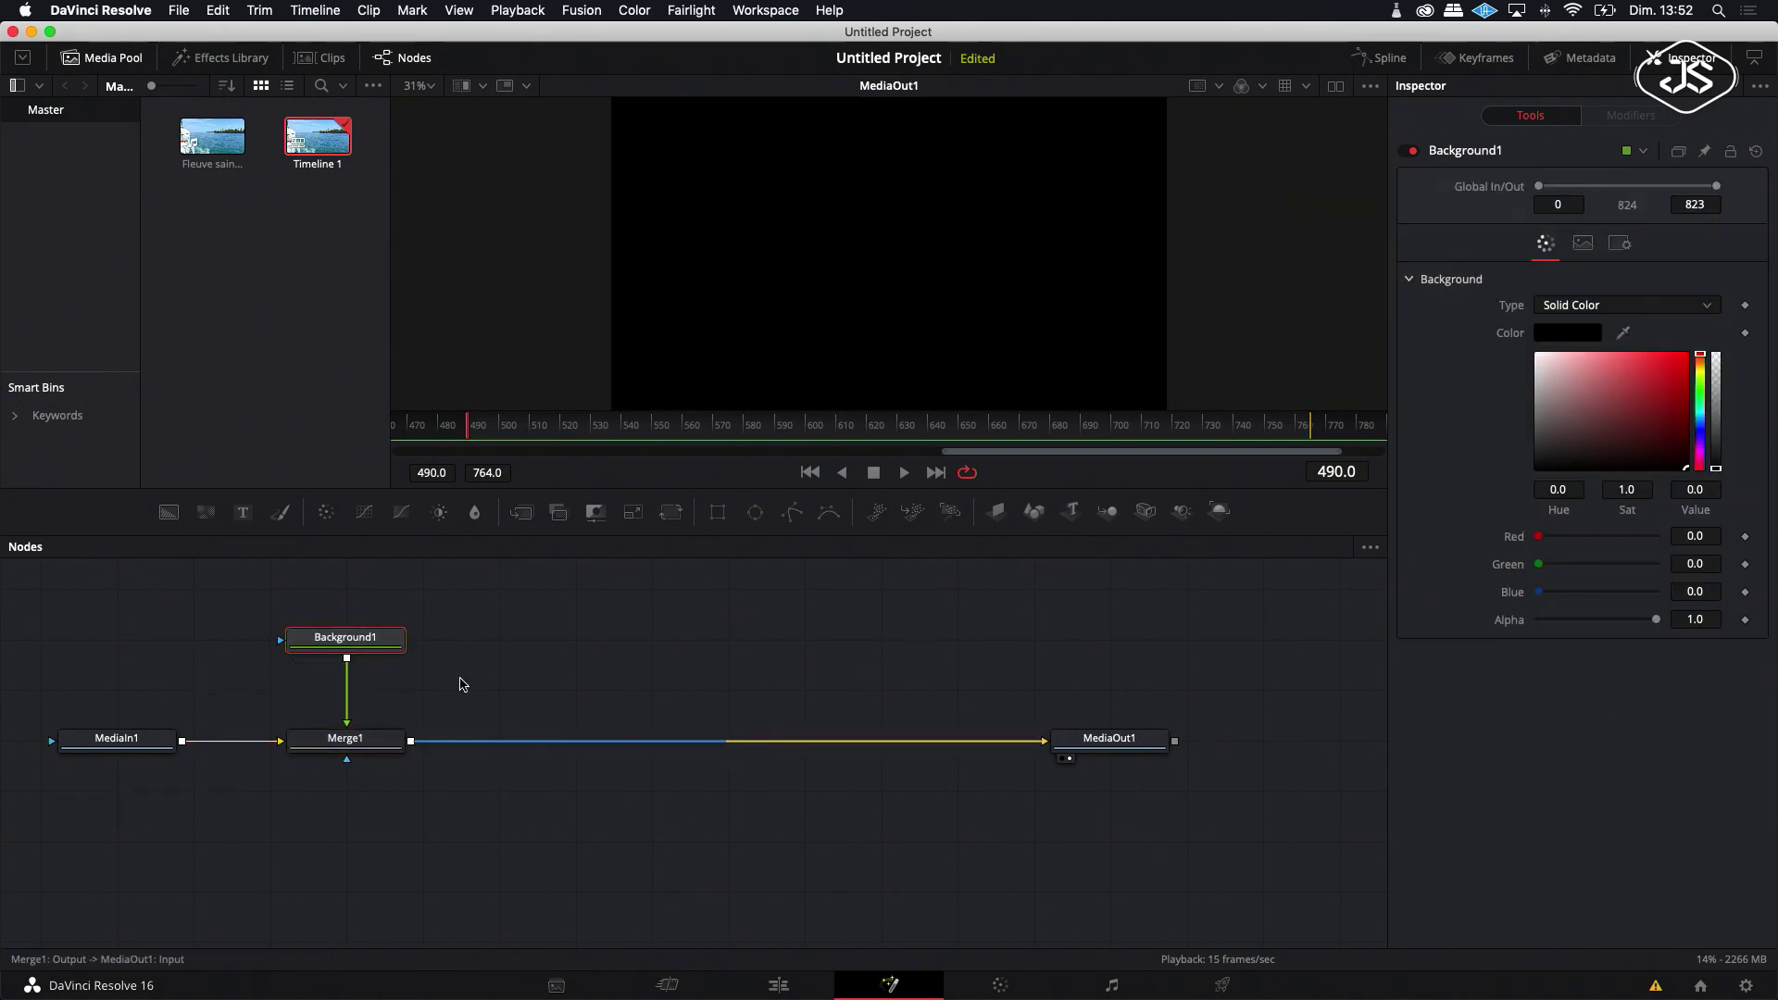
{"action": "left_click", "coordinate": [1690, 358]}
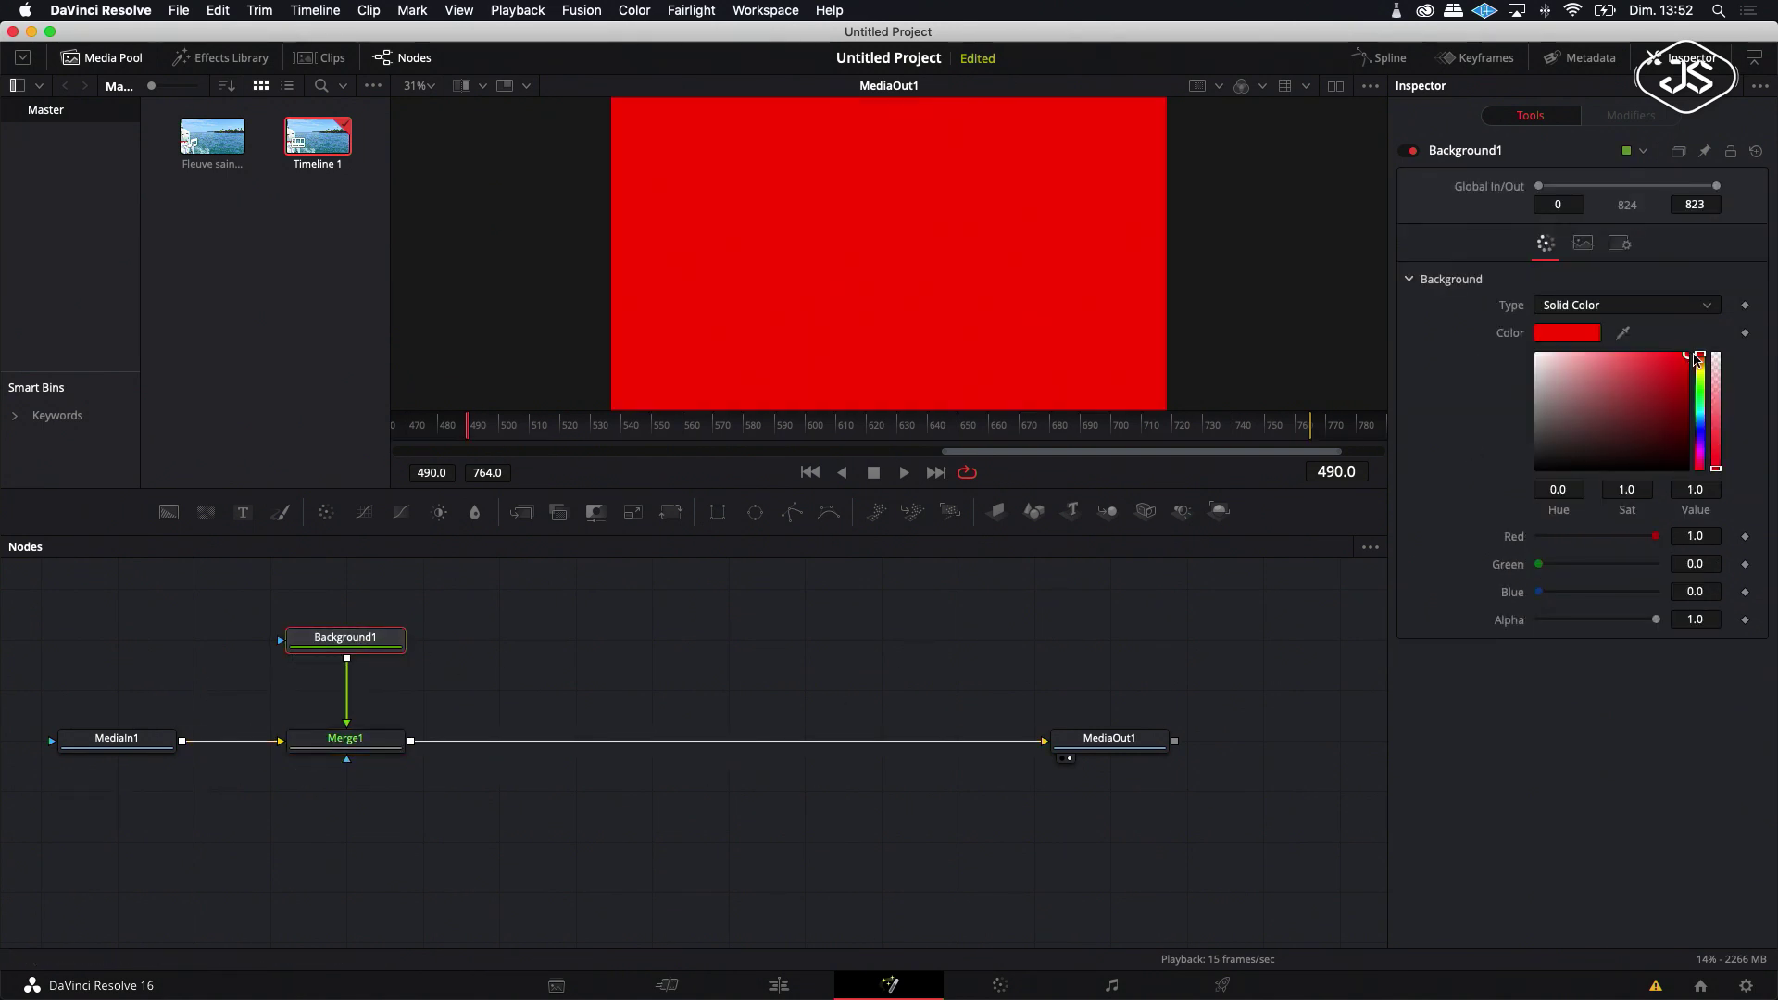
{"action": "left_click", "coordinate": [1702, 363]}
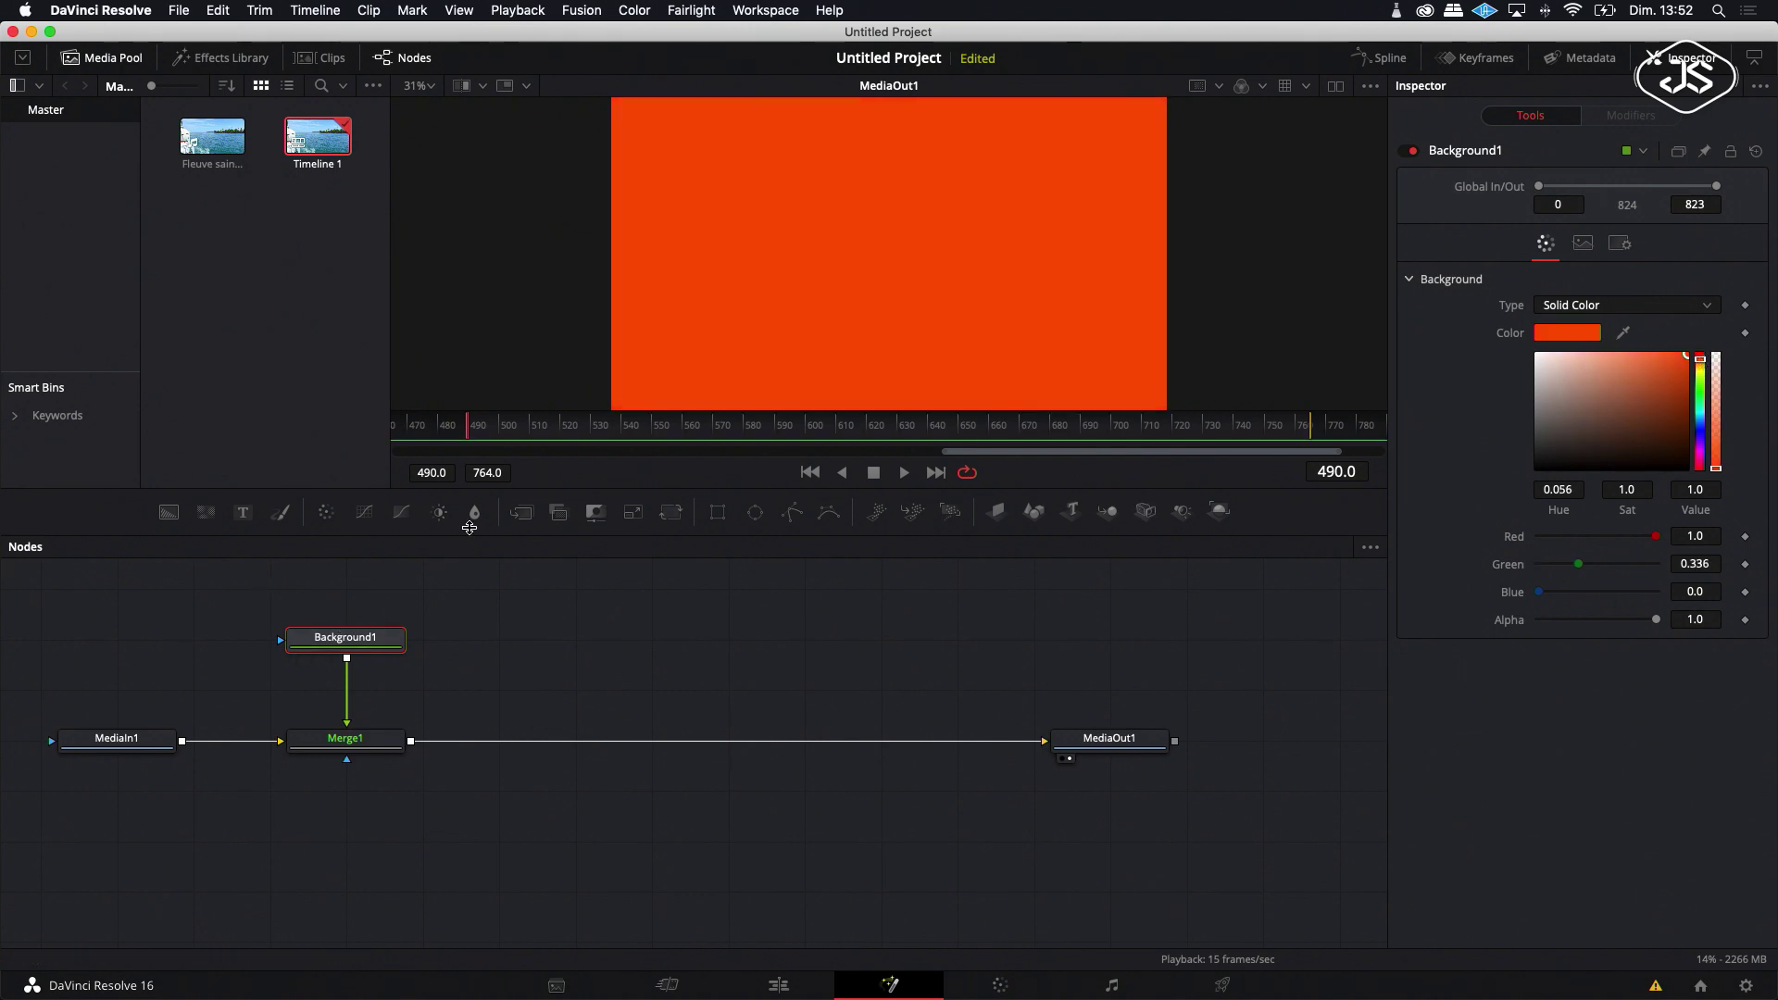
Step: Insert a Mask Paint mask on the Background1 node
{"action": "right_click", "coordinate": [341, 645]}
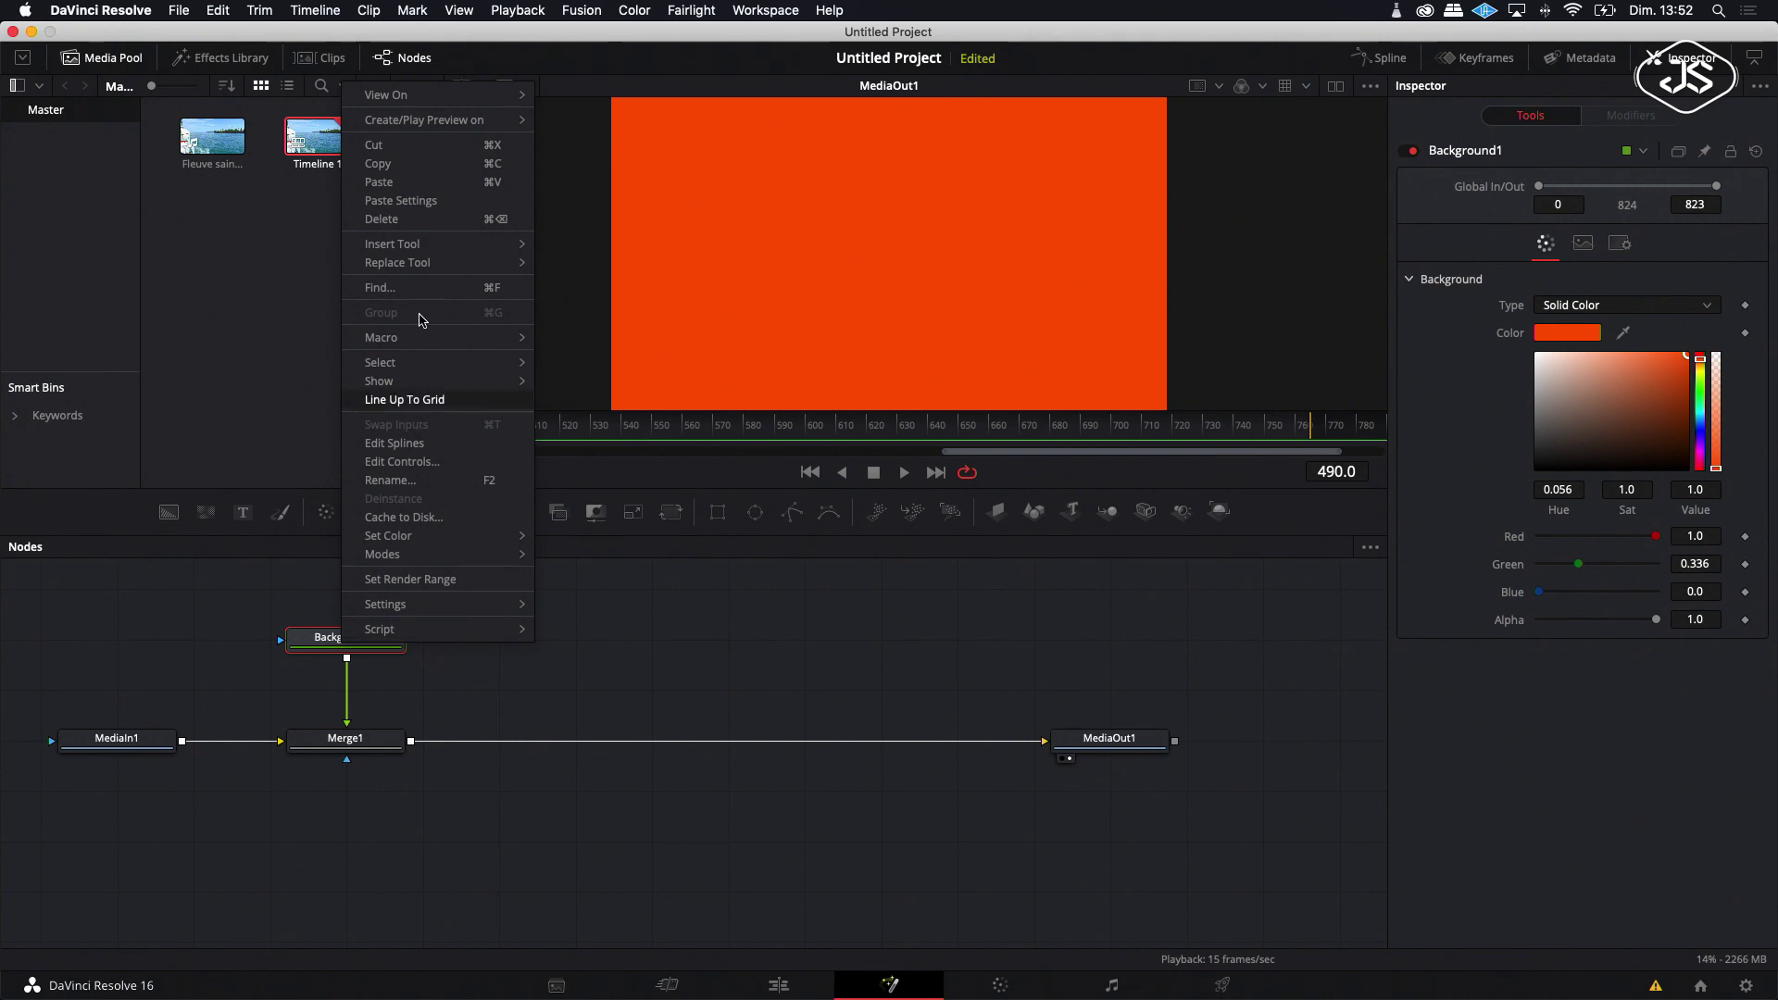
{"action": "mouse_move", "coordinate": [444, 243]}
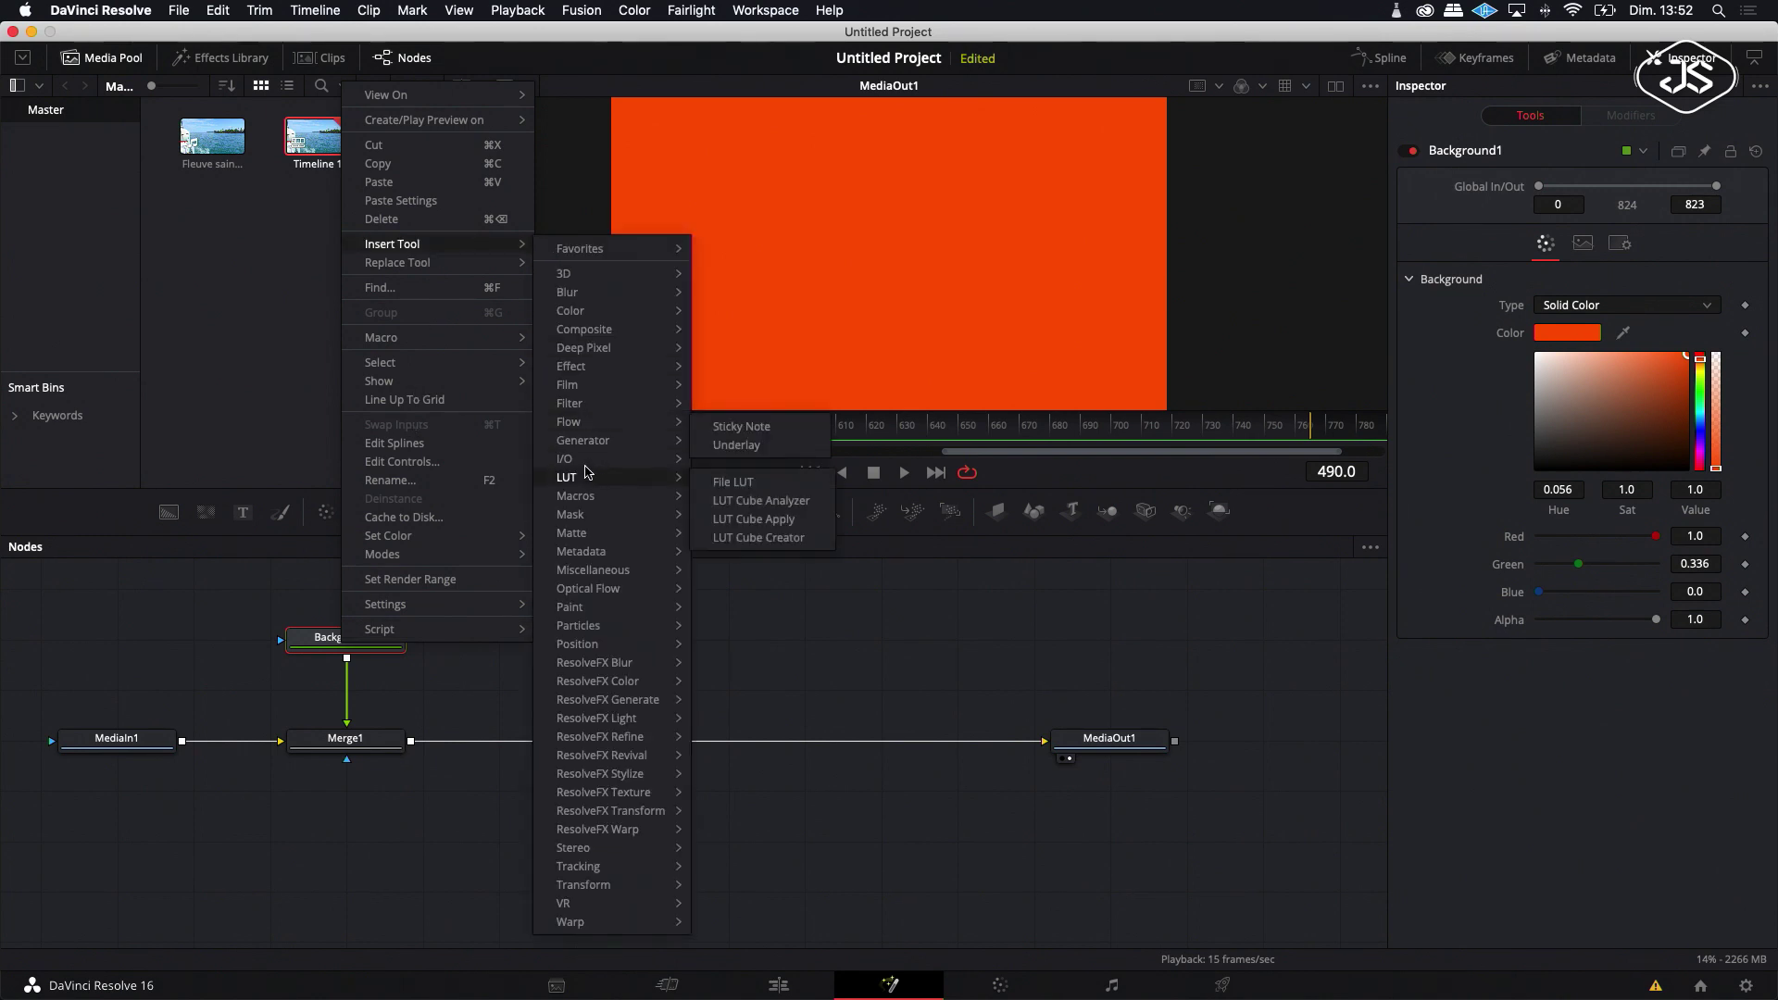
{"action": "mouse_move", "coordinate": [578, 518]}
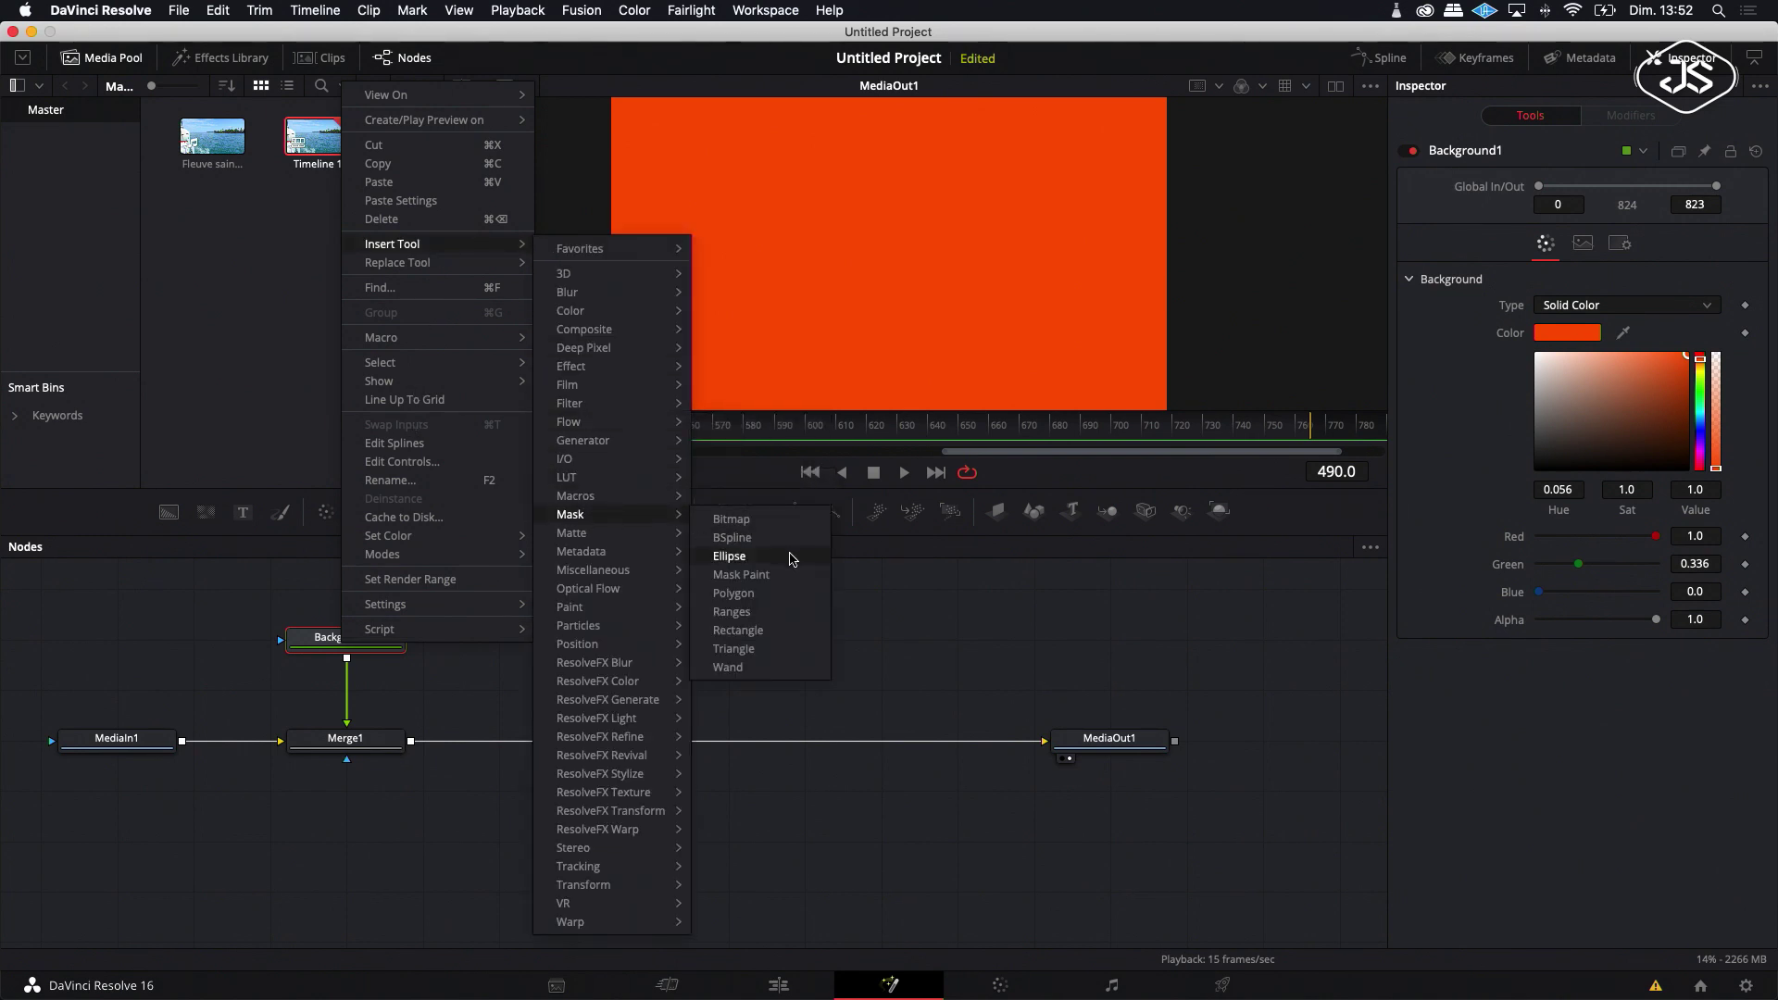
{"action": "left_click", "coordinate": [746, 577]}
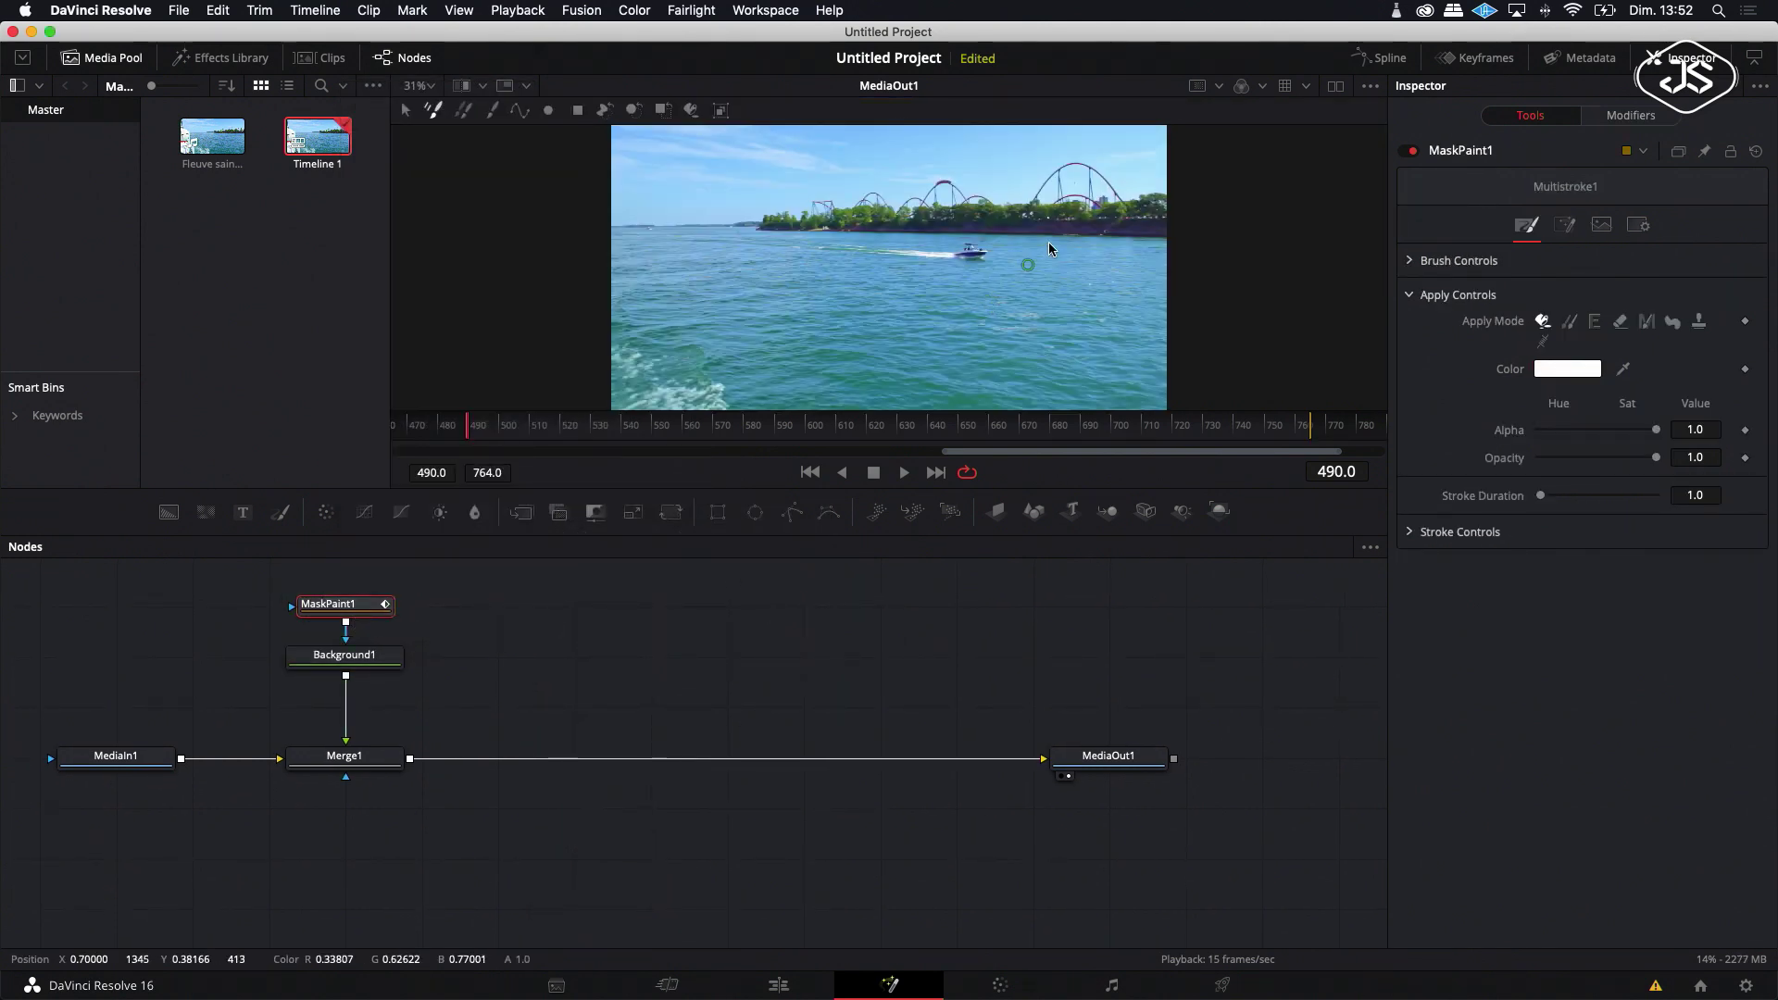
Step: Draw a polyline stroke on MaskPaint1 forming a three-sided box in the upper-right sky, with a diagonal line down to the boat
{"action": "left_click", "coordinate": [519, 110]}
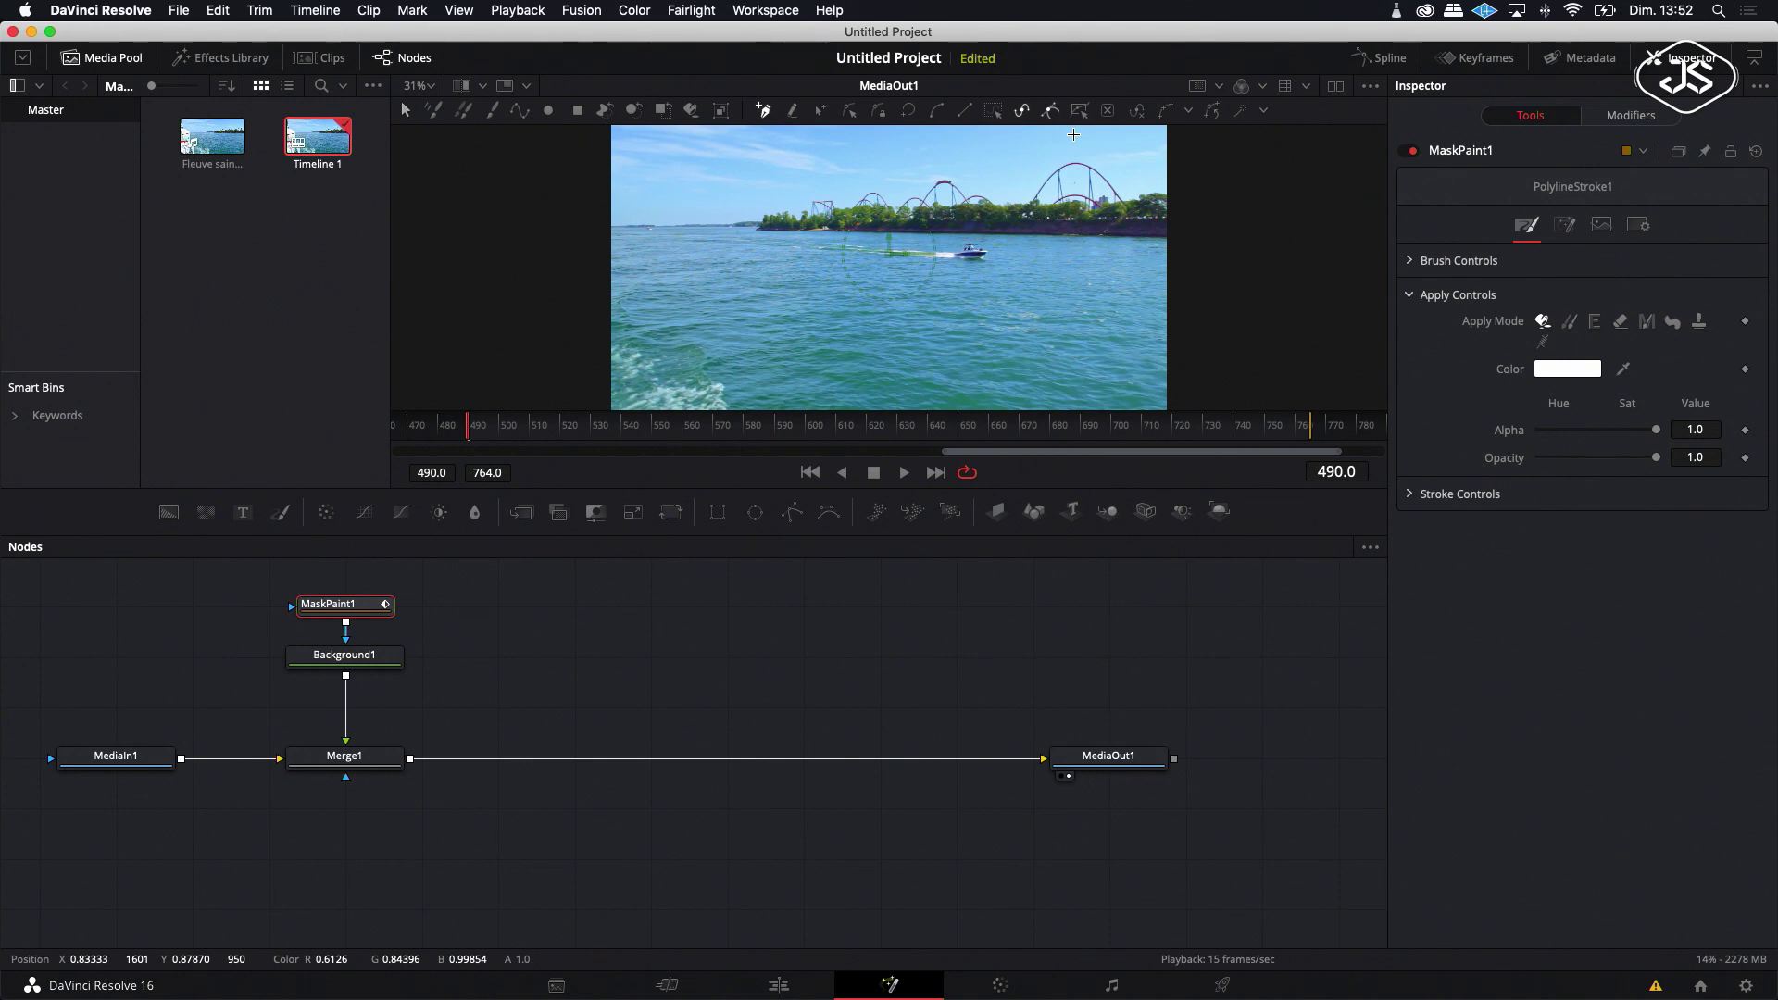
{"action": "left_click_drag", "start_coordinate": [1073, 134], "coordinate": [1130, 135]}
{"action": "left_click", "coordinate": [1149, 135]}
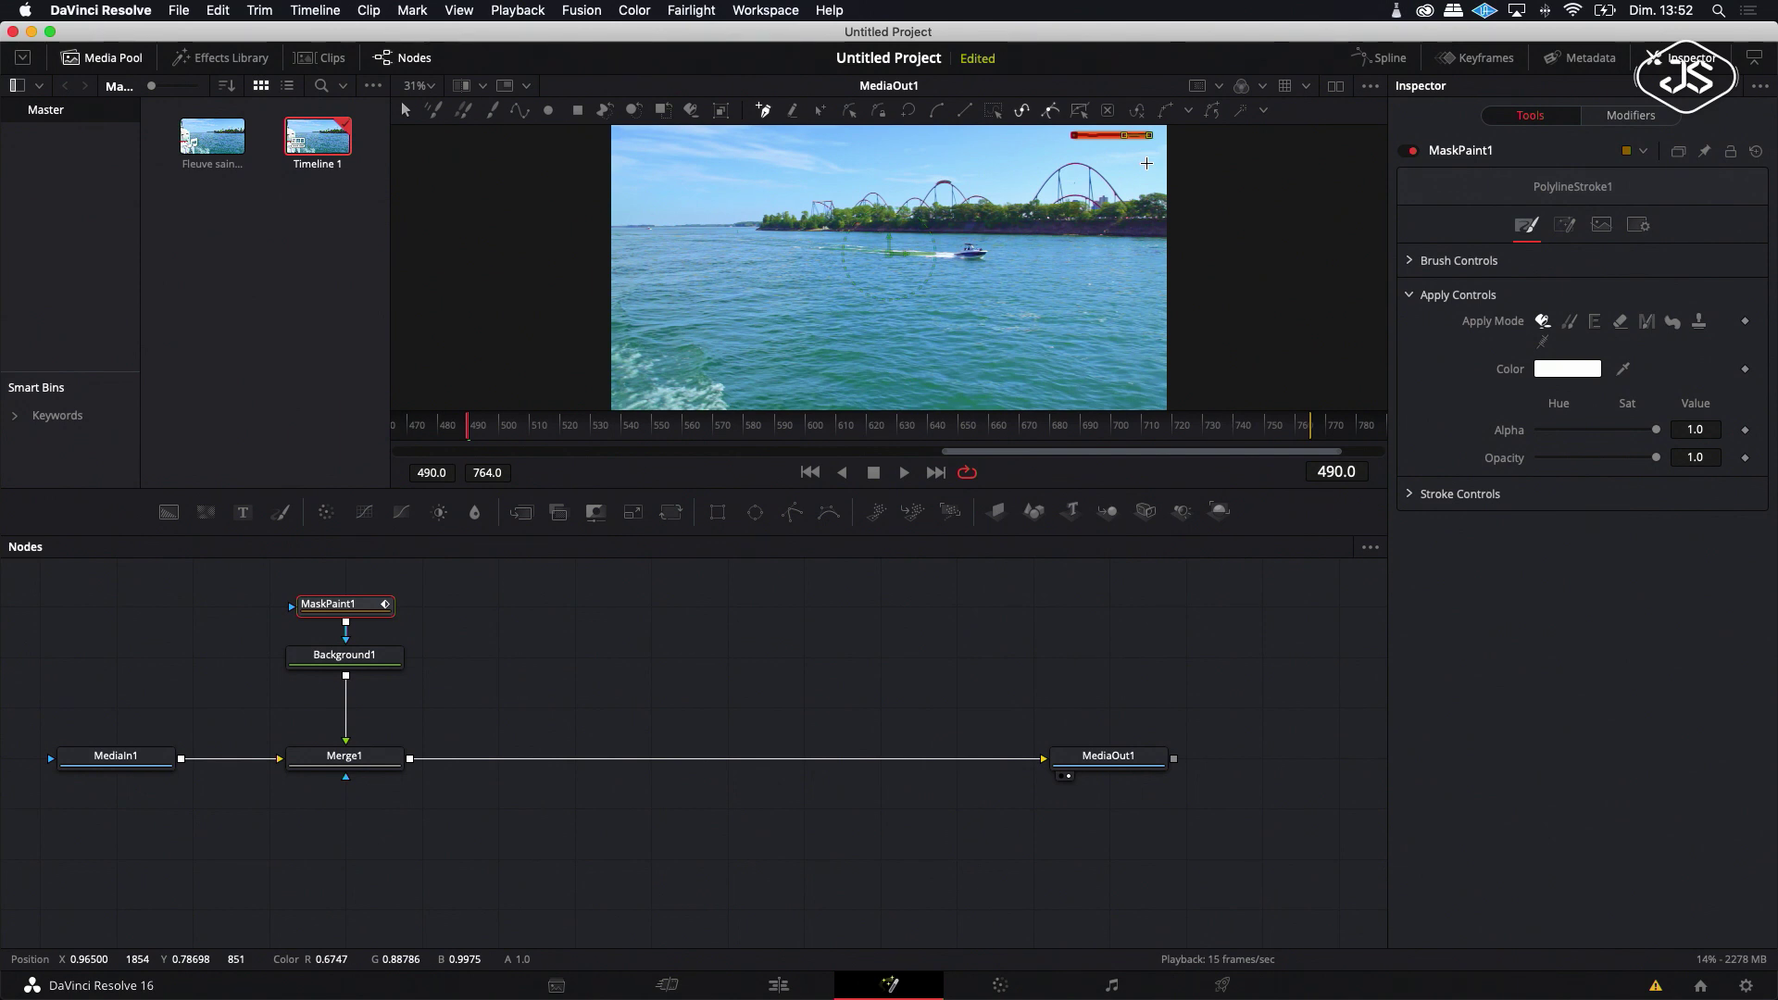
{"action": "left_click", "coordinate": [1148, 161]}
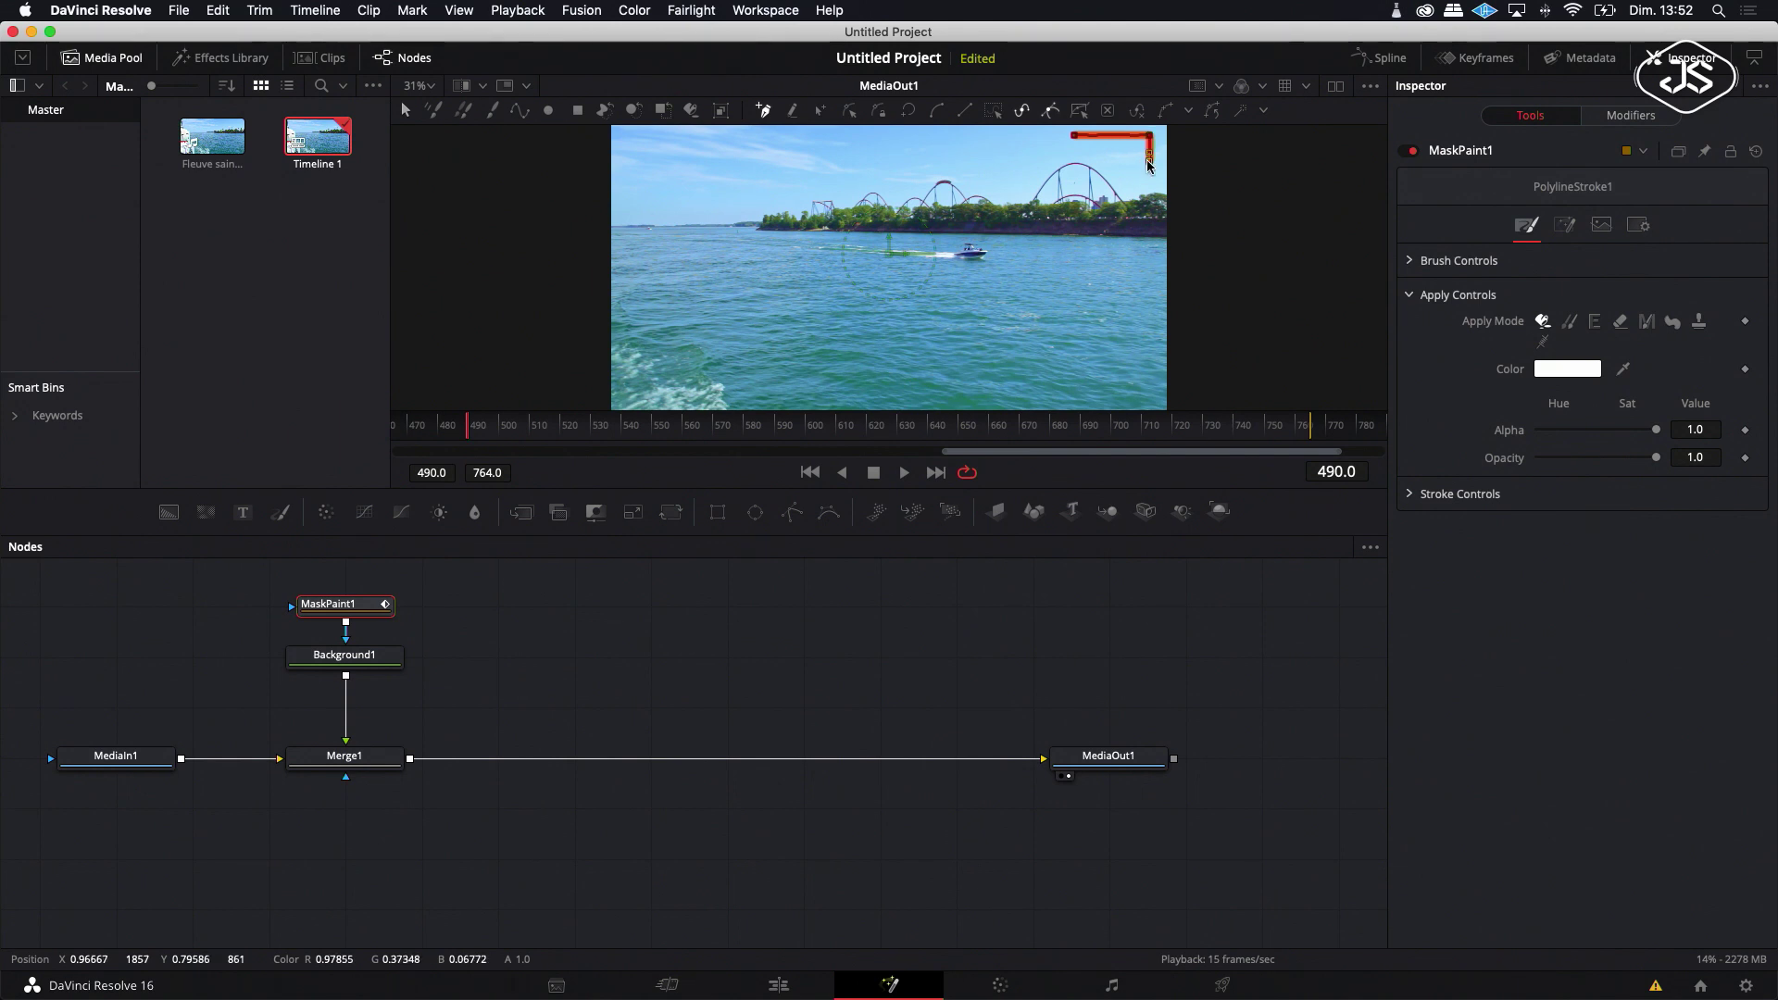
{"action": "left_click", "coordinate": [1069, 161]}
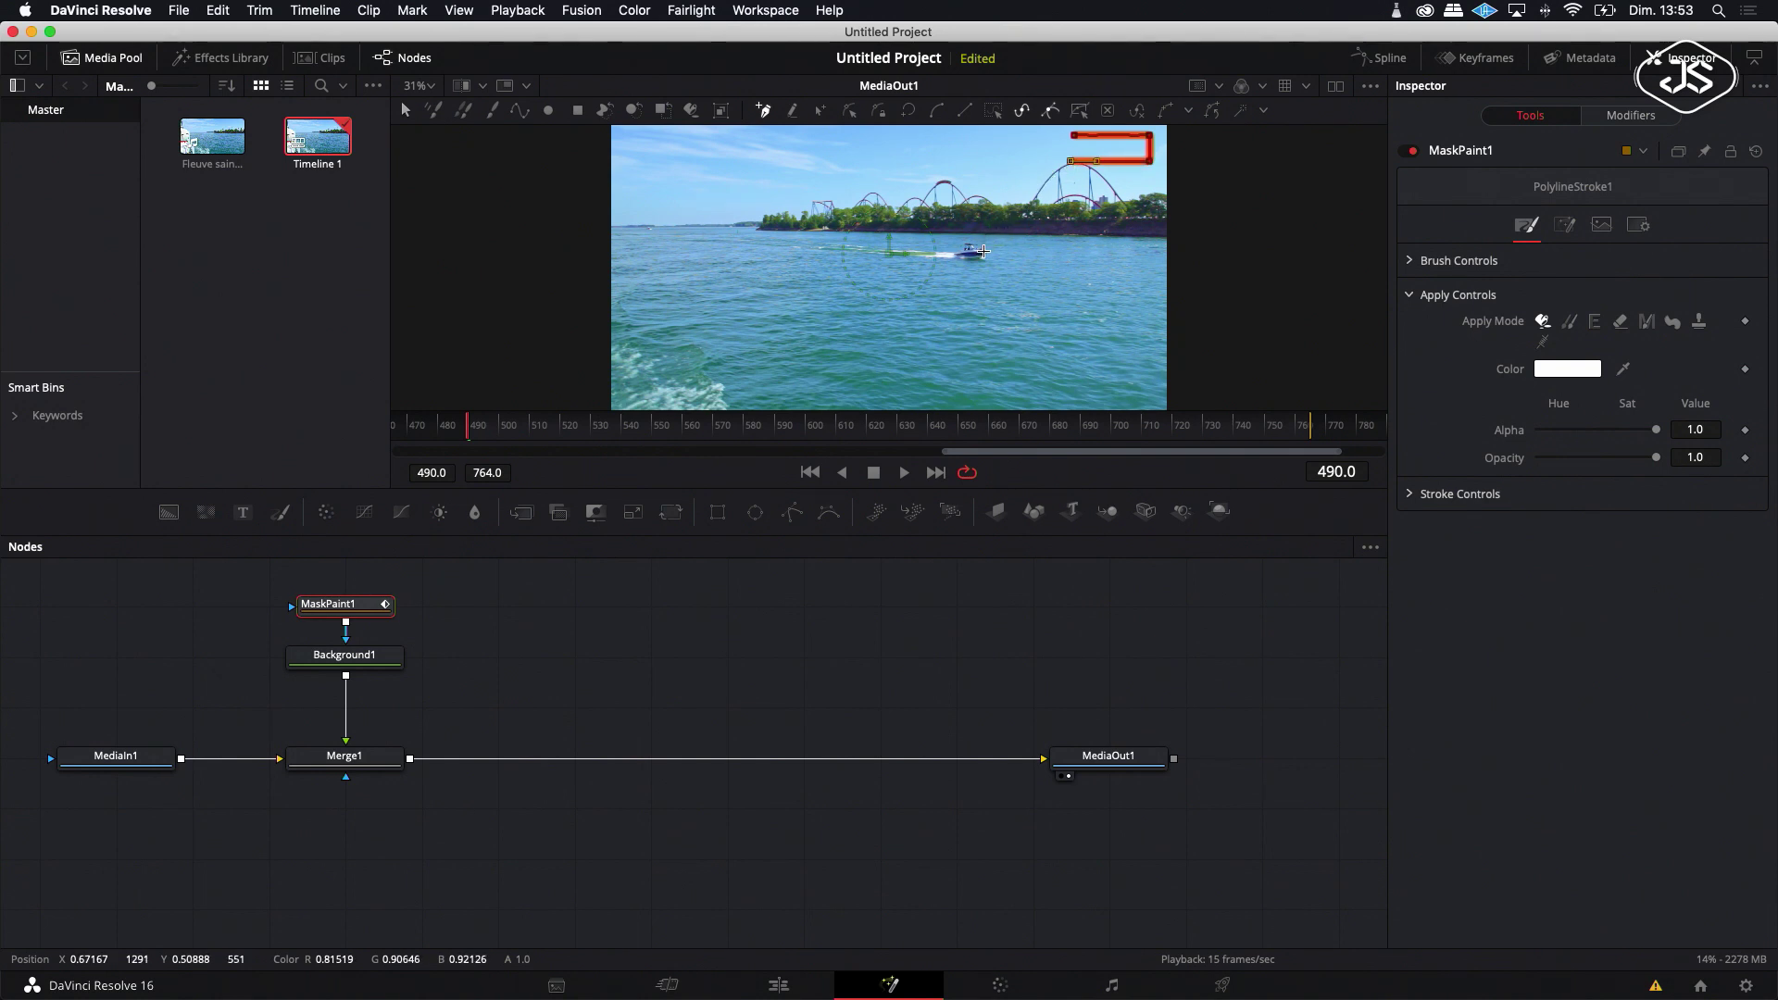
{"action": "left_click", "coordinate": [982, 252]}
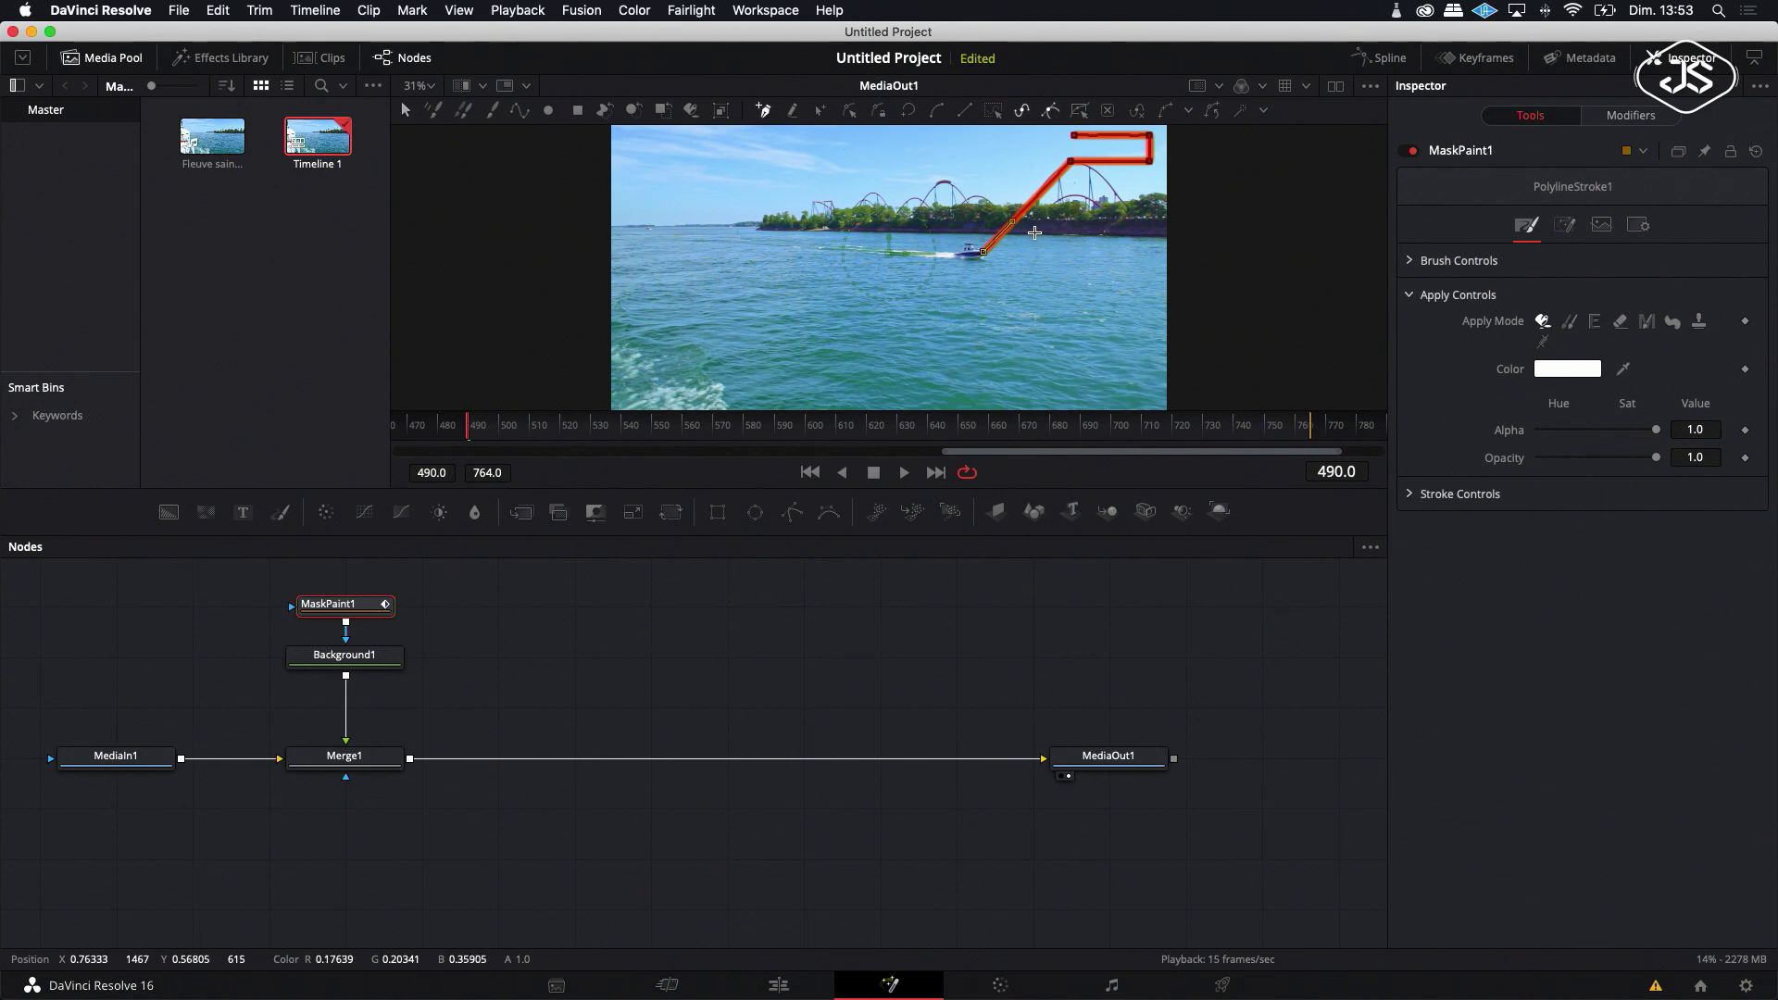
Step: Reduce the polyline stroke's brush size to 0.0039 and deselect the mask node
{"action": "left_click", "coordinate": [1413, 261]}
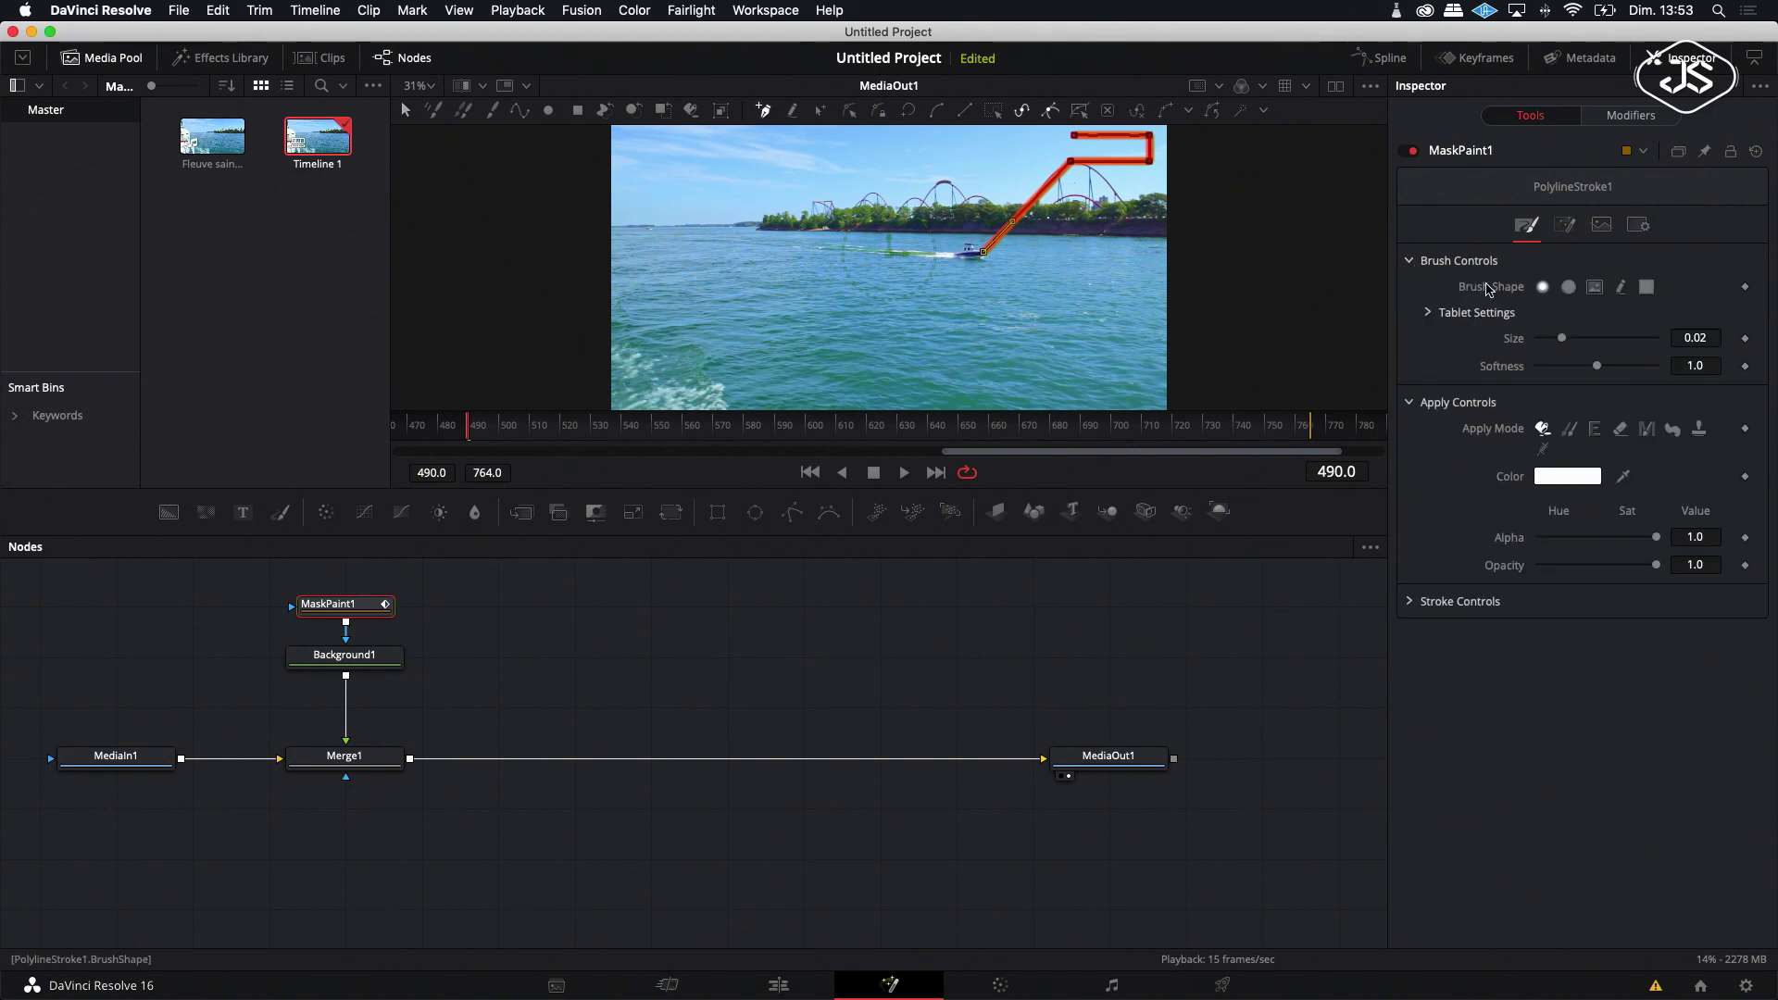
{"action": "left_click_drag", "start_coordinate": [1698, 338], "coordinate": [1657, 338]}
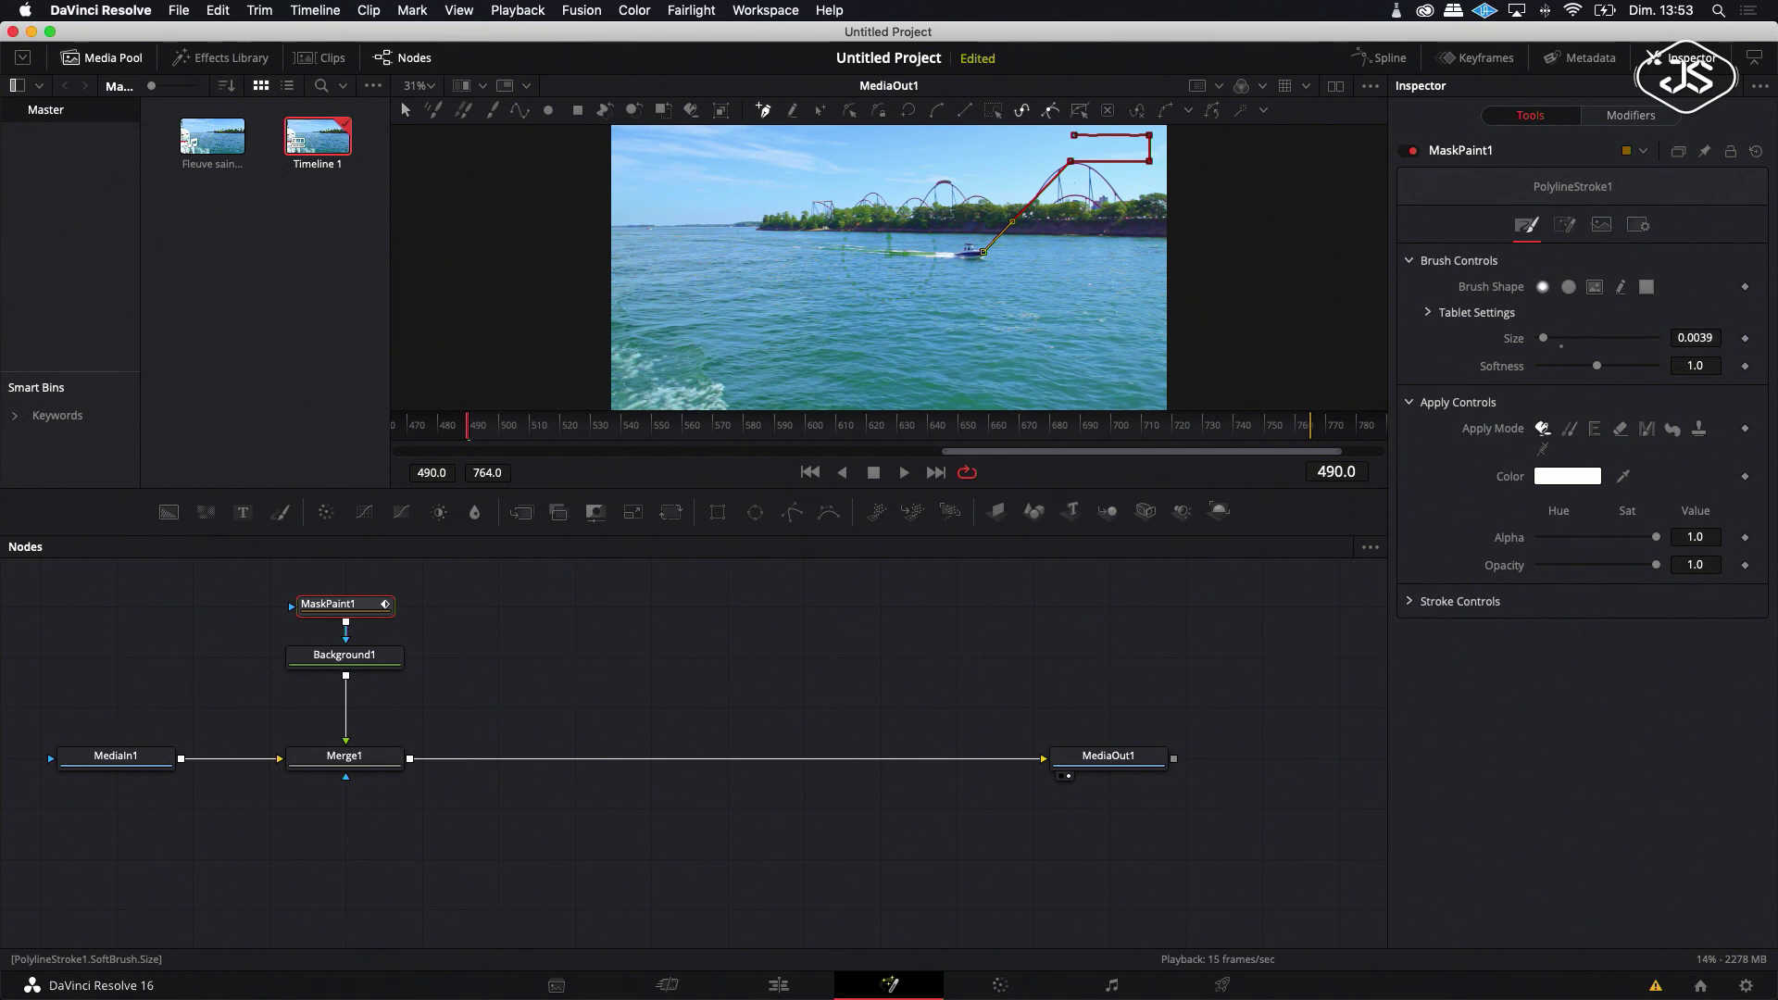
{"action": "left_click", "coordinate": [740, 651]}
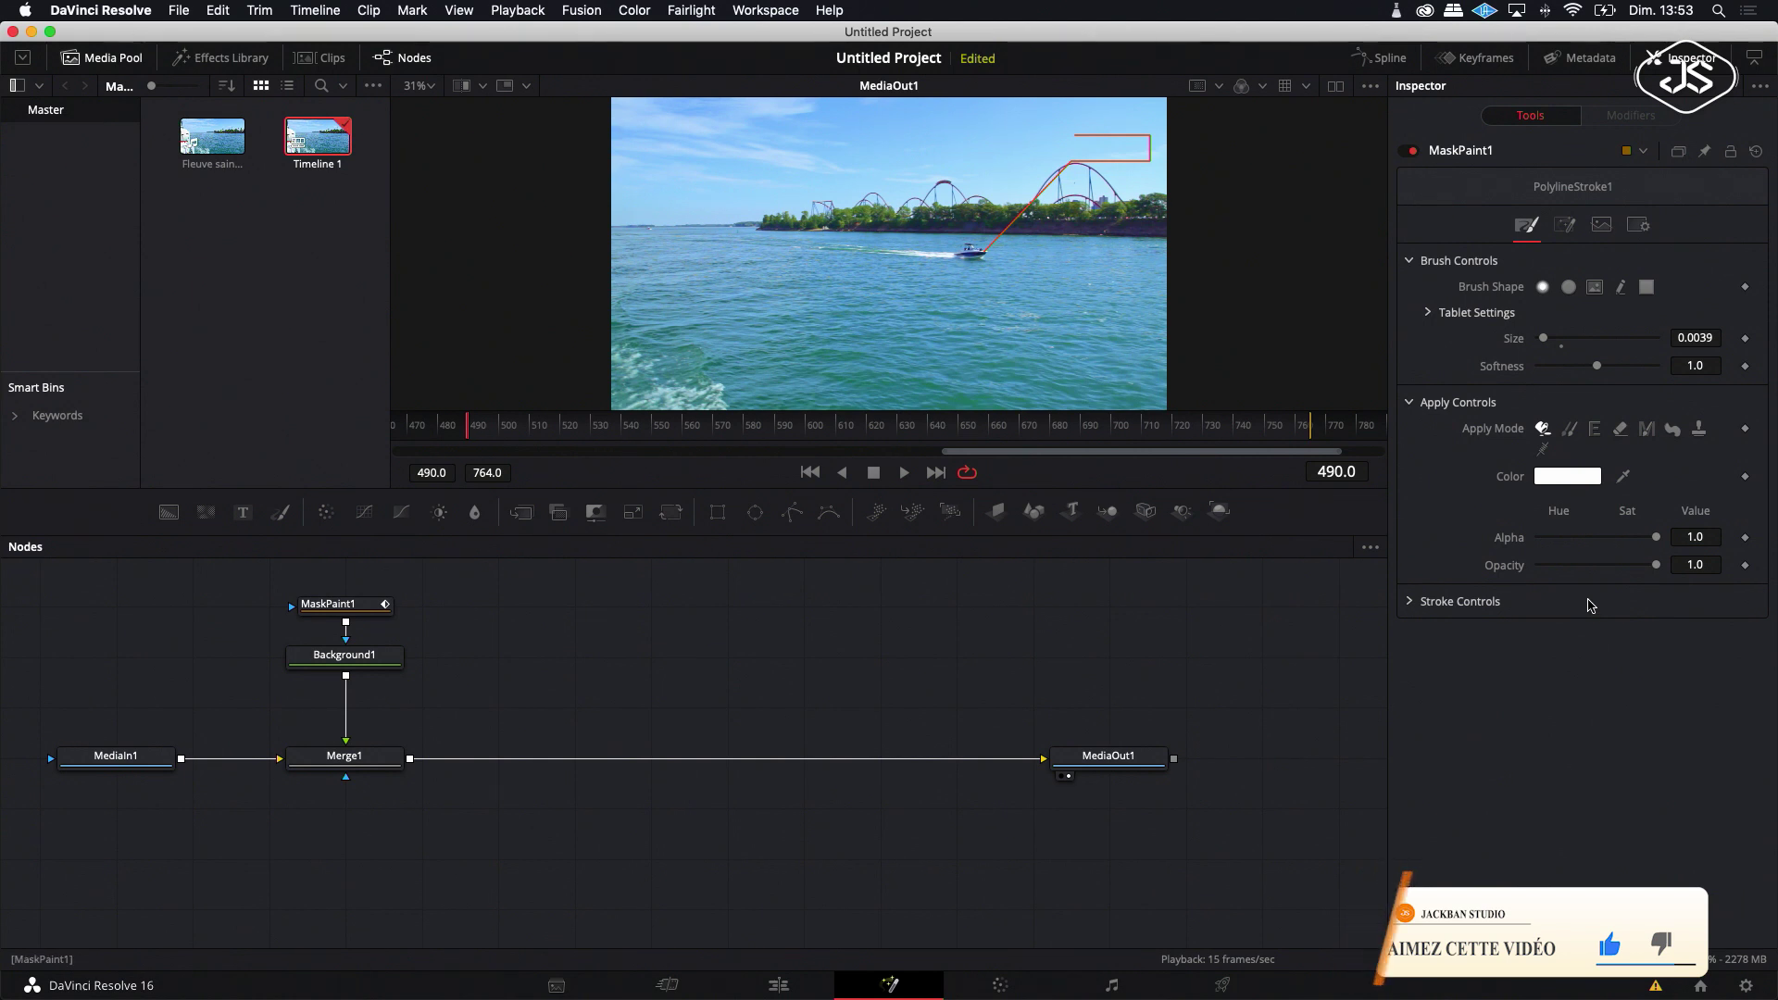
Step: Set the stroke's Write On end to 0.0 and keyframe it at frame 490
{"action": "left_click", "coordinate": [1411, 602]}
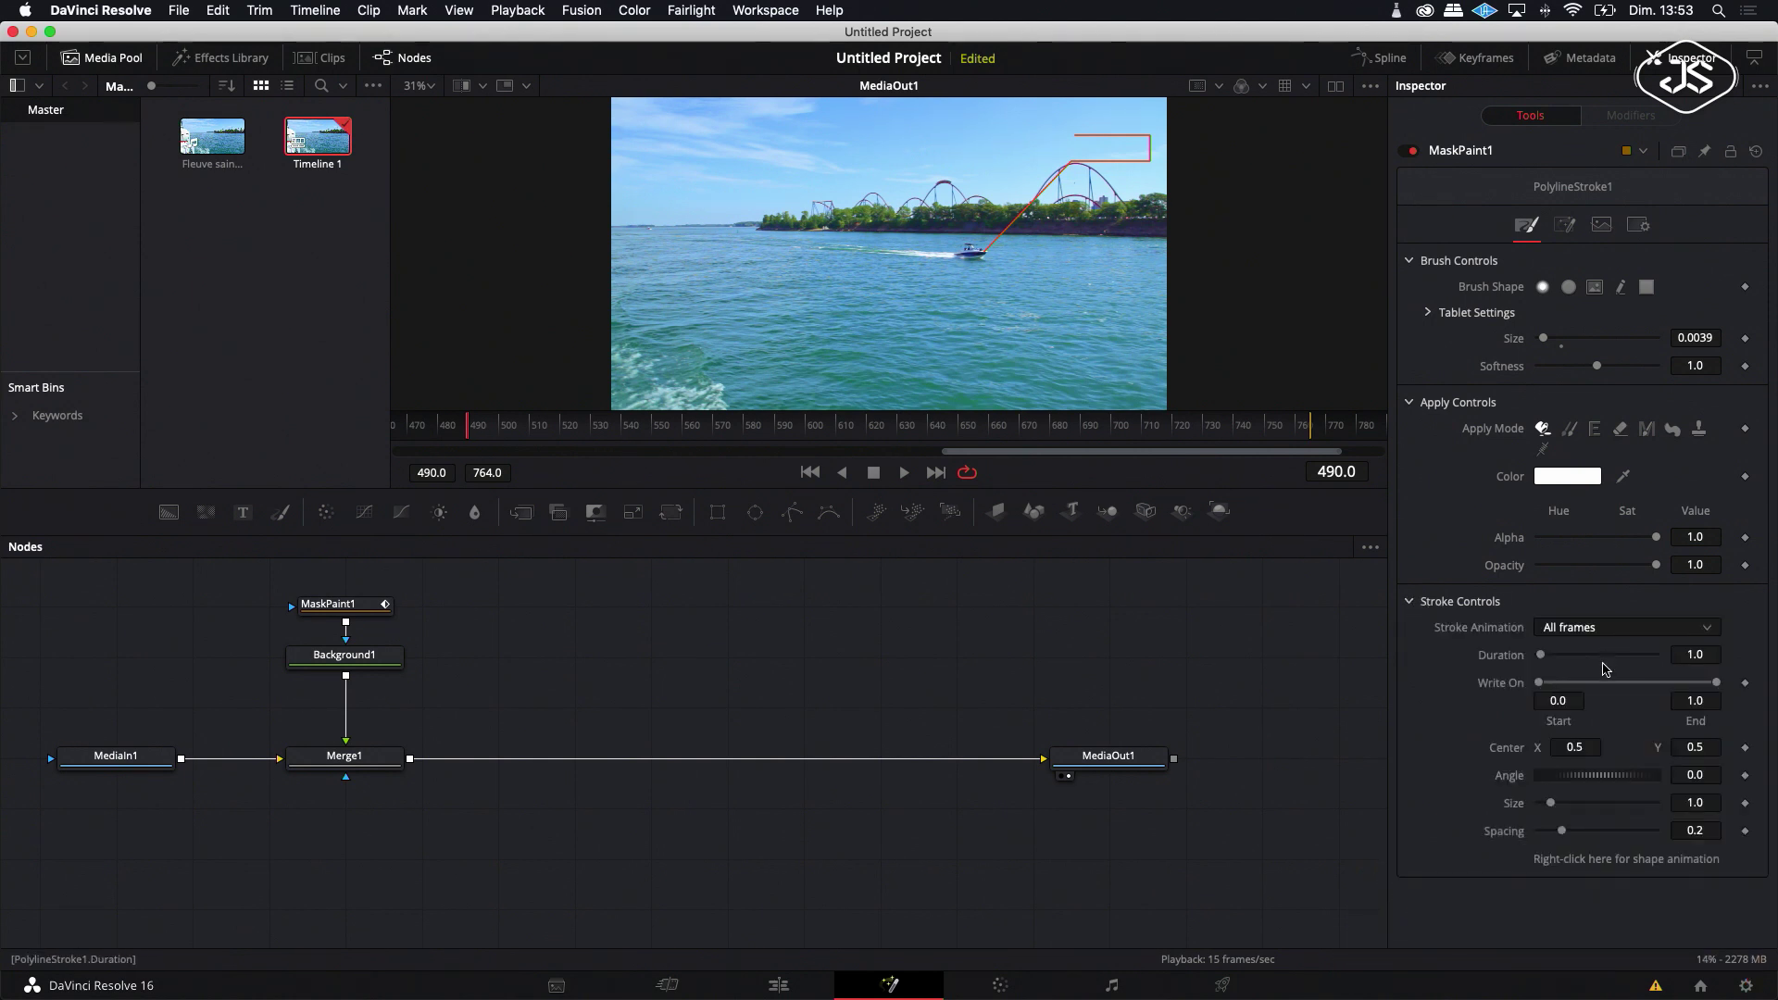
{"action": "left_click_drag", "start_coordinate": [1716, 682], "coordinate": [1540, 682]}
{"action": "left_click", "coordinate": [1744, 682]}
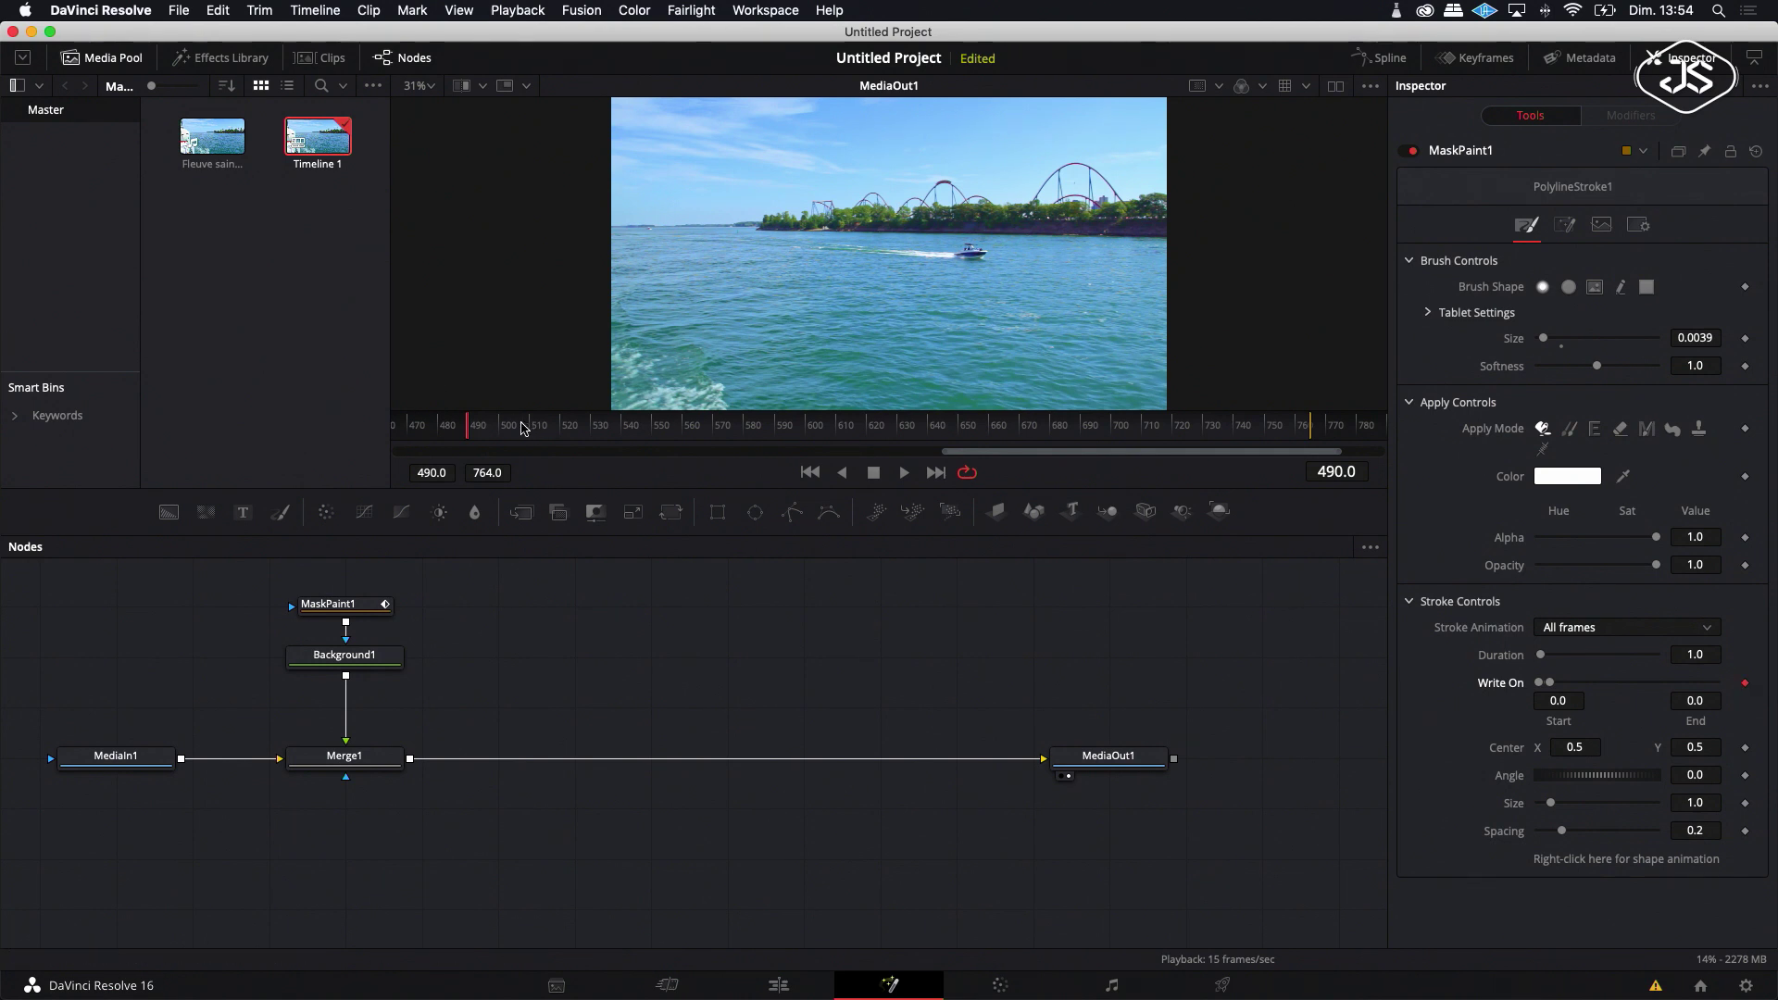
Step: Set the stroke's Write On end to 1.0 at frame 520 and preview a few frames beyond
{"action": "left_click_drag", "start_coordinate": [501, 431], "coordinate": [559, 438]}
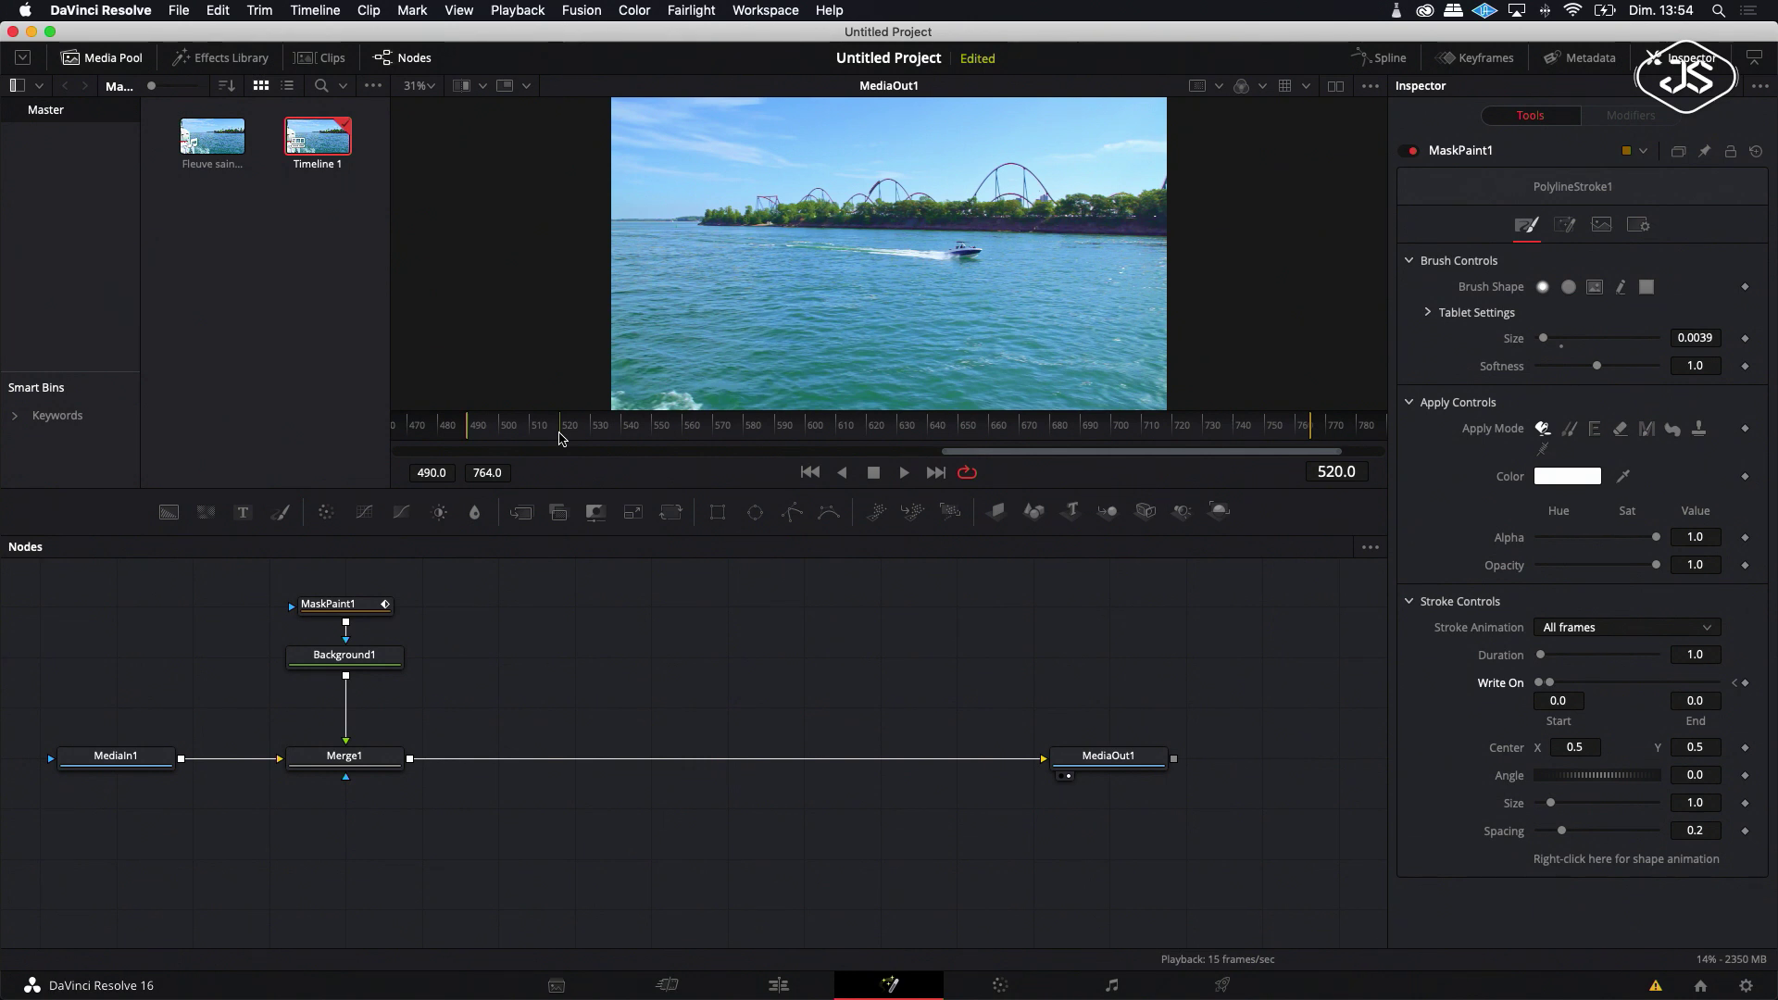
{"action": "left_click_drag", "start_coordinate": [1552, 686], "coordinate": [1717, 682]}
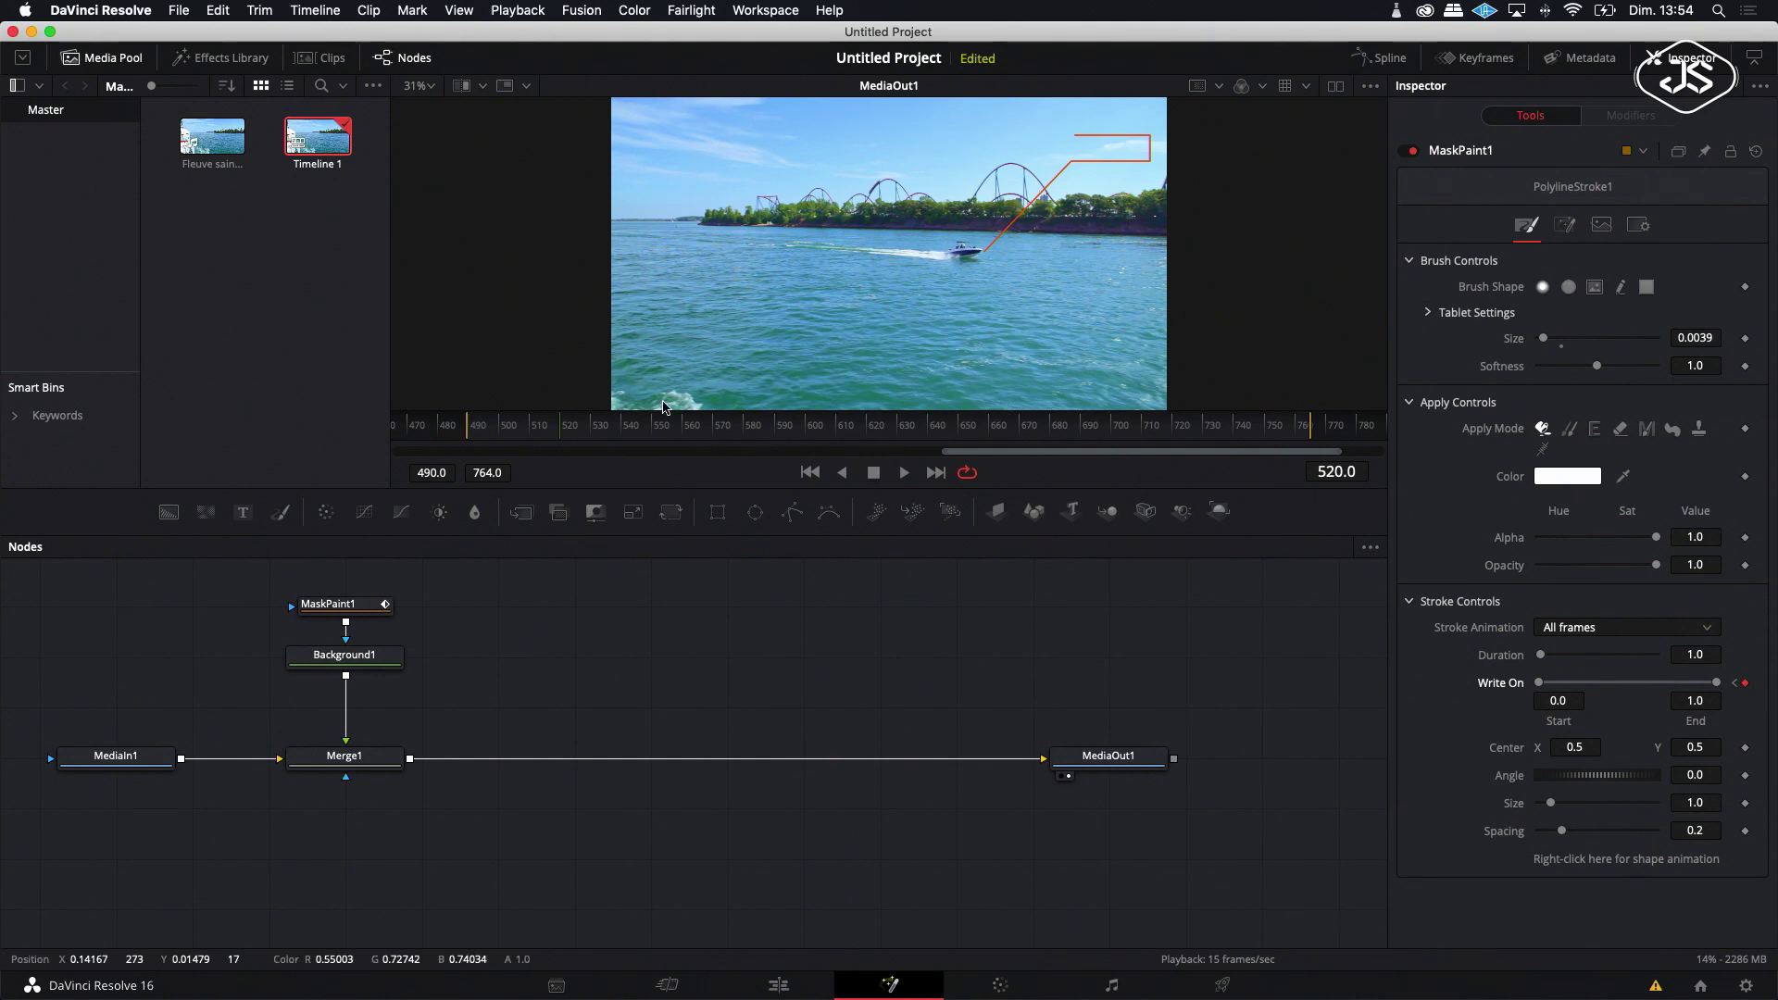
{"action": "mouse_move", "coordinate": [560, 424]}
{"action": "left_mouse_down"}
{"action": "mouse_move", "coordinate": [468, 424]}
{"action": "mouse_move", "coordinate": [592, 426]}
{"action": "left_mouse_up"}
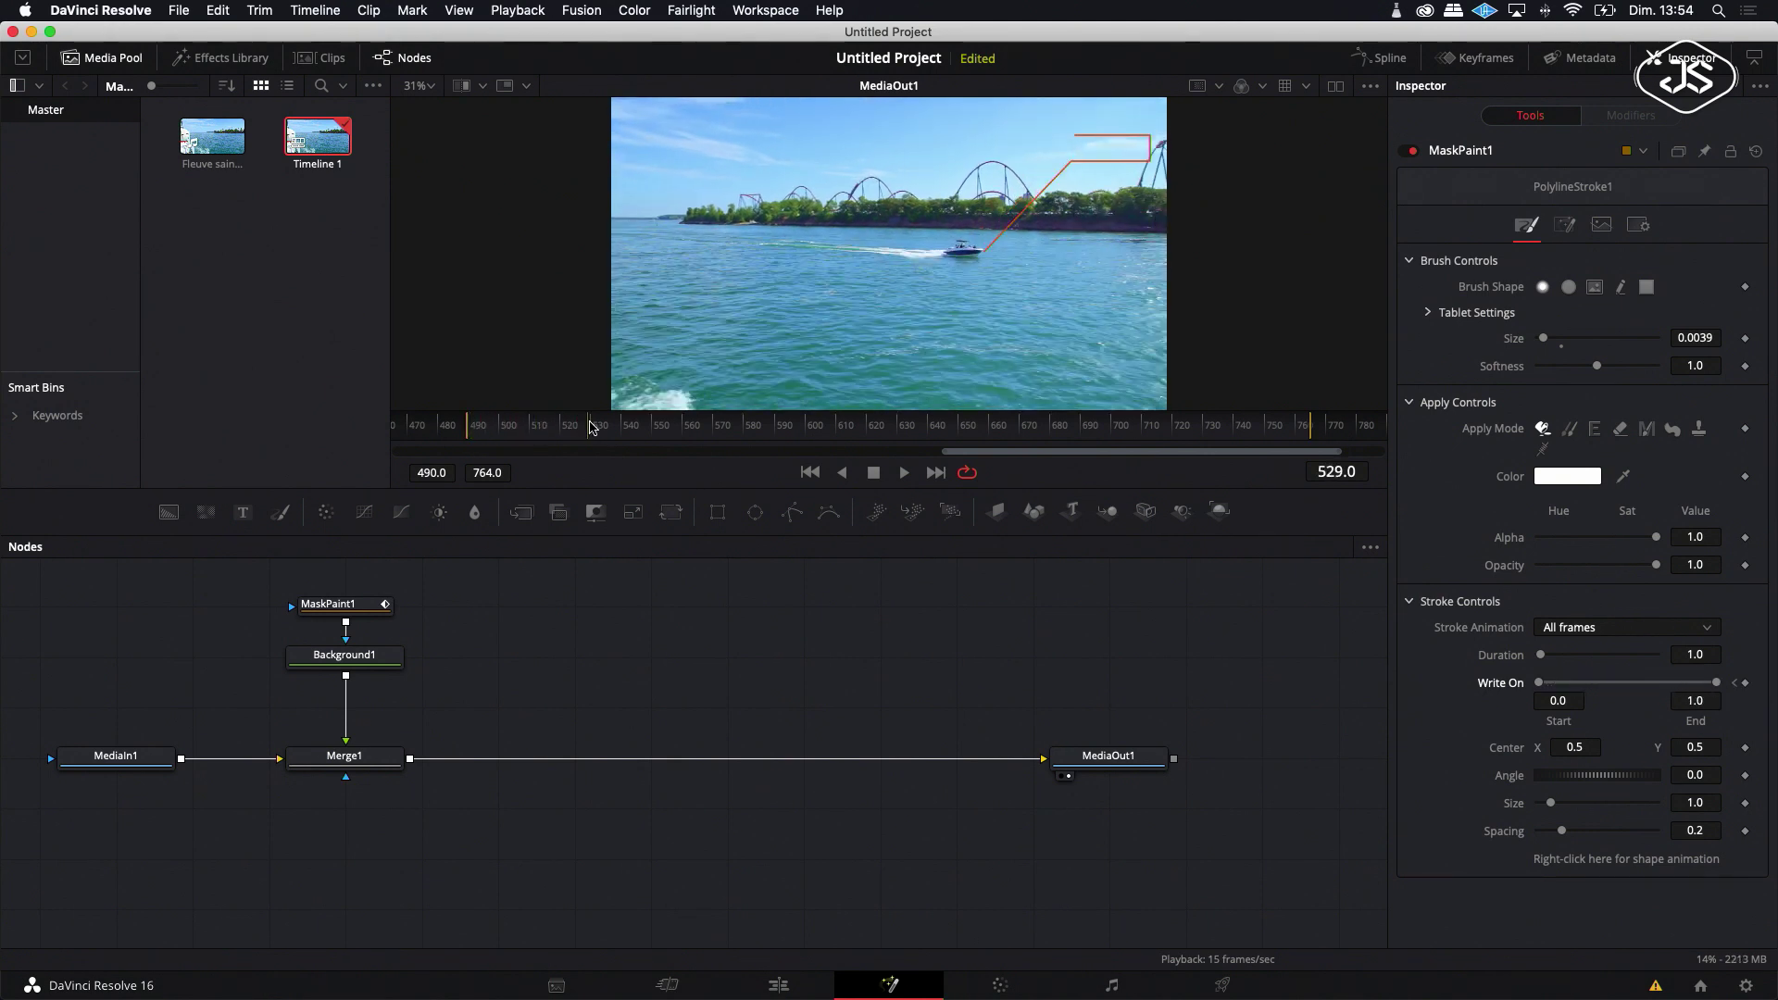
Step: Show the MaskPaint1 curves in the Spline editor and smooth all the Write On keyframes
{"action": "left_click", "coordinate": [1383, 58]}
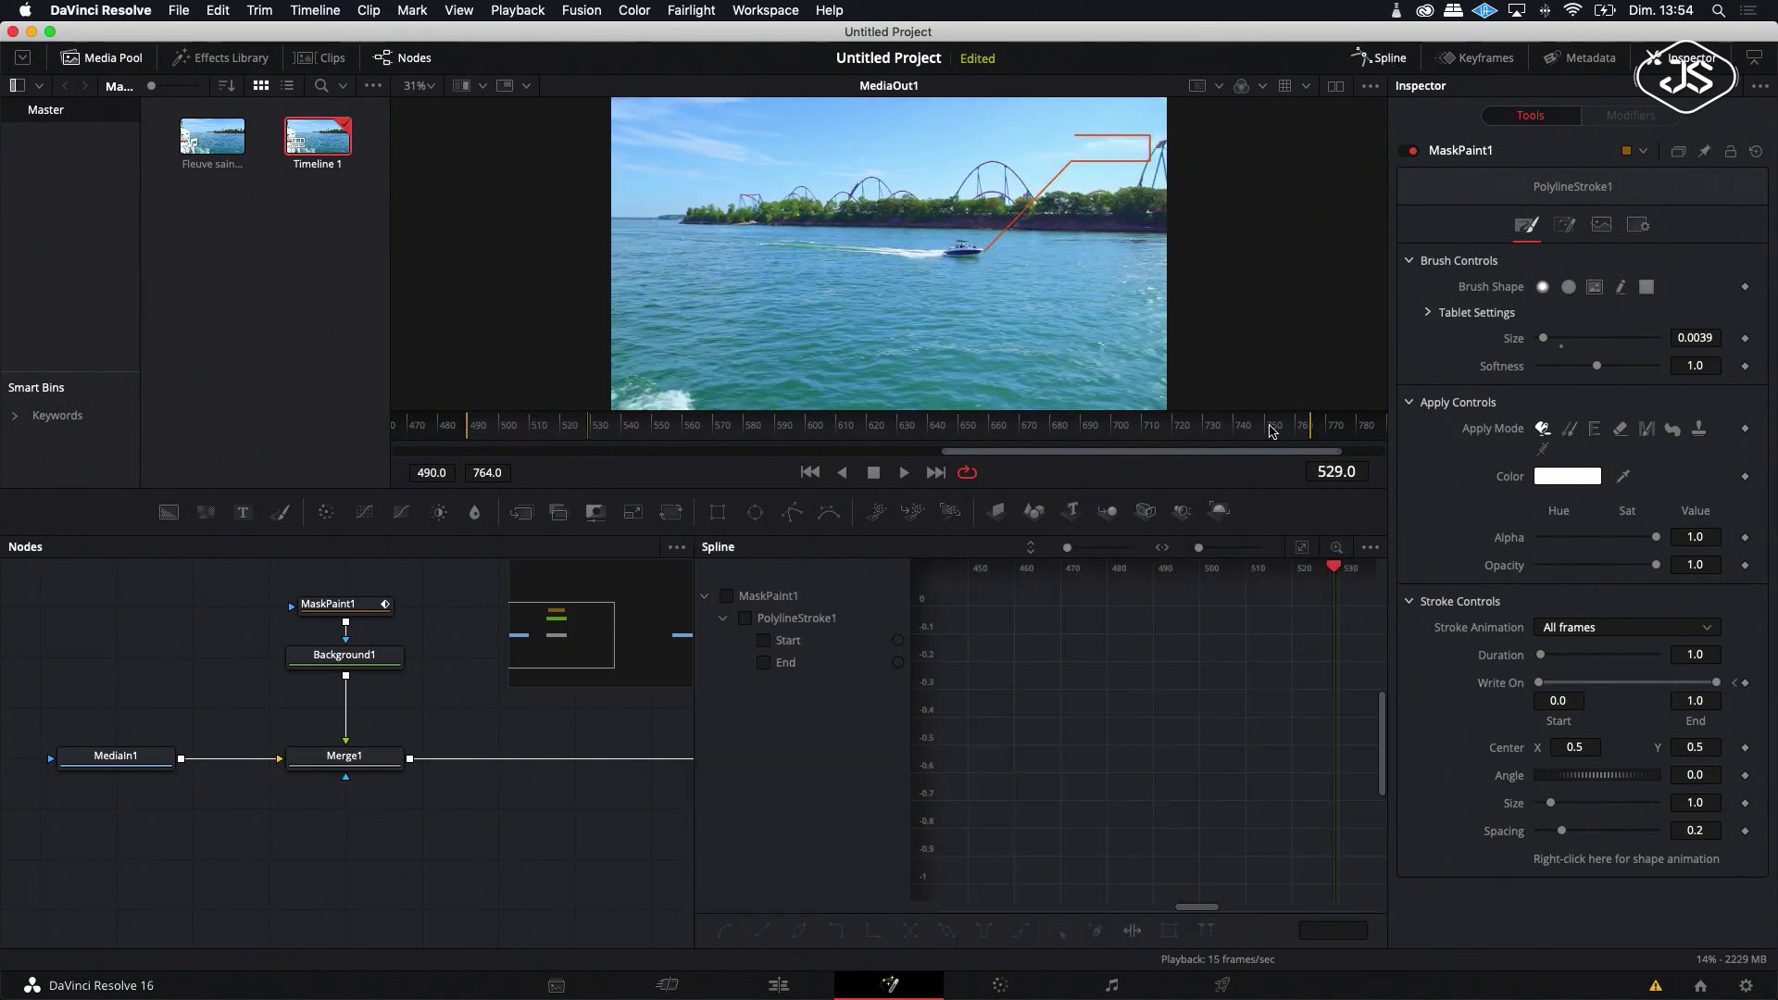
{"action": "left_click", "coordinate": [726, 598]}
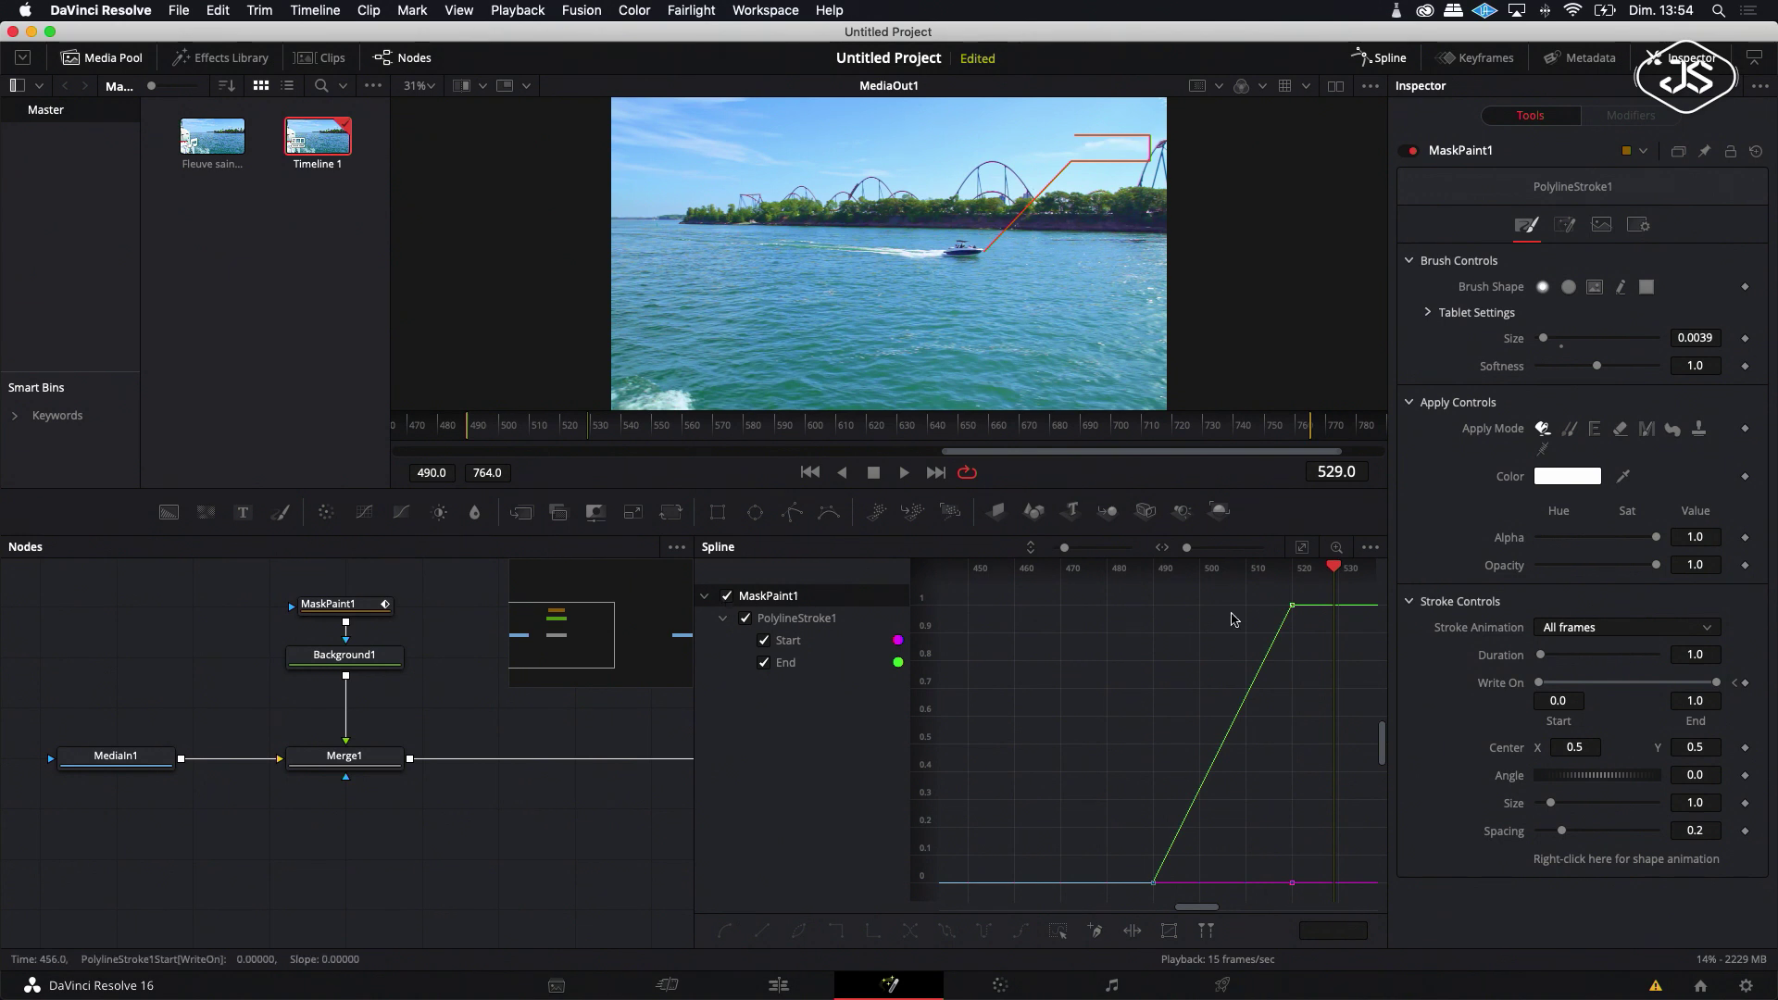
{"action": "scroll", "coordinate": [1179, 590], "scroll_direction": "down", "scroll_amount": 3}
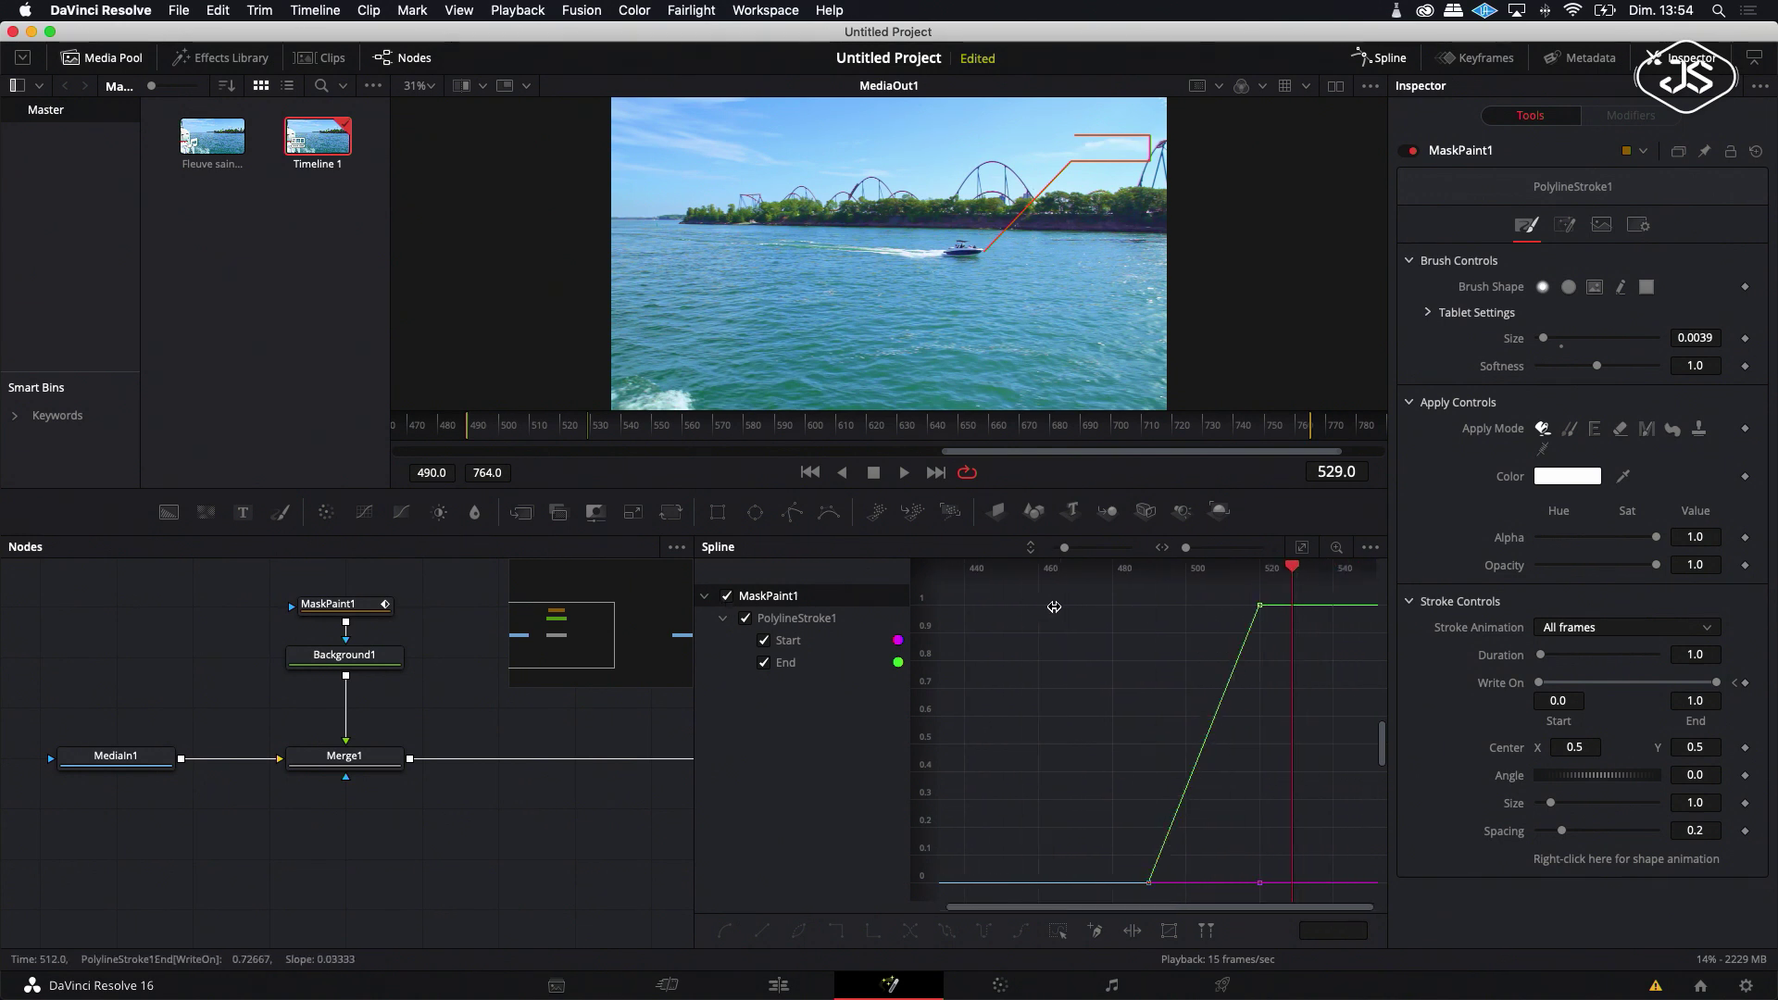
{"action": "left_click_drag", "start_coordinate": [1078, 589], "coordinate": [1286, 900]}
{"action": "left_click", "coordinate": [725, 931]}
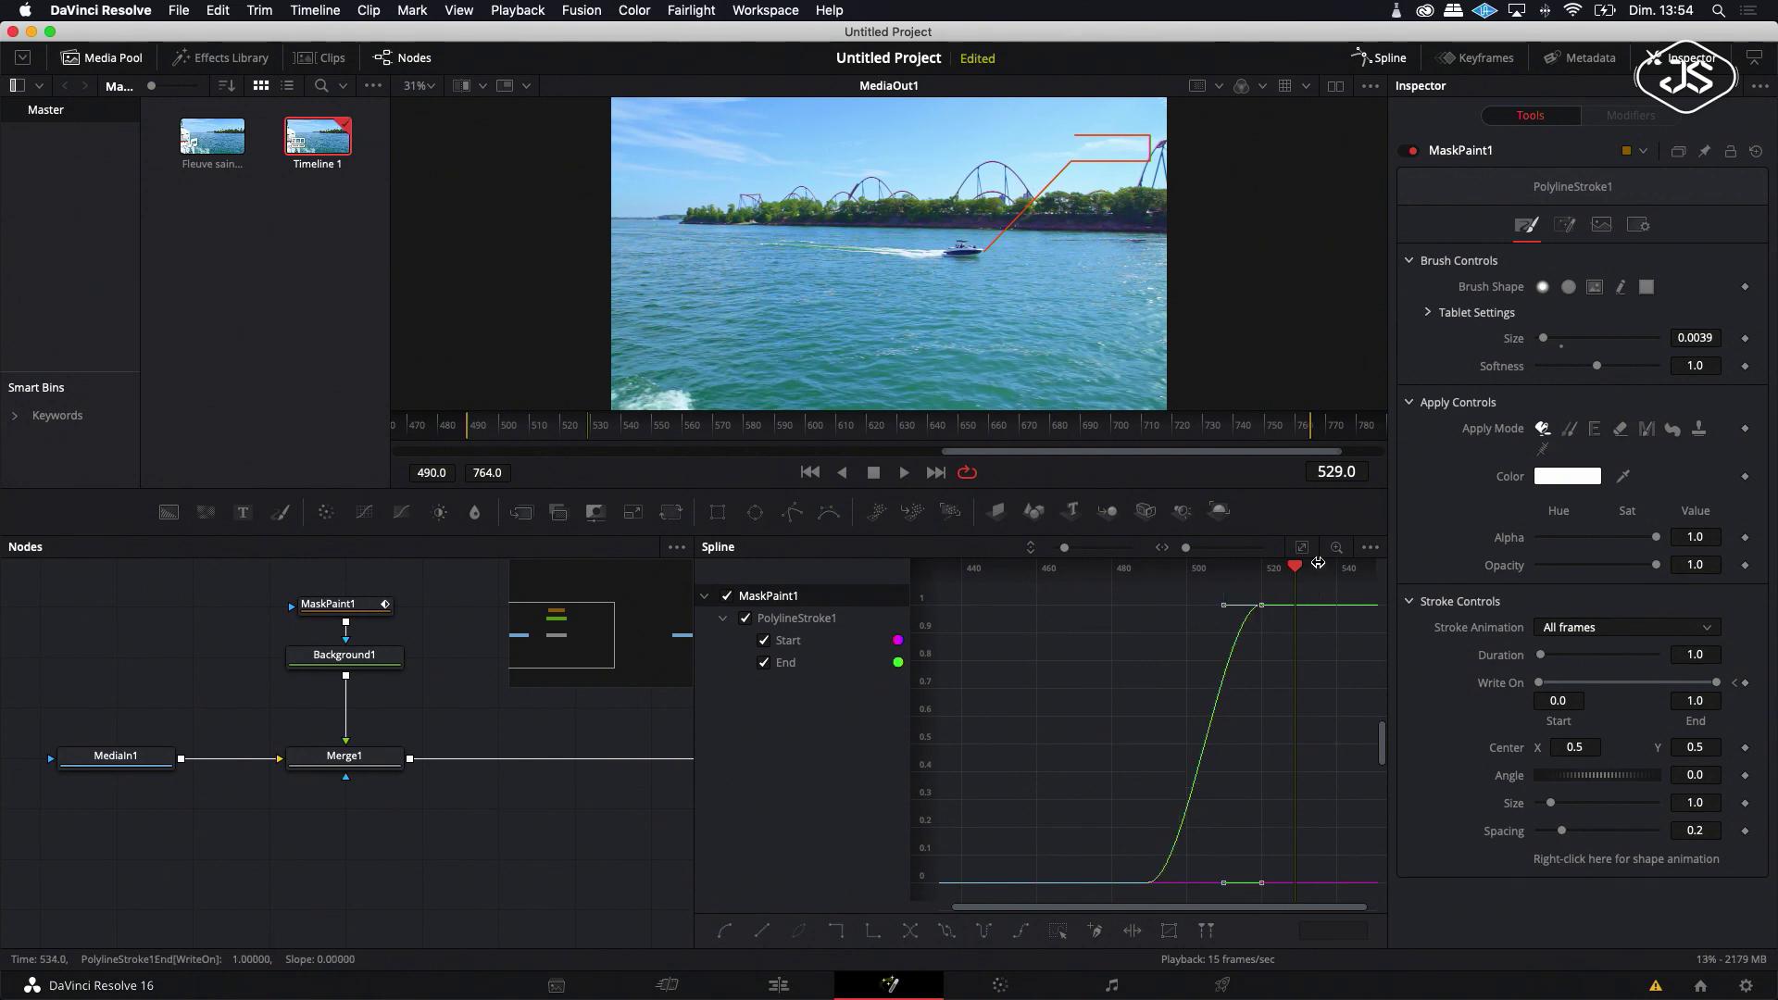
Step: Stretch the handle of the End curve's last keyframe back to about frame 492 for a longer ease-out, and close the Spline editor
{"action": "left_click_drag", "start_coordinate": [1295, 566], "coordinate": [1146, 608]}
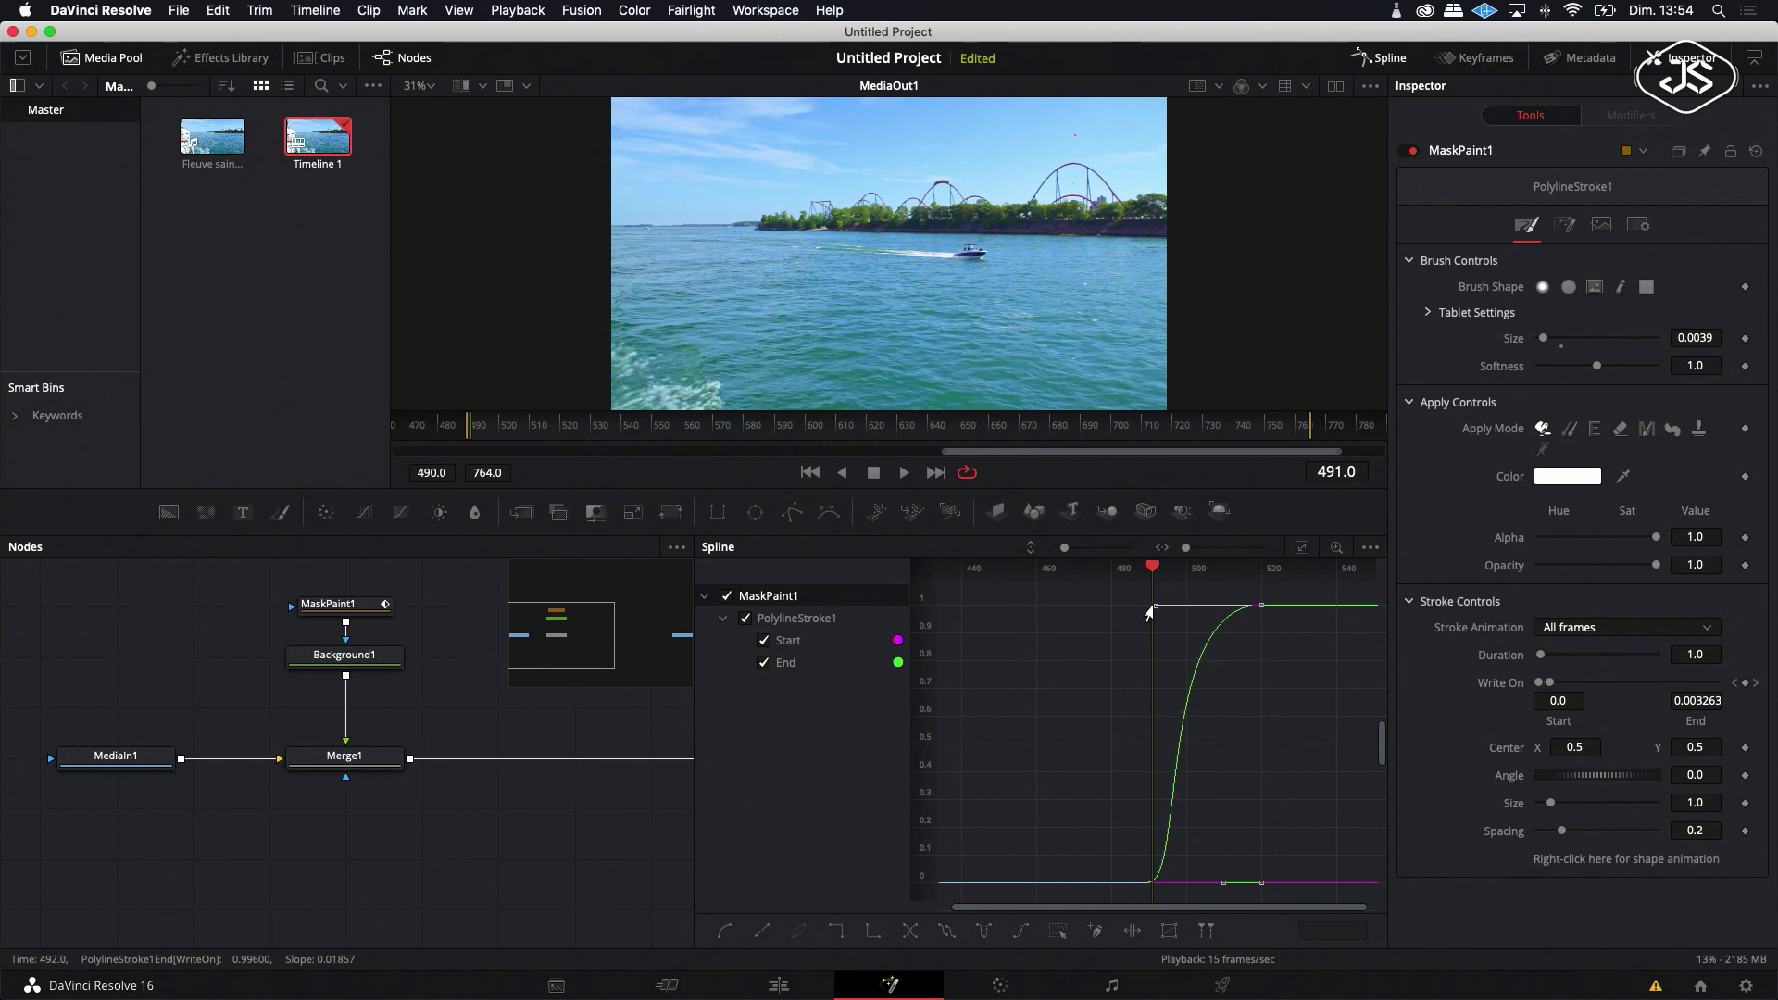
{"action": "left_click", "coordinate": [1080, 686]}
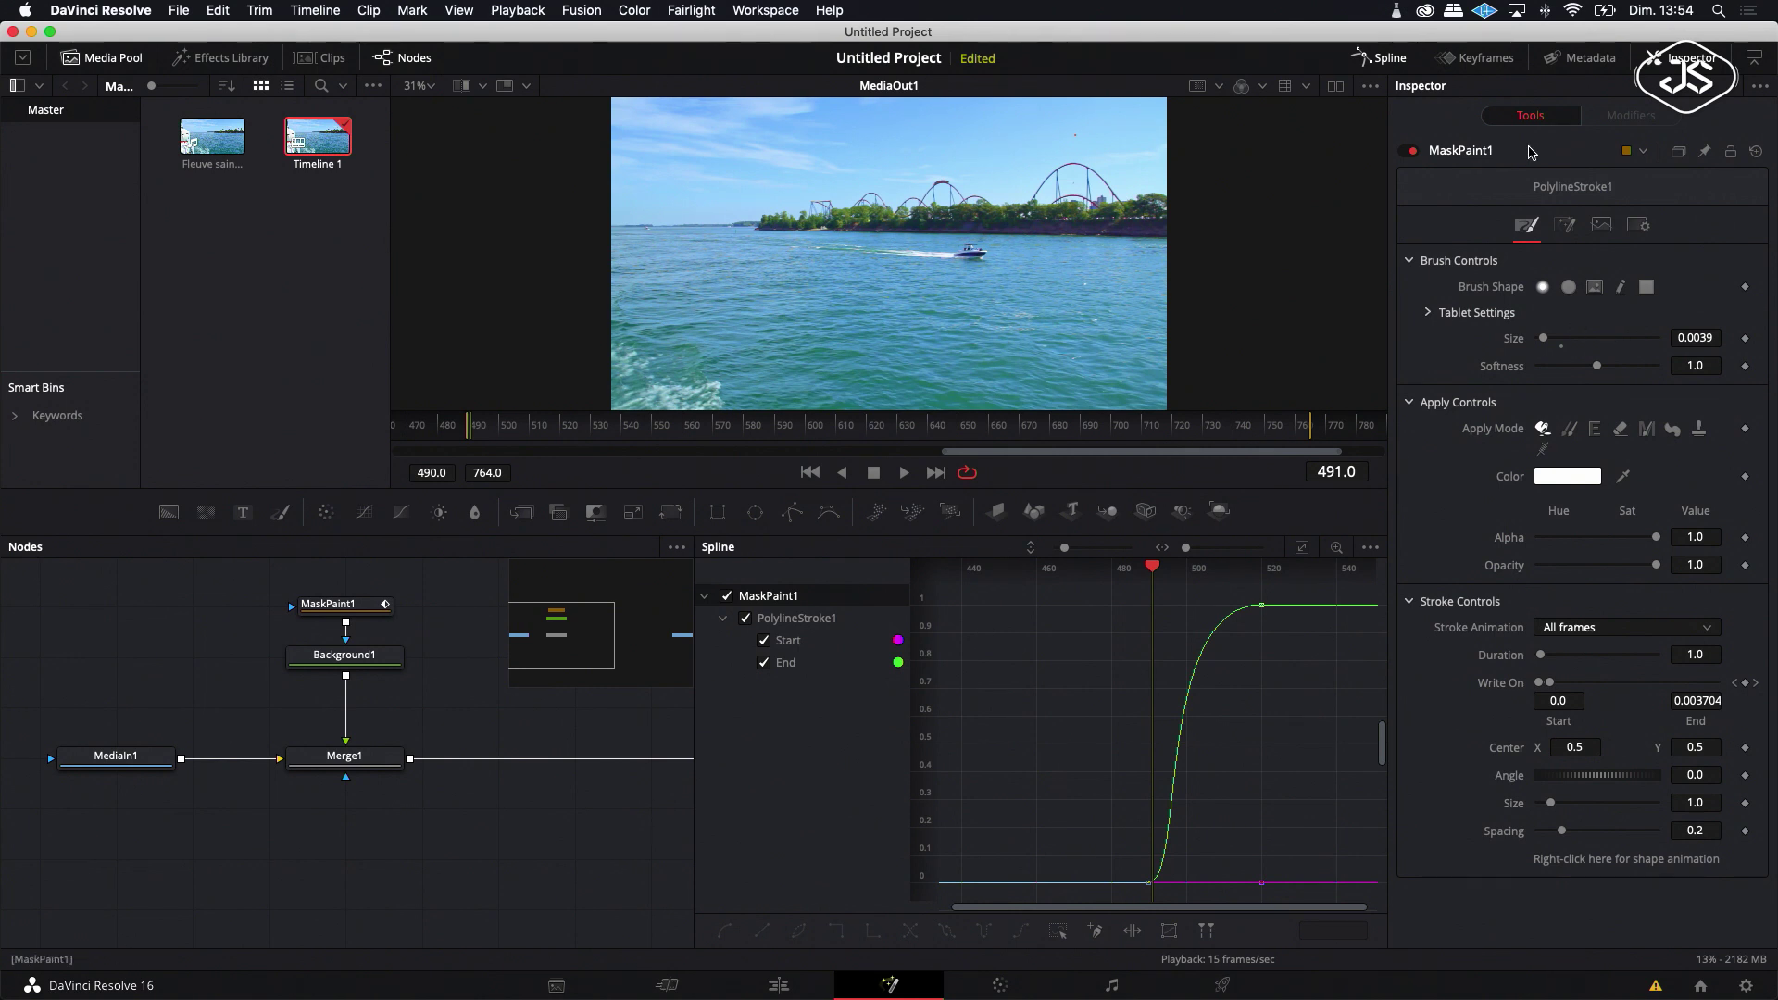
{"action": "left_click", "coordinate": [1381, 57]}
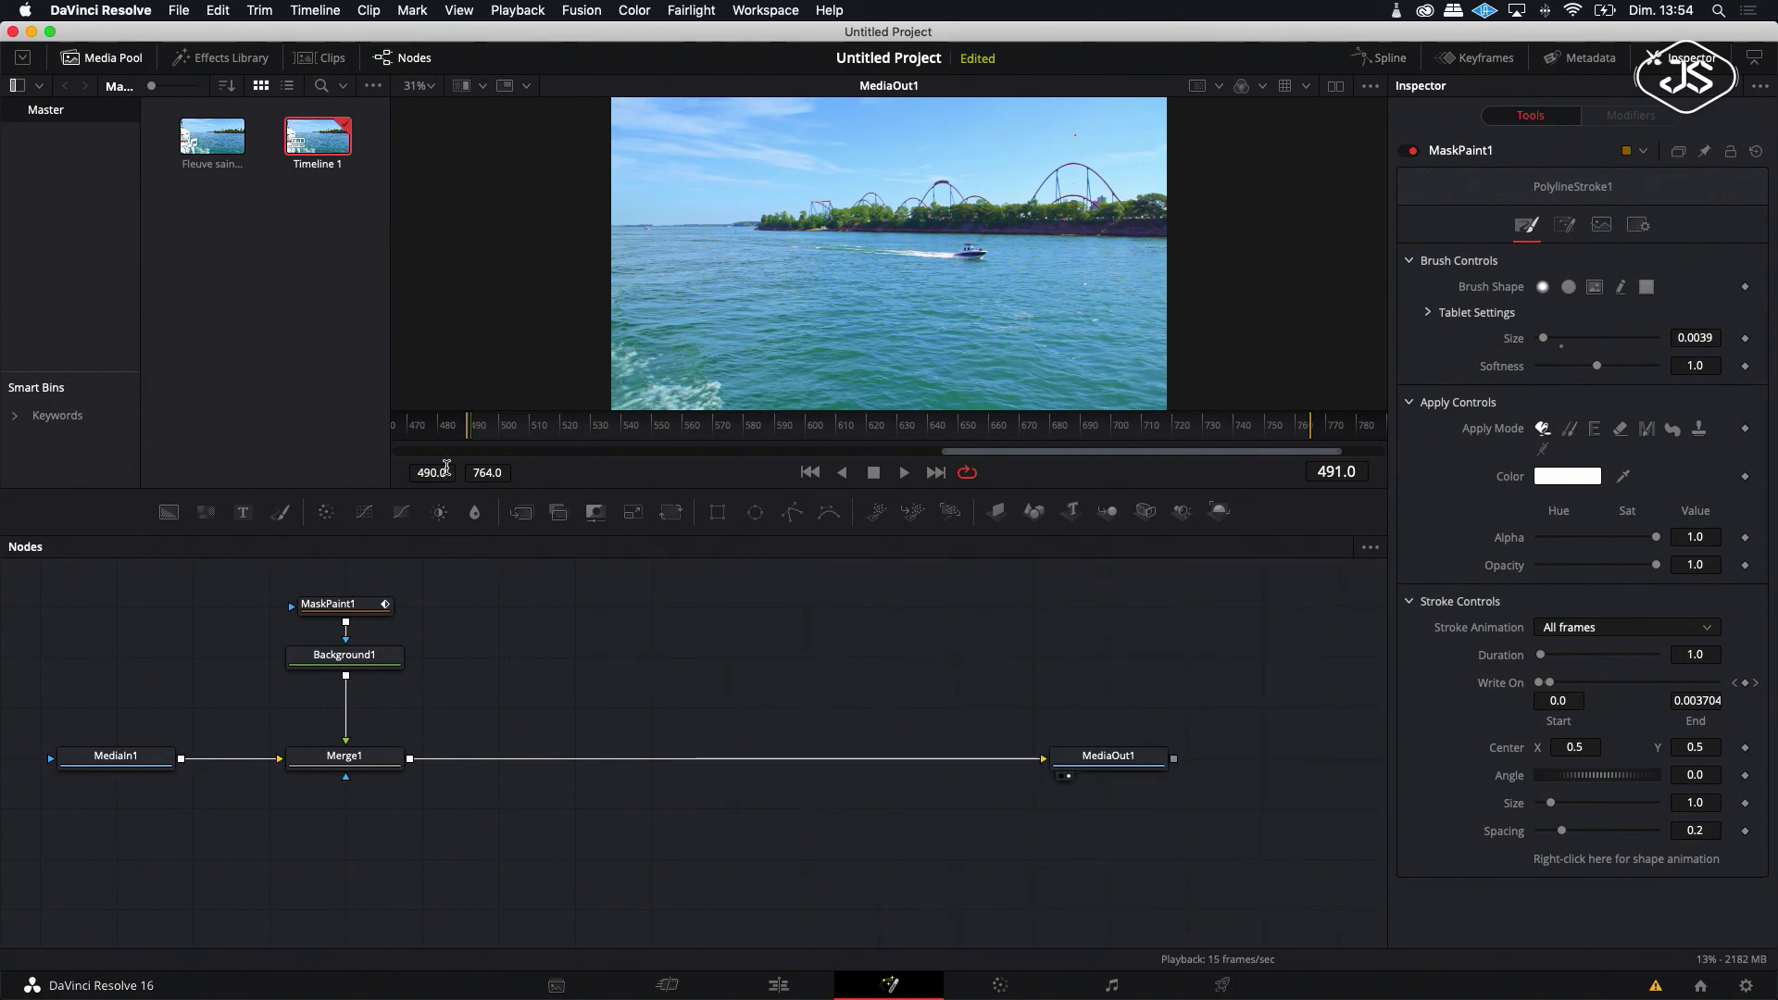
Step: At frame 520, add a Text+ node merged after Merge1 and arrange it directly above its merge node
{"action": "left_click_drag", "start_coordinate": [470, 432], "coordinate": [561, 437]}
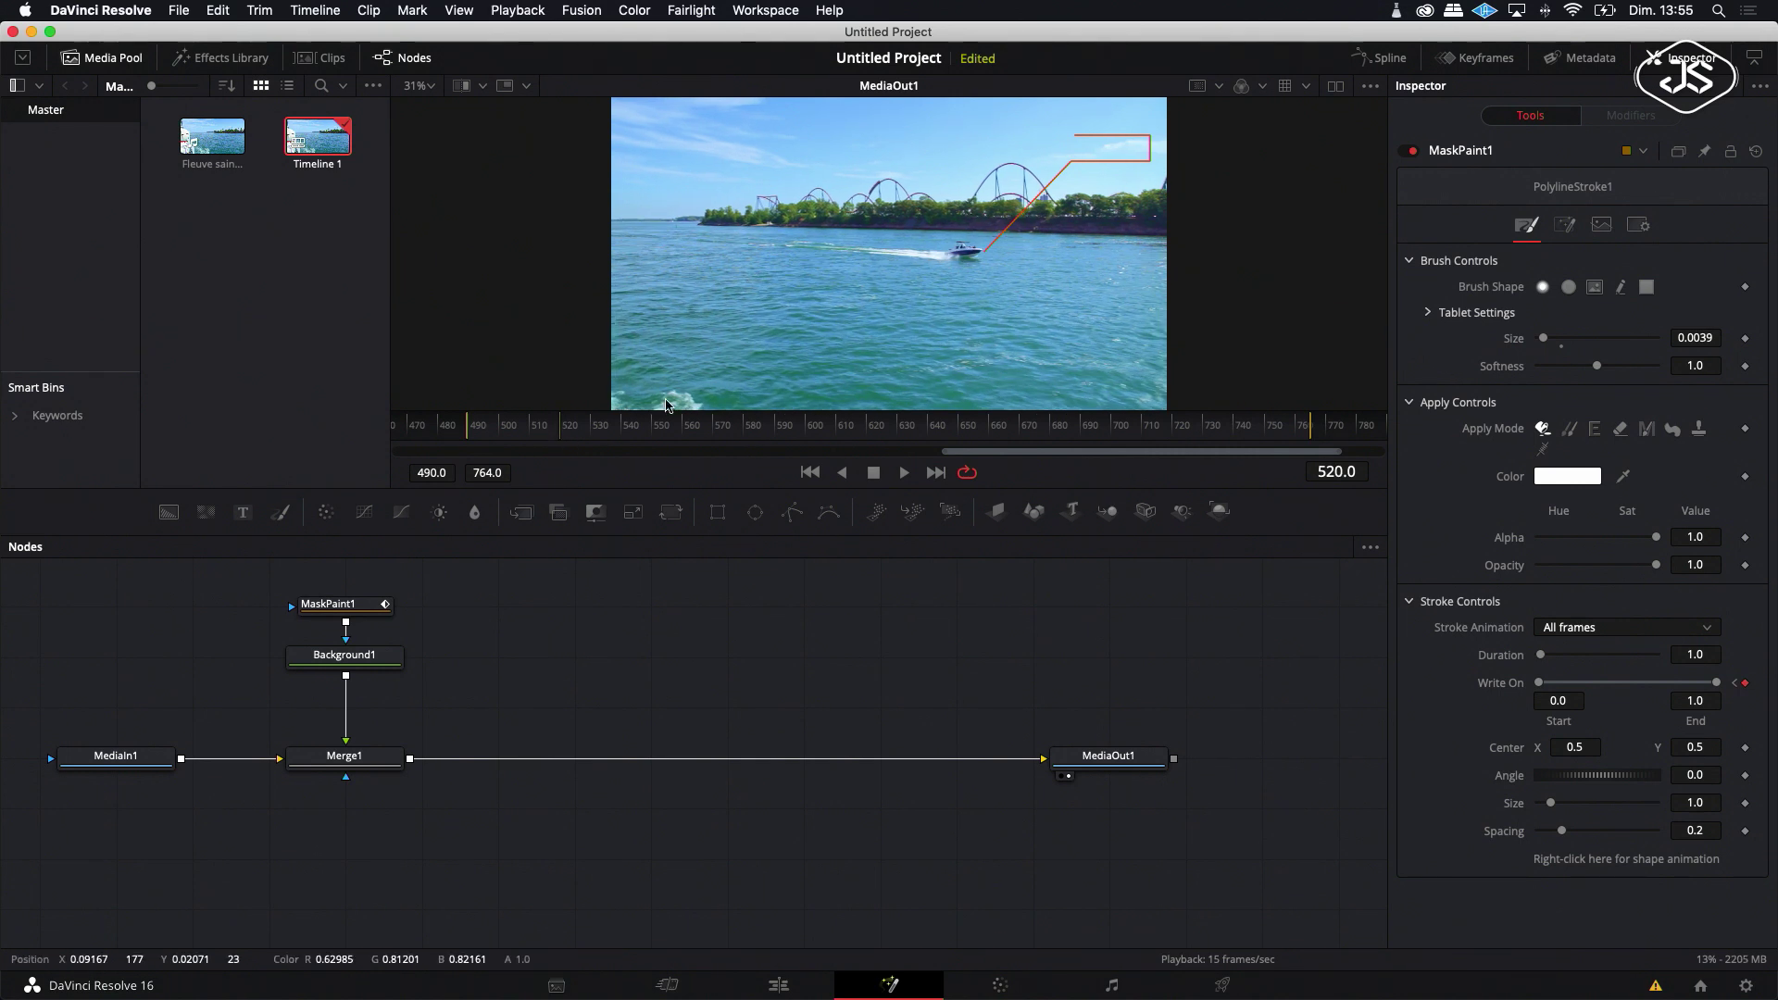
{"action": "left_click", "coordinate": [385, 757]}
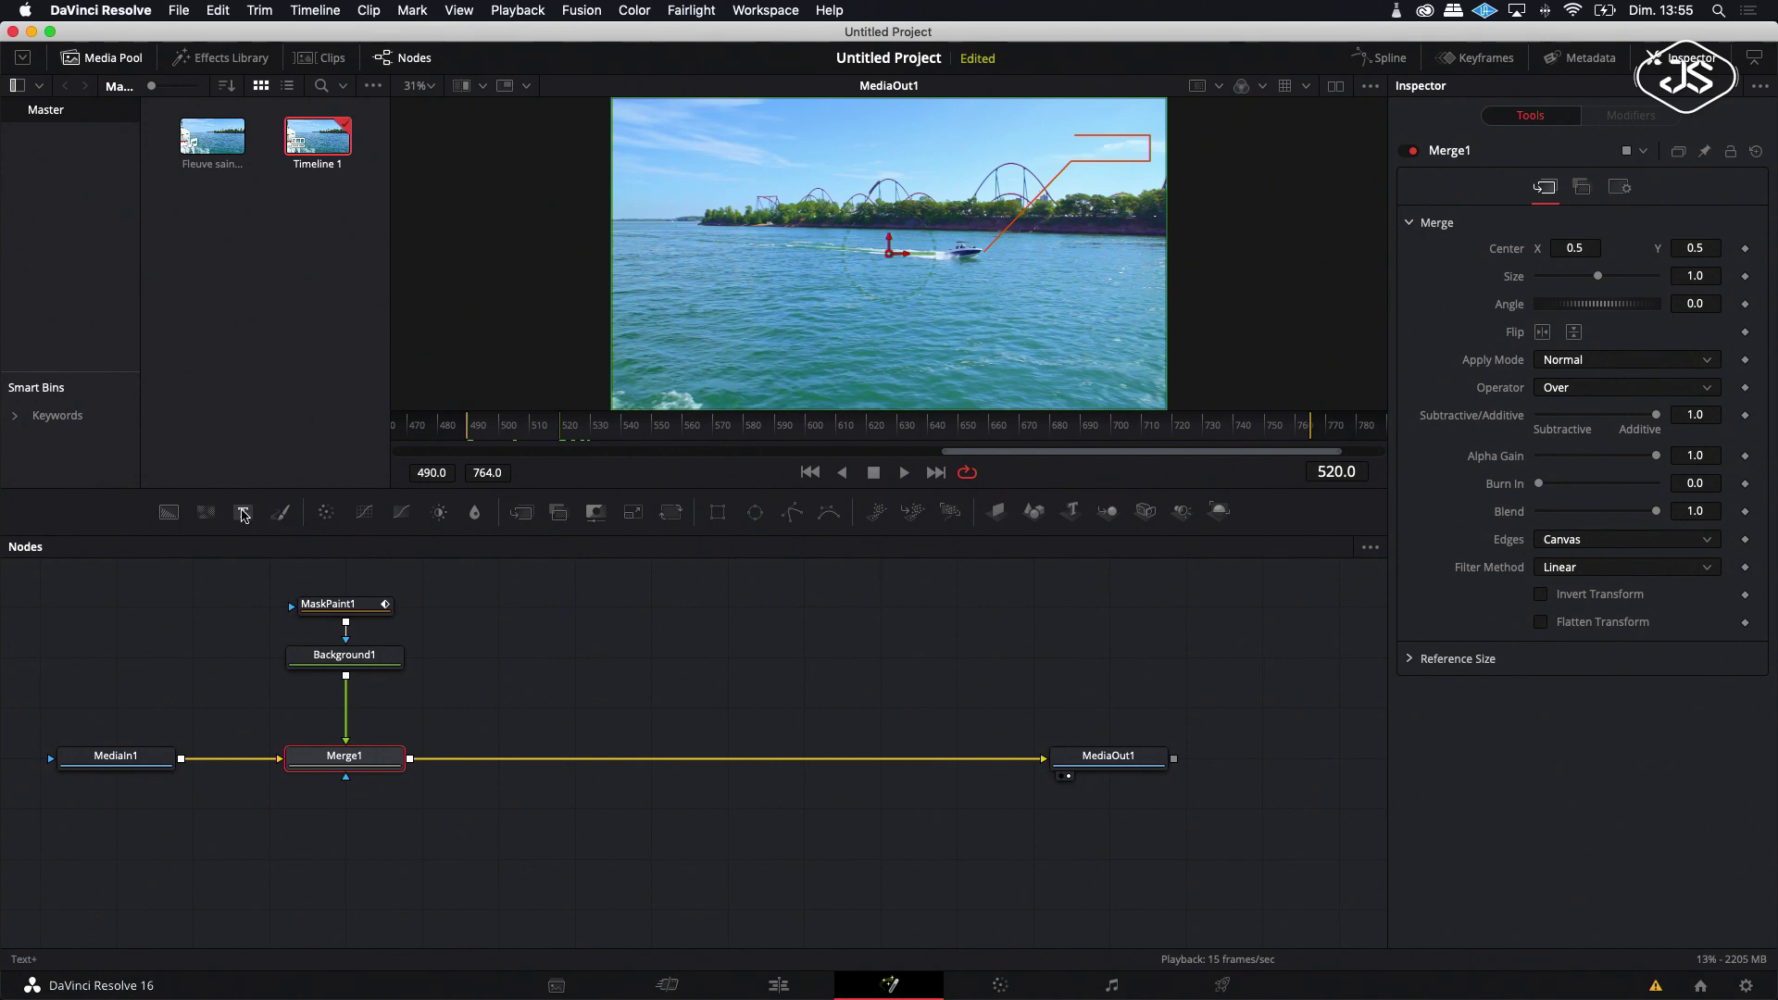
{"action": "left_click", "coordinate": [243, 515]}
{"action": "left_click_drag", "start_coordinate": [510, 805], "coordinate": [627, 764]}
{"action": "left_click_drag", "start_coordinate": [361, 811], "coordinate": [593, 655]}
{"action": "left_click", "coordinate": [593, 655]}
Step: Enter "MOTION GRAPHICS" in the Text1 node and move Text1 and Merge2 farther away from Merge1
{"action": "left_click", "coordinate": [1563, 311]}
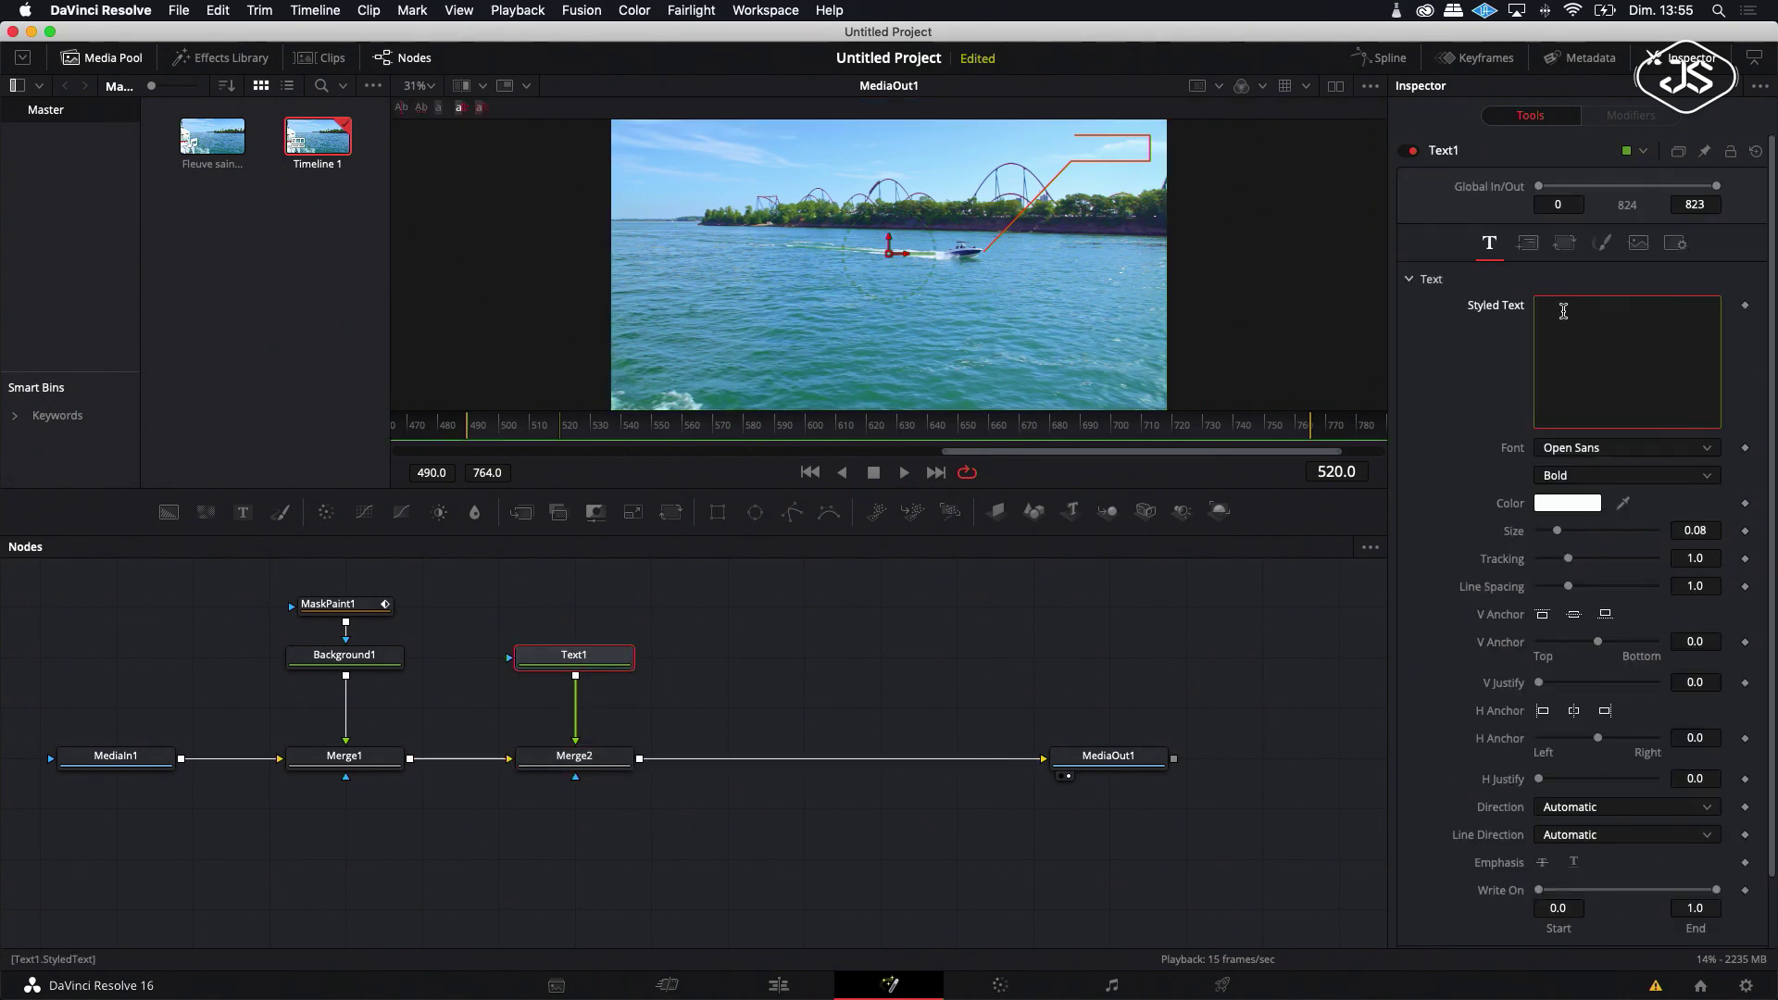
{"action": "type", "text": "MOTION GRA"}
{"action": "type", "text": "PHIC"}
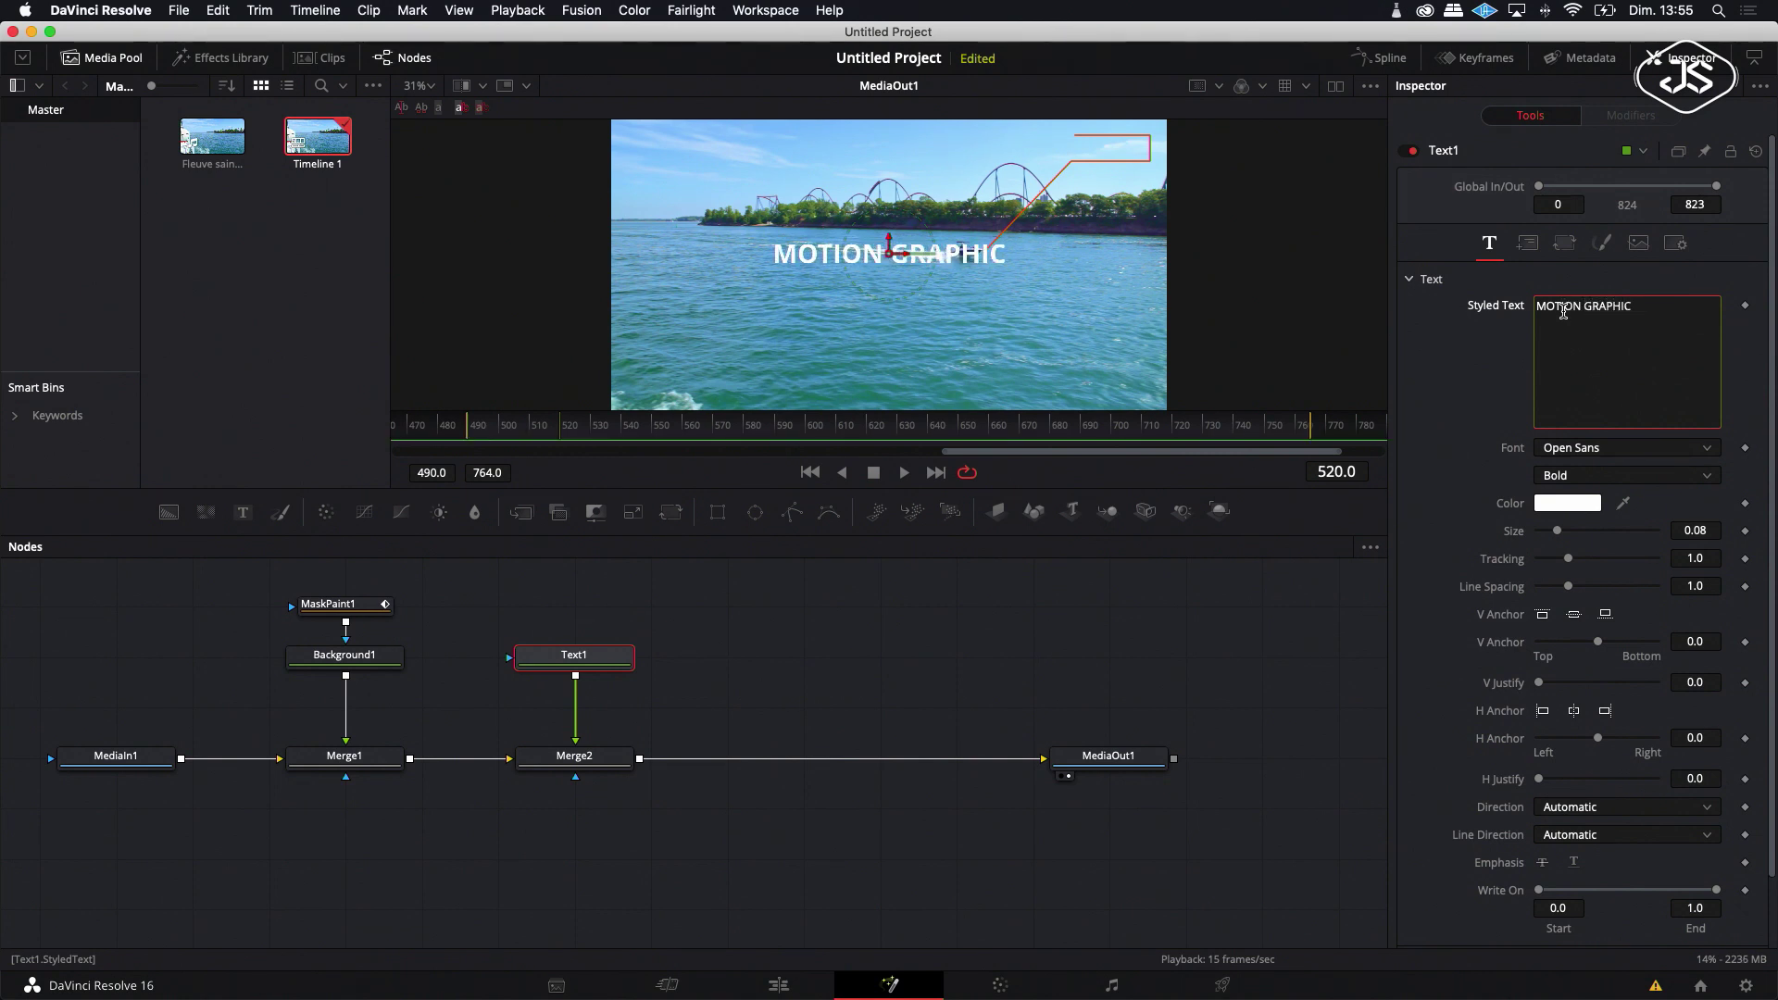
{"action": "type", "text": "S"}
{"action": "scroll", "coordinate": [1563, 311], "scroll_direction": "down", "scroll_amount": 2}
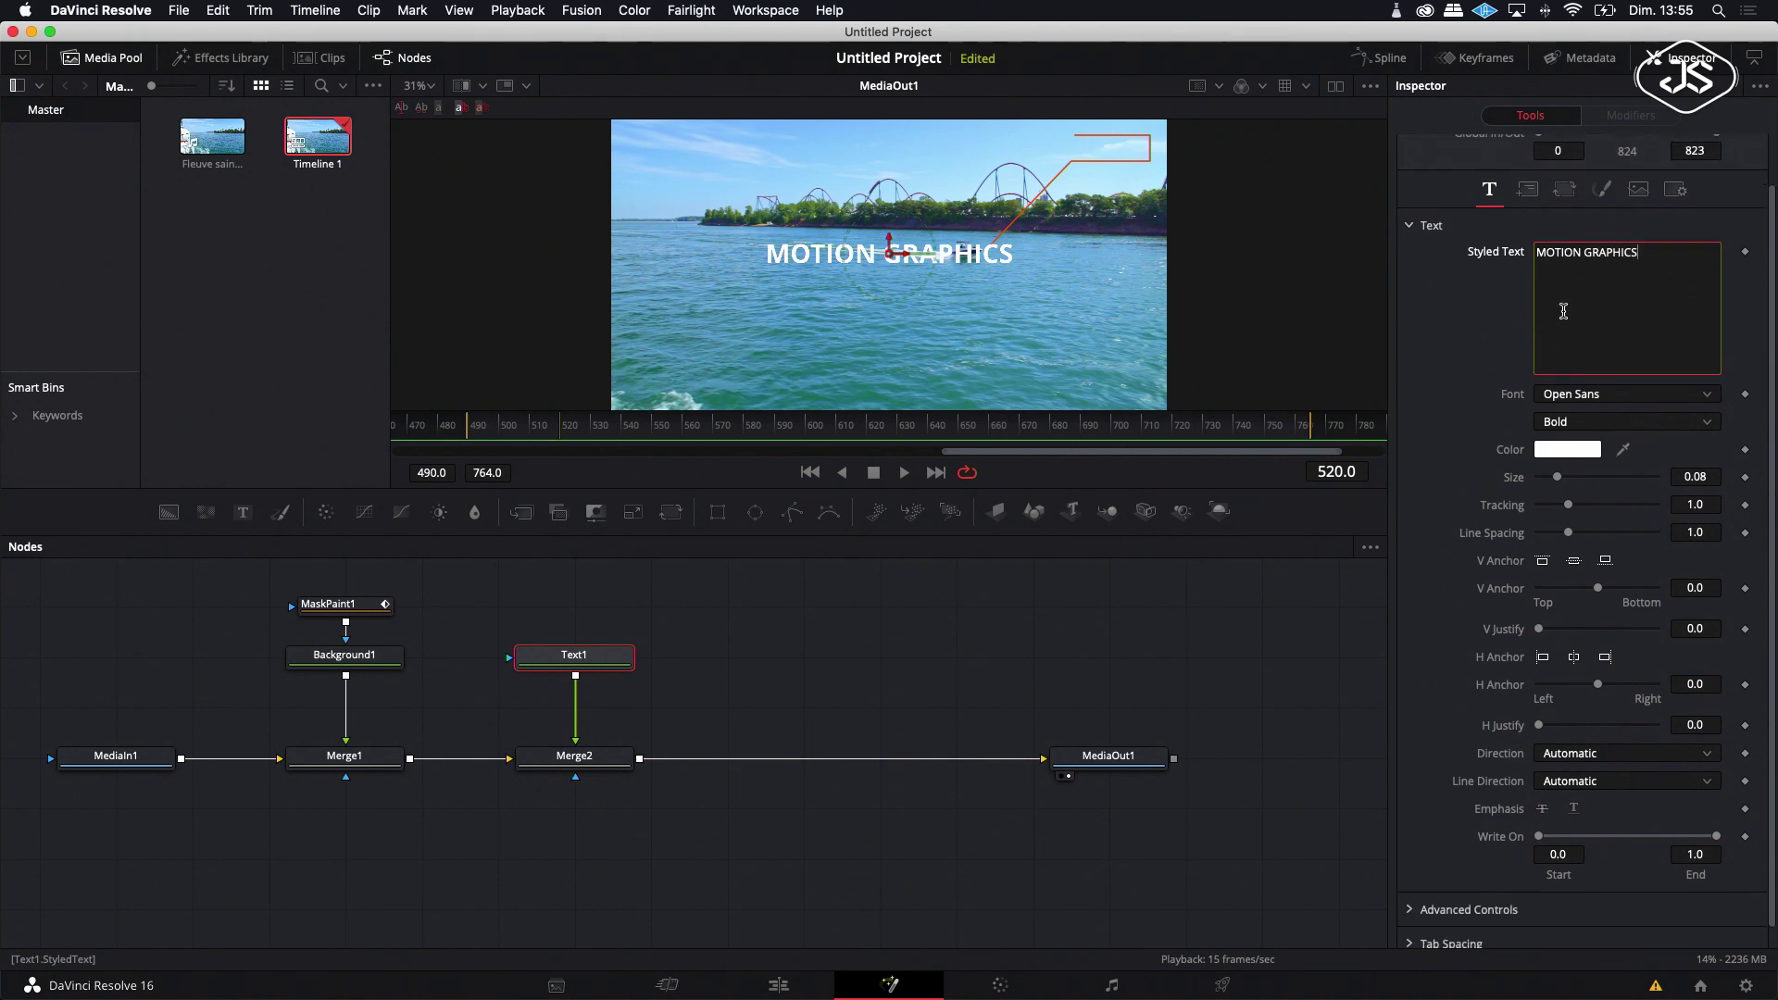
{"action": "scroll", "coordinate": [1563, 312], "scroll_direction": "up", "scroll_amount": 1}
{"action": "left_click_drag", "start_coordinate": [560, 603], "coordinate": [572, 769]}
{"action": "left_click_drag", "start_coordinate": [583, 669], "coordinate": [736, 669]}
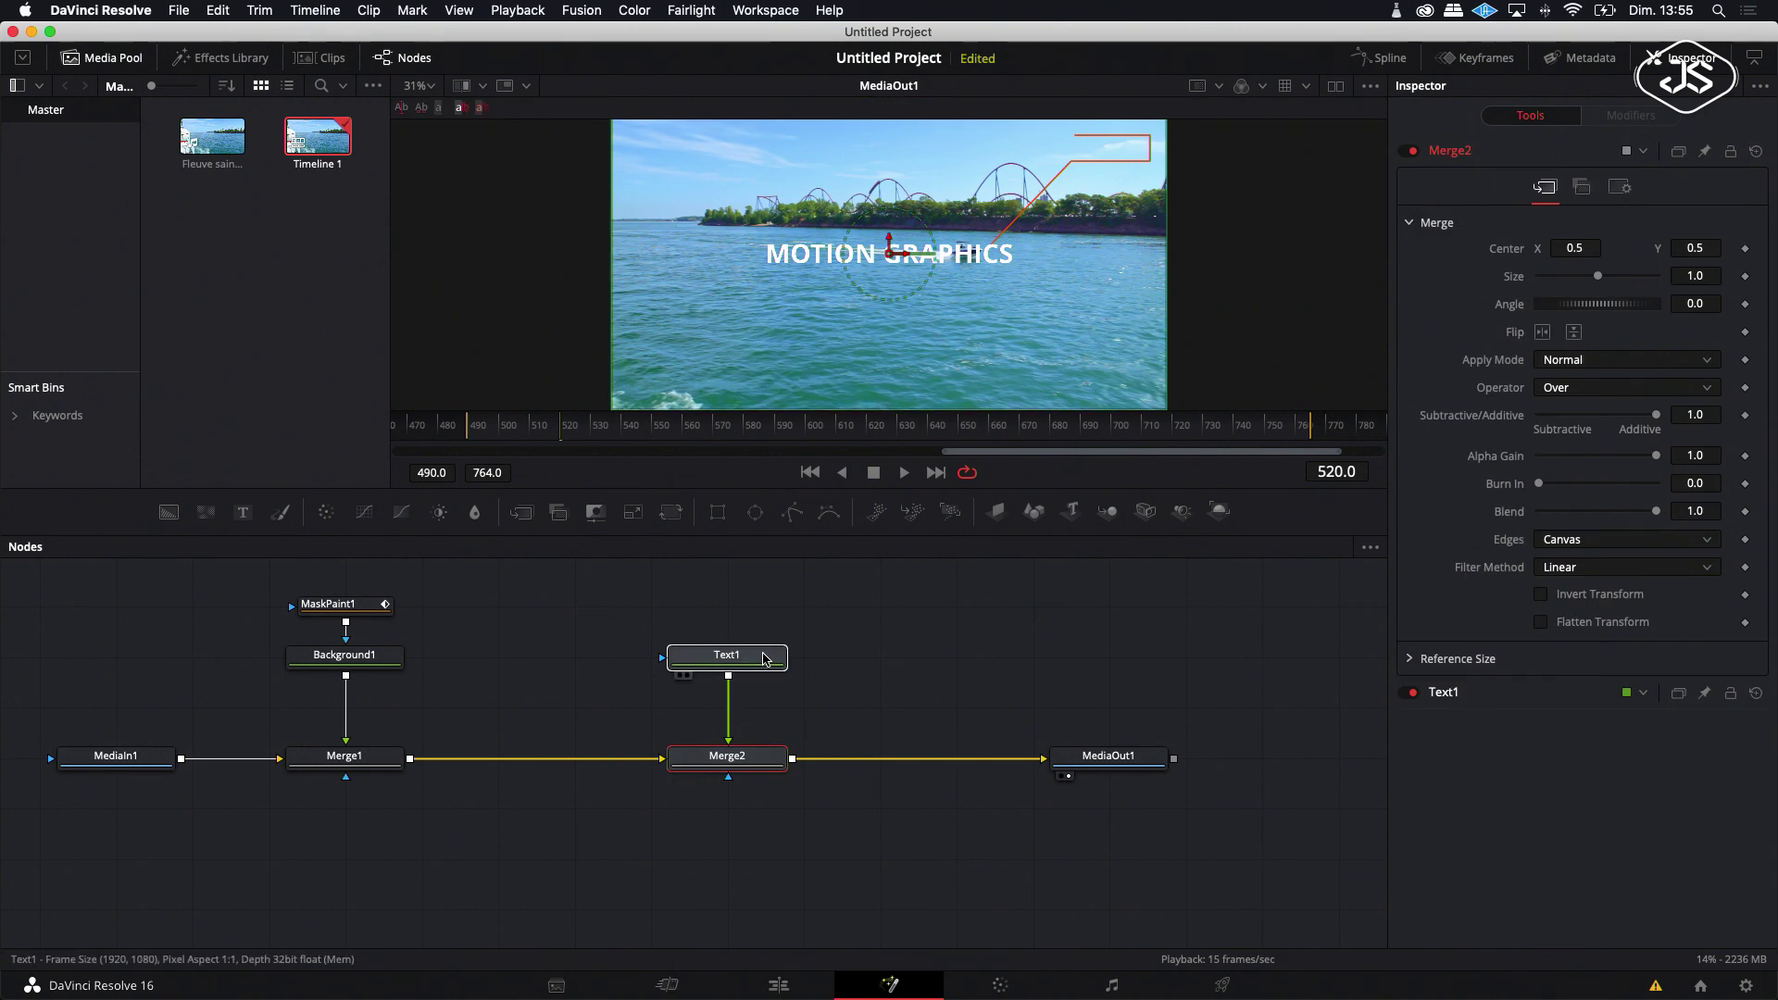
Step: Reduce the MOTION GRAPHICS text size to 0.0512 and place the text inside the call-out line's bracket in the sky
{"action": "left_click", "coordinate": [765, 659]}
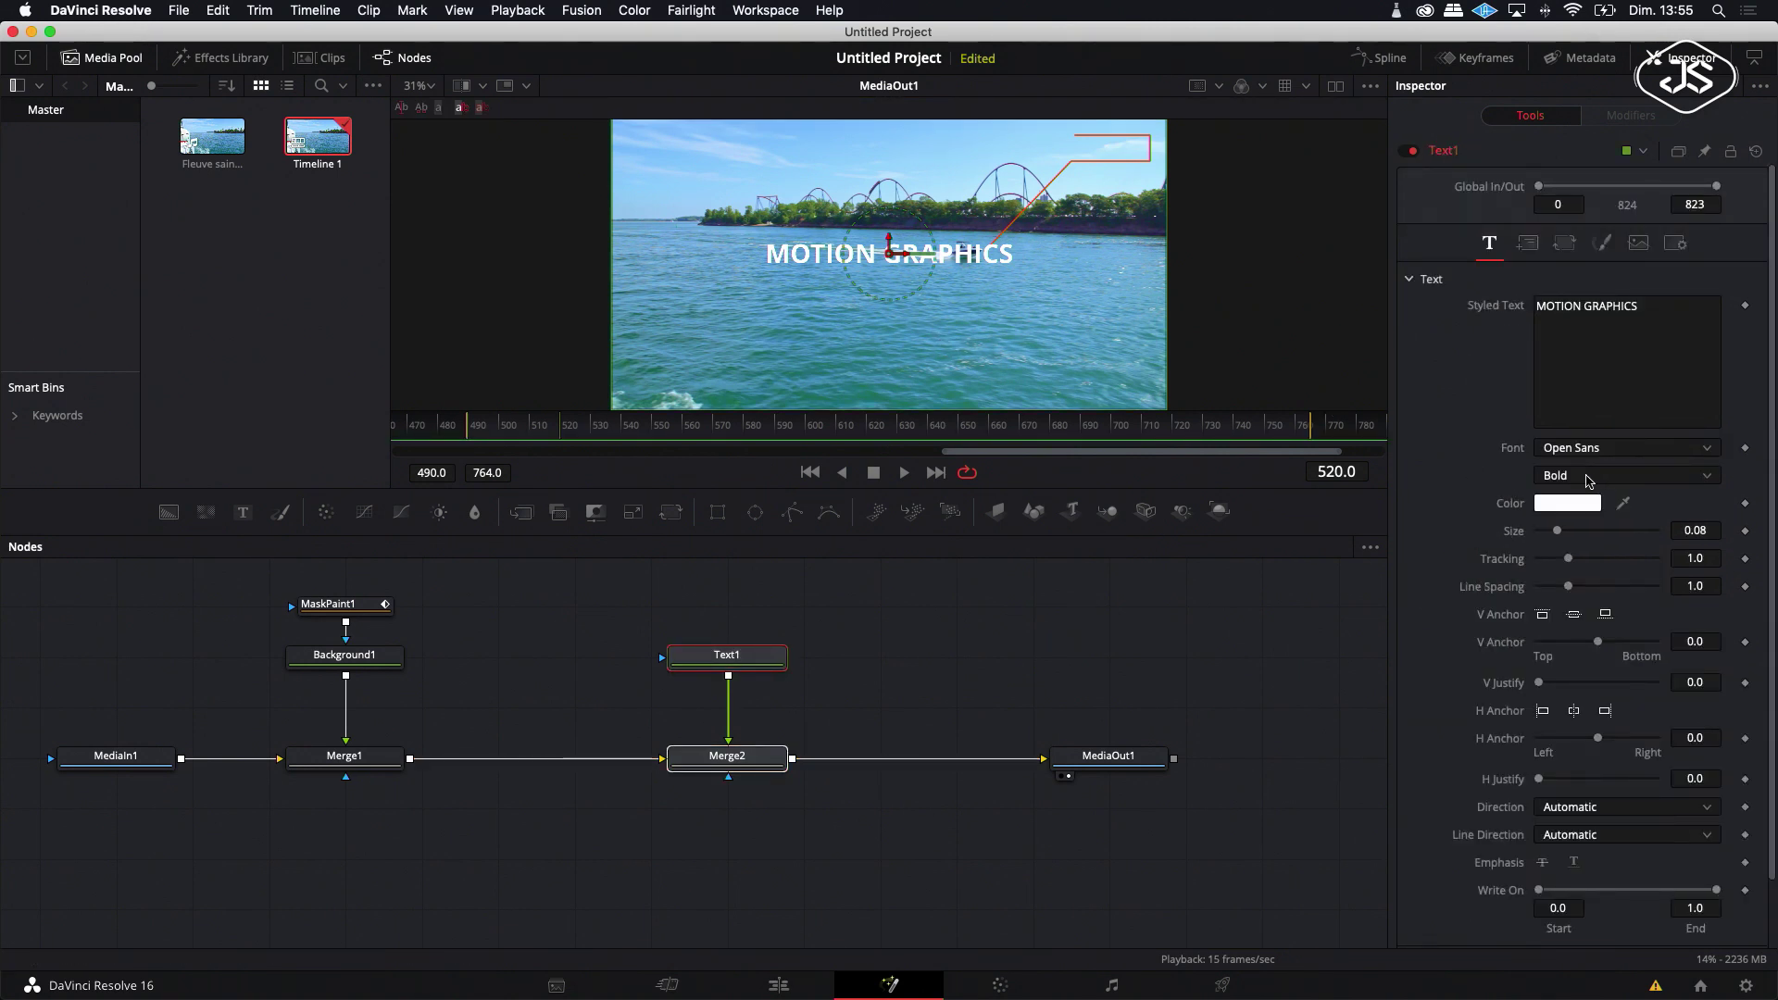
{"action": "left_click_drag", "start_coordinate": [1559, 534], "coordinate": [1556, 536]}
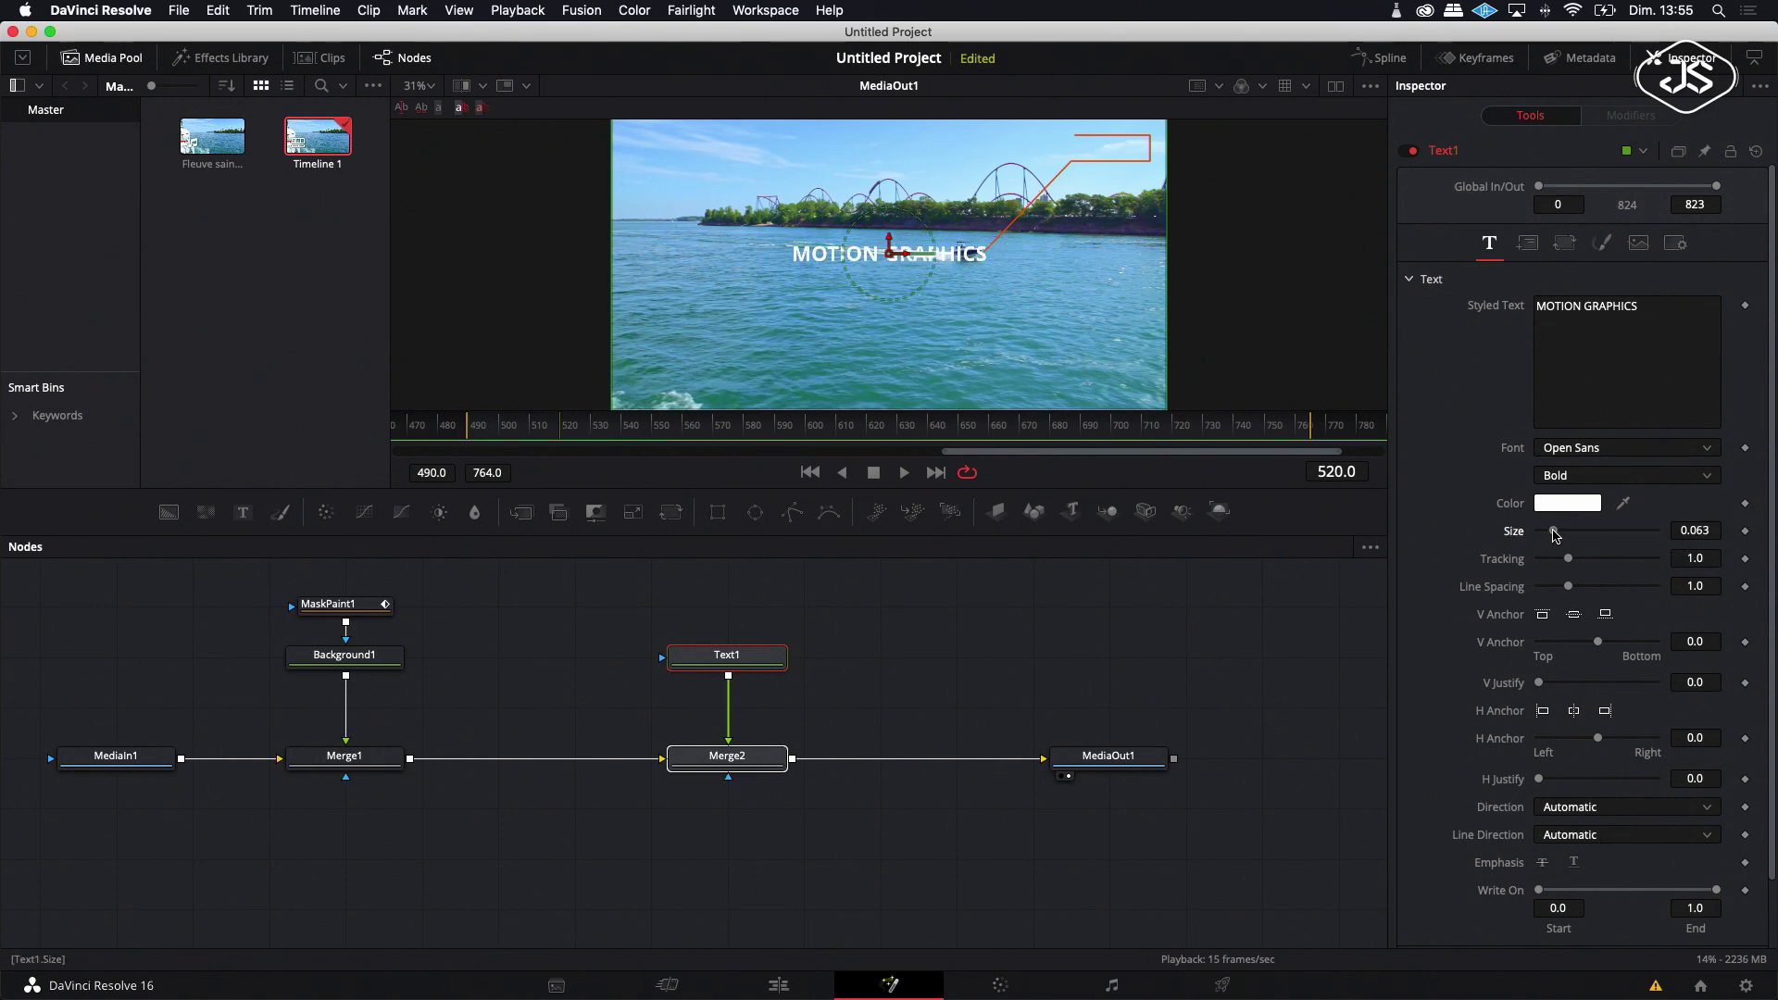
{"action": "left_click_drag", "start_coordinate": [892, 256], "coordinate": [1049, 152]}
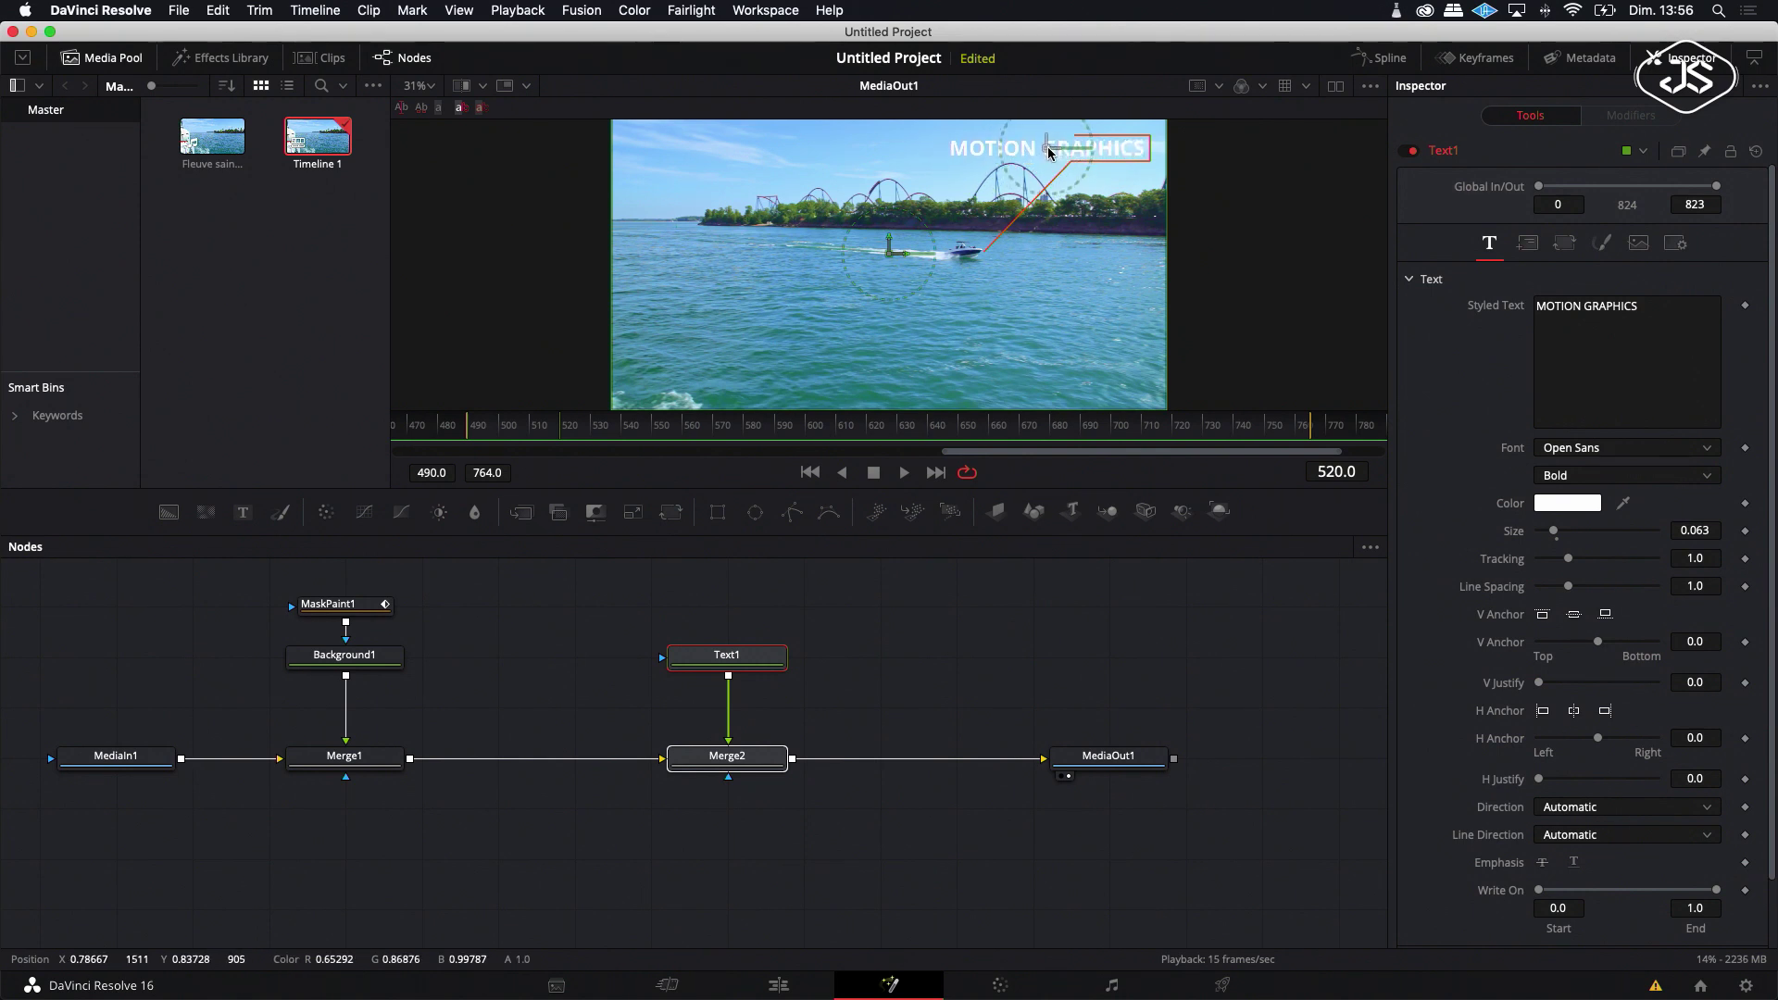
{"action": "left_click_drag", "start_coordinate": [1554, 531], "coordinate": [1553, 535]}
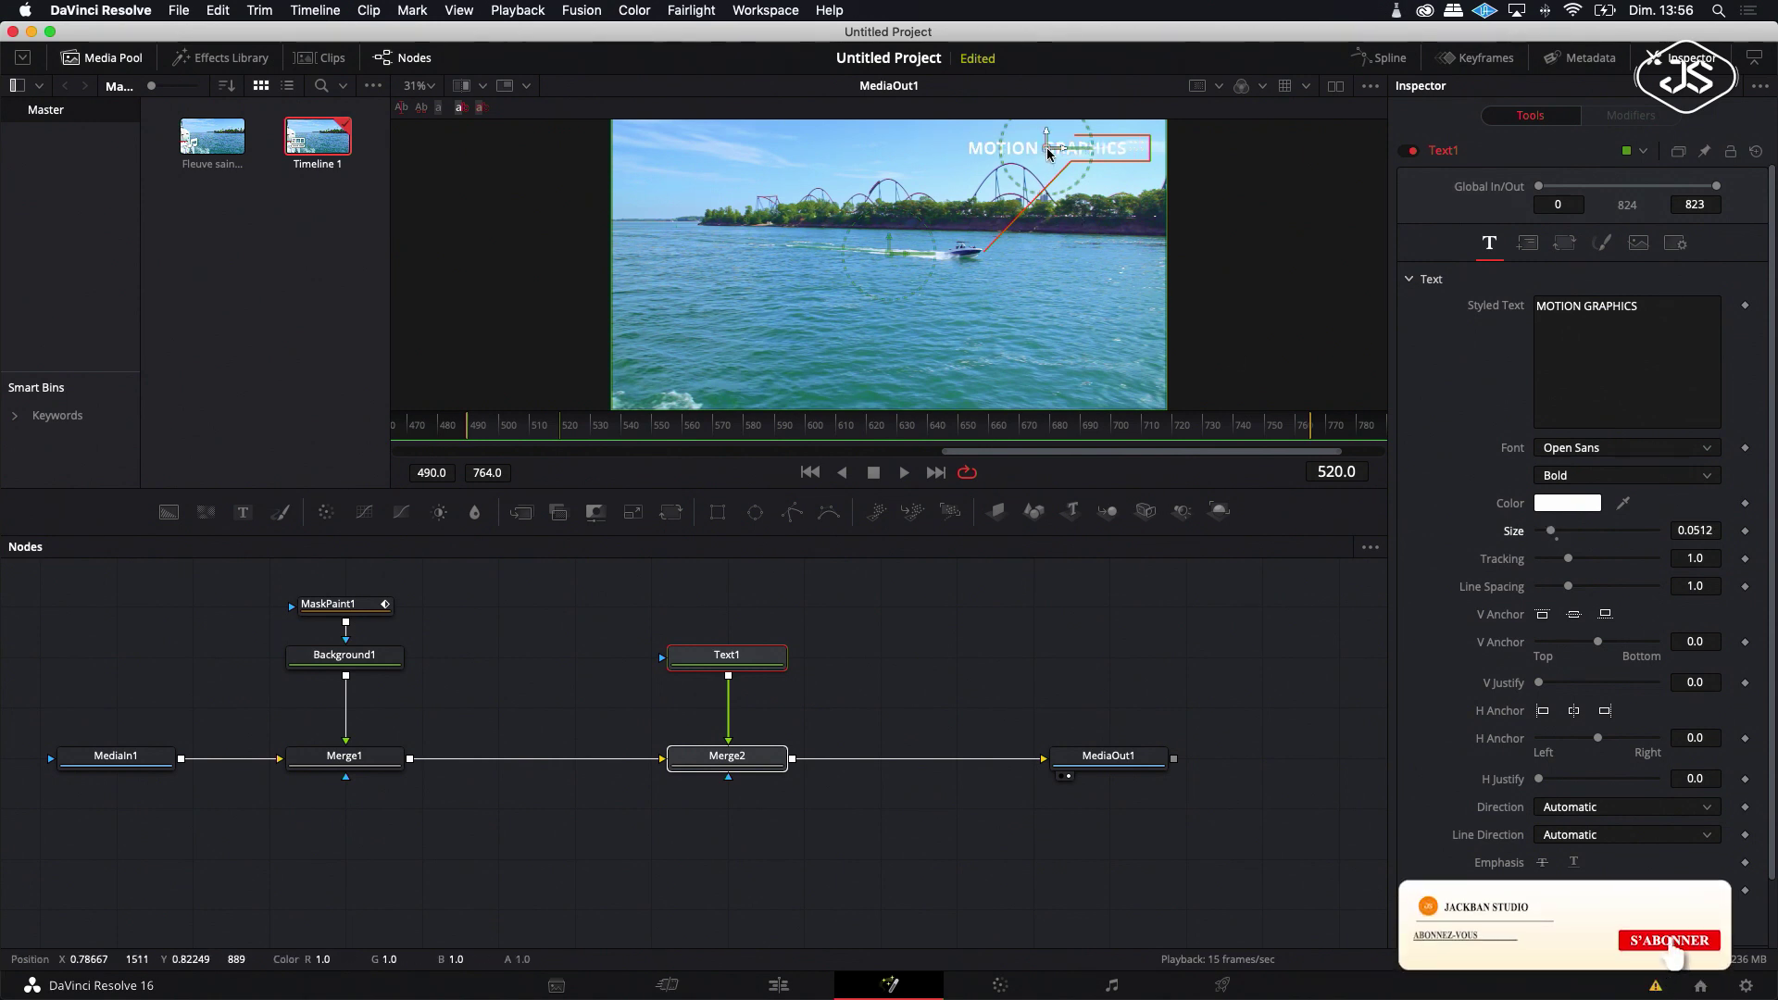
{"action": "left_click_drag", "start_coordinate": [1051, 153], "coordinate": [1066, 154]}
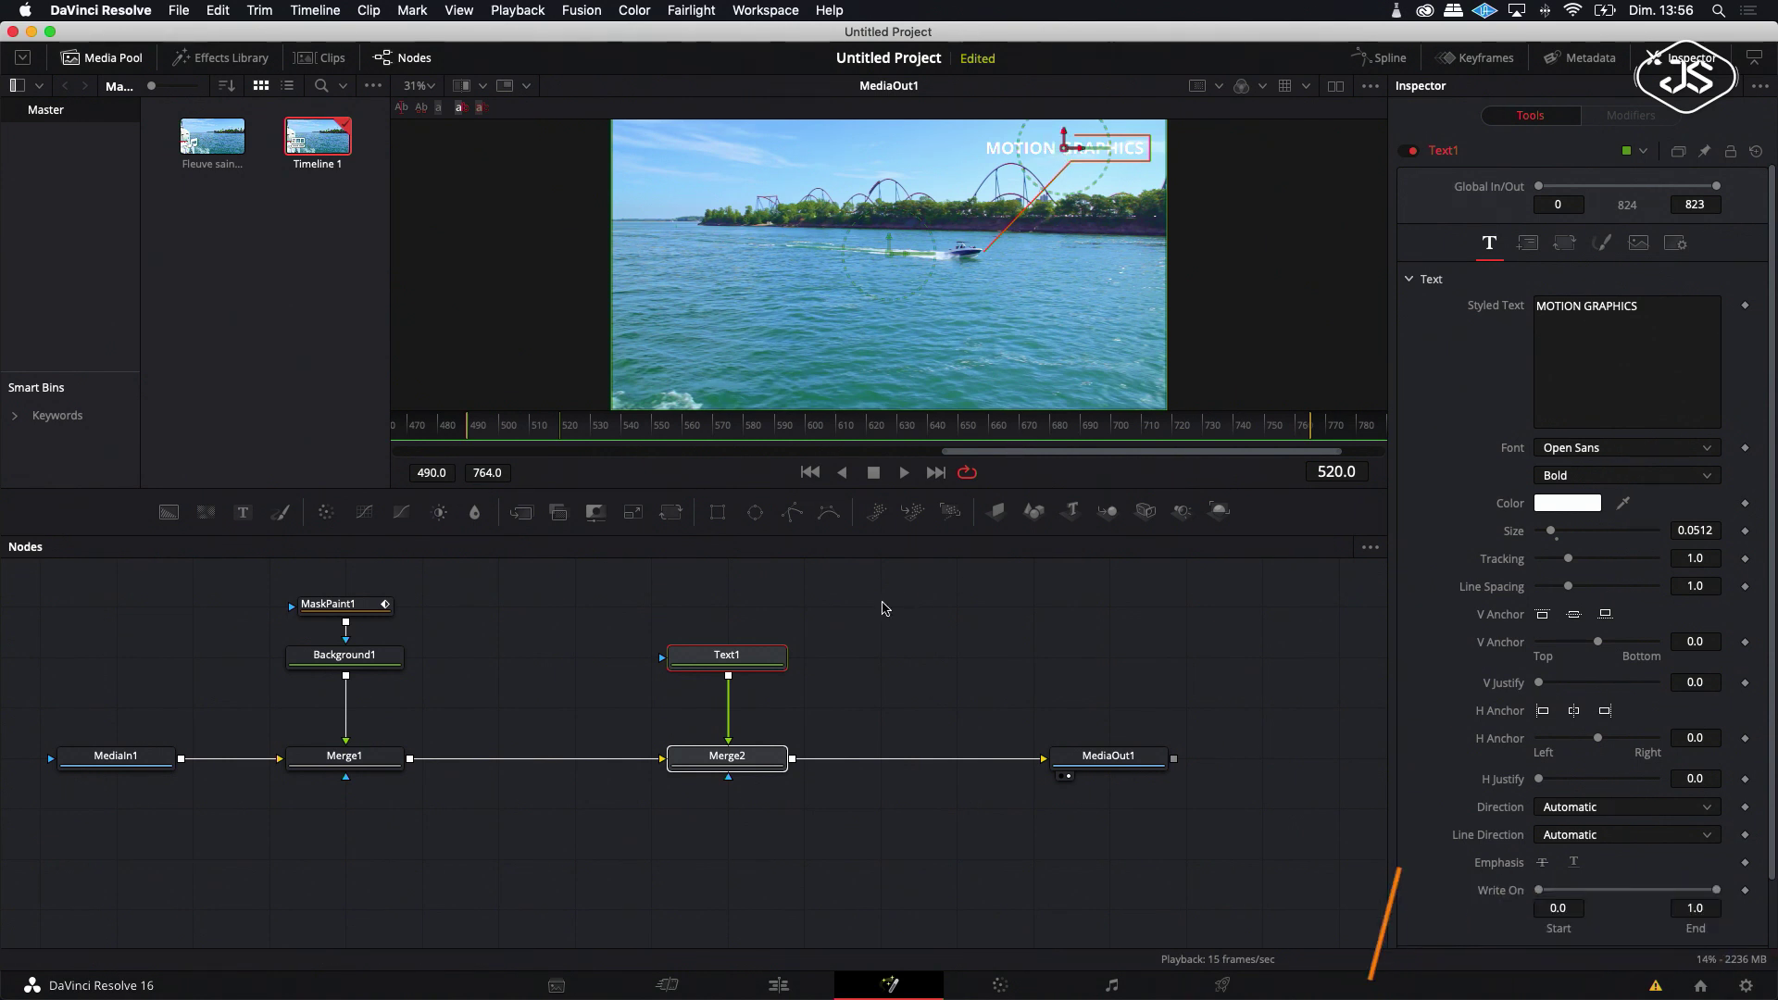
Step: Add a Background node merged between Merge1 and Merge2, arrange it above its merge, and mask it with a Rectangle
{"action": "left_click", "coordinate": [344, 755]}
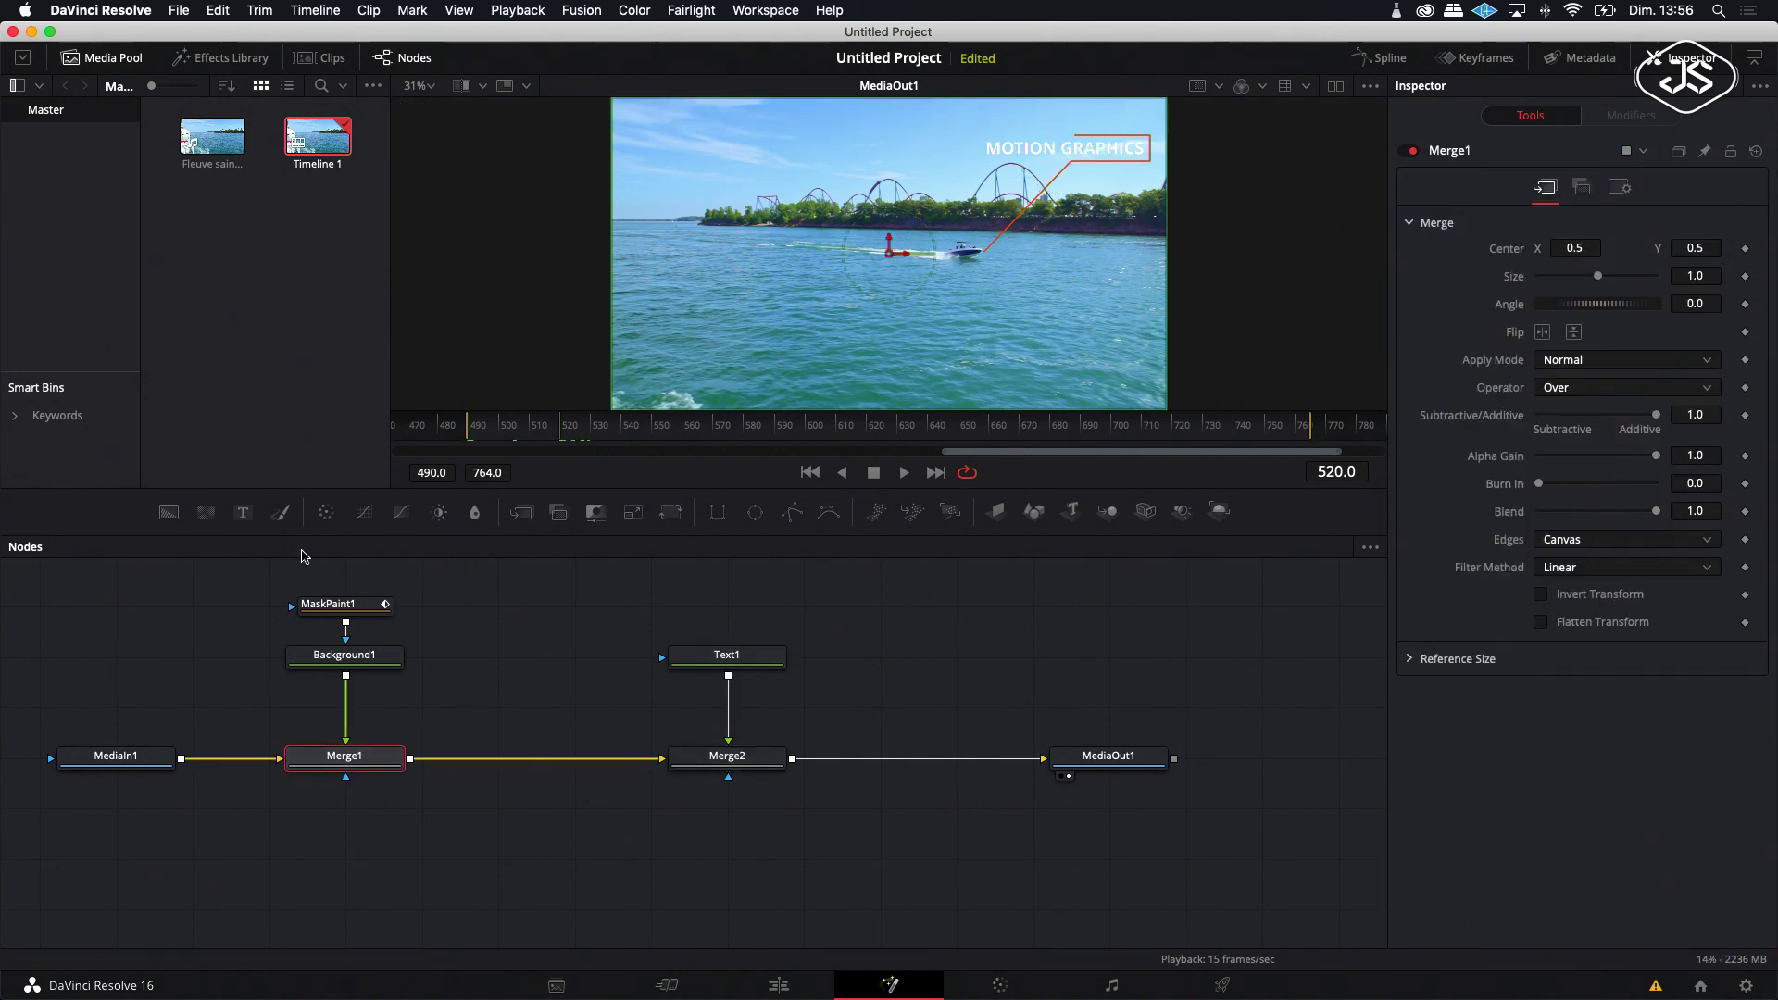
{"action": "left_click", "coordinate": [169, 512]}
{"action": "left_click_drag", "start_coordinate": [509, 811], "coordinate": [516, 780]}
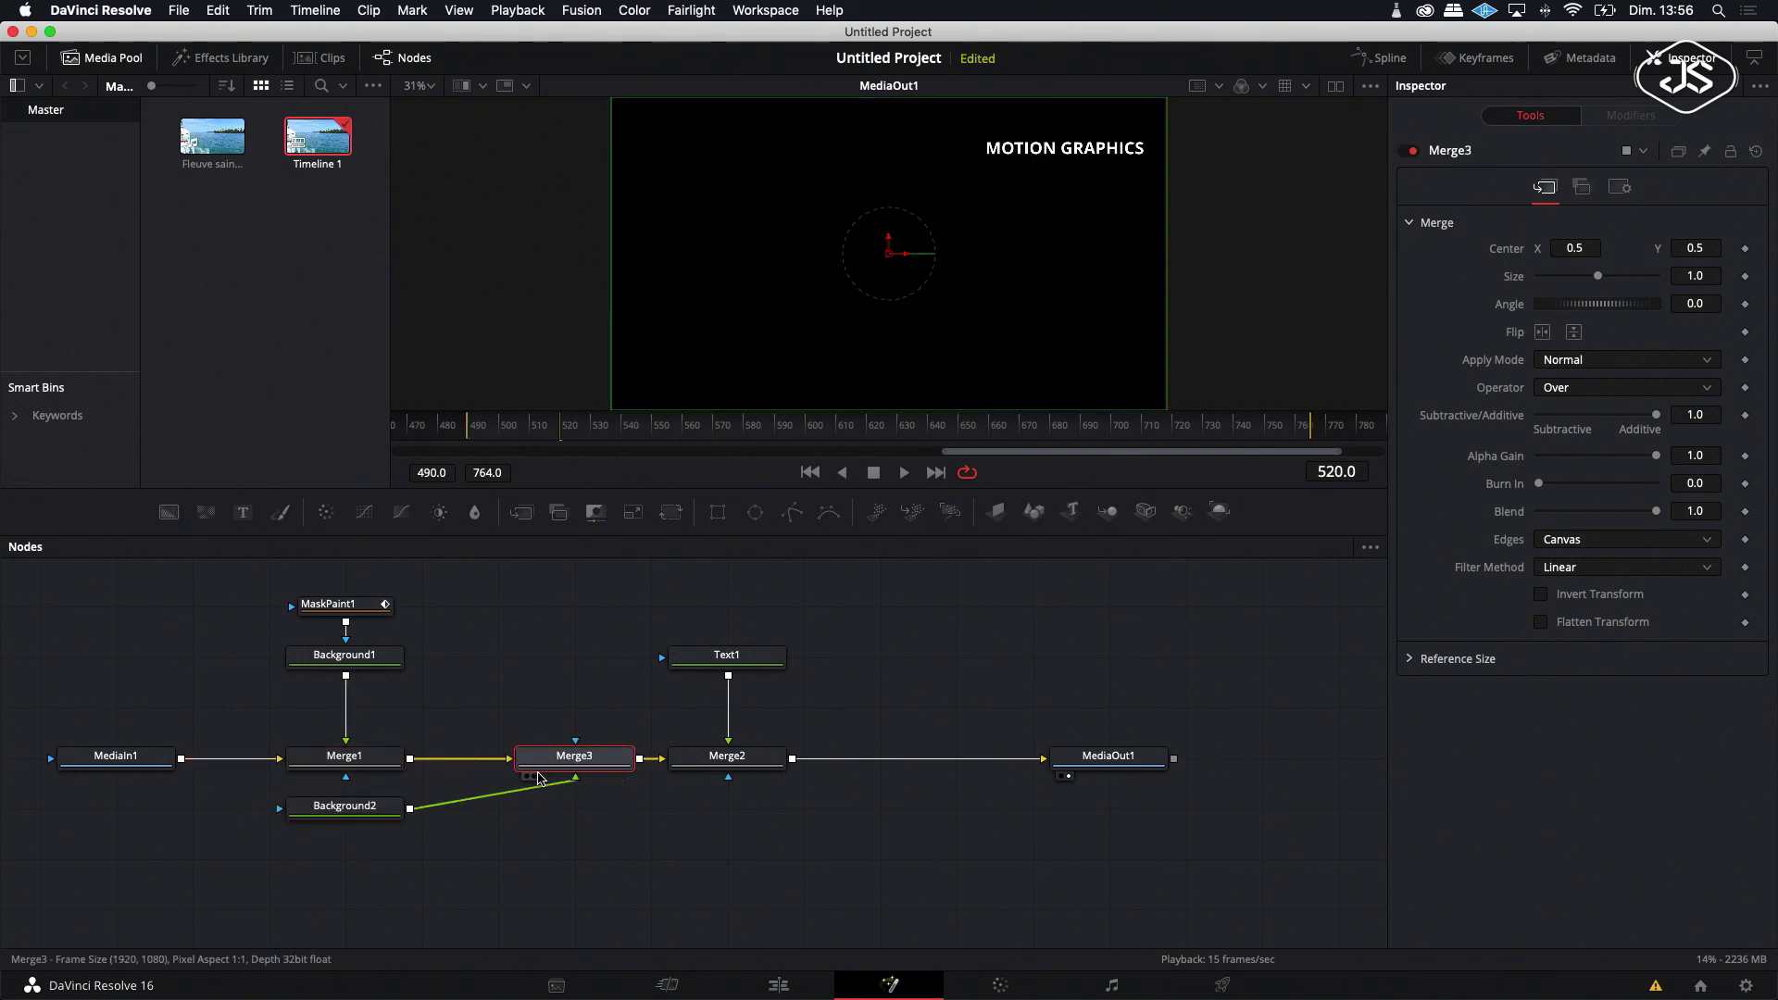
{"action": "left_click_drag", "start_coordinate": [344, 806], "coordinate": [505, 668]}
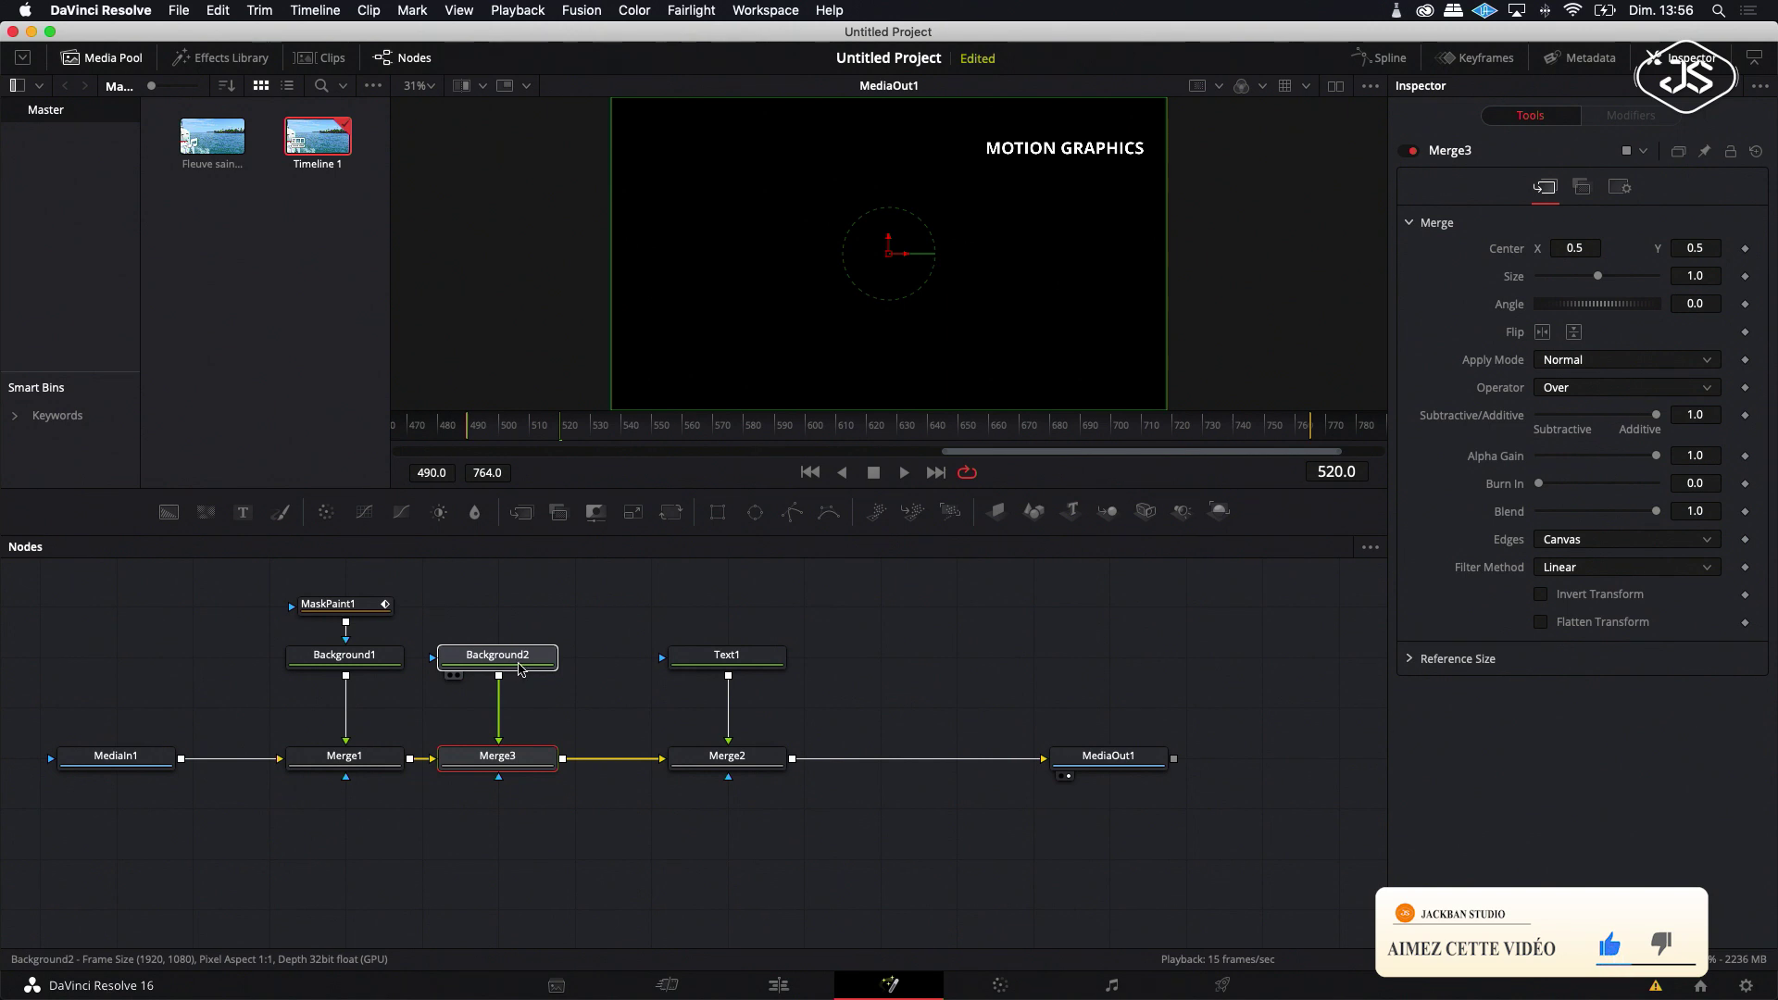
{"action": "left_click", "coordinate": [517, 663]}
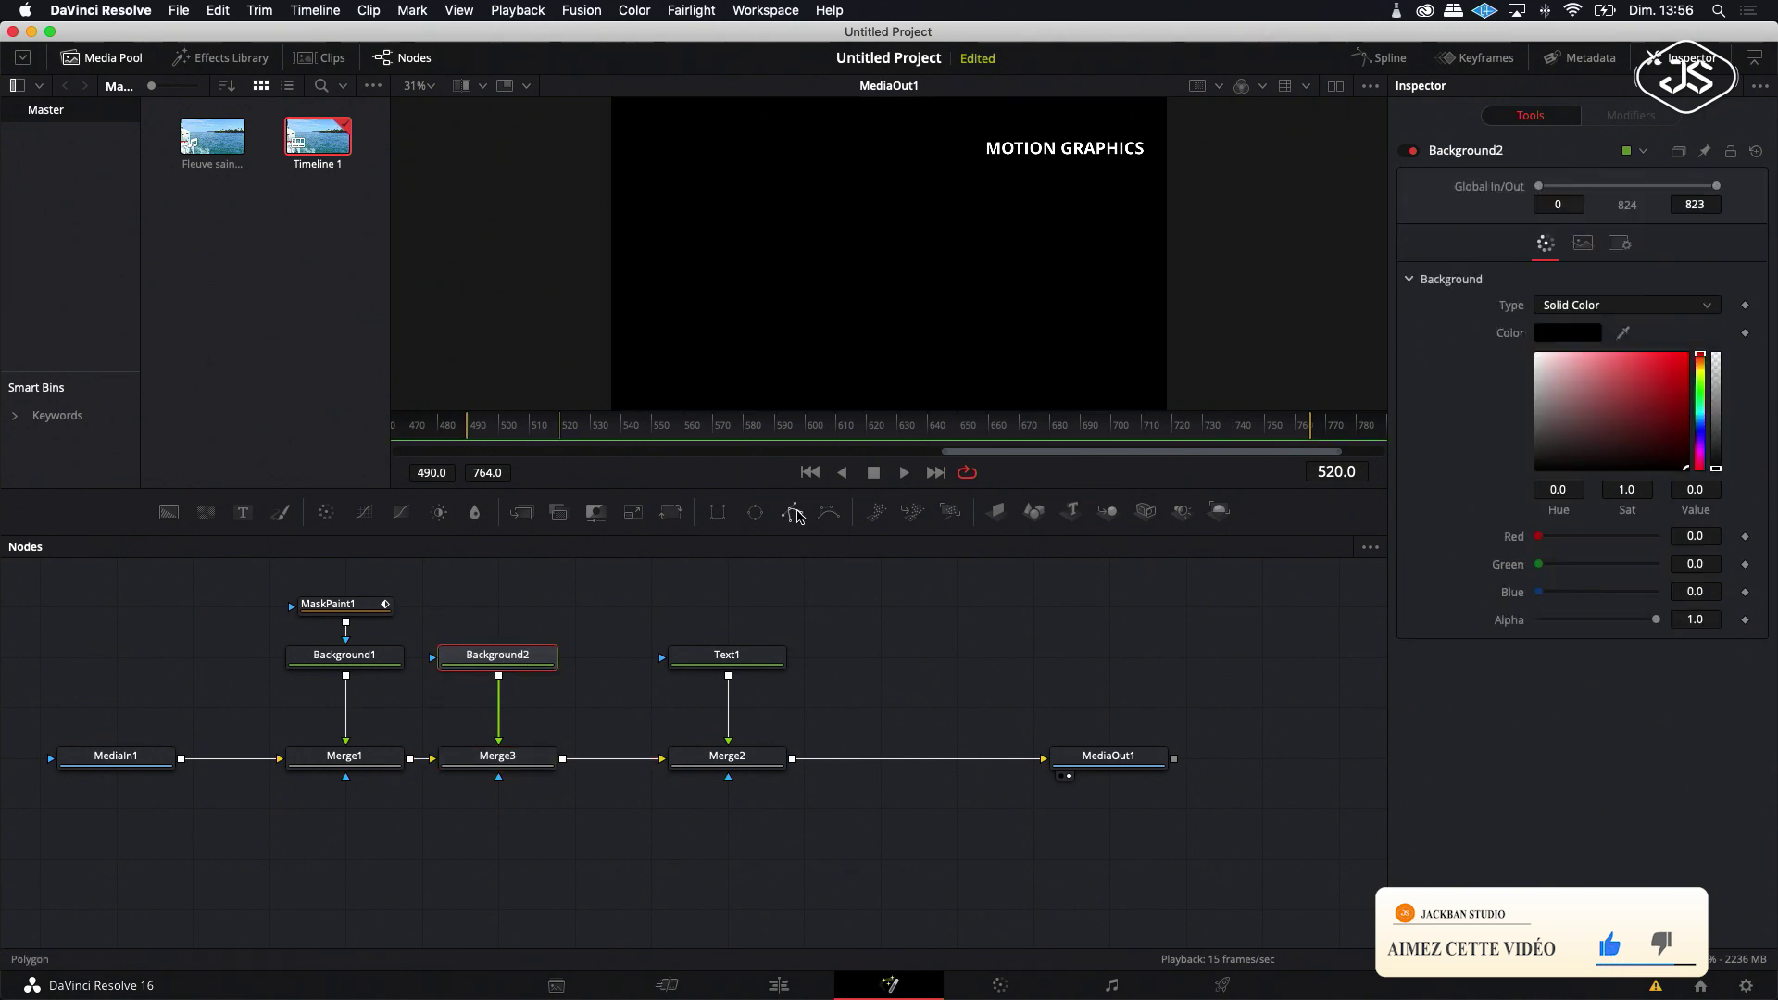
{"action": "left_click", "coordinate": [716, 511]}
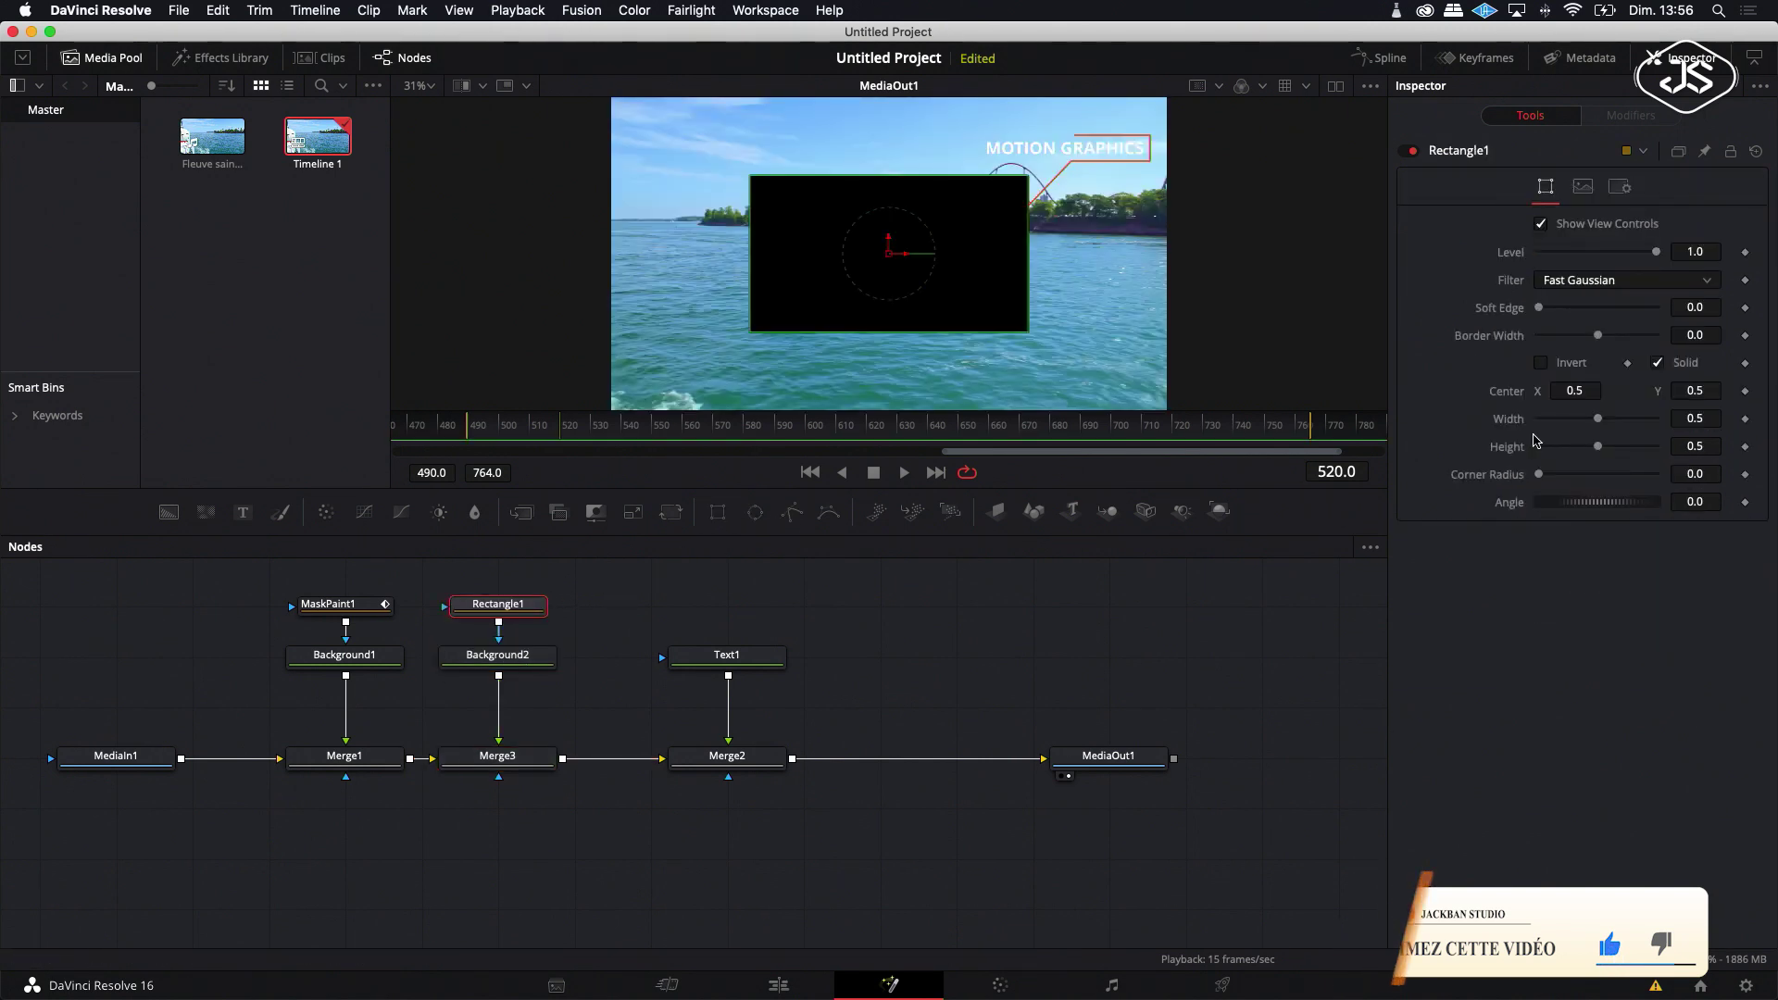
Step: Set Background2's colour to the orange sampled from the call-out line
{"action": "left_click", "coordinate": [515, 664]}
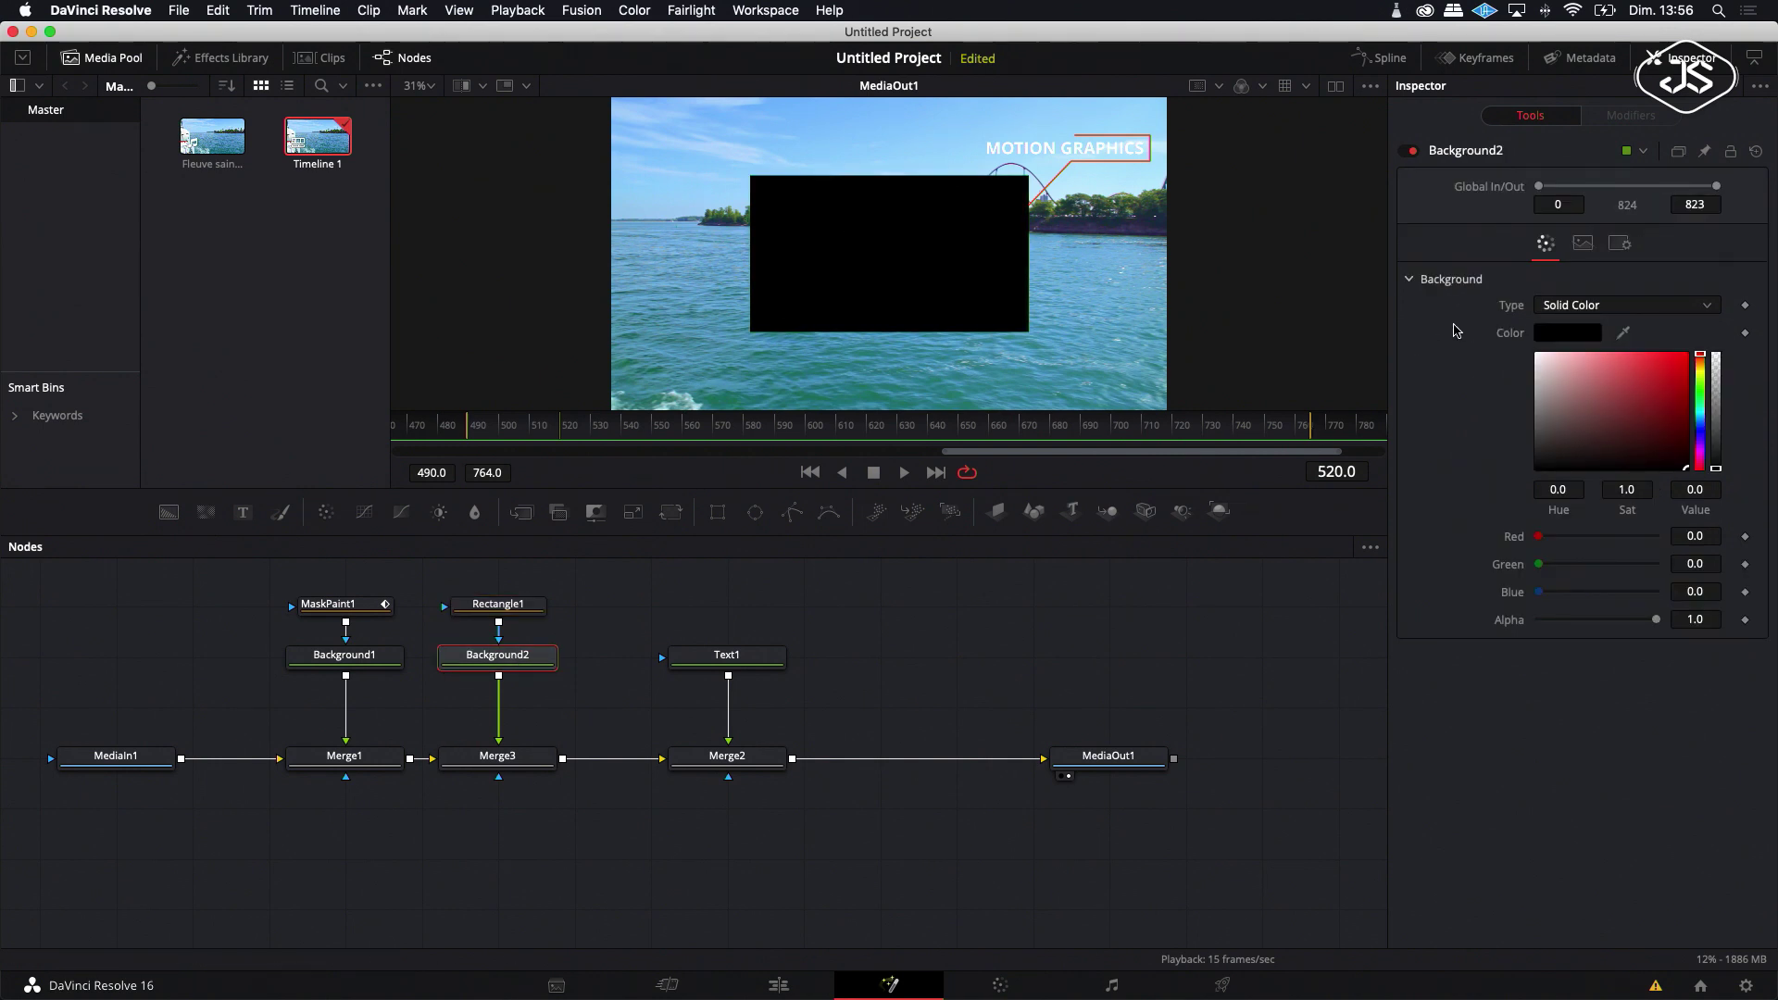
{"action": "left_click_drag", "start_coordinate": [1622, 333], "coordinate": [1154, 141]}
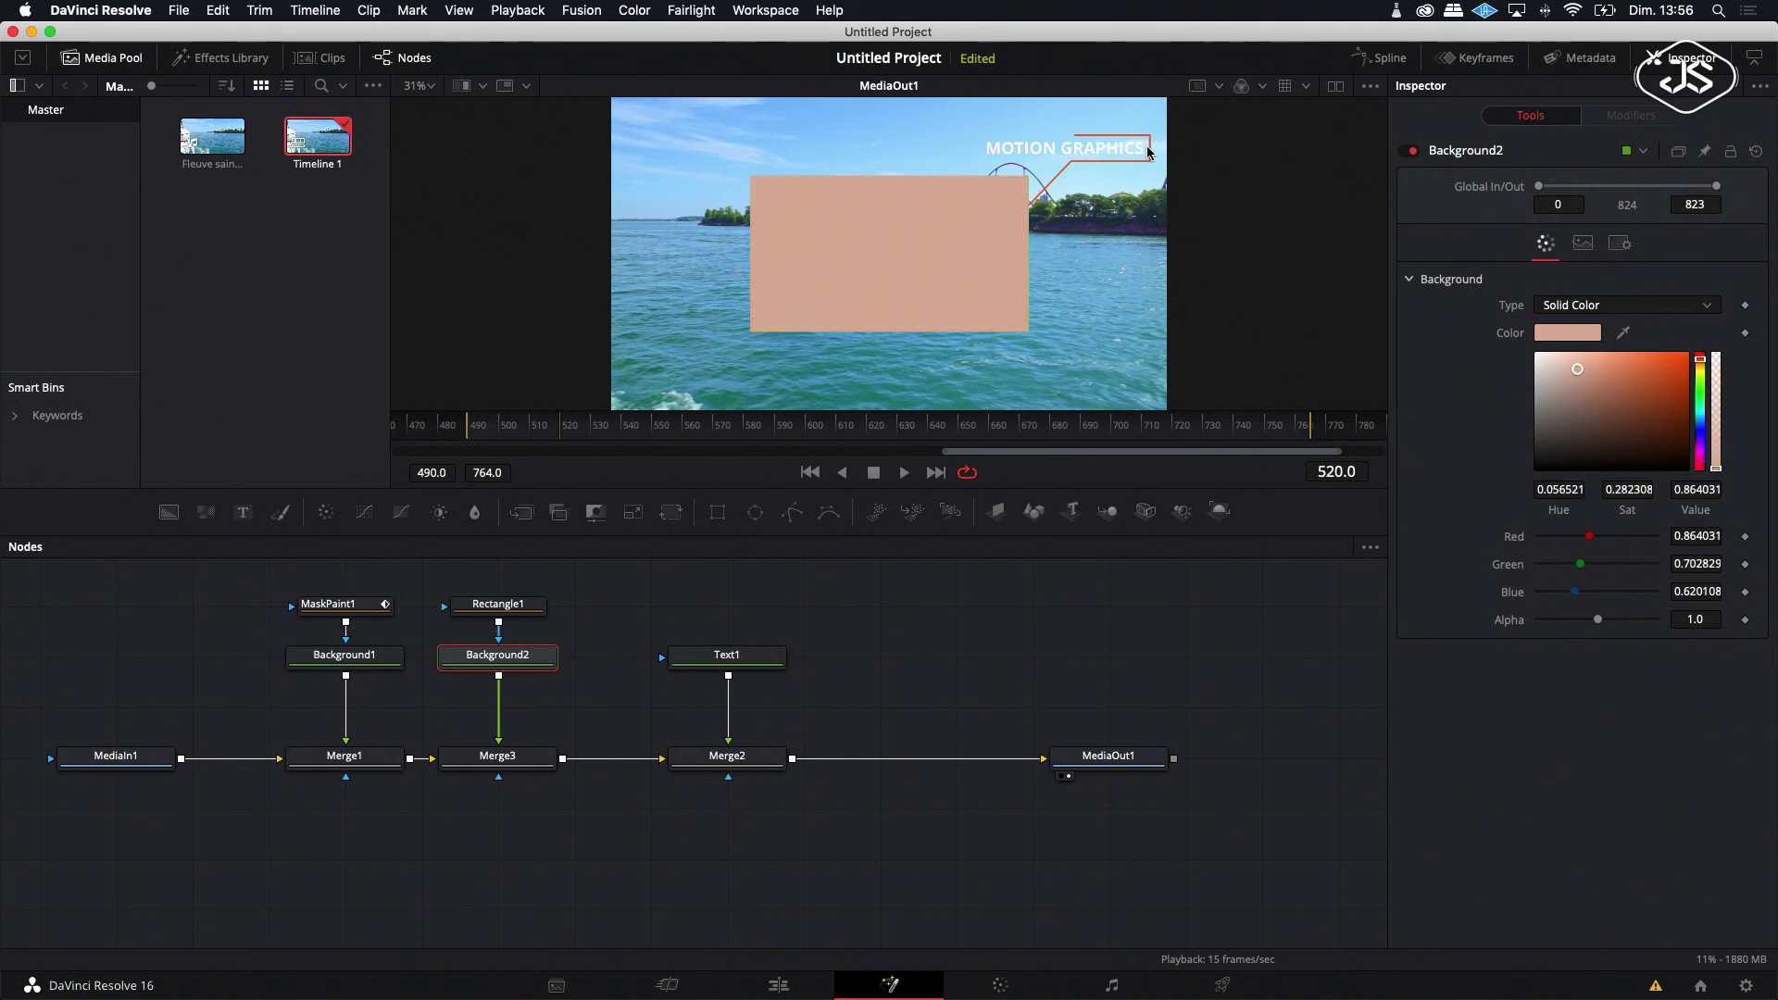
{"action": "left_click_drag", "start_coordinate": [1623, 335], "coordinate": [1155, 138]}
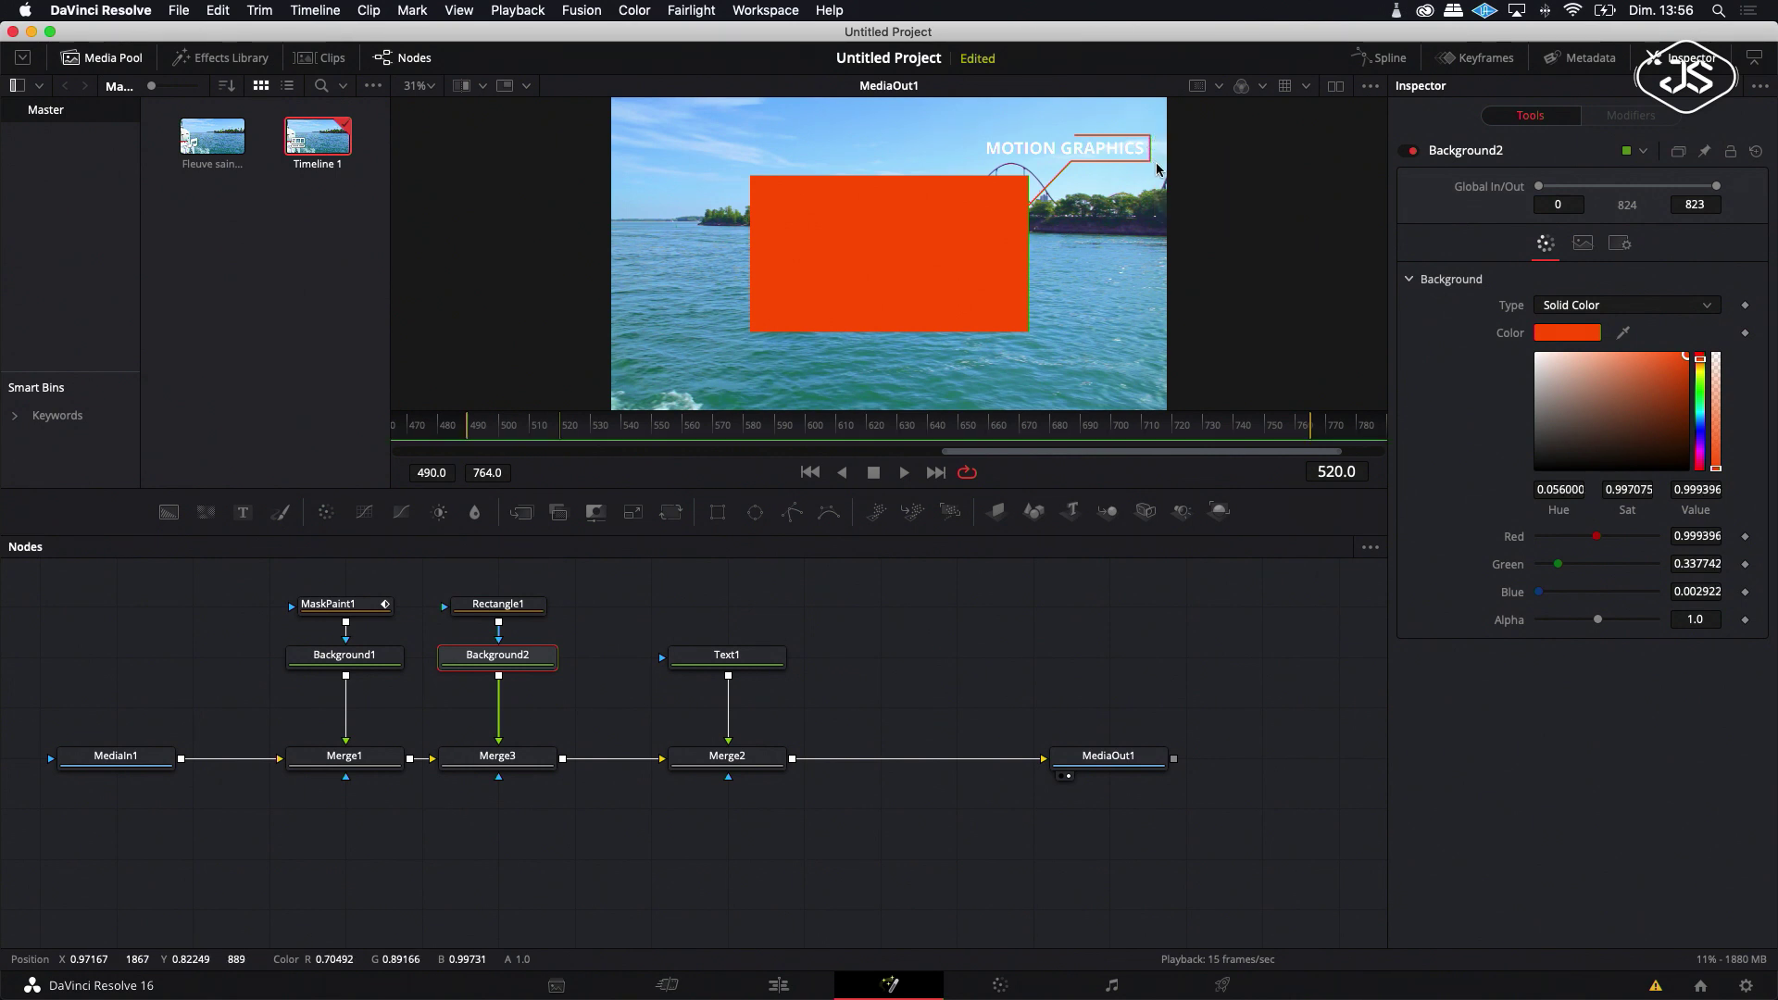
Step: Shrink Rectangle1 to about 0.333 wide and 0.072 high, and centre it behind the text at about X 0.798, Y 0.837
{"action": "left_click", "coordinate": [497, 605]}
{"action": "left_click_drag", "start_coordinate": [887, 178], "coordinate": [971, 148]}
{"action": "left_click_drag", "start_coordinate": [1108, 153], "coordinate": [1072, 155]}
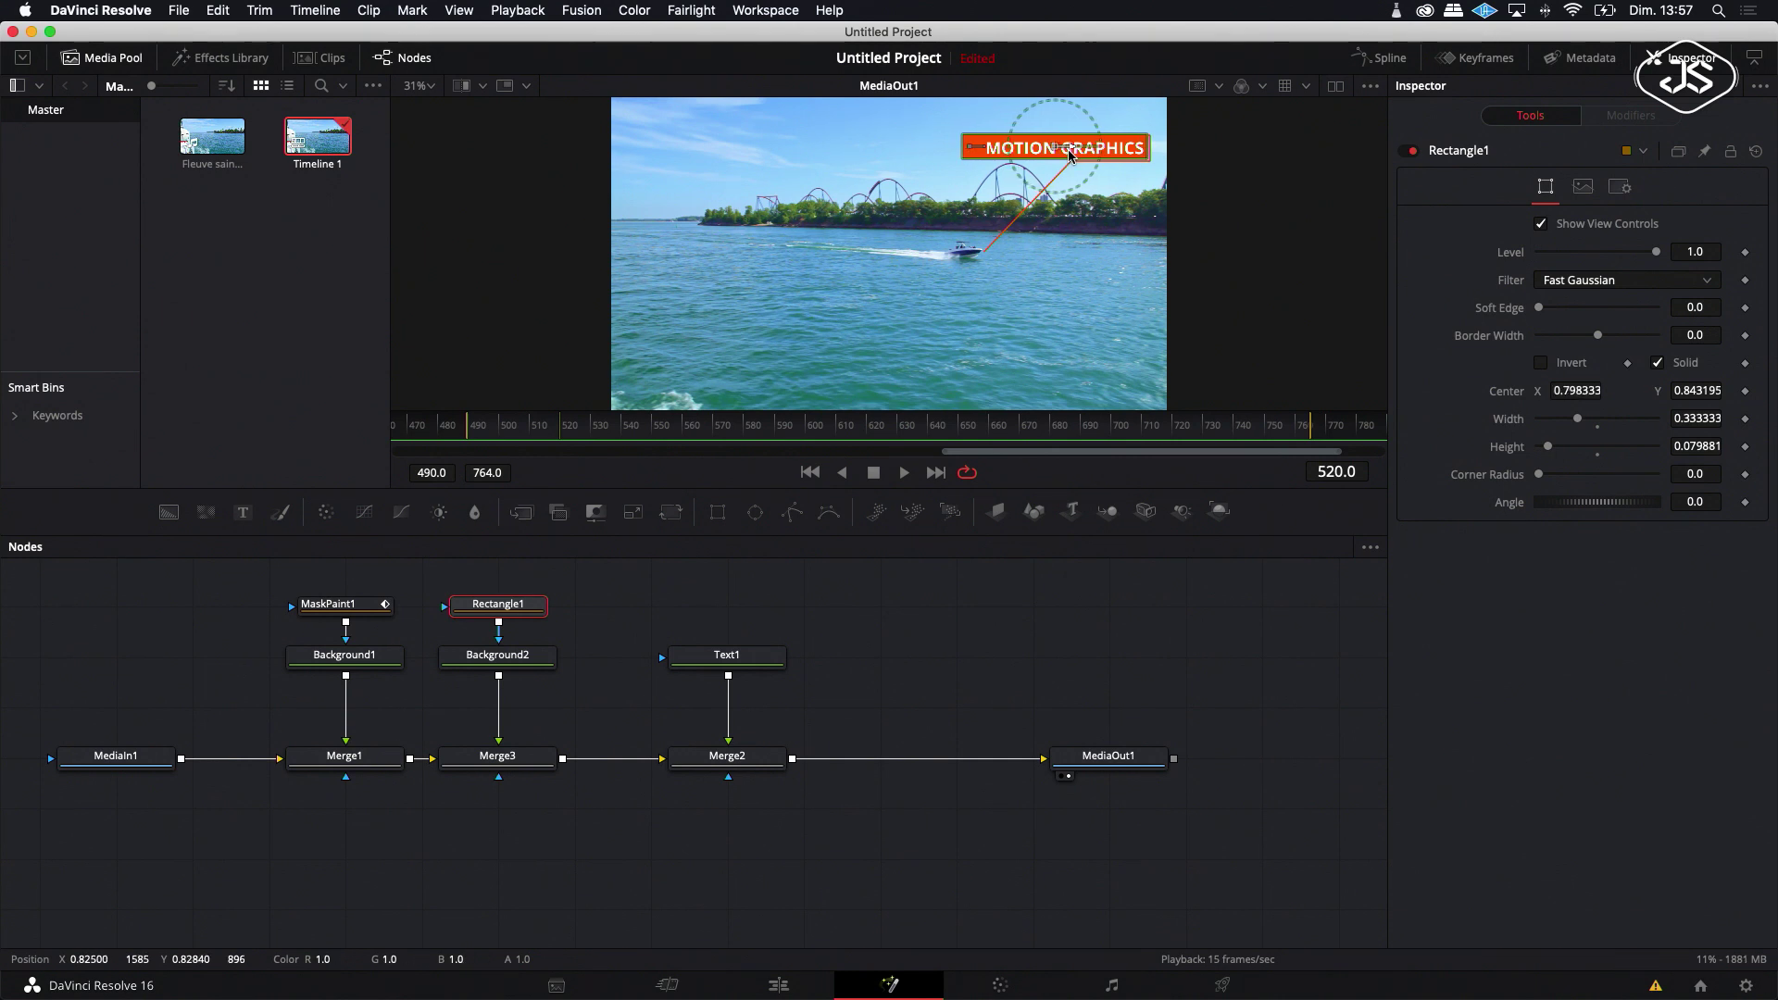
{"action": "scroll", "coordinate": [1058, 141], "scroll_direction": "up", "scroll_amount": 8}
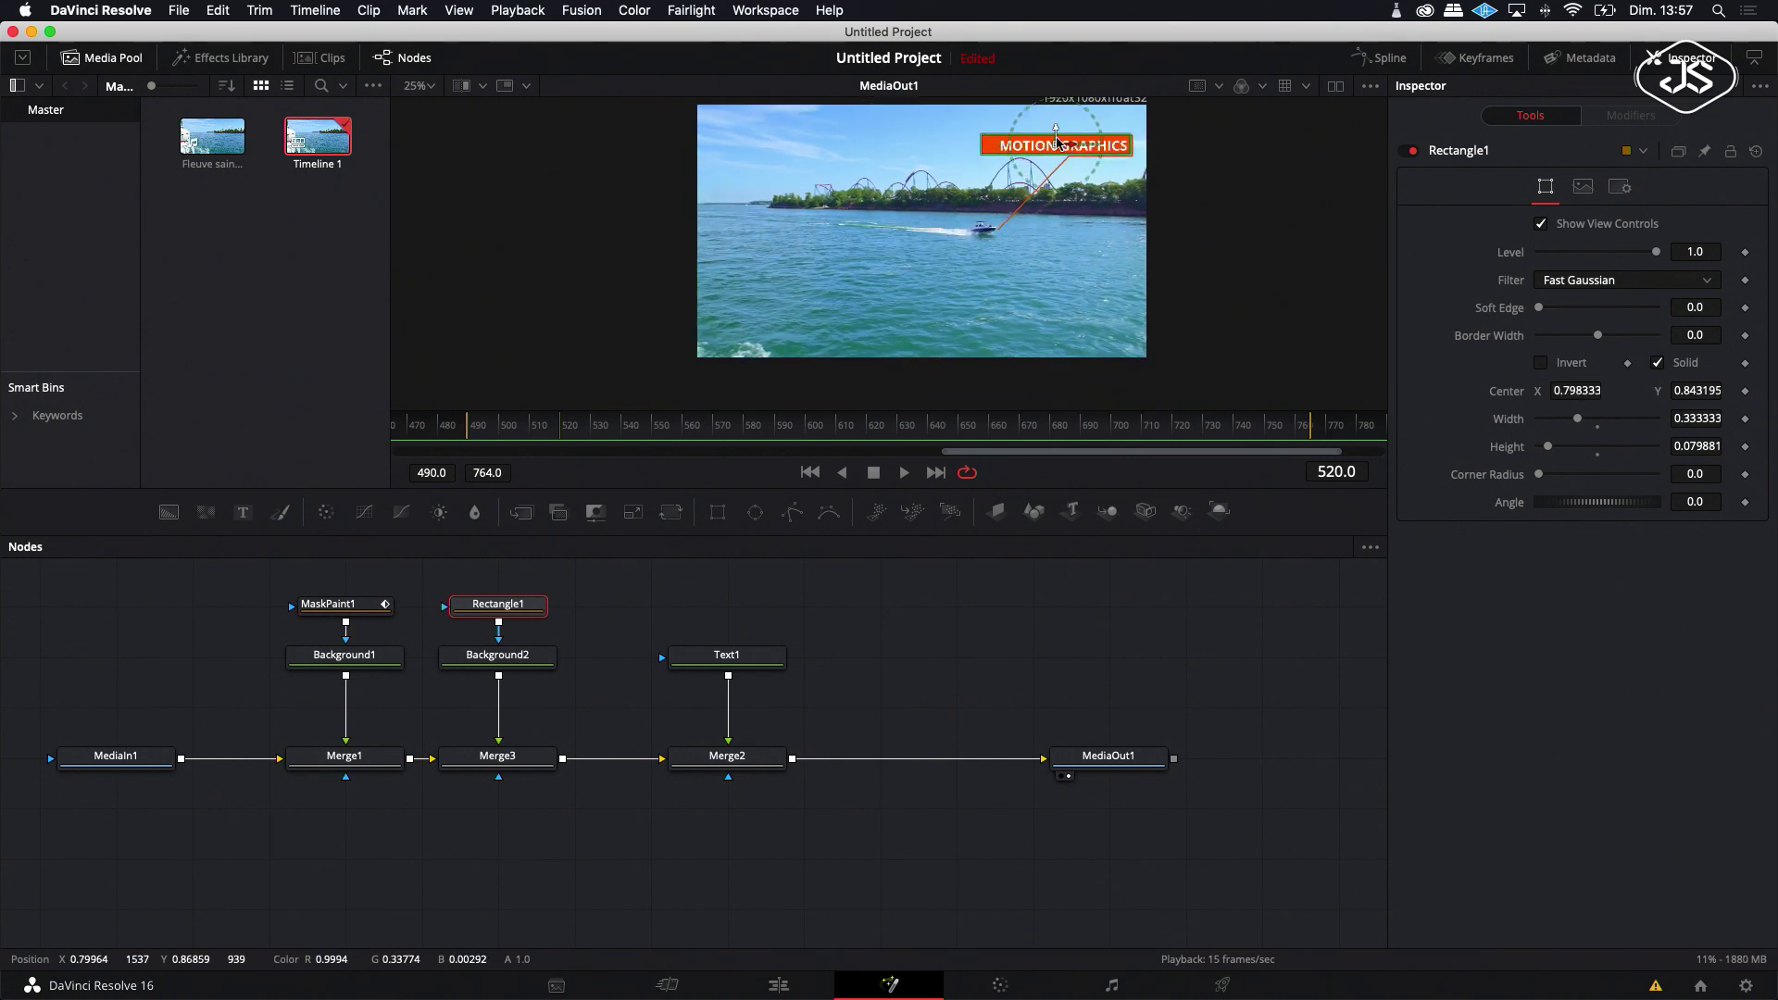
{"action": "scroll", "coordinate": [1057, 142], "scroll_direction": "up", "scroll_amount": 5}
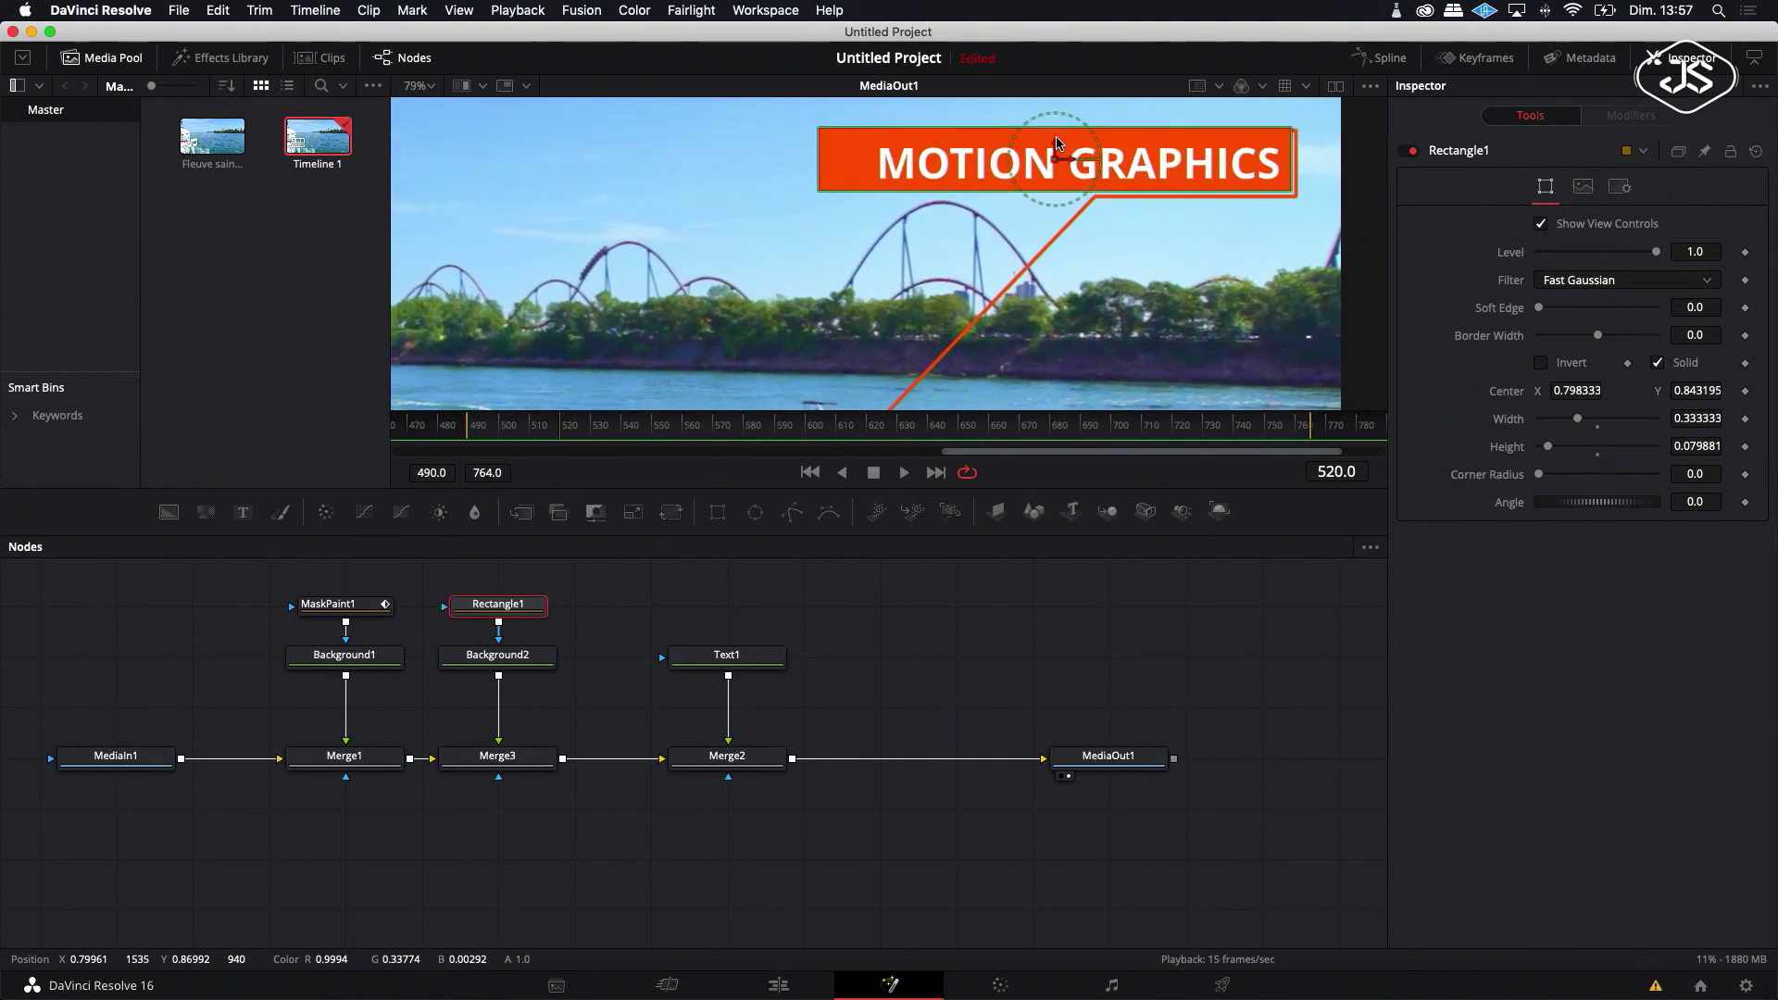
{"action": "scroll", "coordinate": [1058, 142], "scroll_direction": "down", "scroll_amount": 2}
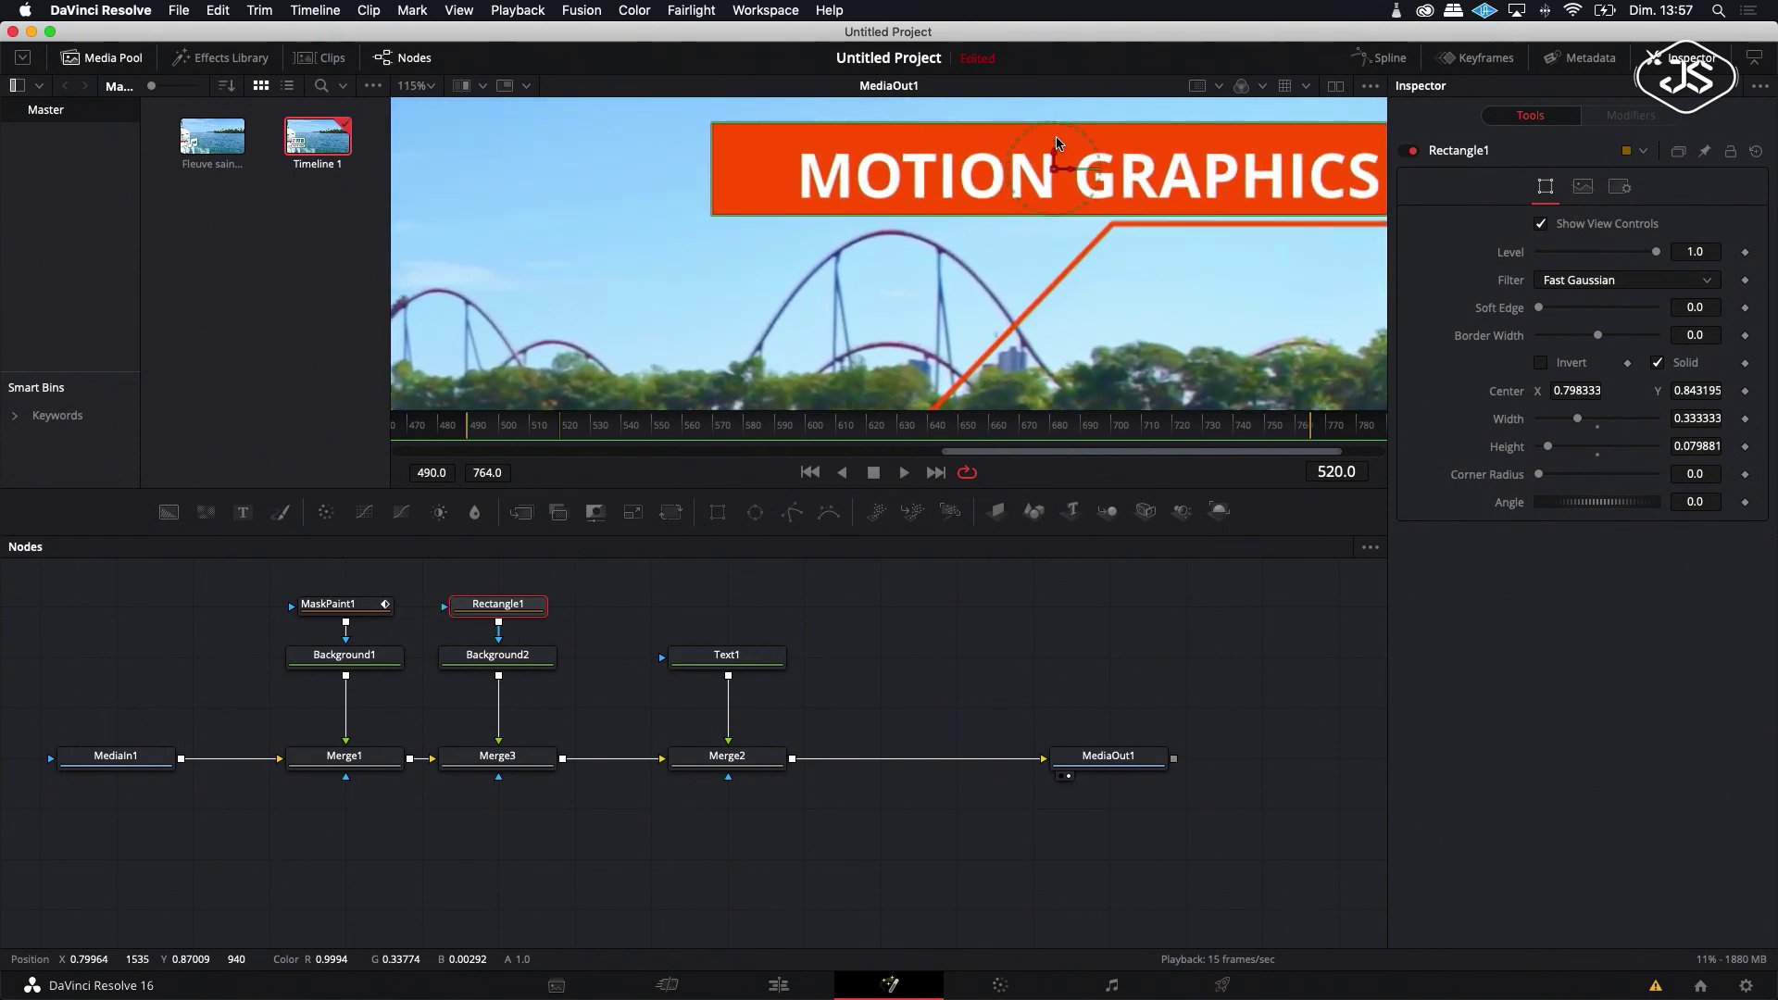
{"action": "mouse_move", "coordinate": [1056, 150]}
{"action": "left_mouse_down"}
{"action": "mouse_move", "coordinate": [992, 134]}
{"action": "mouse_move", "coordinate": [1053, 155]}
{"action": "left_mouse_up"}
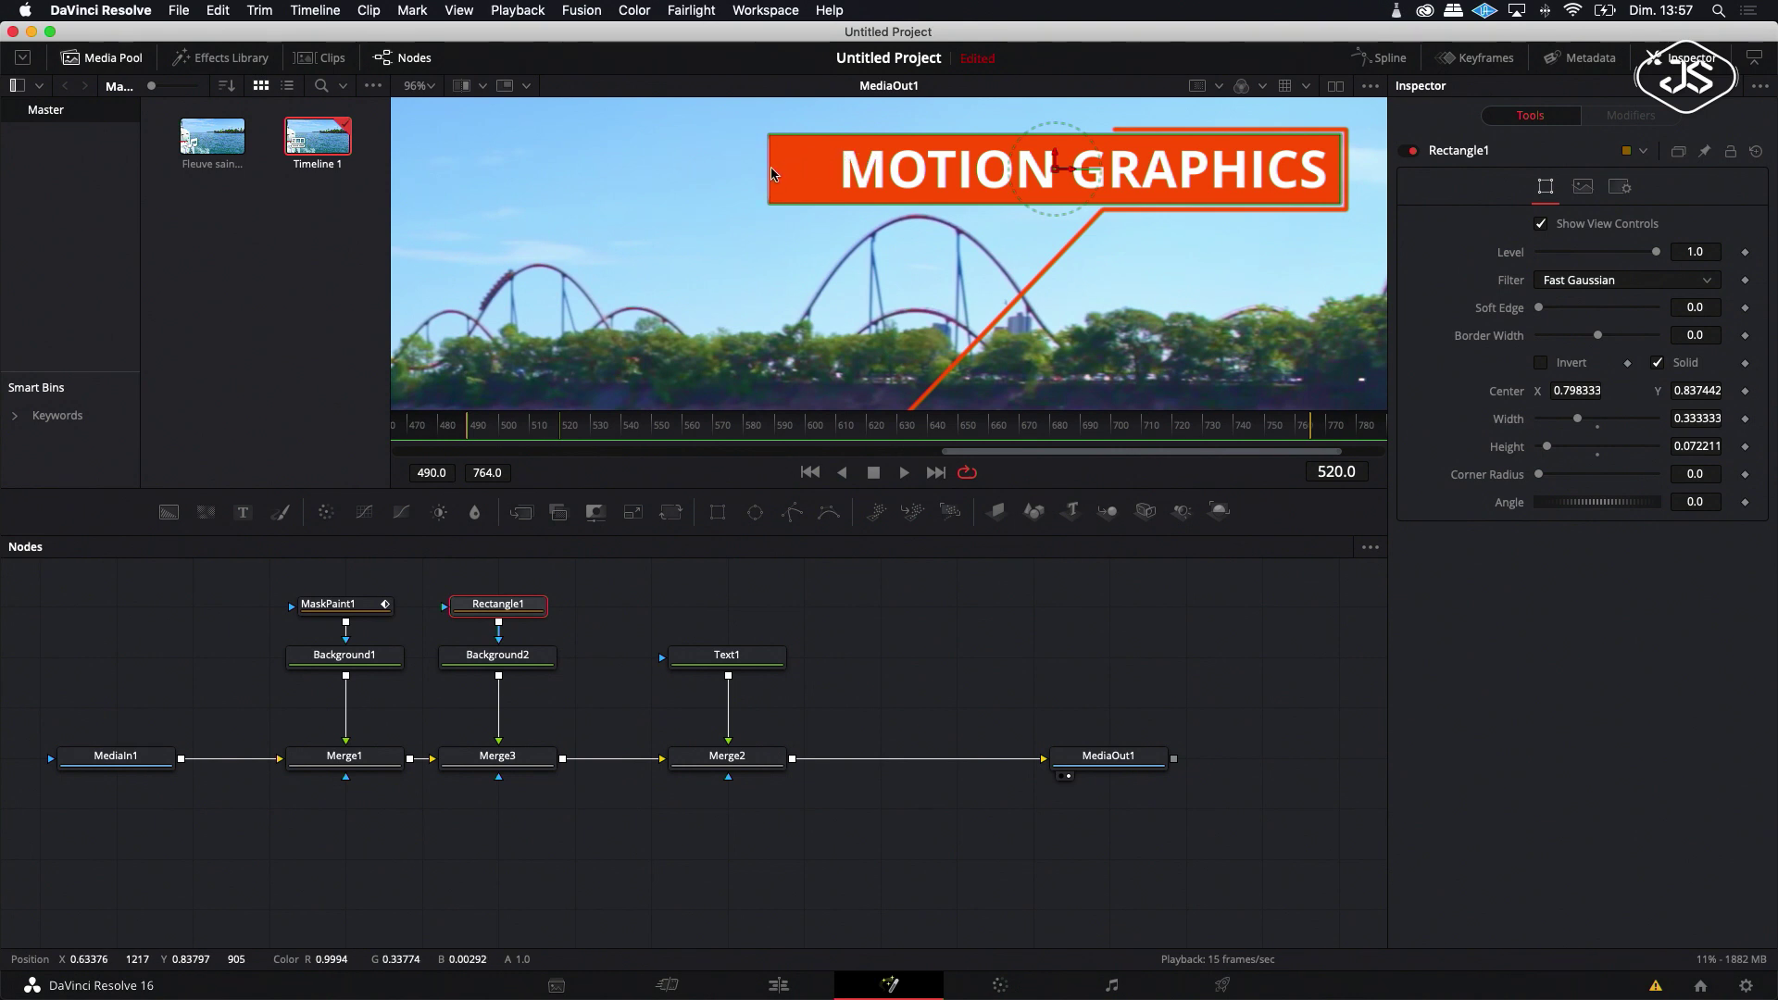
Step: Narrow Rectangle1 to a width of about 0.287 and shift its centre to about X 0.822, inside the call-out bracket
{"action": "left_click_drag", "start_coordinate": [771, 172], "coordinate": [820, 174]}
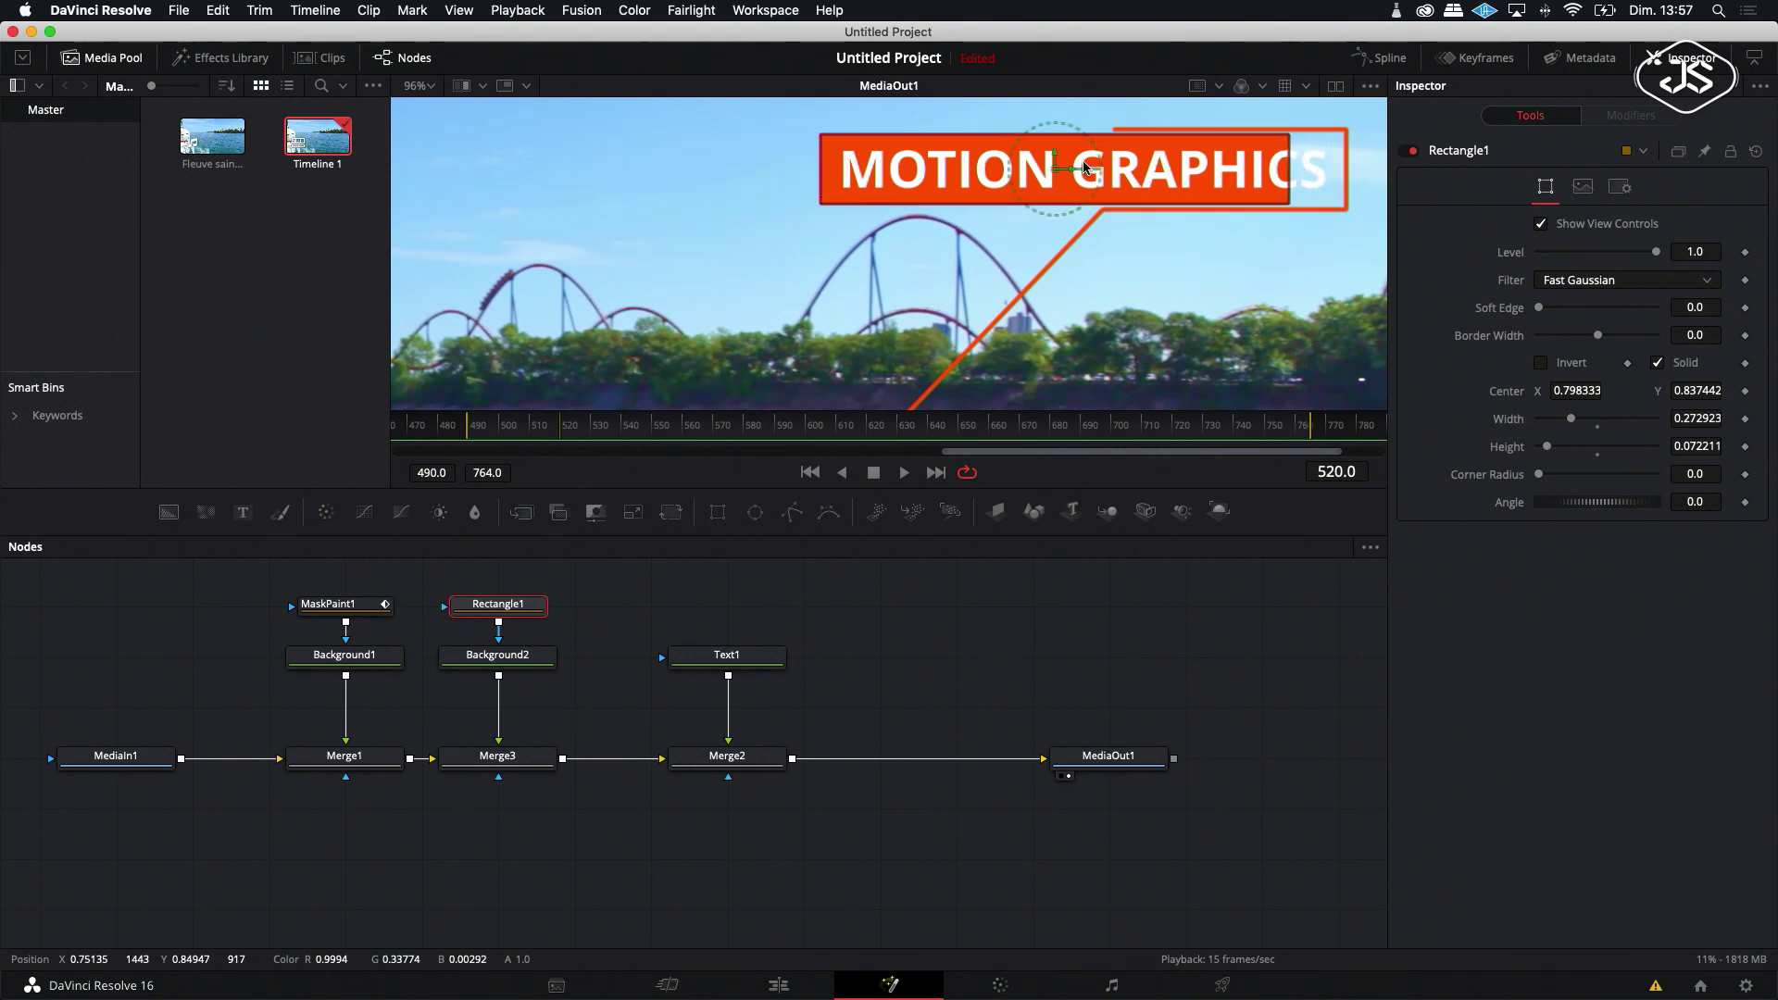
{"action": "left_click_drag", "start_coordinate": [1083, 169], "coordinate": [1123, 178]}
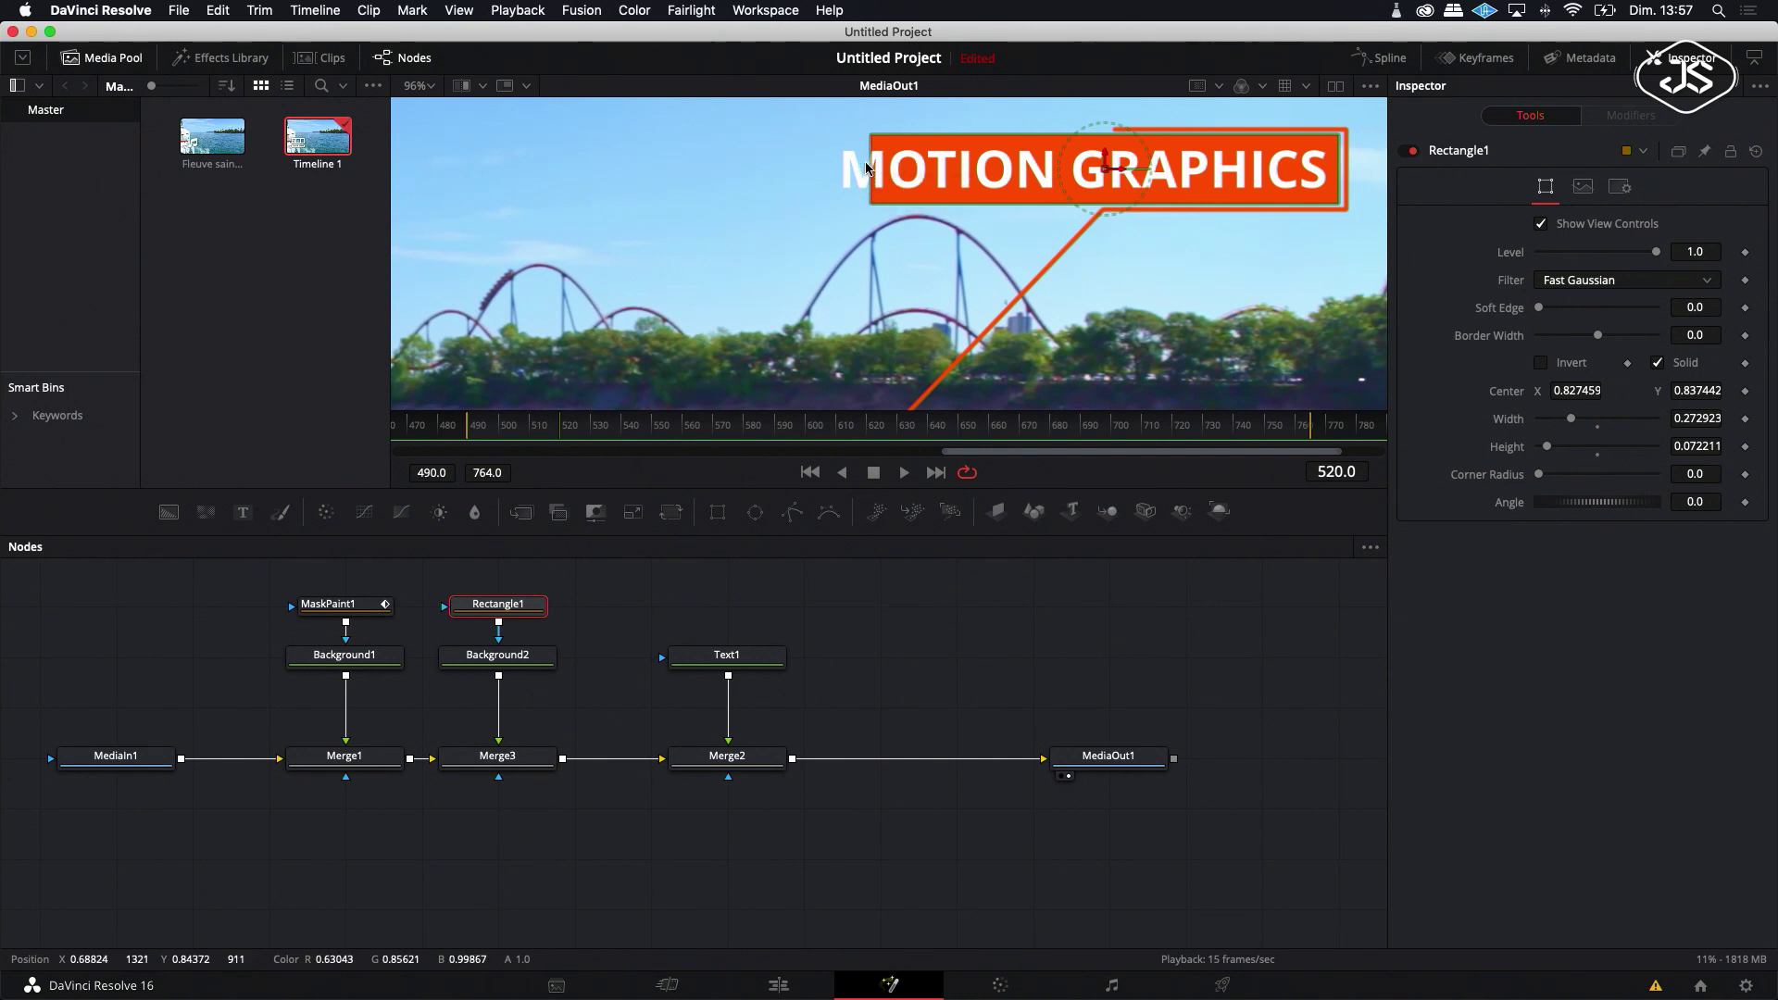
{"action": "left_click_drag", "start_coordinate": [872, 168], "coordinate": [858, 168]}
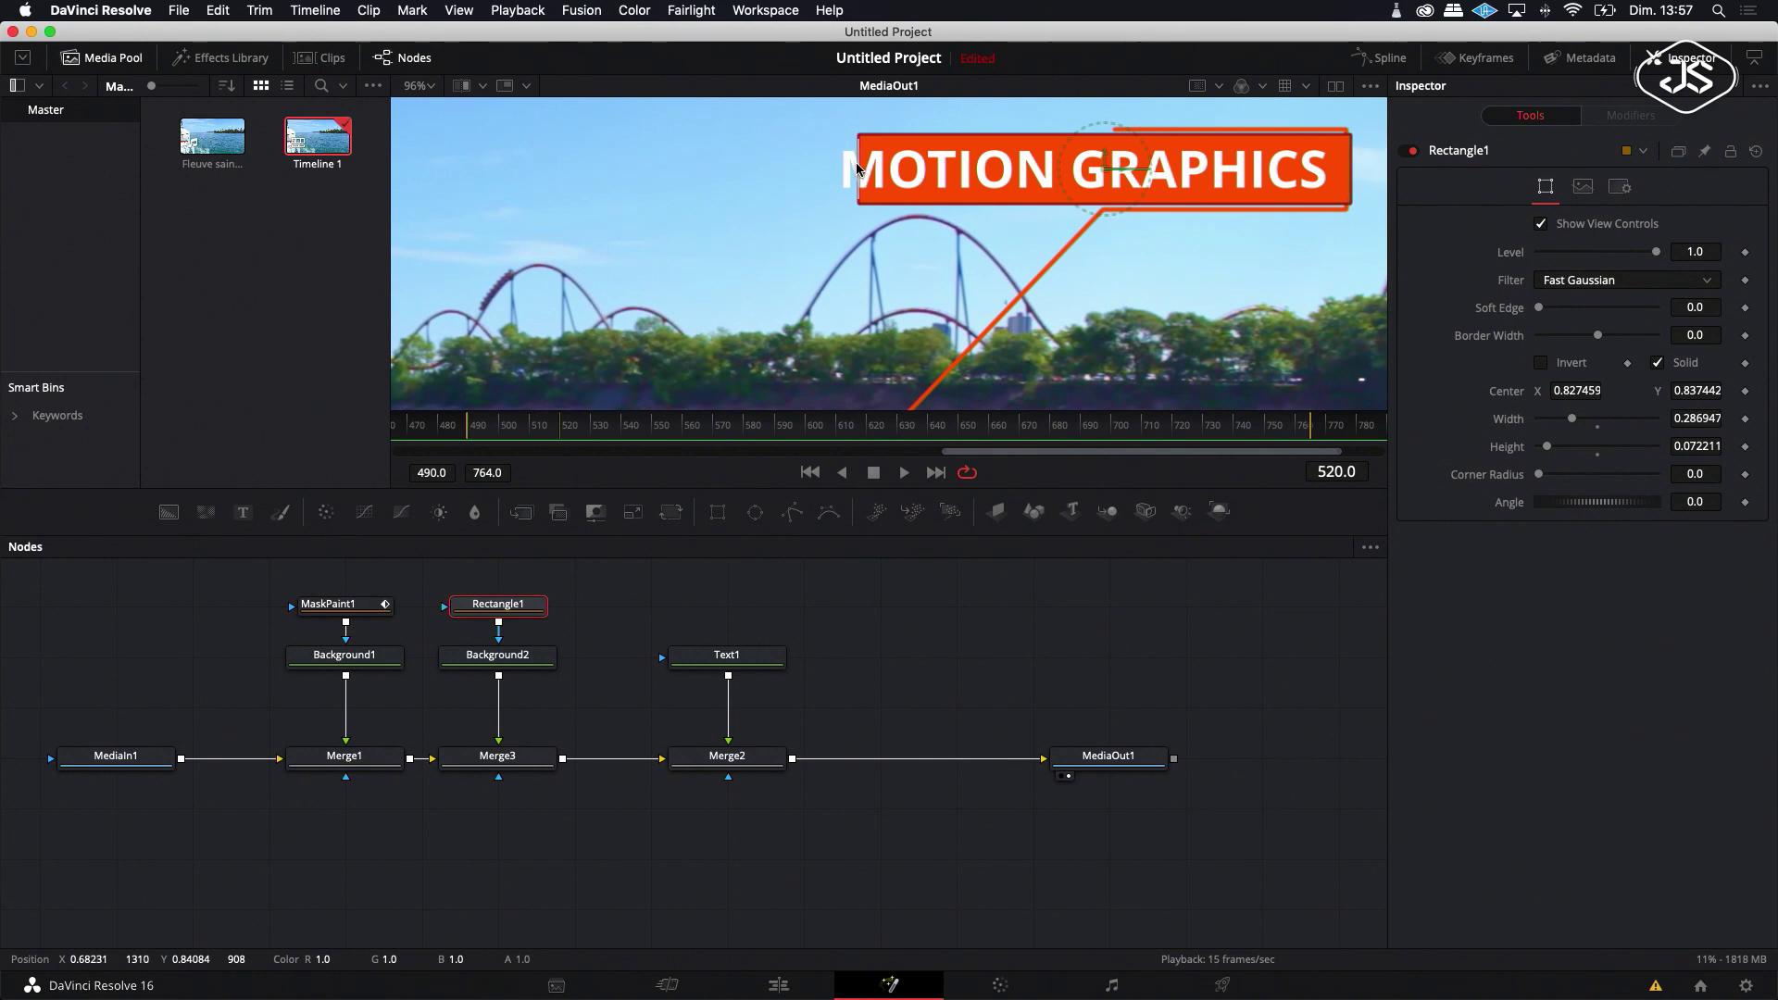
{"action": "left_click_drag", "start_coordinate": [1121, 168], "coordinate": [1112, 172]}
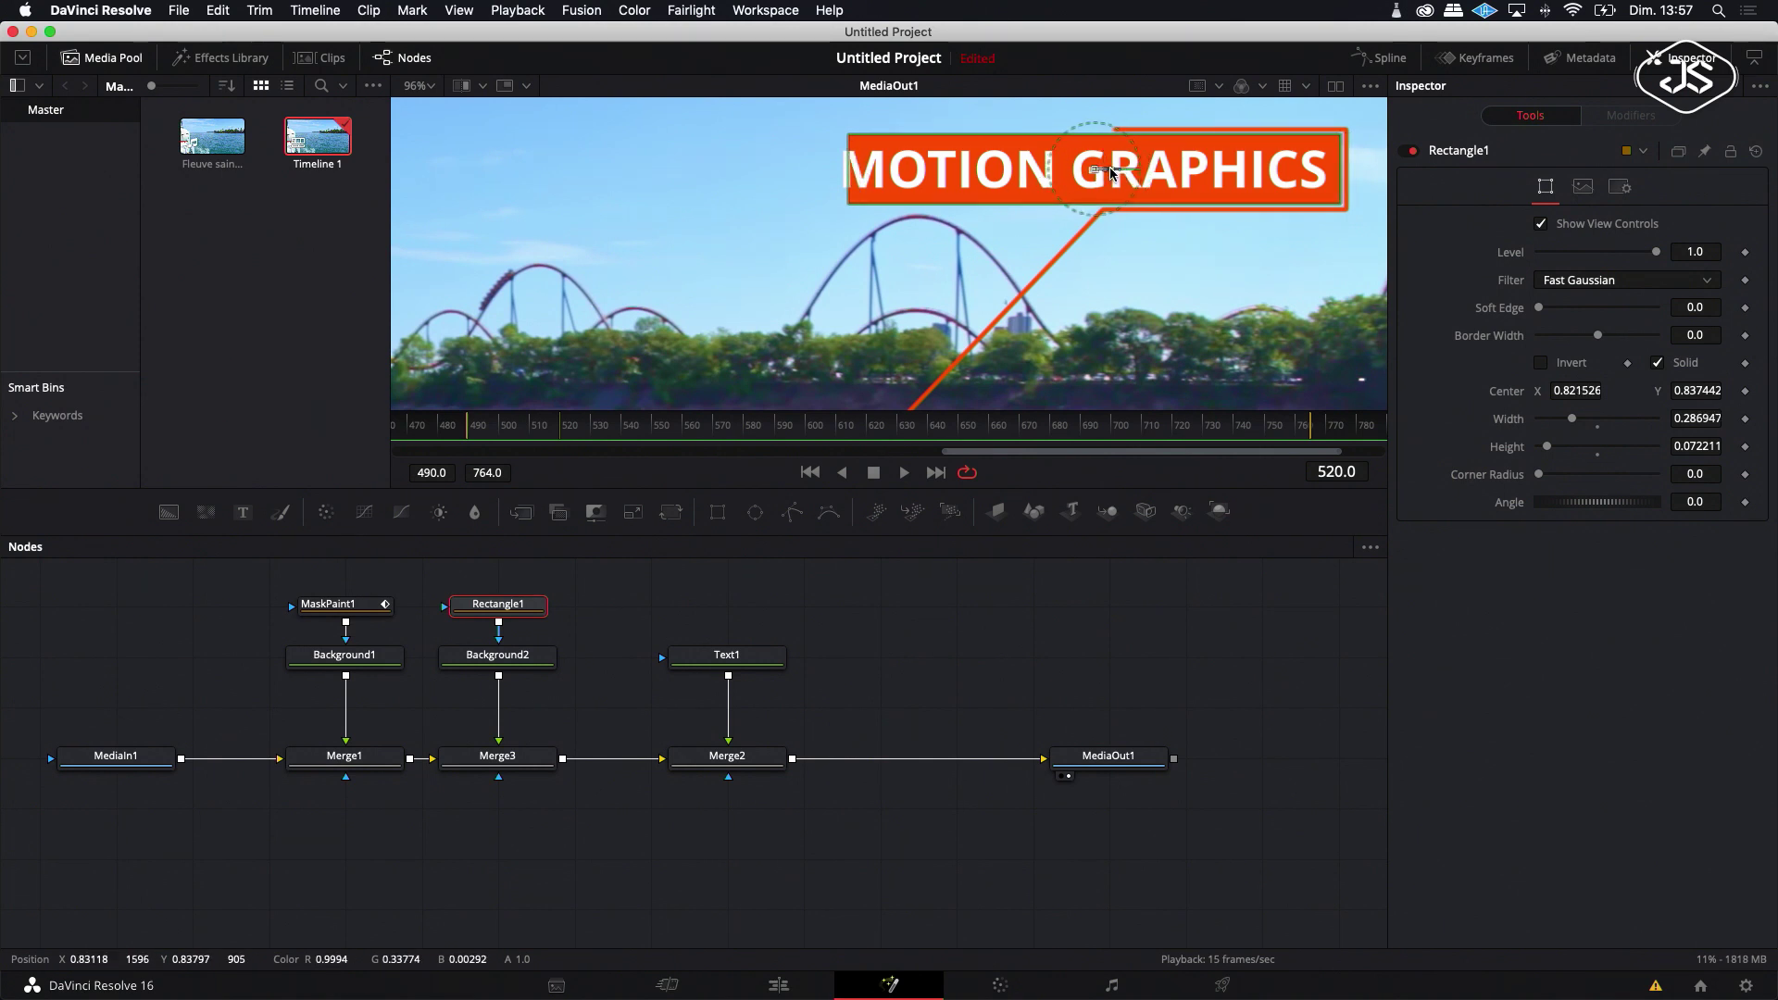
Step: Reduce the MOTION GRAPHICS text size to 0.0472 and shift the text toward the closed end of the call-out bracket
{"action": "left_click", "coordinate": [732, 659]}
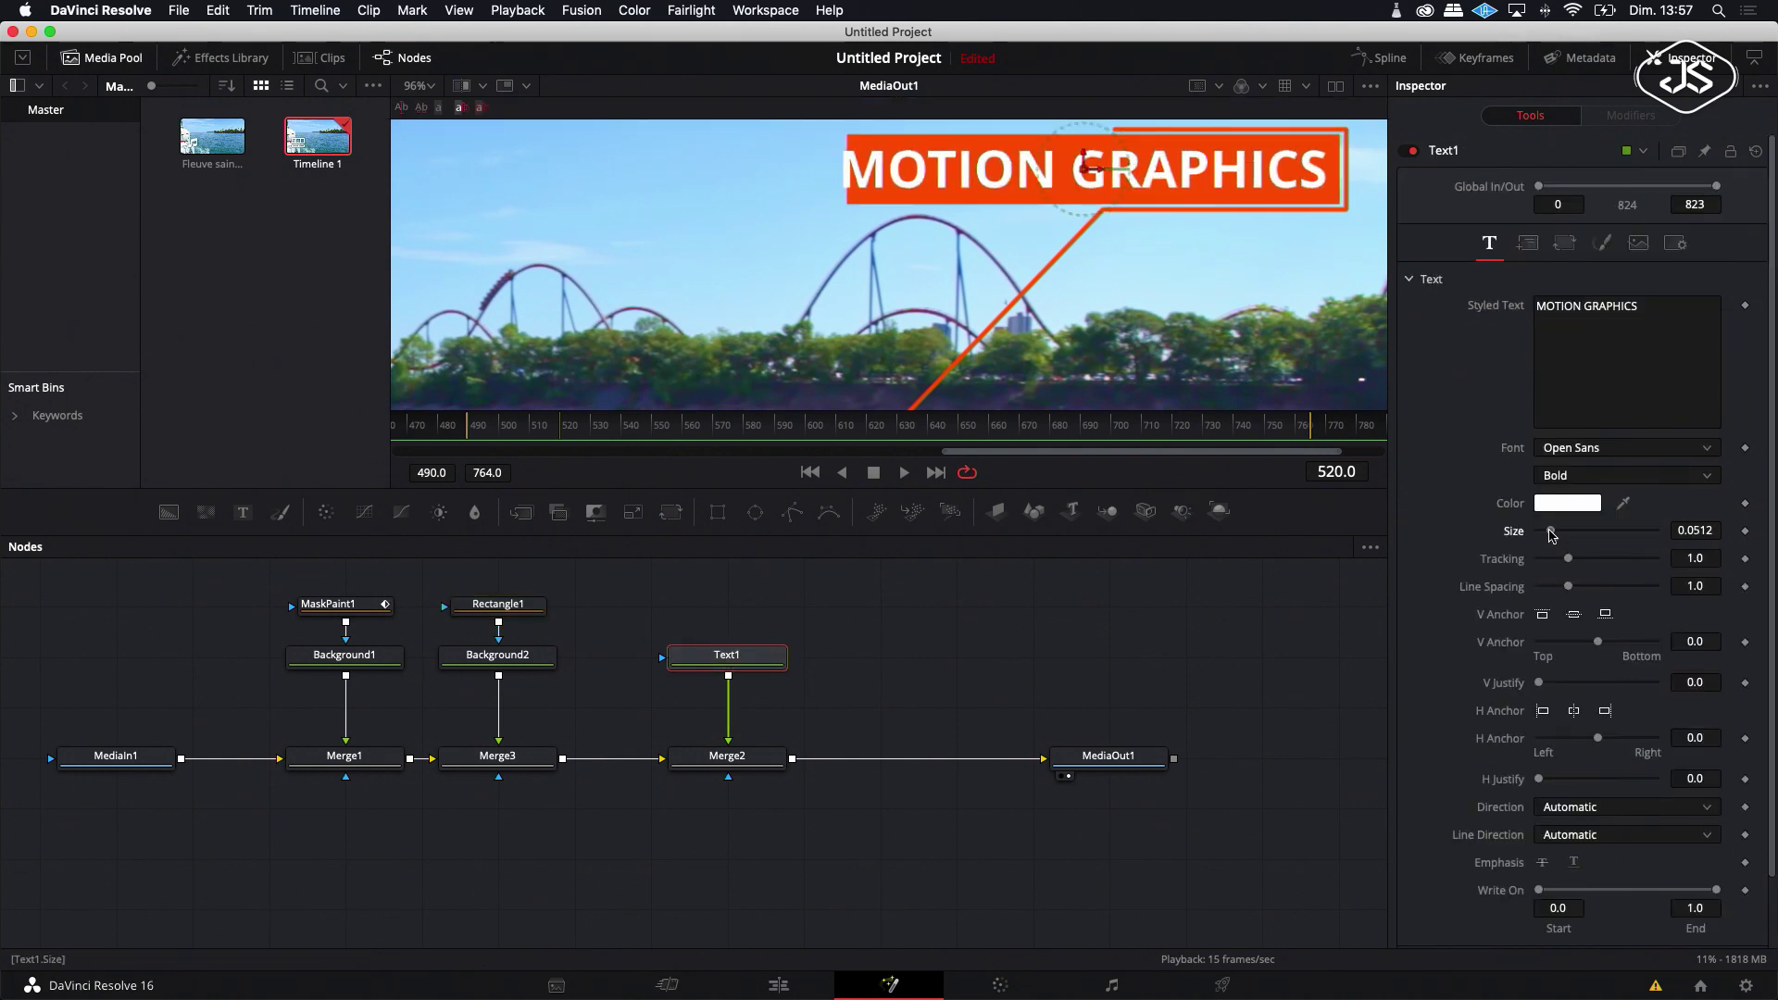
{"action": "left_click_drag", "start_coordinate": [1551, 534], "coordinate": [1550, 535]}
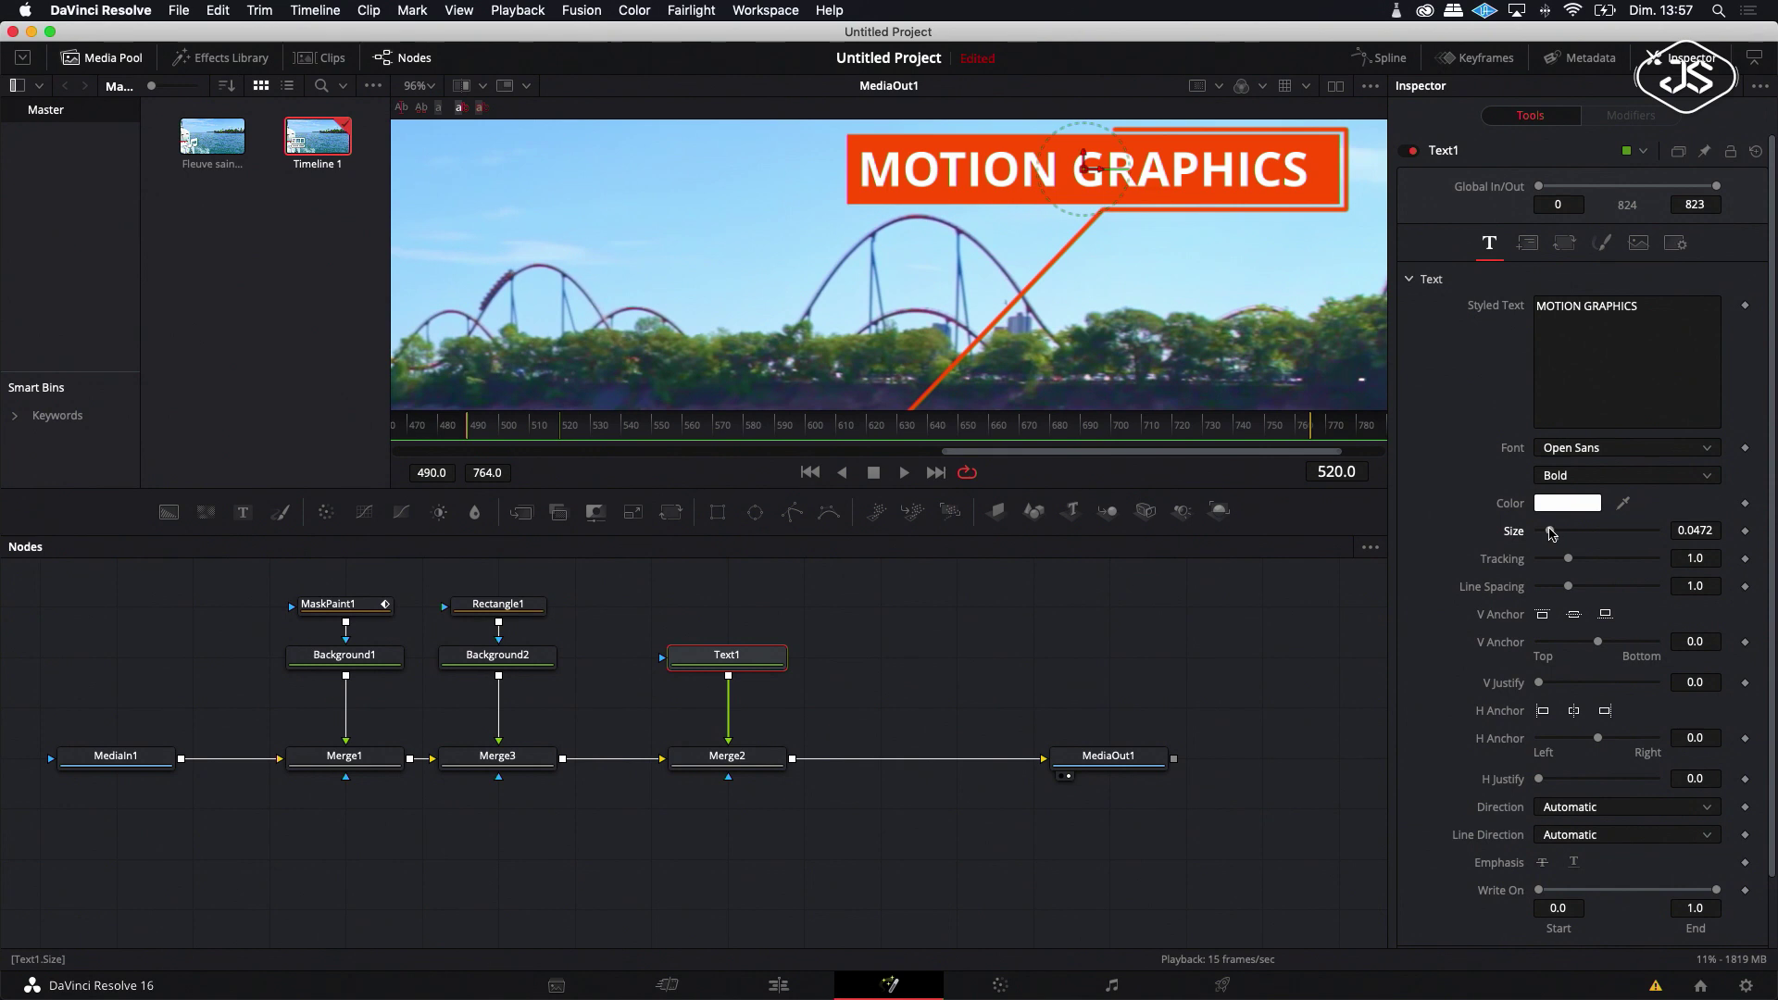
{"action": "left_click_drag", "start_coordinate": [1100, 174], "coordinate": [1127, 176]}
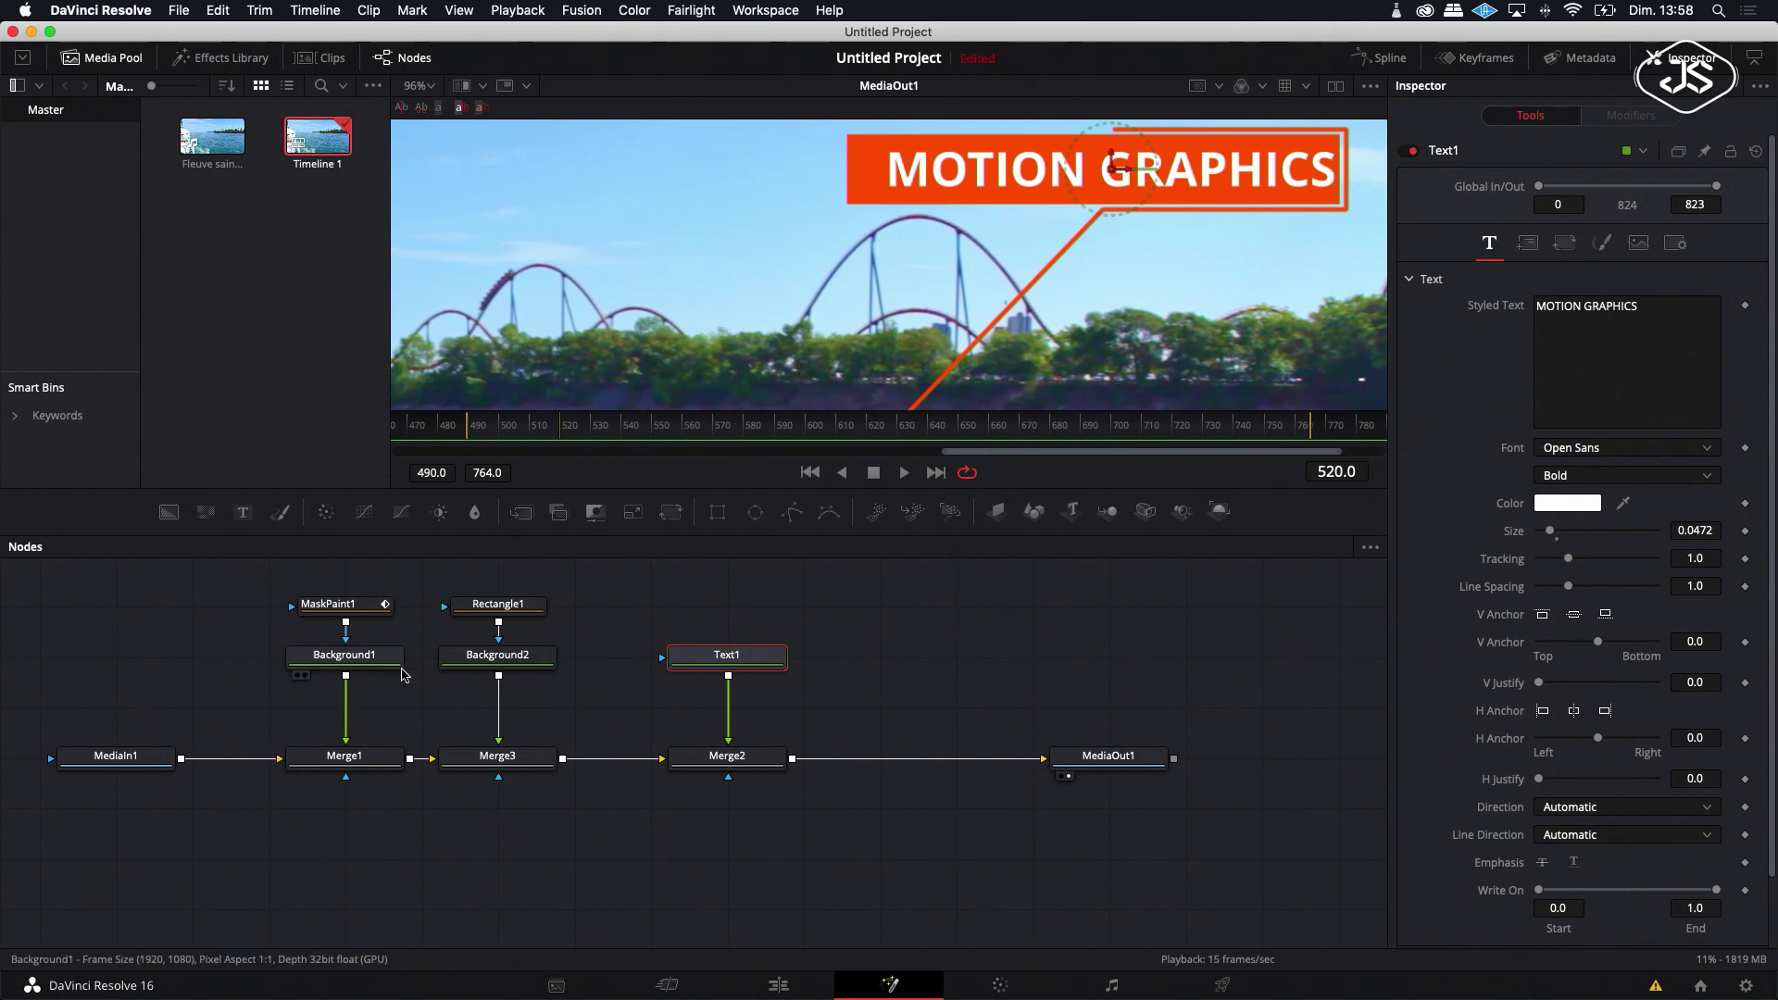
Step: Narrow Rectangle1 to a width of about 0.268 and centre it behind the text at about X 0.831, then deselect it
{"action": "left_click", "coordinate": [481, 606]}
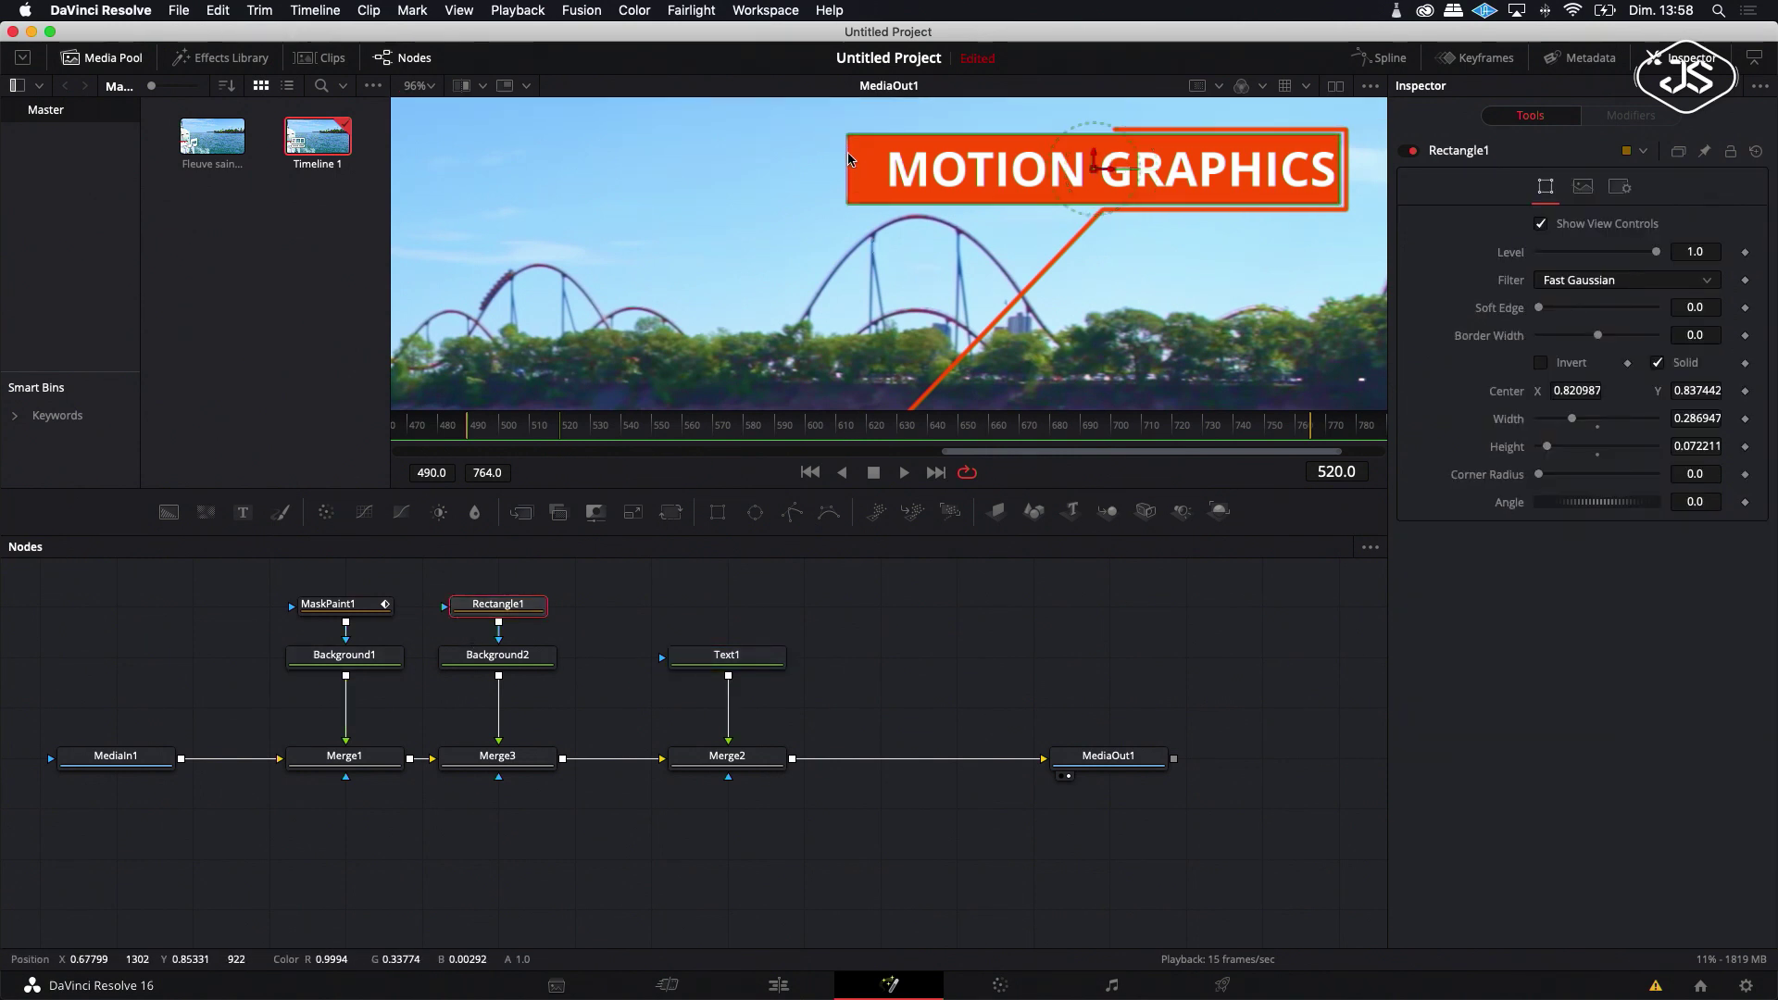
{"action": "left_click_drag", "start_coordinate": [849, 162], "coordinate": [867, 163]}
{"action": "left_click_drag", "start_coordinate": [1115, 173], "coordinate": [1127, 176]}
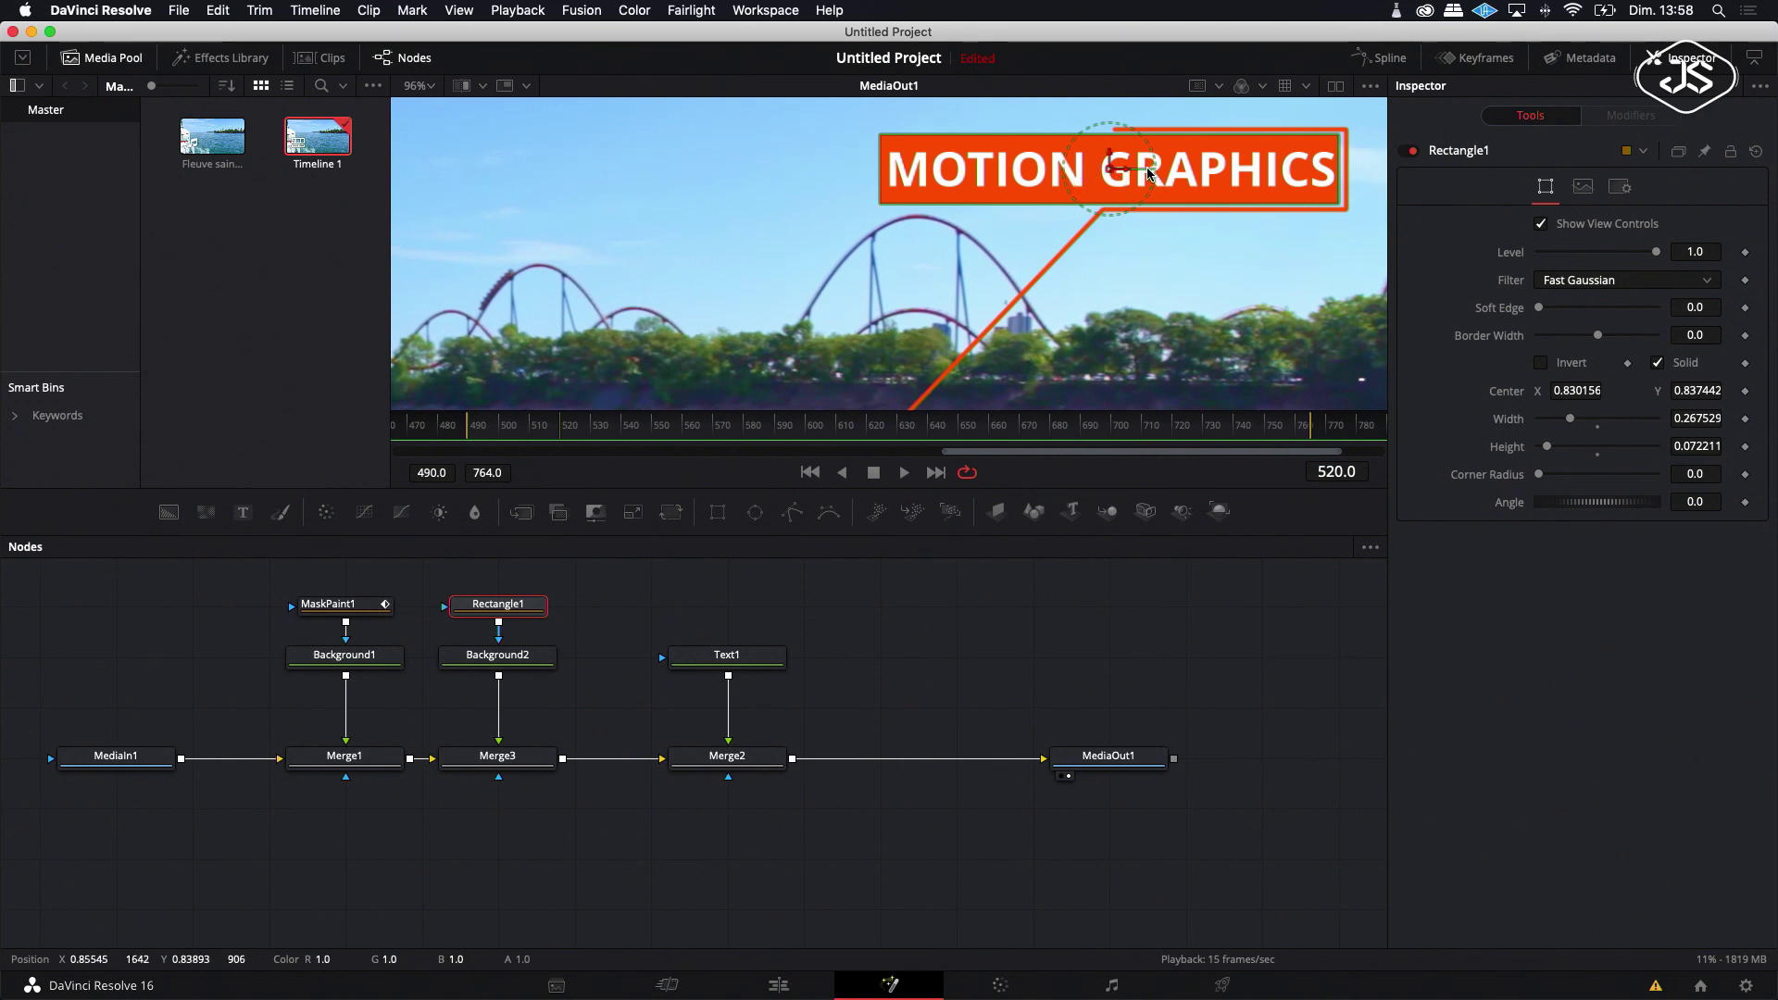
{"action": "left_click_drag", "start_coordinate": [1128, 171], "coordinate": [1130, 171]}
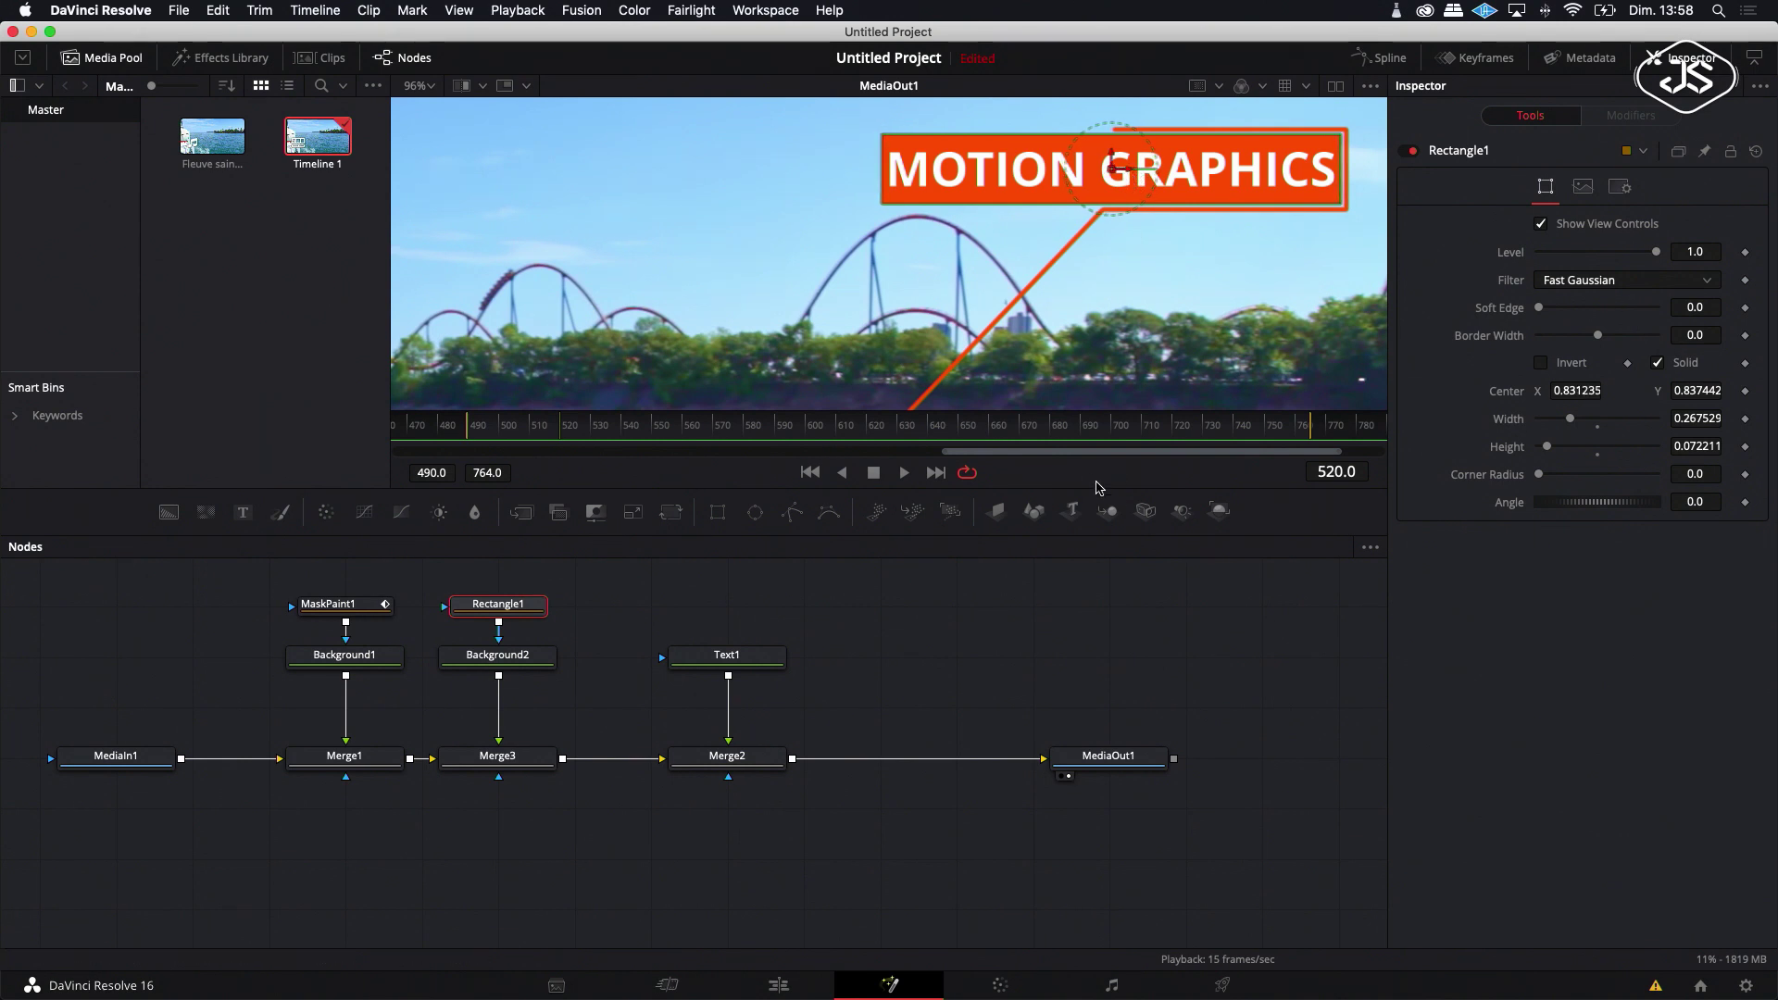
{"action": "left_click", "coordinate": [1065, 611]}
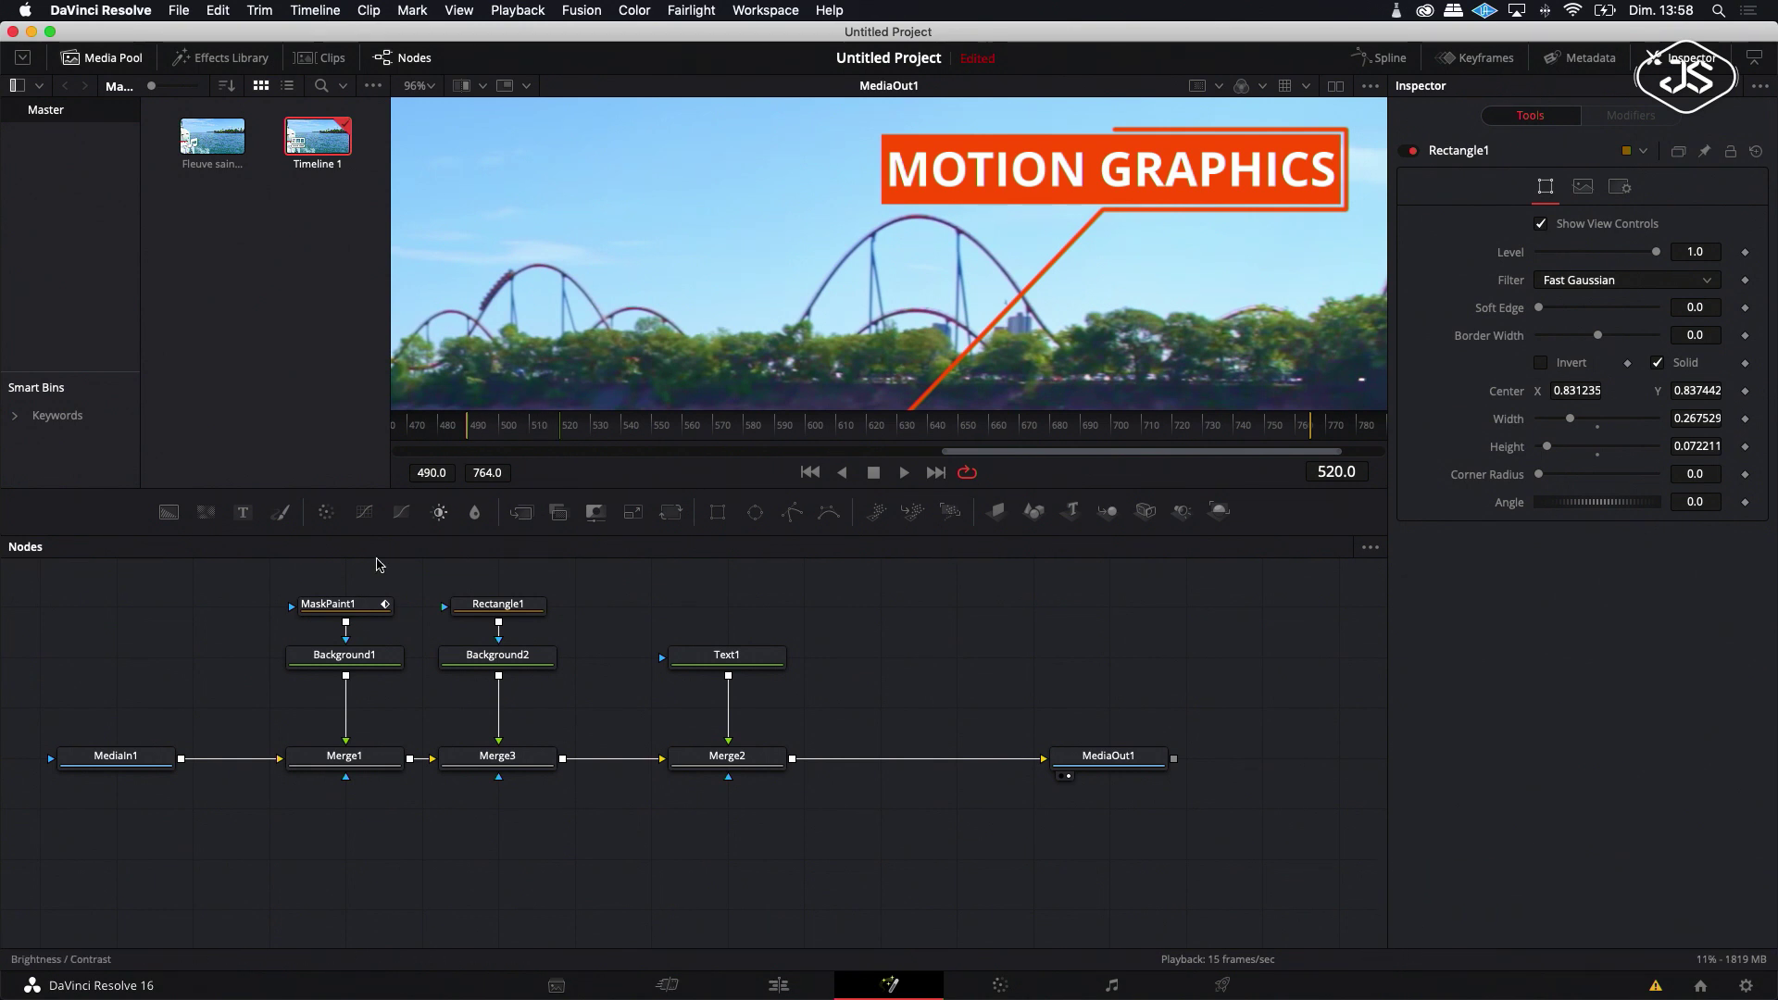
Step: Move the playhead back to frame 497, early in the call-out line's drawing animation
{"action": "mouse_move", "coordinate": [539, 655]}
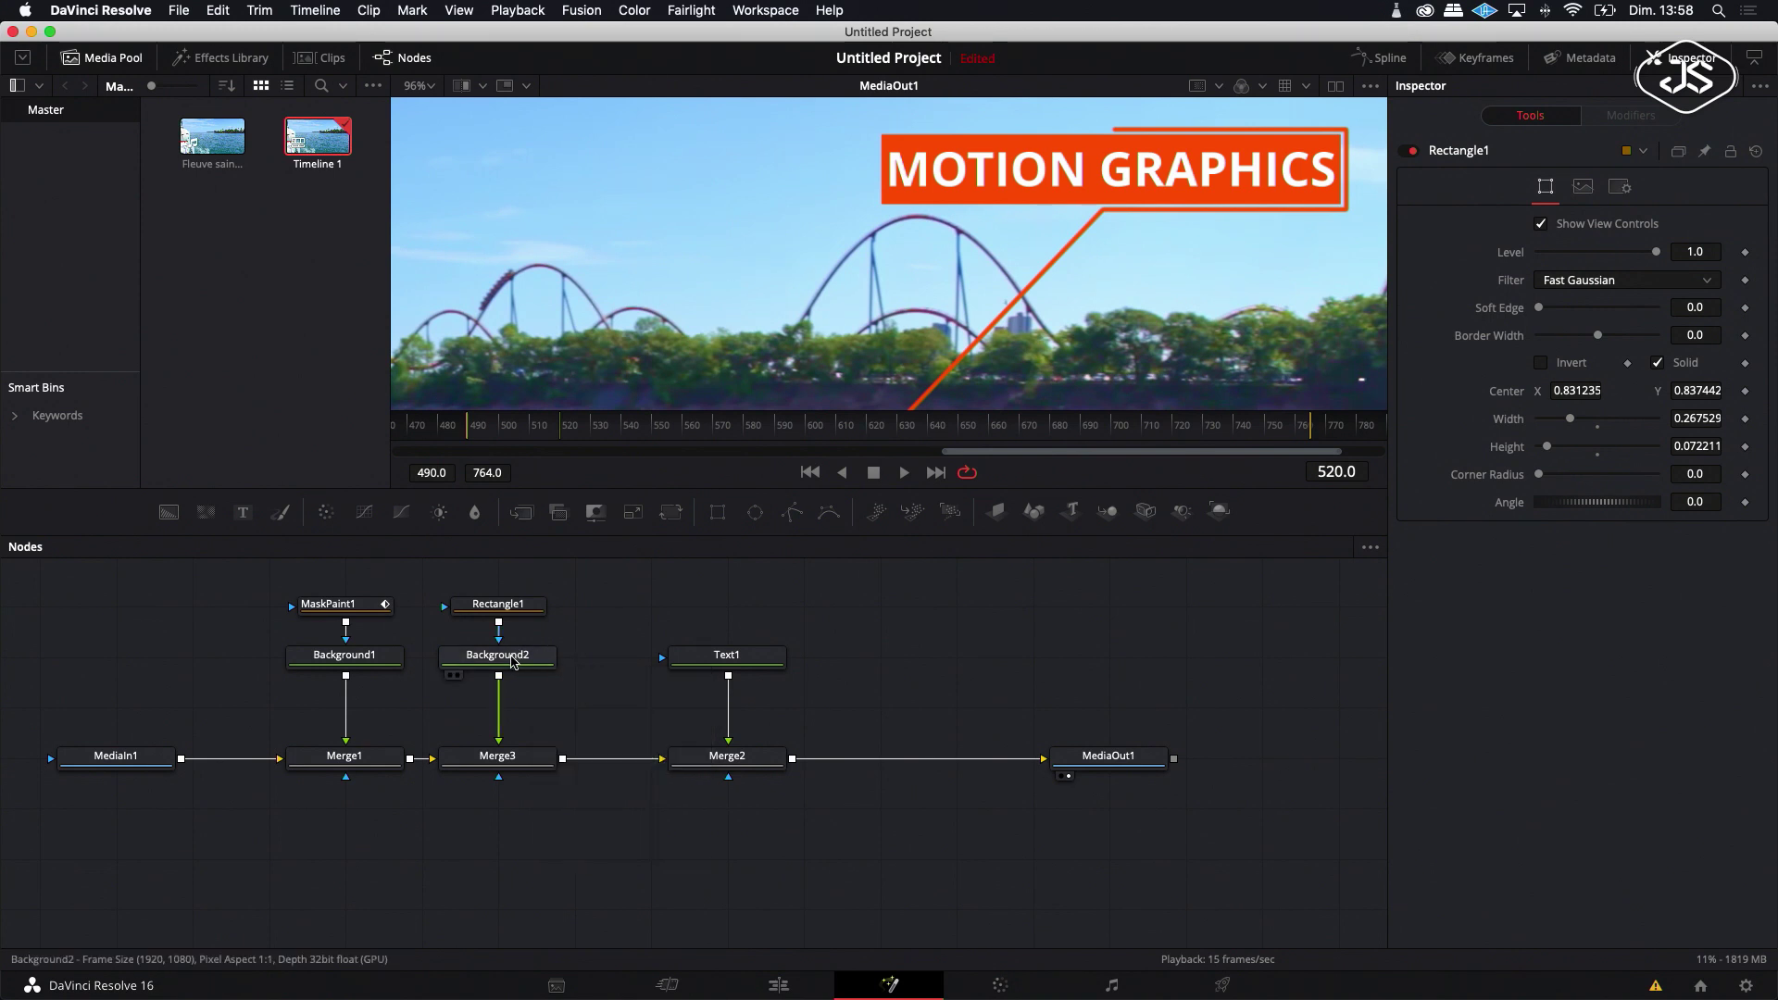
{"action": "mouse_move", "coordinate": [539, 606]}
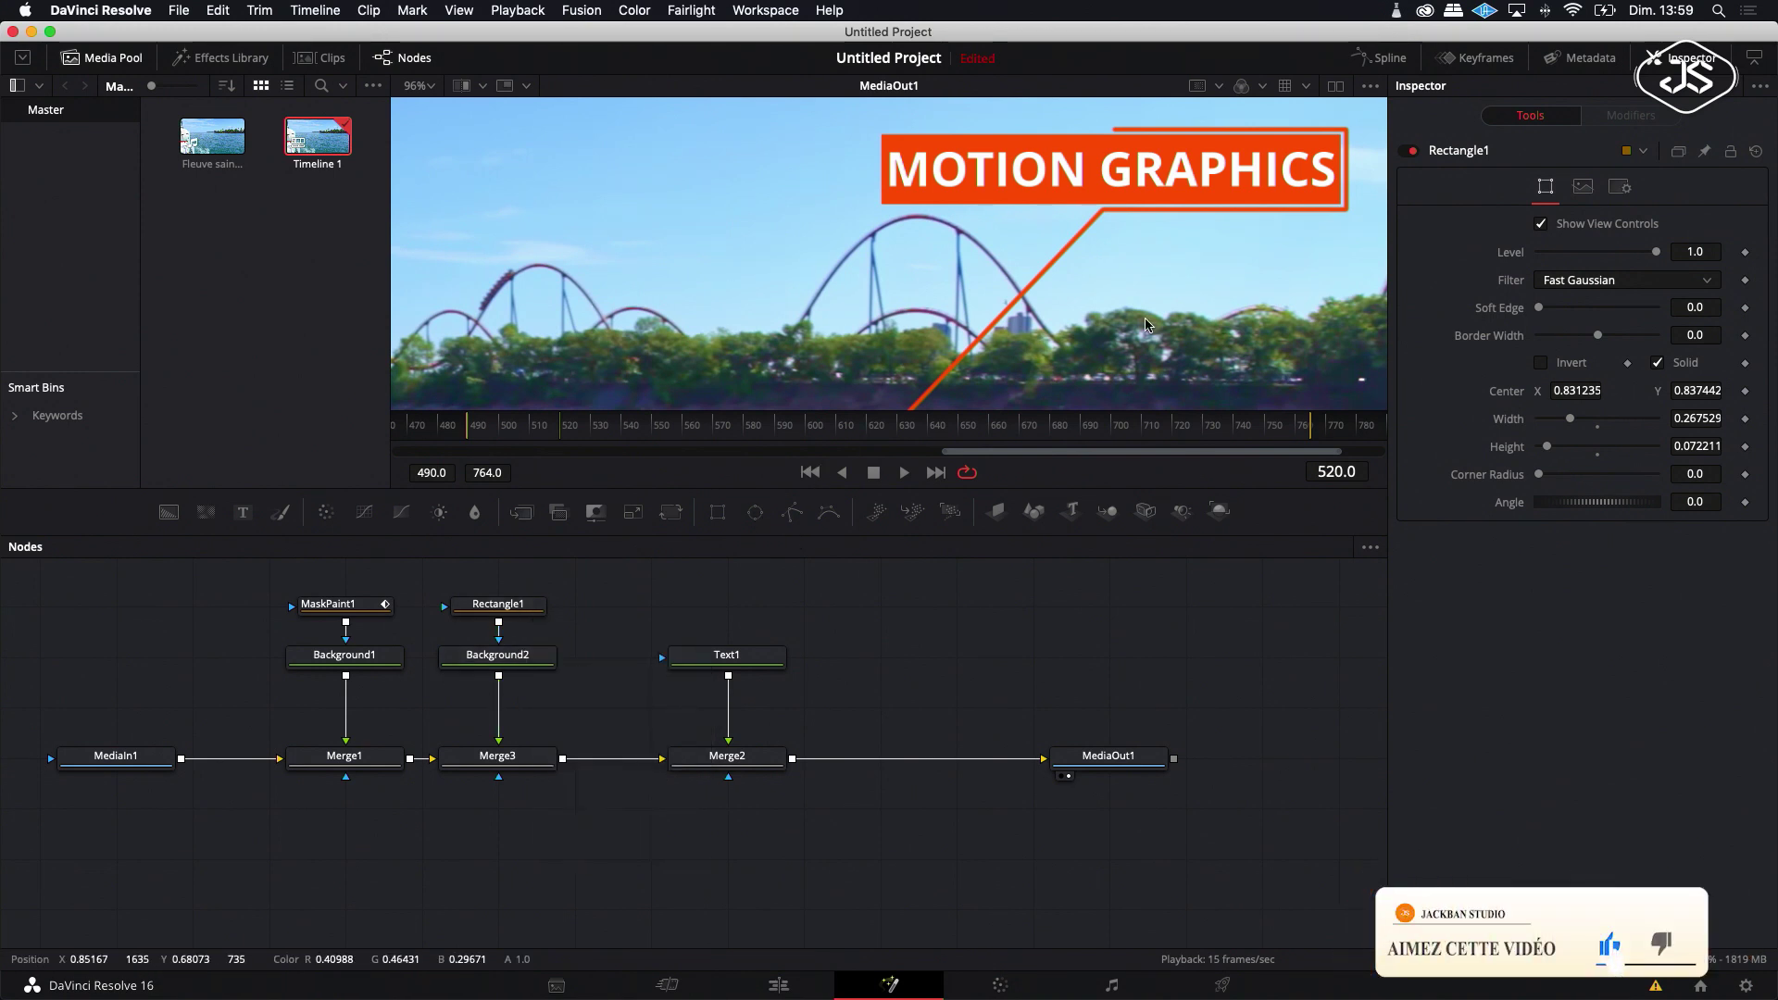
{"action": "scroll", "coordinate": [1140, 320], "scroll_direction": "right", "scroll_amount": 4}
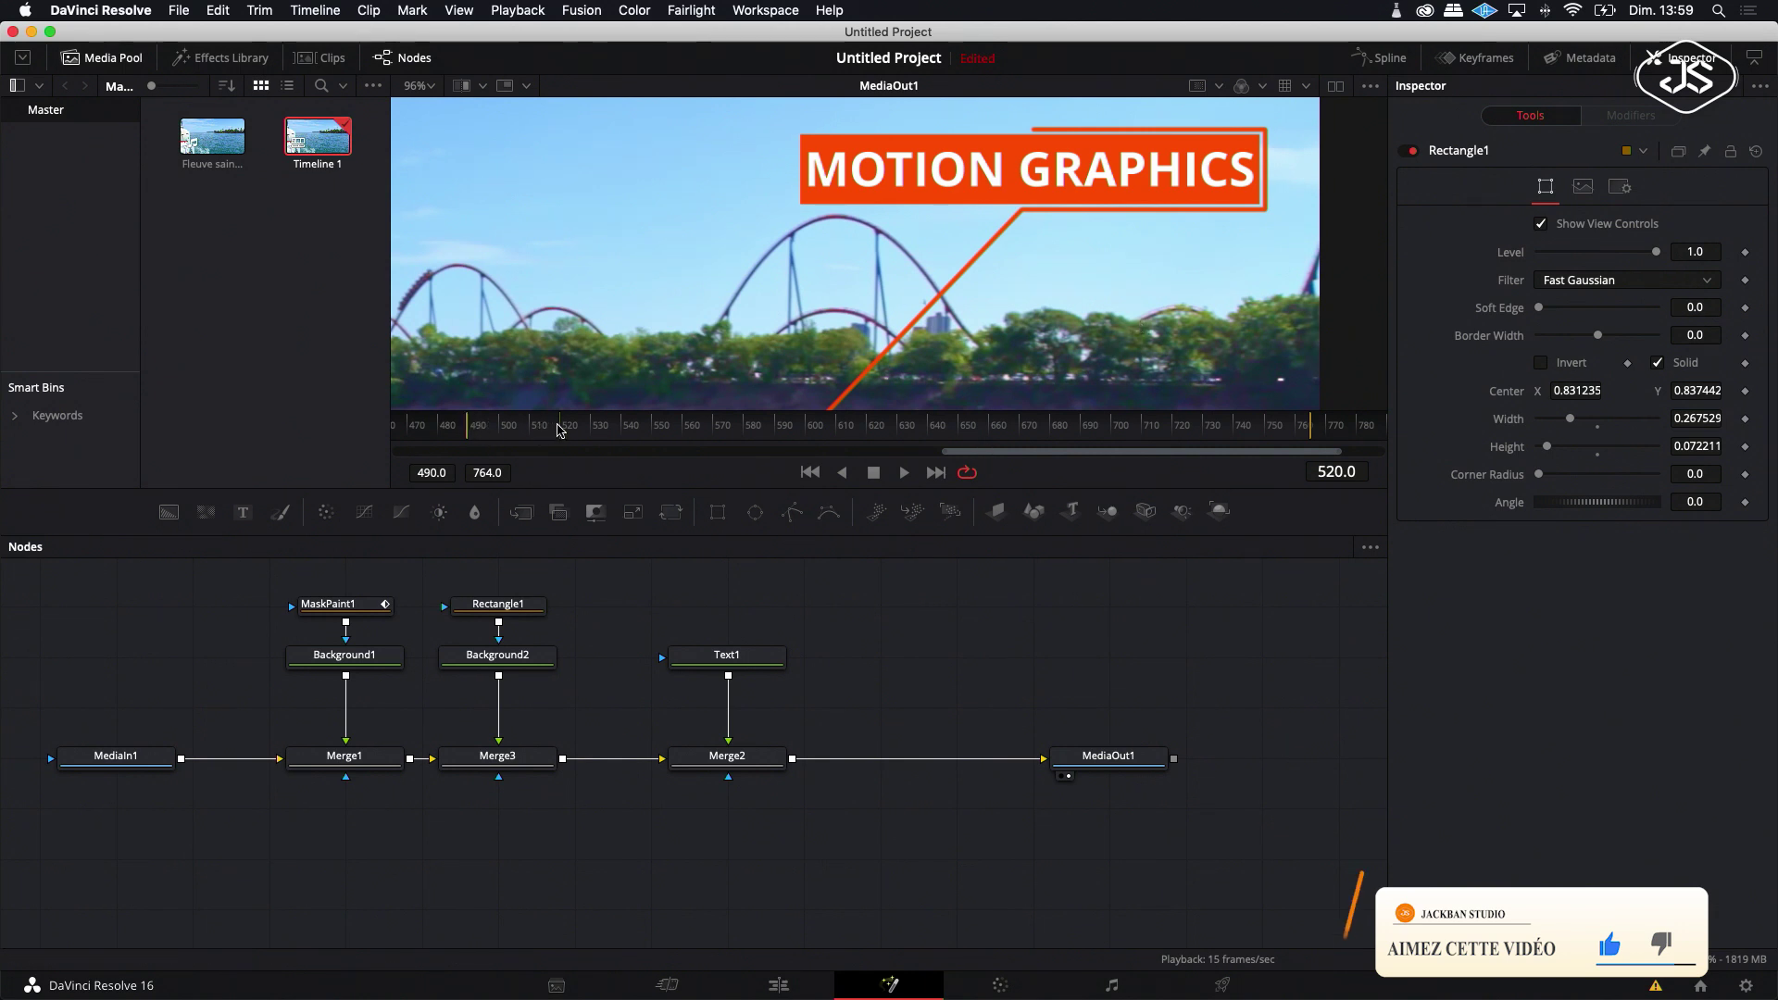
{"action": "left_click_drag", "start_coordinate": [560, 428], "coordinate": [503, 437]}
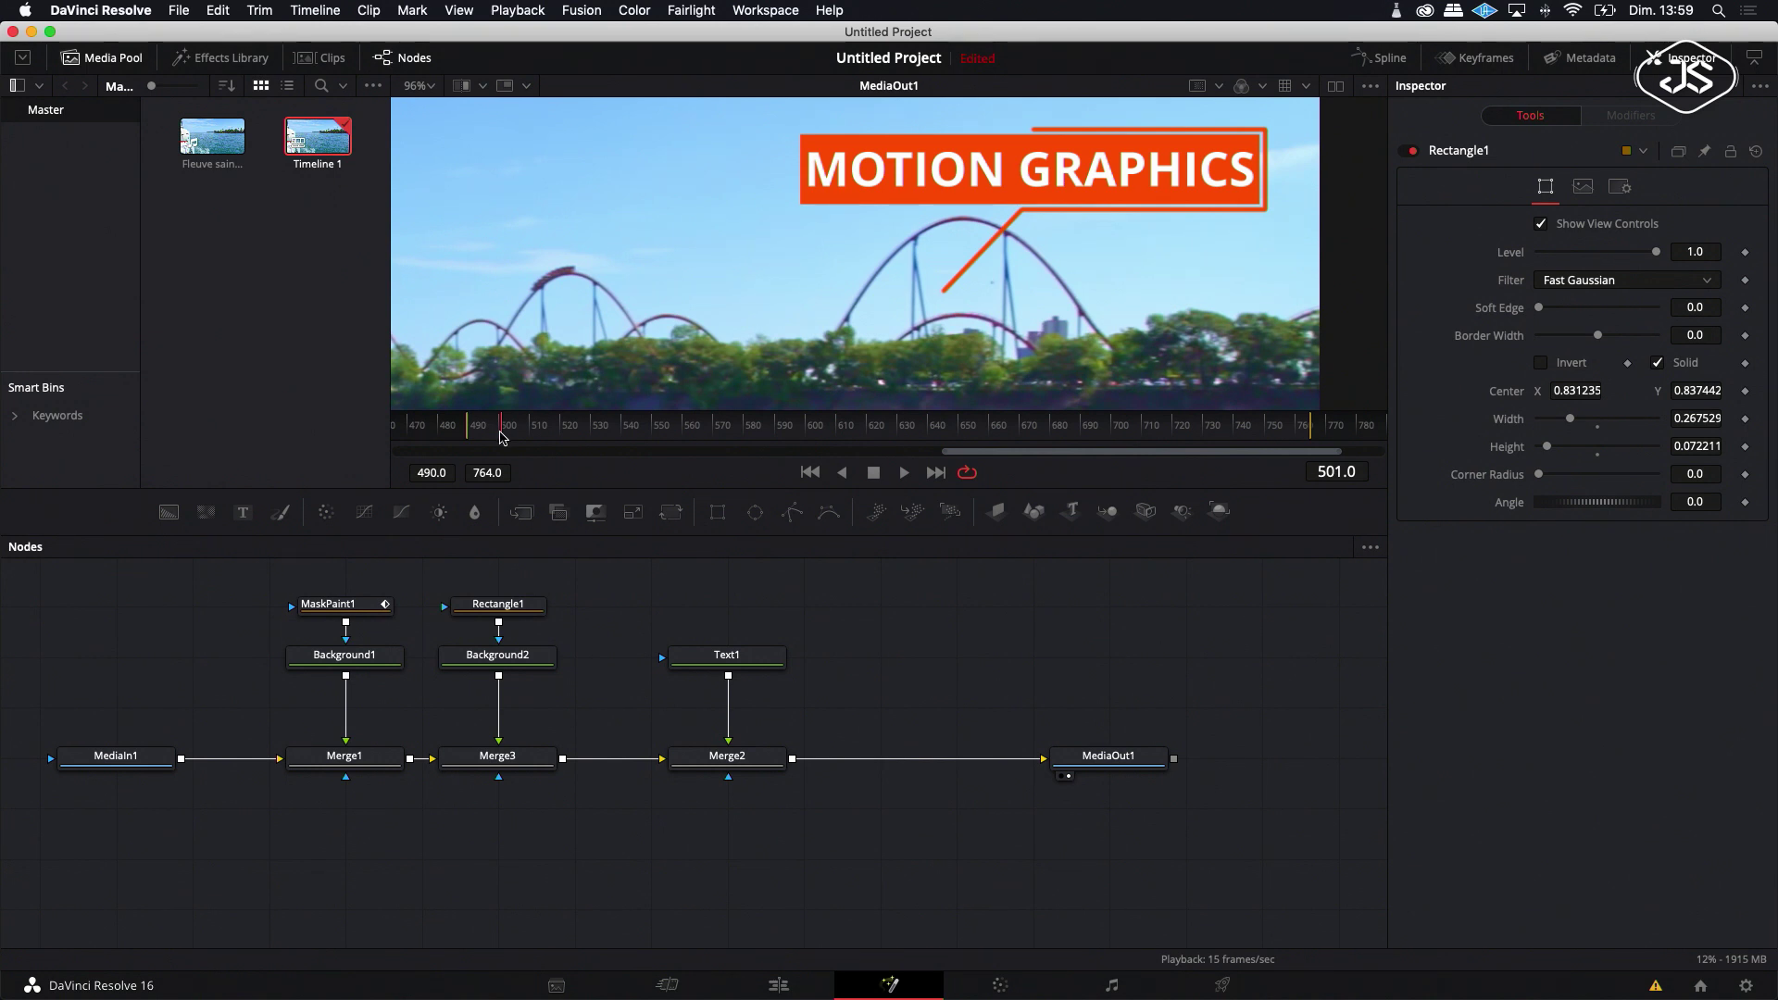
{"action": "mouse_move", "coordinate": [503, 434]}
{"action": "left_mouse_down"}
{"action": "mouse_move", "coordinate": [469, 427]}
{"action": "mouse_move", "coordinate": [568, 428]}
{"action": "mouse_move", "coordinate": [493, 438]}
{"action": "left_mouse_up"}
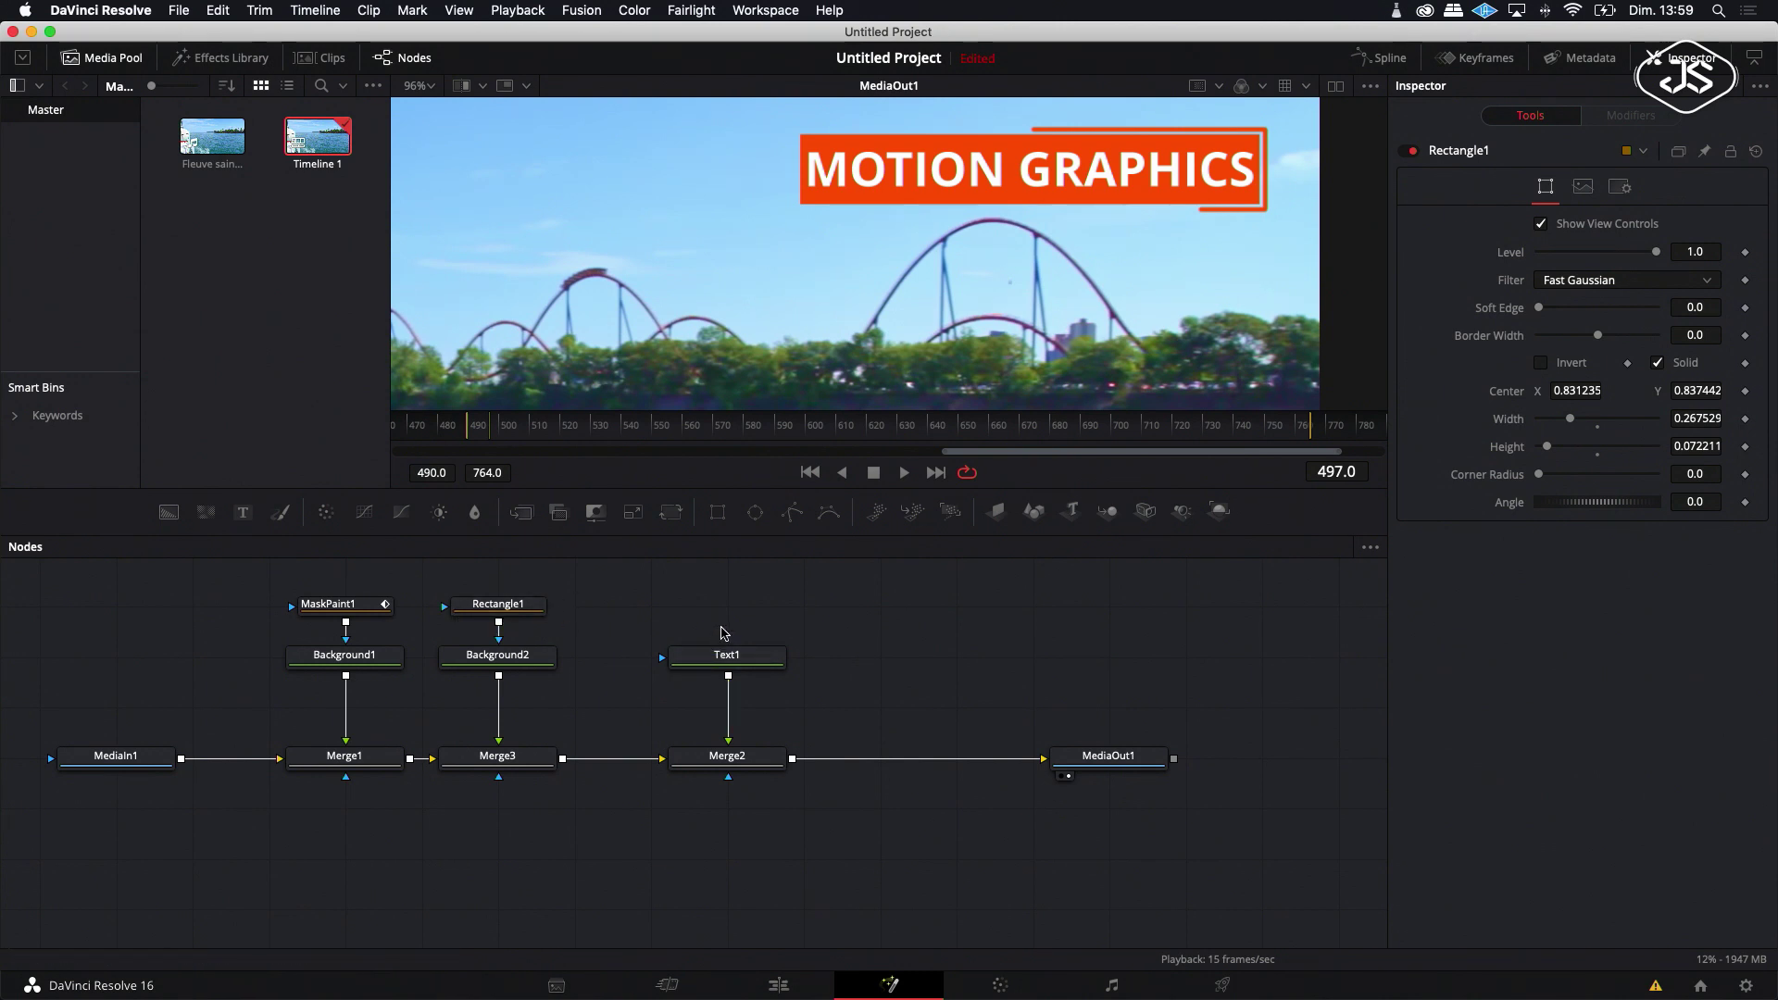
Step: Make room above the Text1 node and attach a rectangle mask to it
{"action": "left_click", "coordinate": [719, 660]}
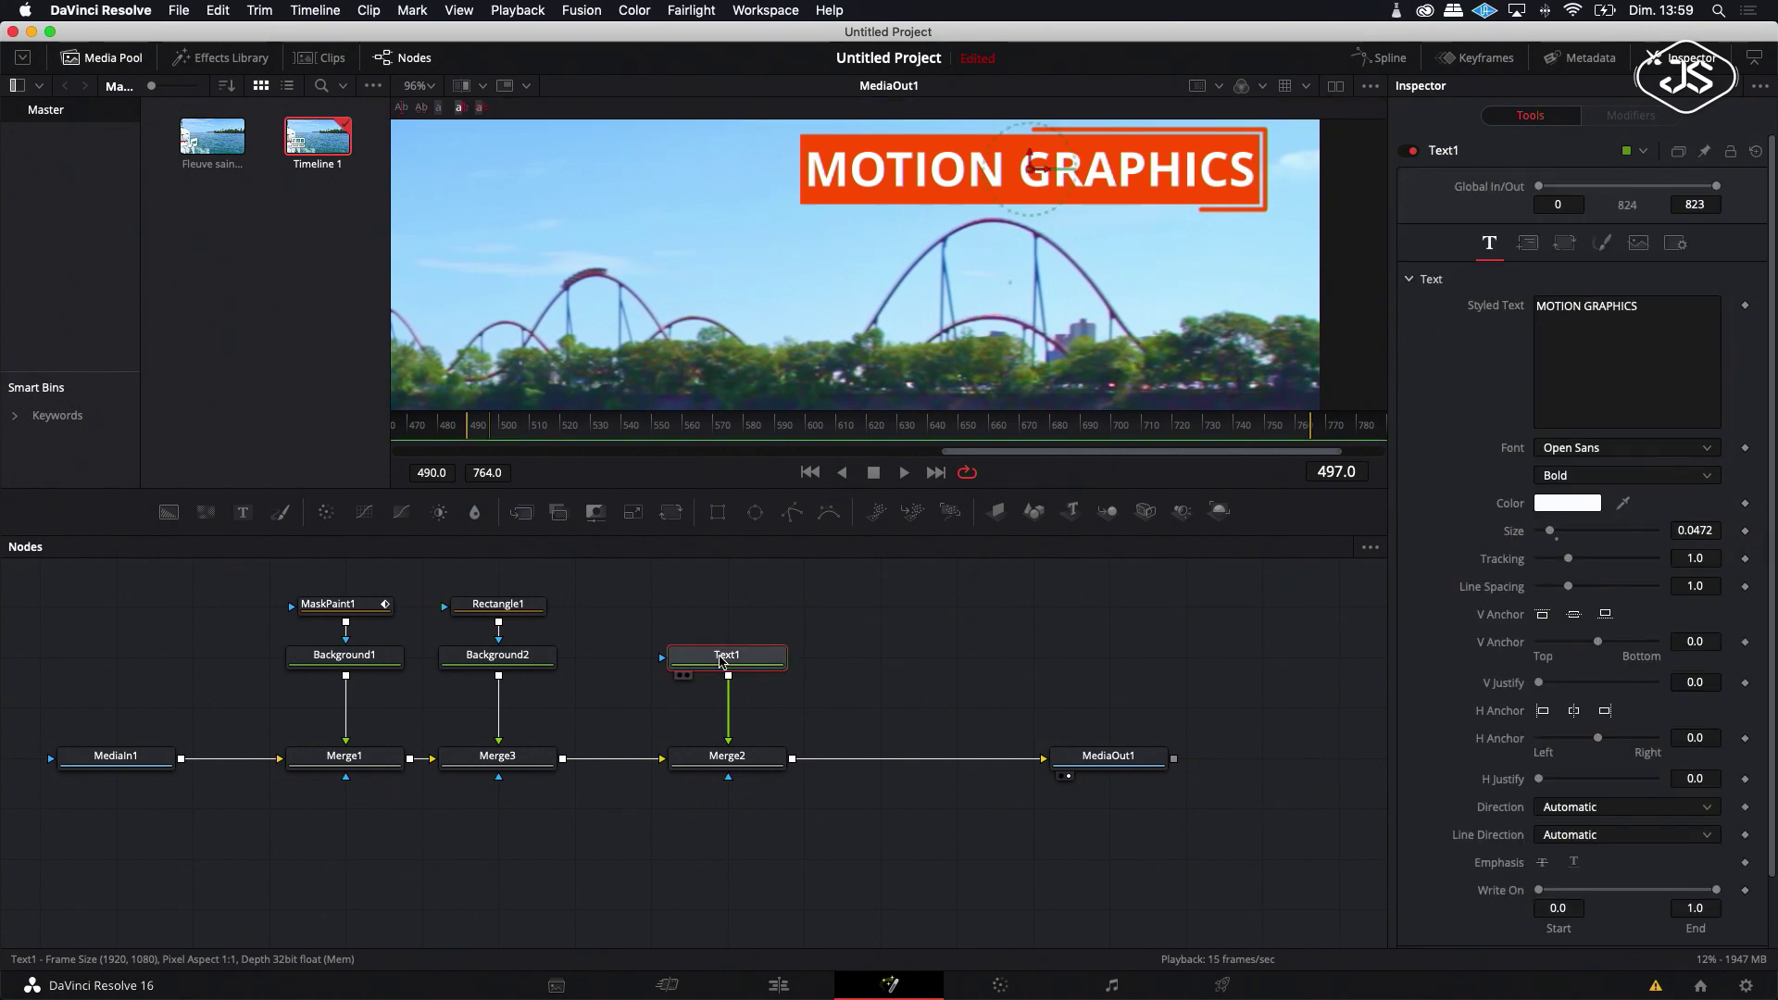
{"action": "left_click_drag", "start_coordinate": [719, 661], "coordinate": [720, 609]}
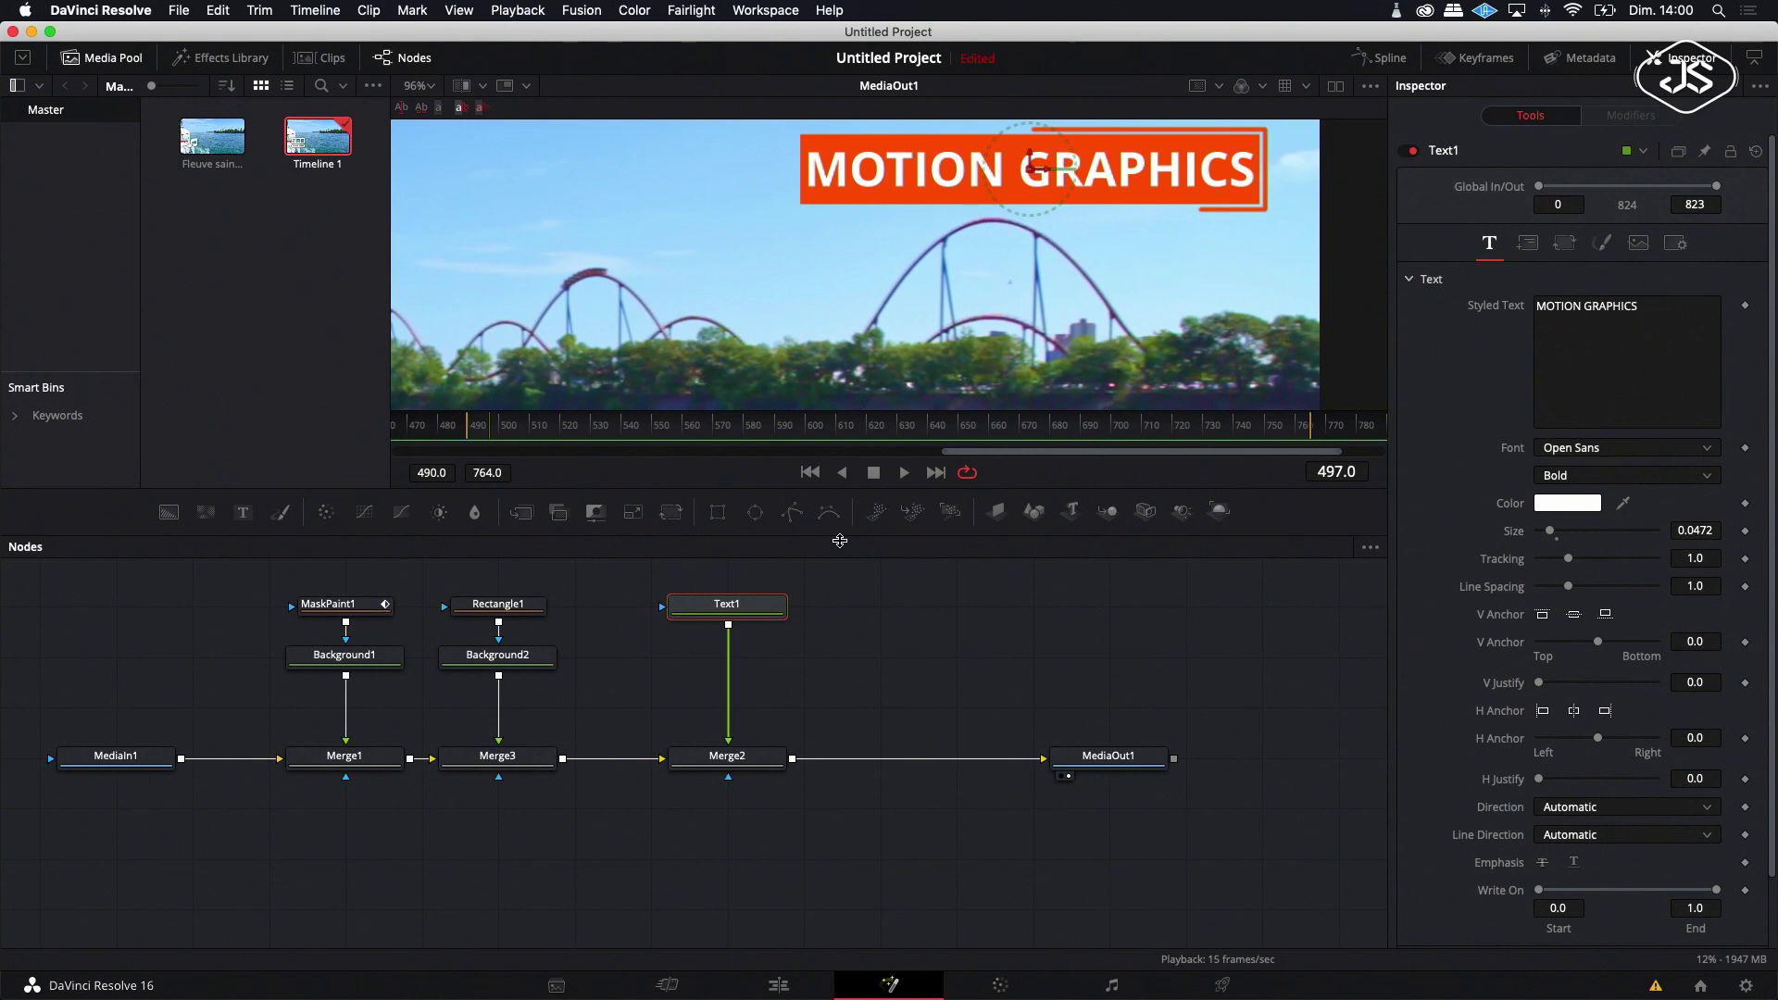
{"action": "left_click", "coordinate": [717, 512]}
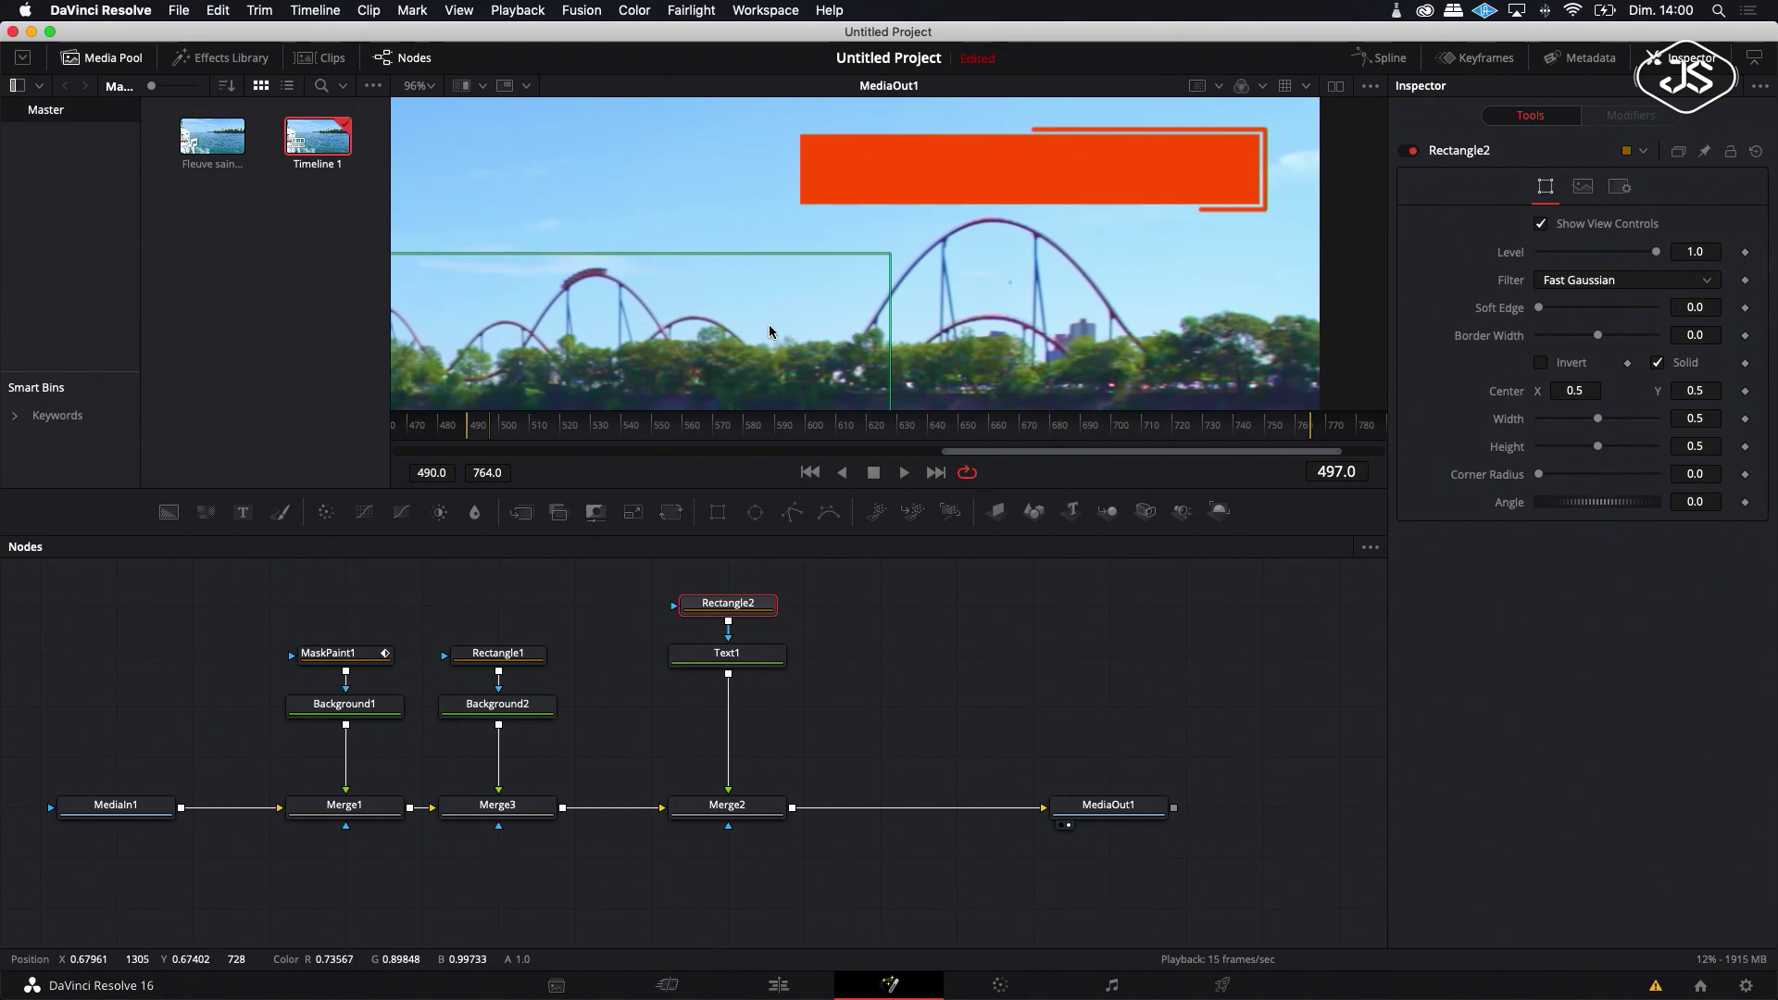
Step: Reduce the text's rectangle mask to about 0.171 high and centre it at about X 0.718, Y 0.831 to cover the orange label
{"action": "scroll", "coordinate": [768, 330], "scroll_direction": "down", "scroll_amount": 4}
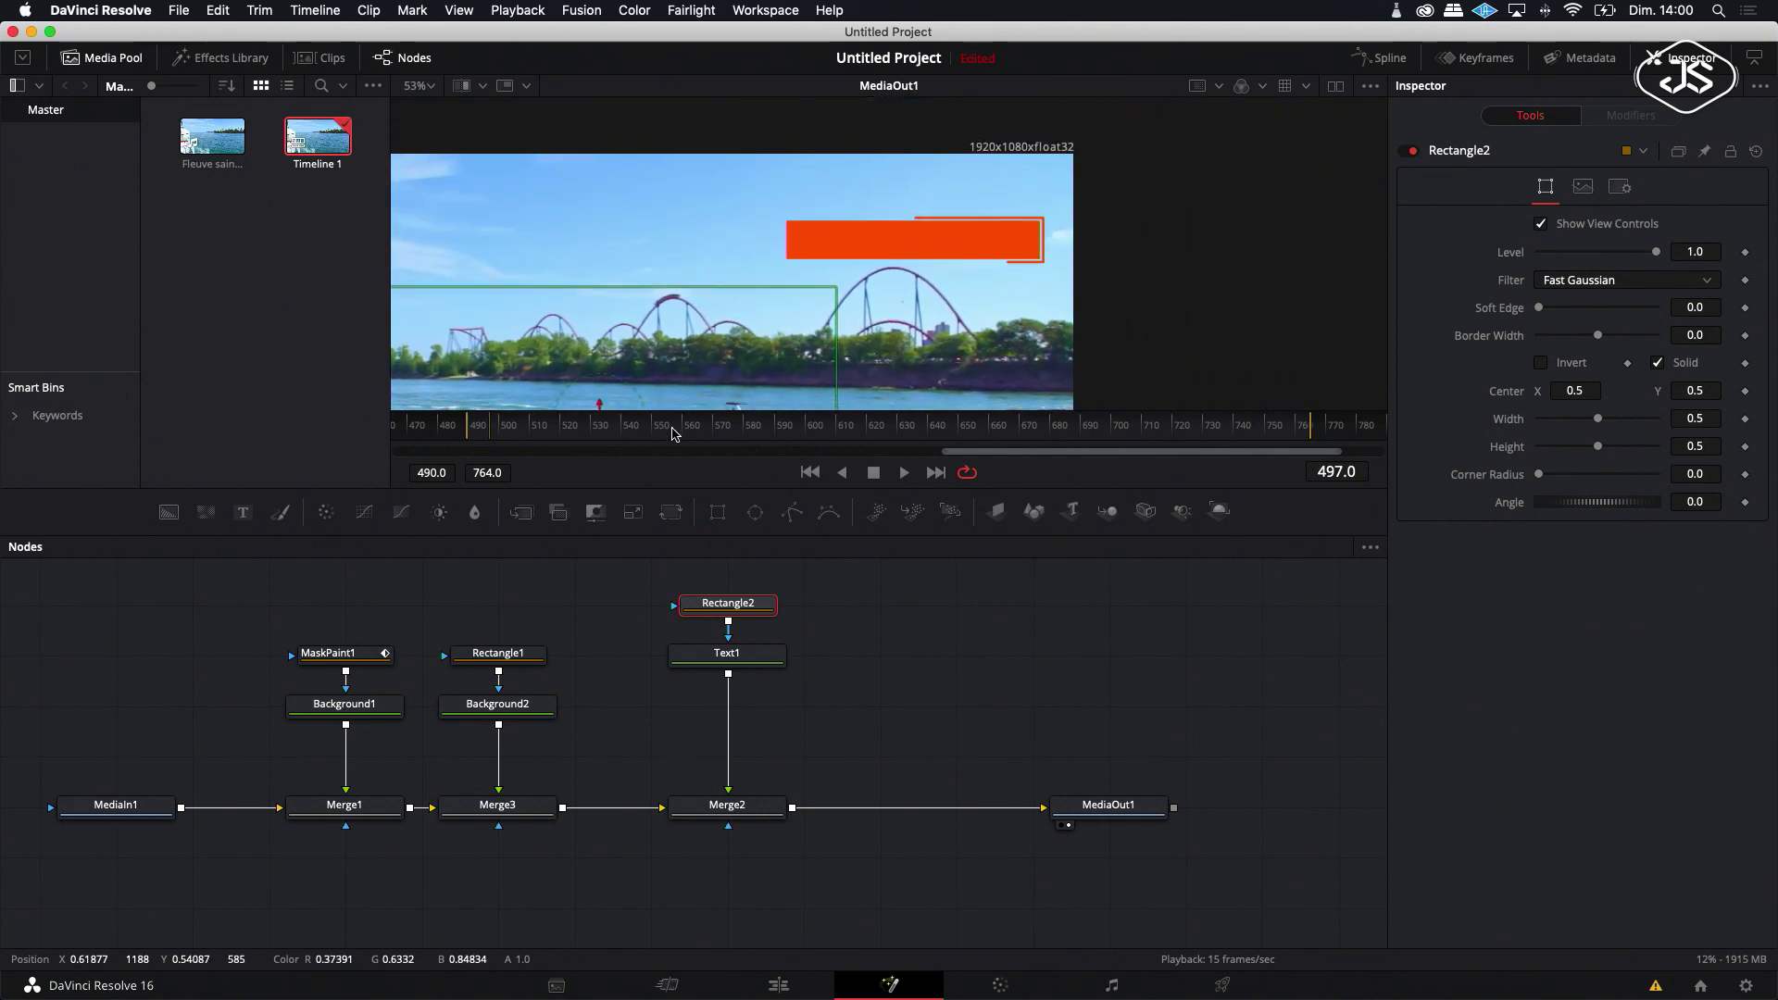
{"action": "scroll", "coordinate": [621, 398], "scroll_direction": "down", "scroll_amount": 2}
{"action": "left_click_drag", "start_coordinate": [607, 398], "coordinate": [620, 309]}
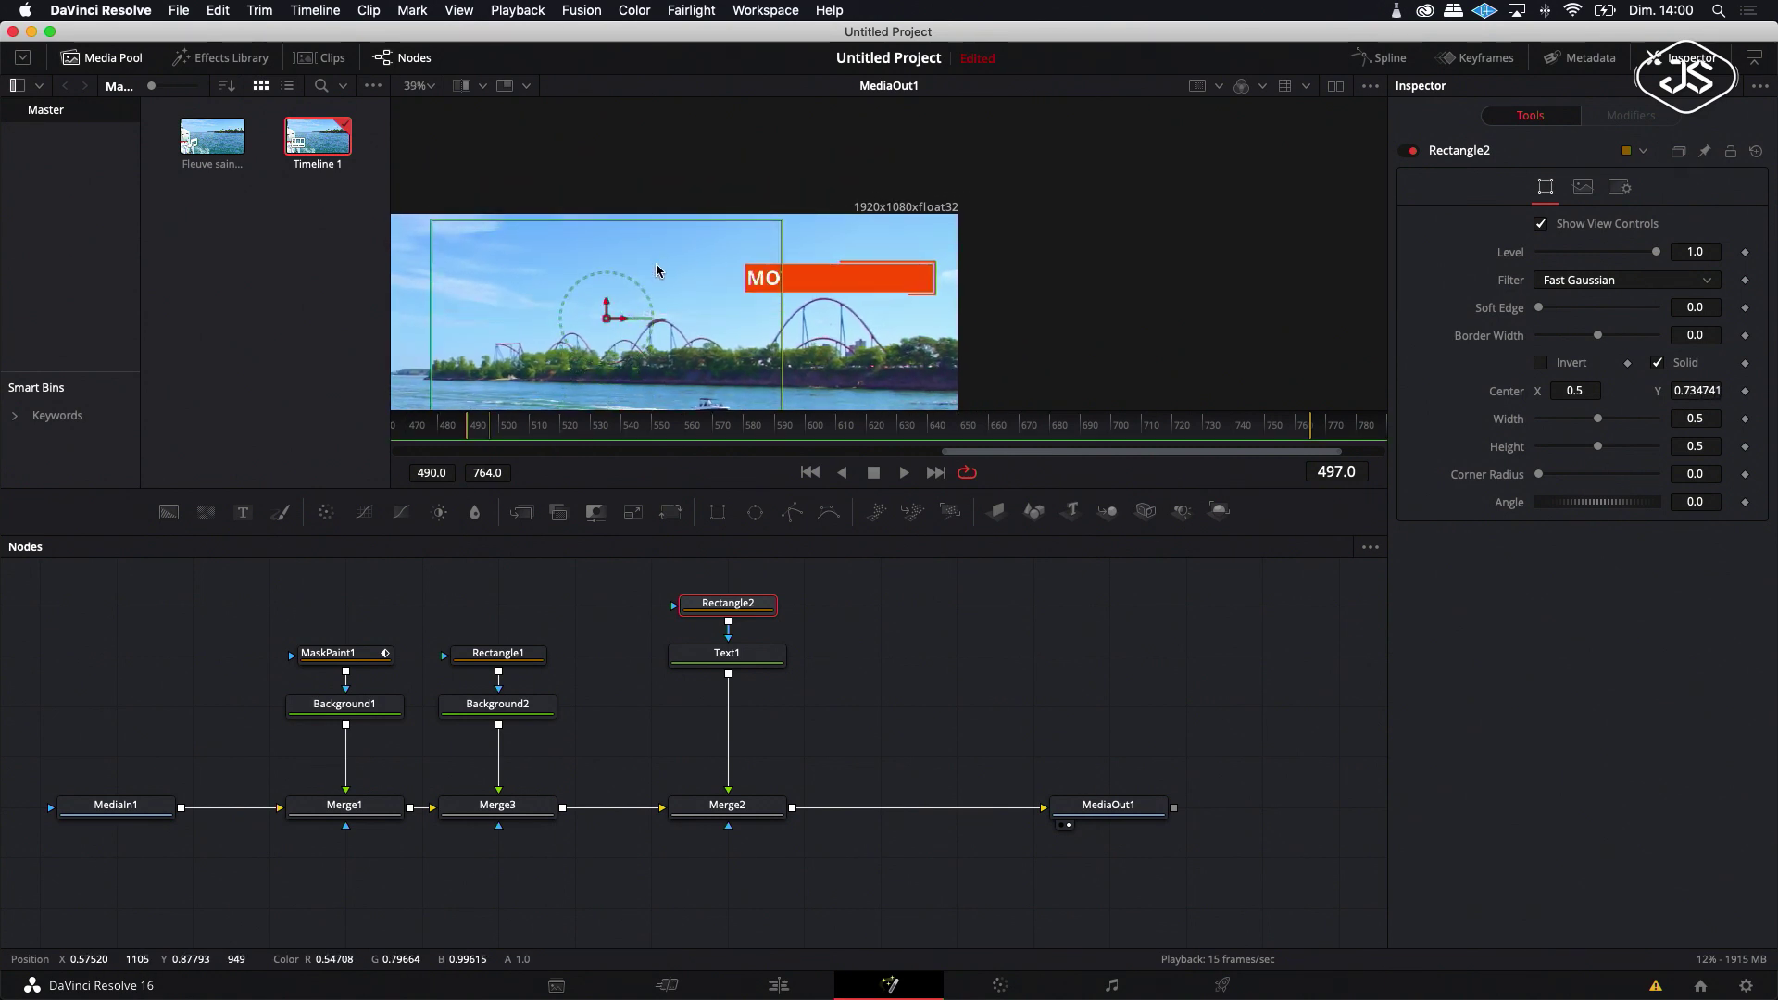
{"action": "left_click_drag", "start_coordinate": [627, 220], "coordinate": [761, 265]}
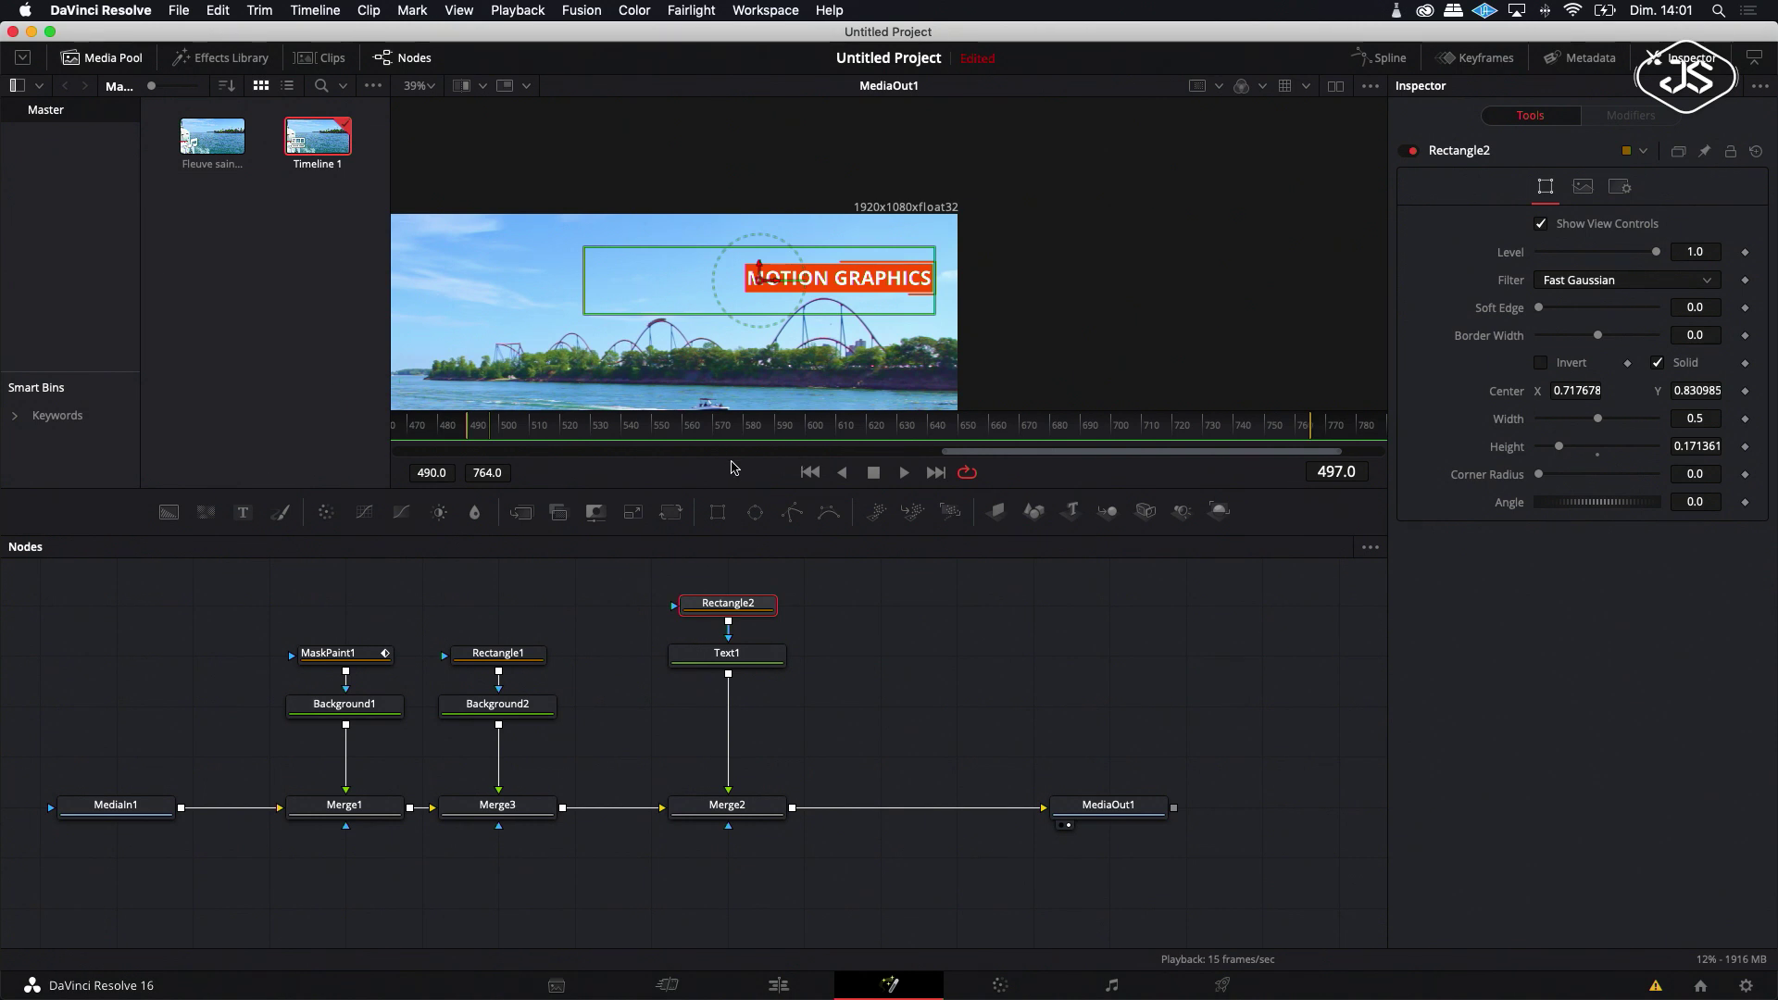
Step: Keyframe Text1's layout centre at frame 497, and at frame 520 shift the text out of frame to about X 1.111
{"action": "left_click", "coordinate": [759, 656]}
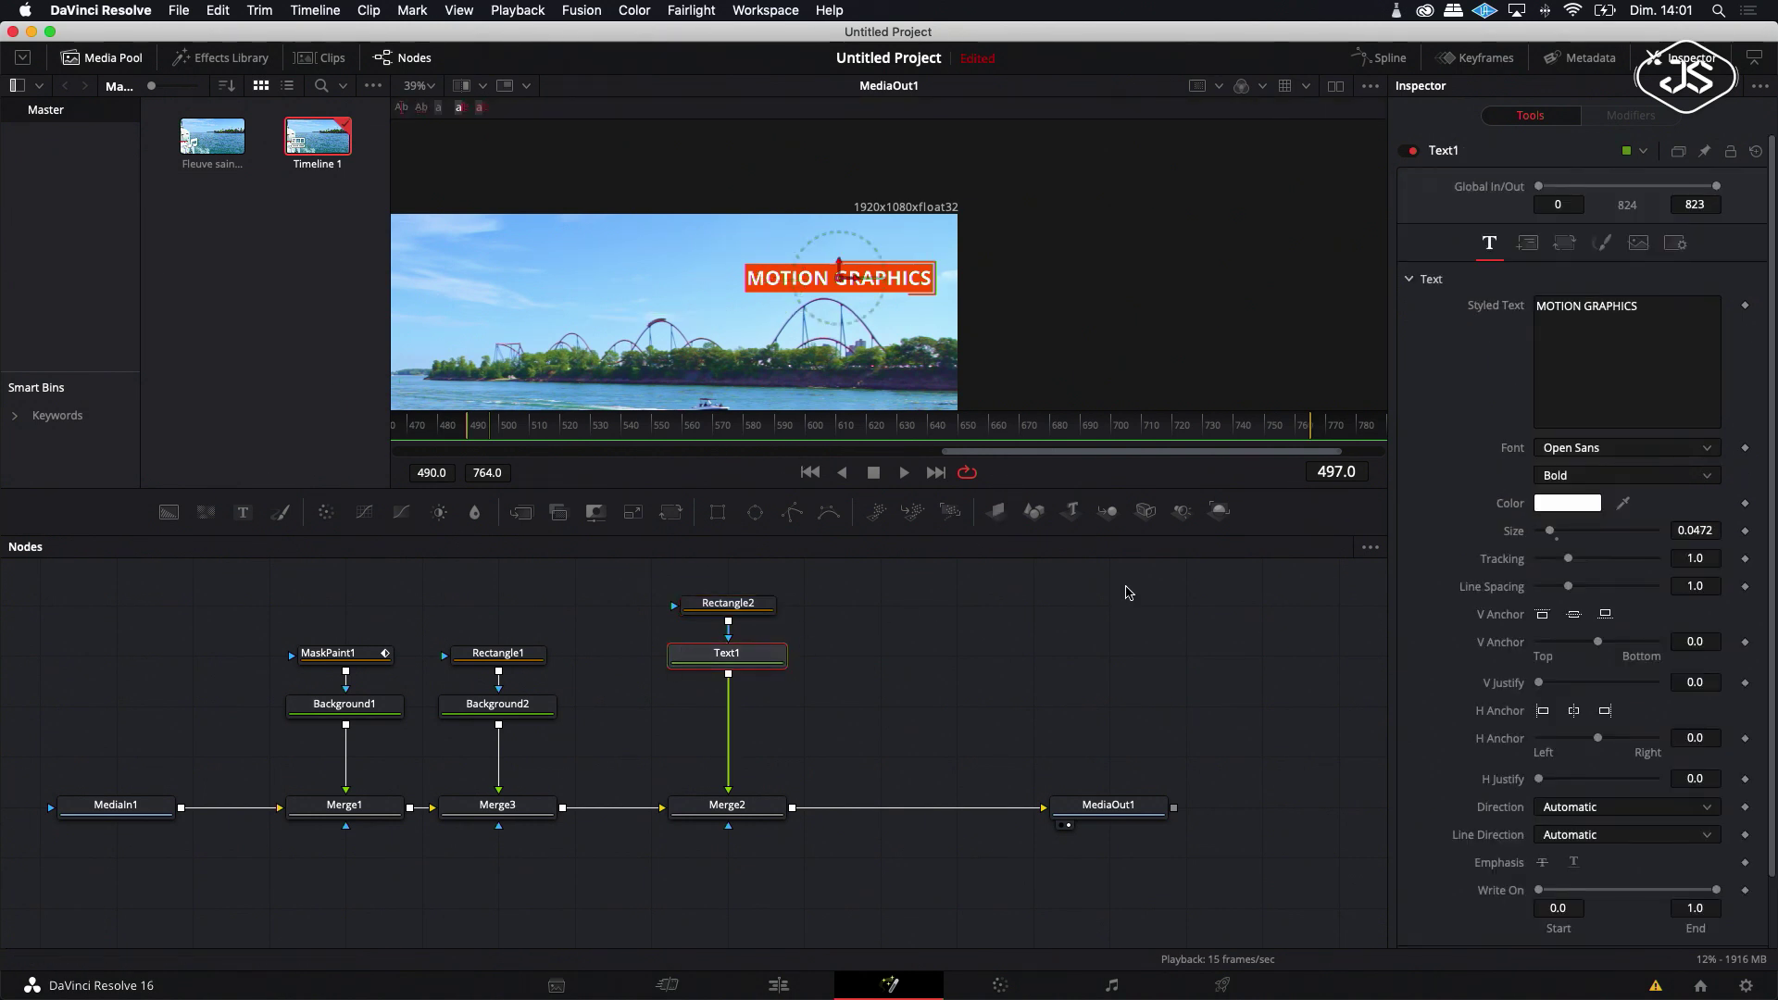
{"action": "left_click", "coordinate": [1527, 244]}
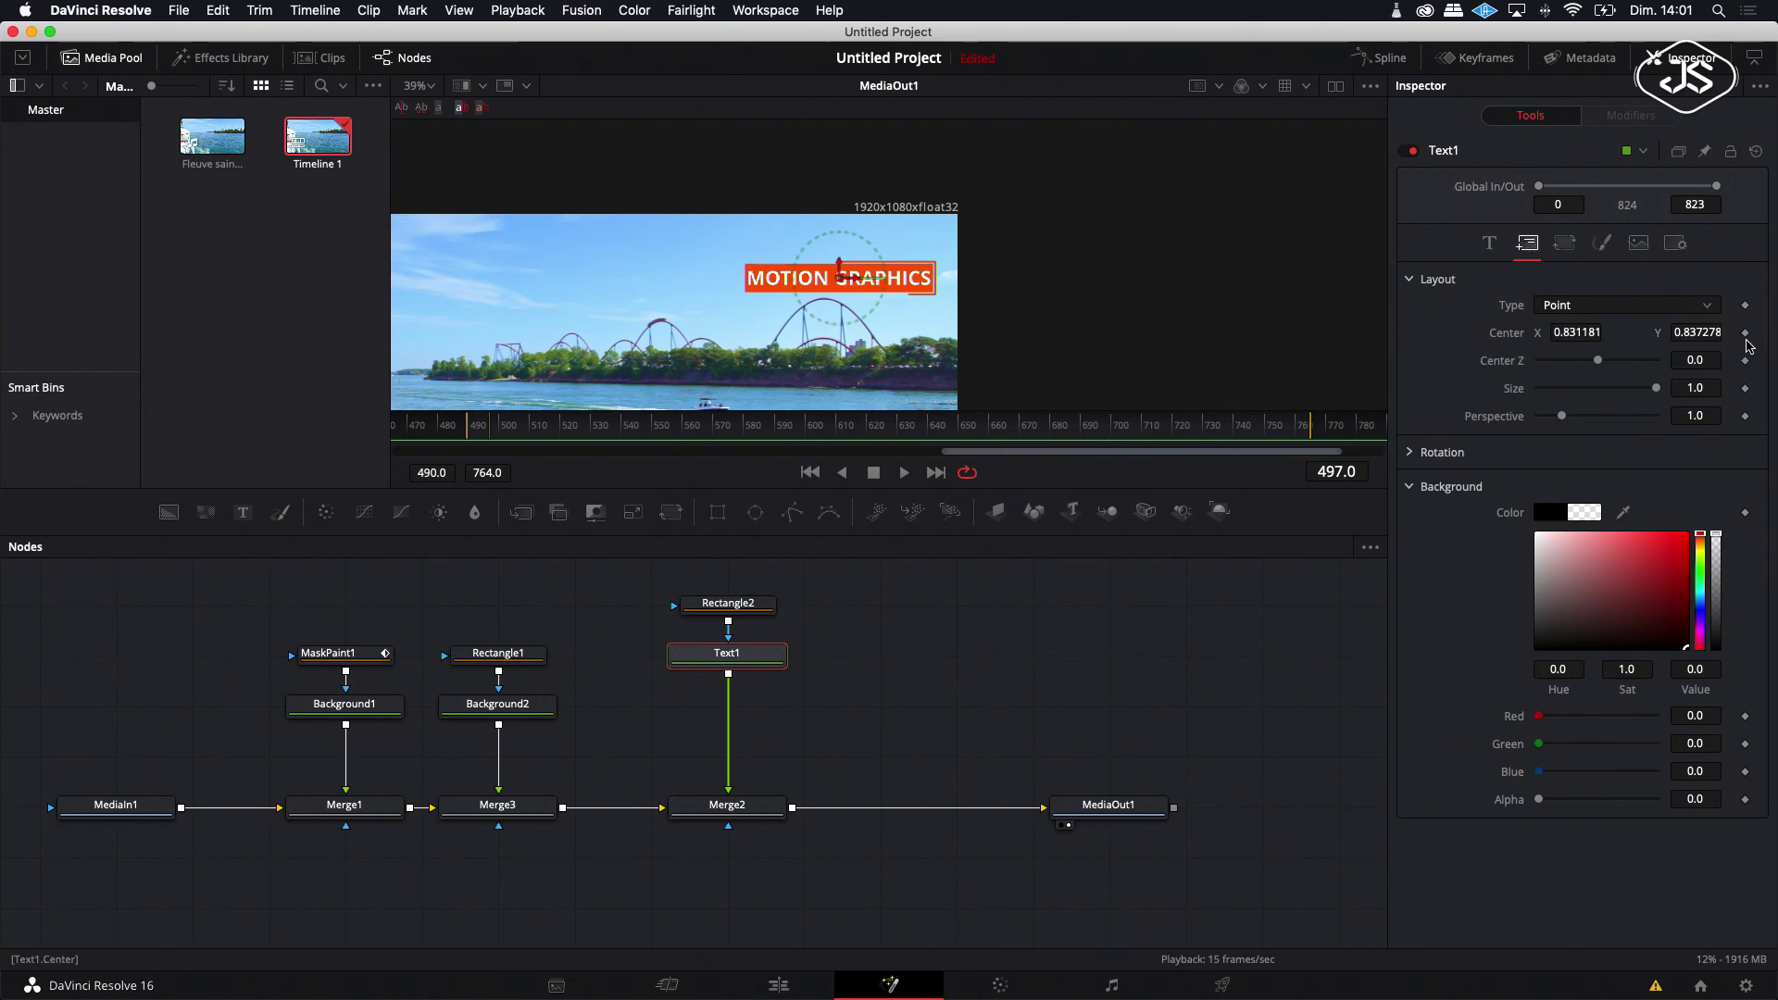
{"action": "left_click", "coordinate": [1745, 333]}
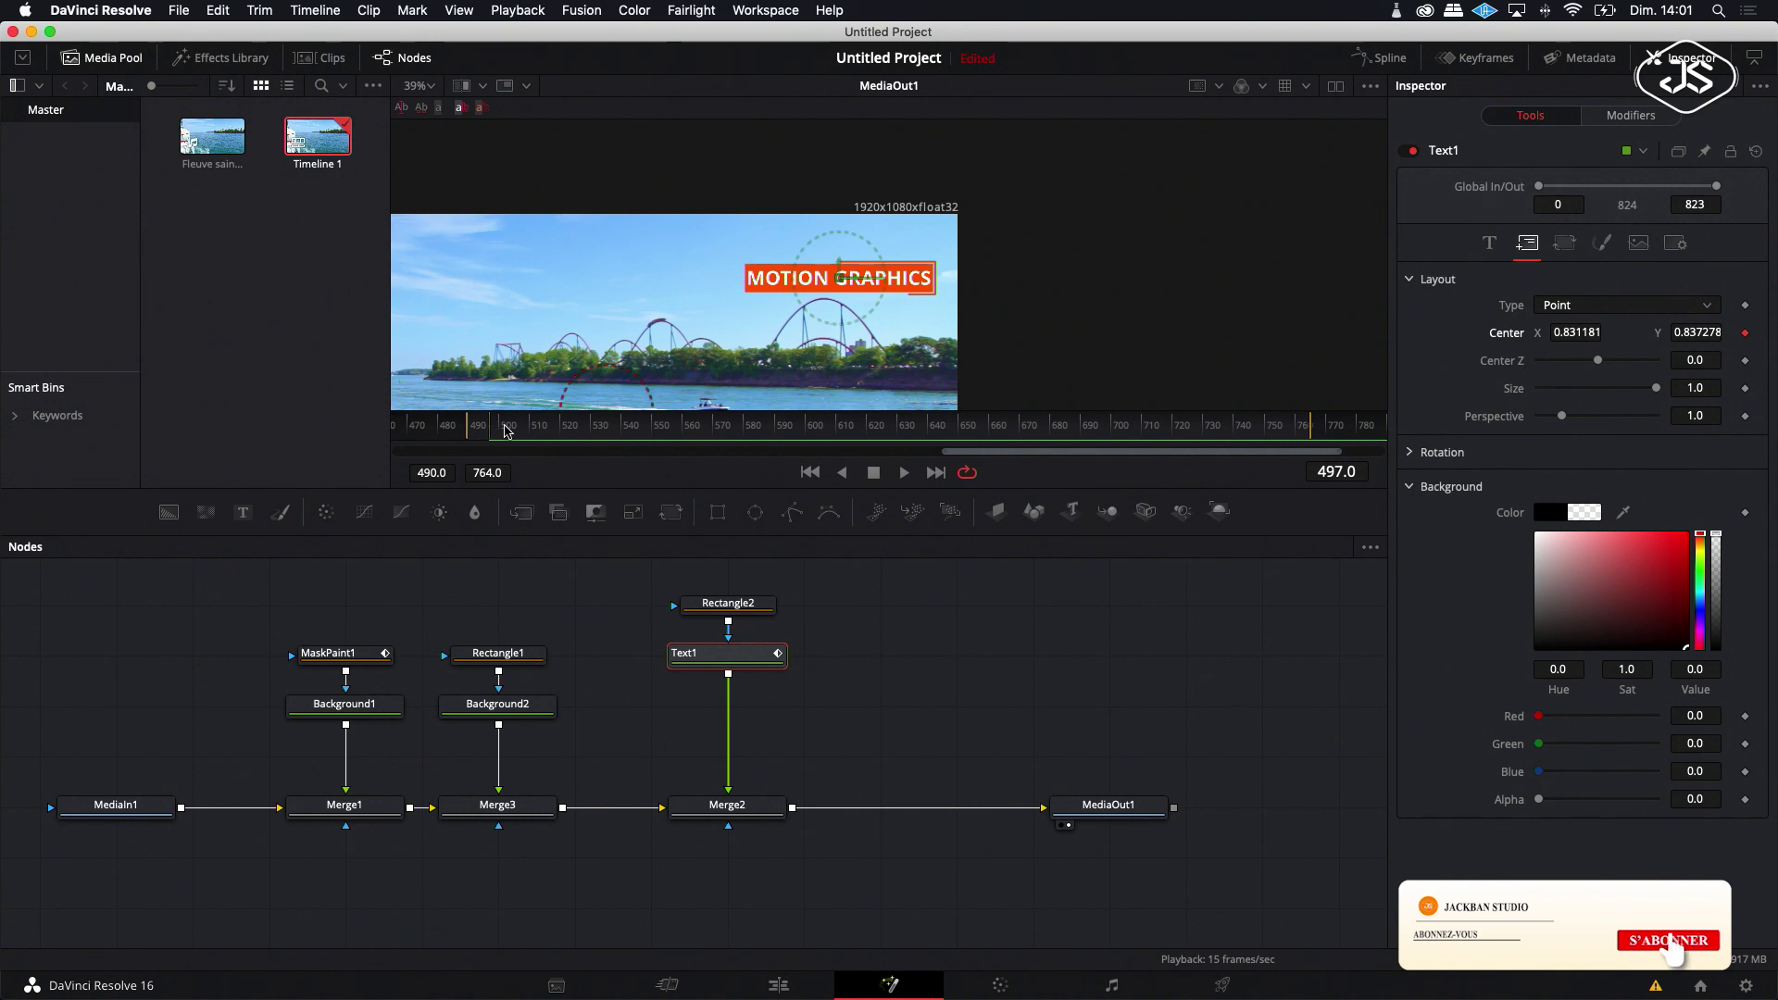
{"action": "left_click_drag", "start_coordinate": [492, 431], "coordinate": [561, 432]}
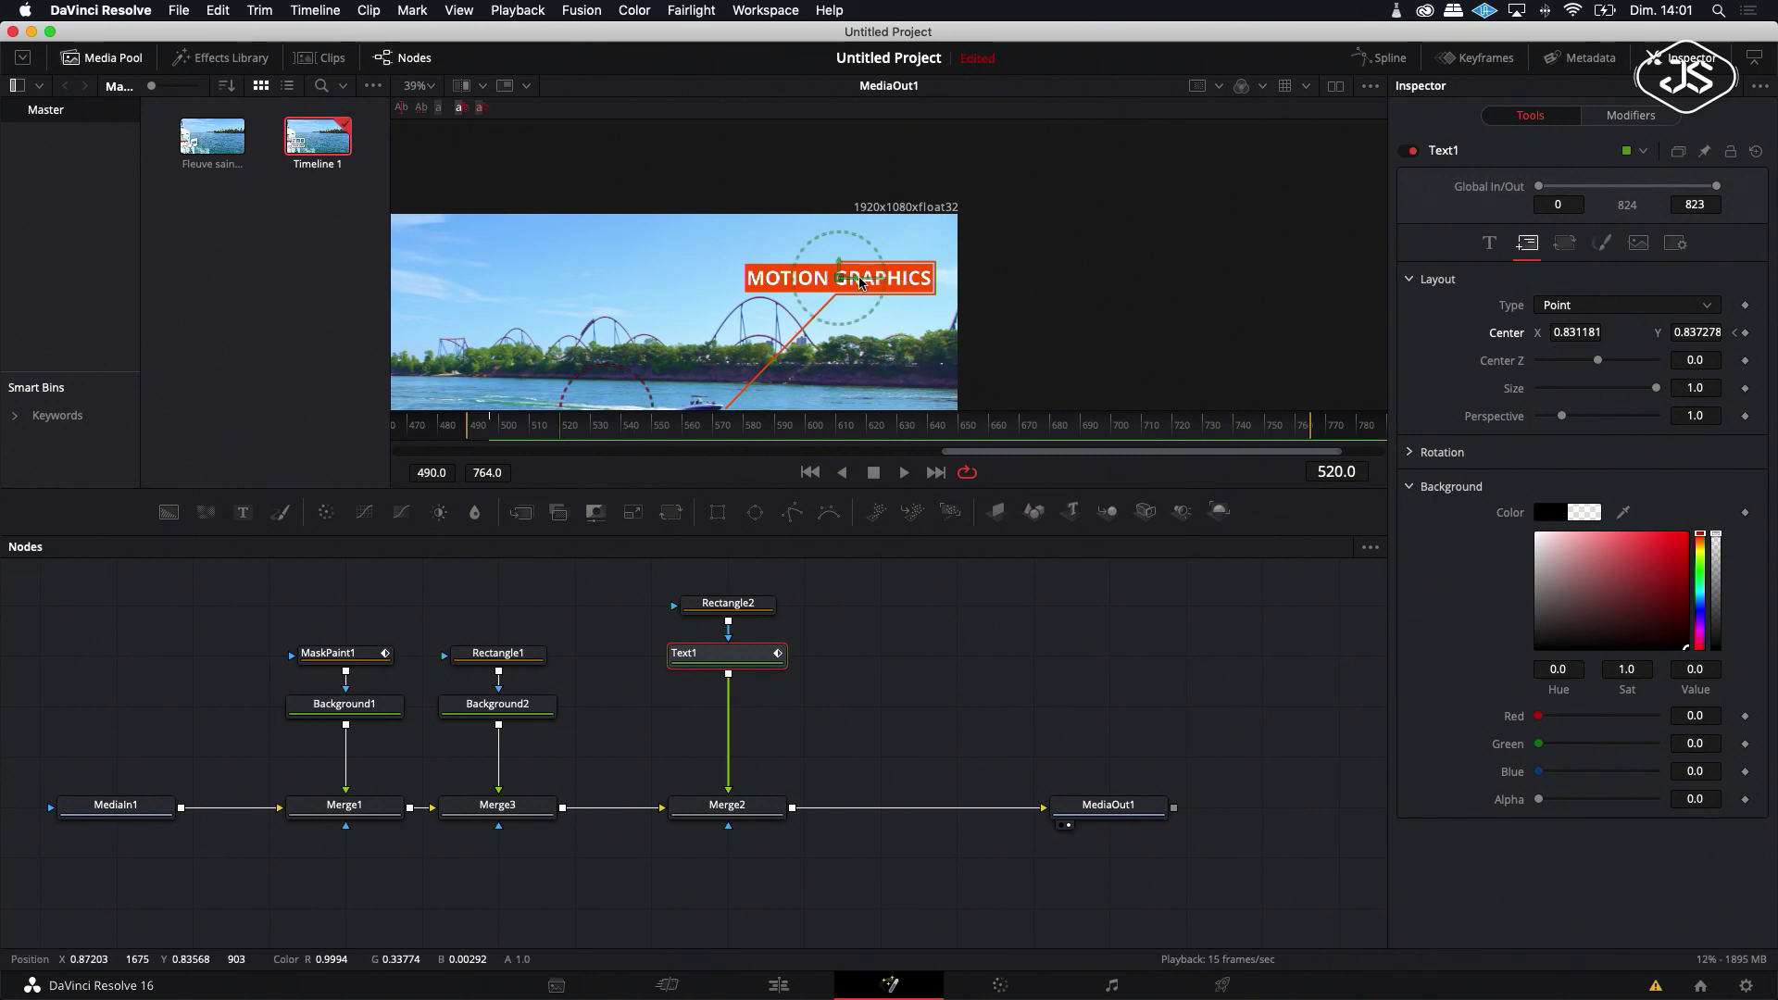
{"action": "left_click_drag", "start_coordinate": [866, 283], "coordinate": [1054, 302]}
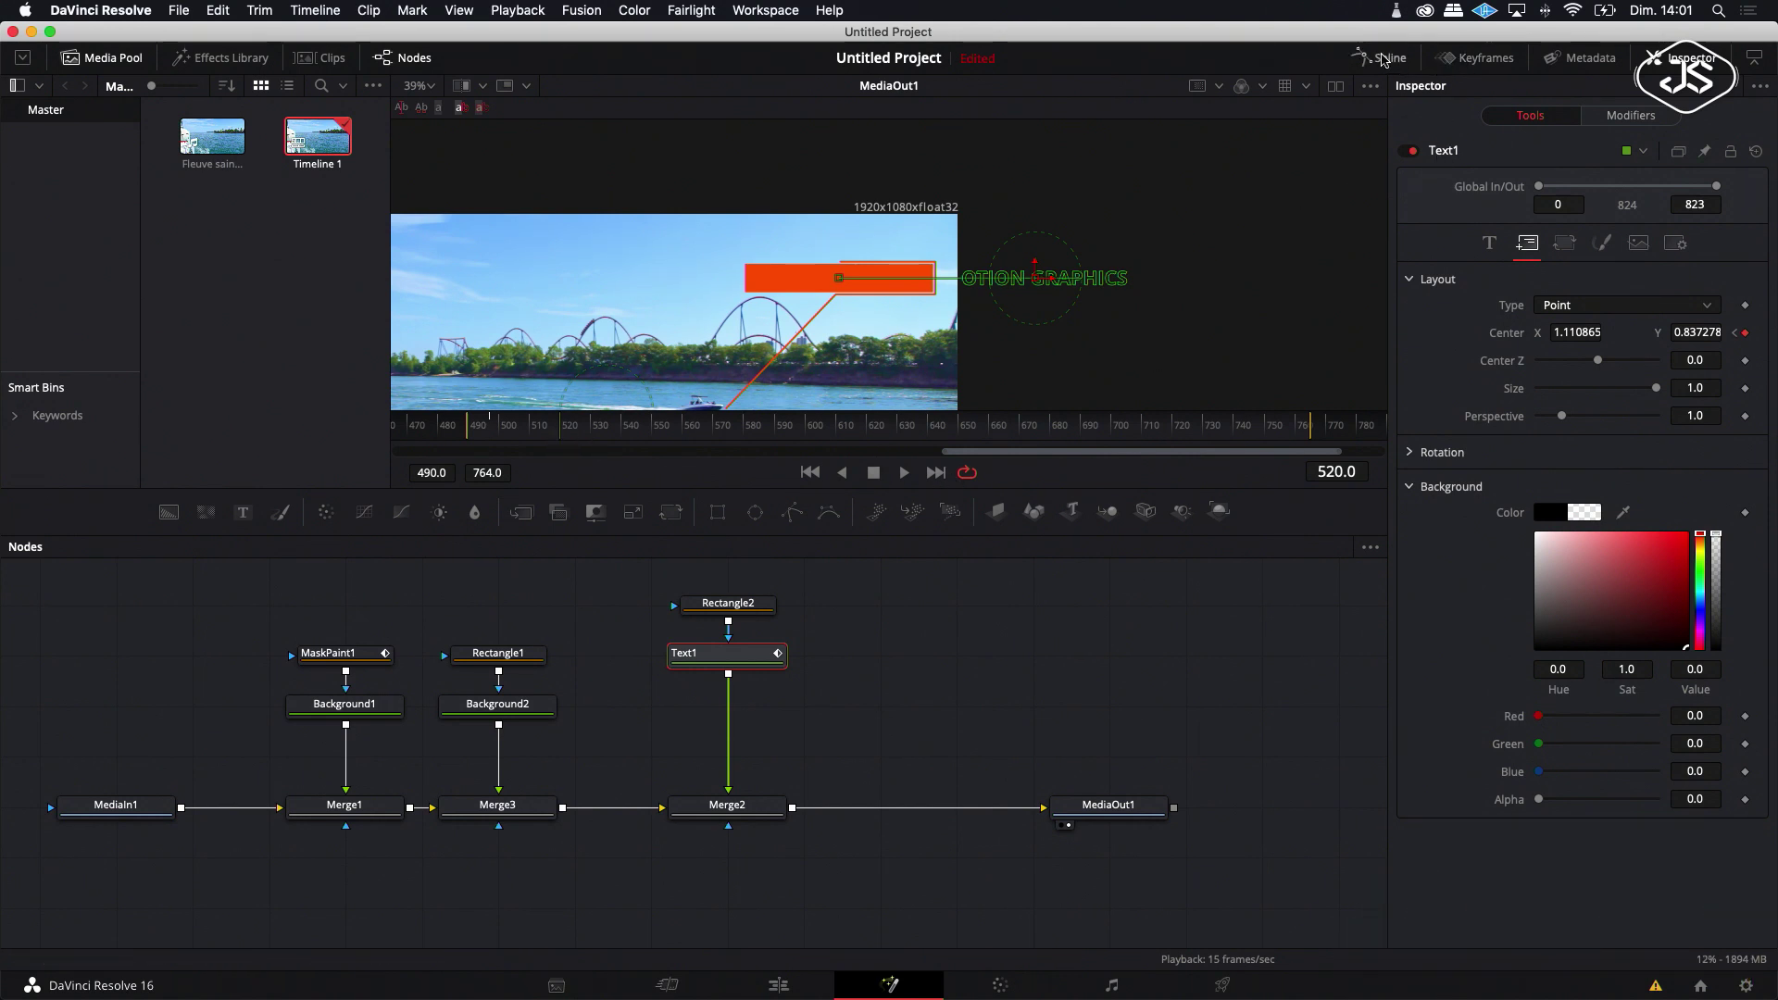
Step: Hide the MaskPaint1 curves in the spline editor and reverse Text1's displacement keyframes
{"action": "left_click", "coordinate": [1388, 61]}
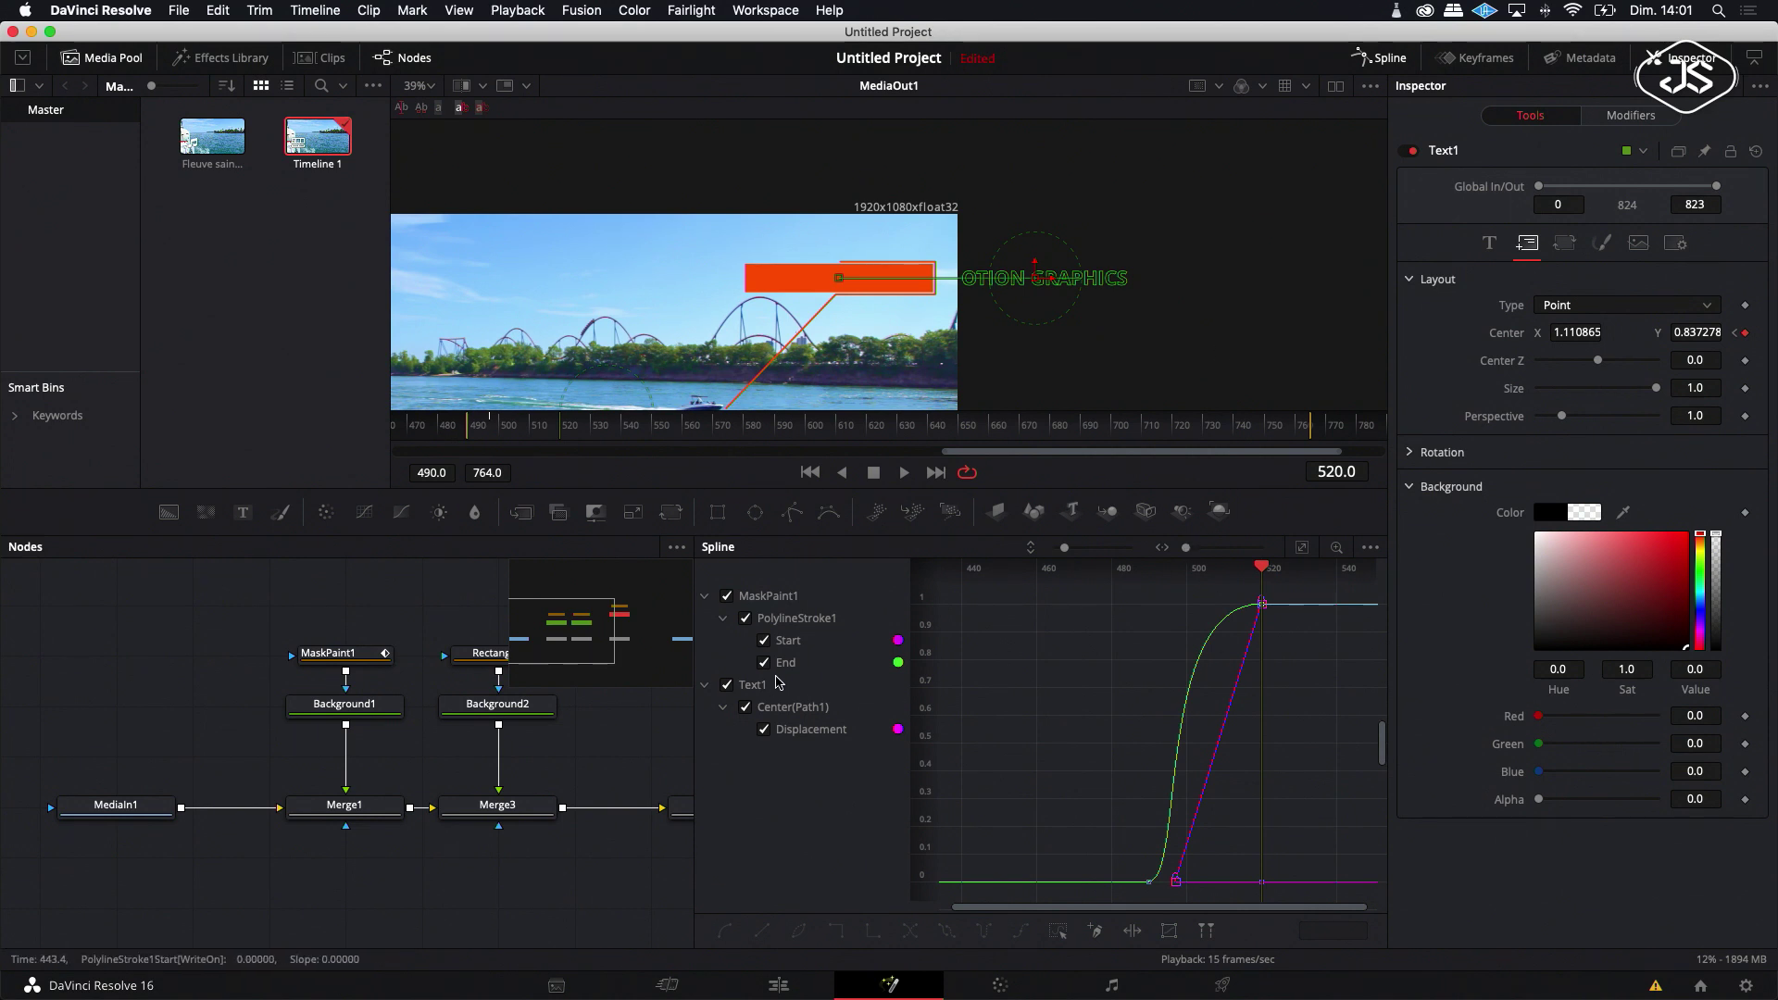
{"action": "left_click", "coordinate": [727, 596]}
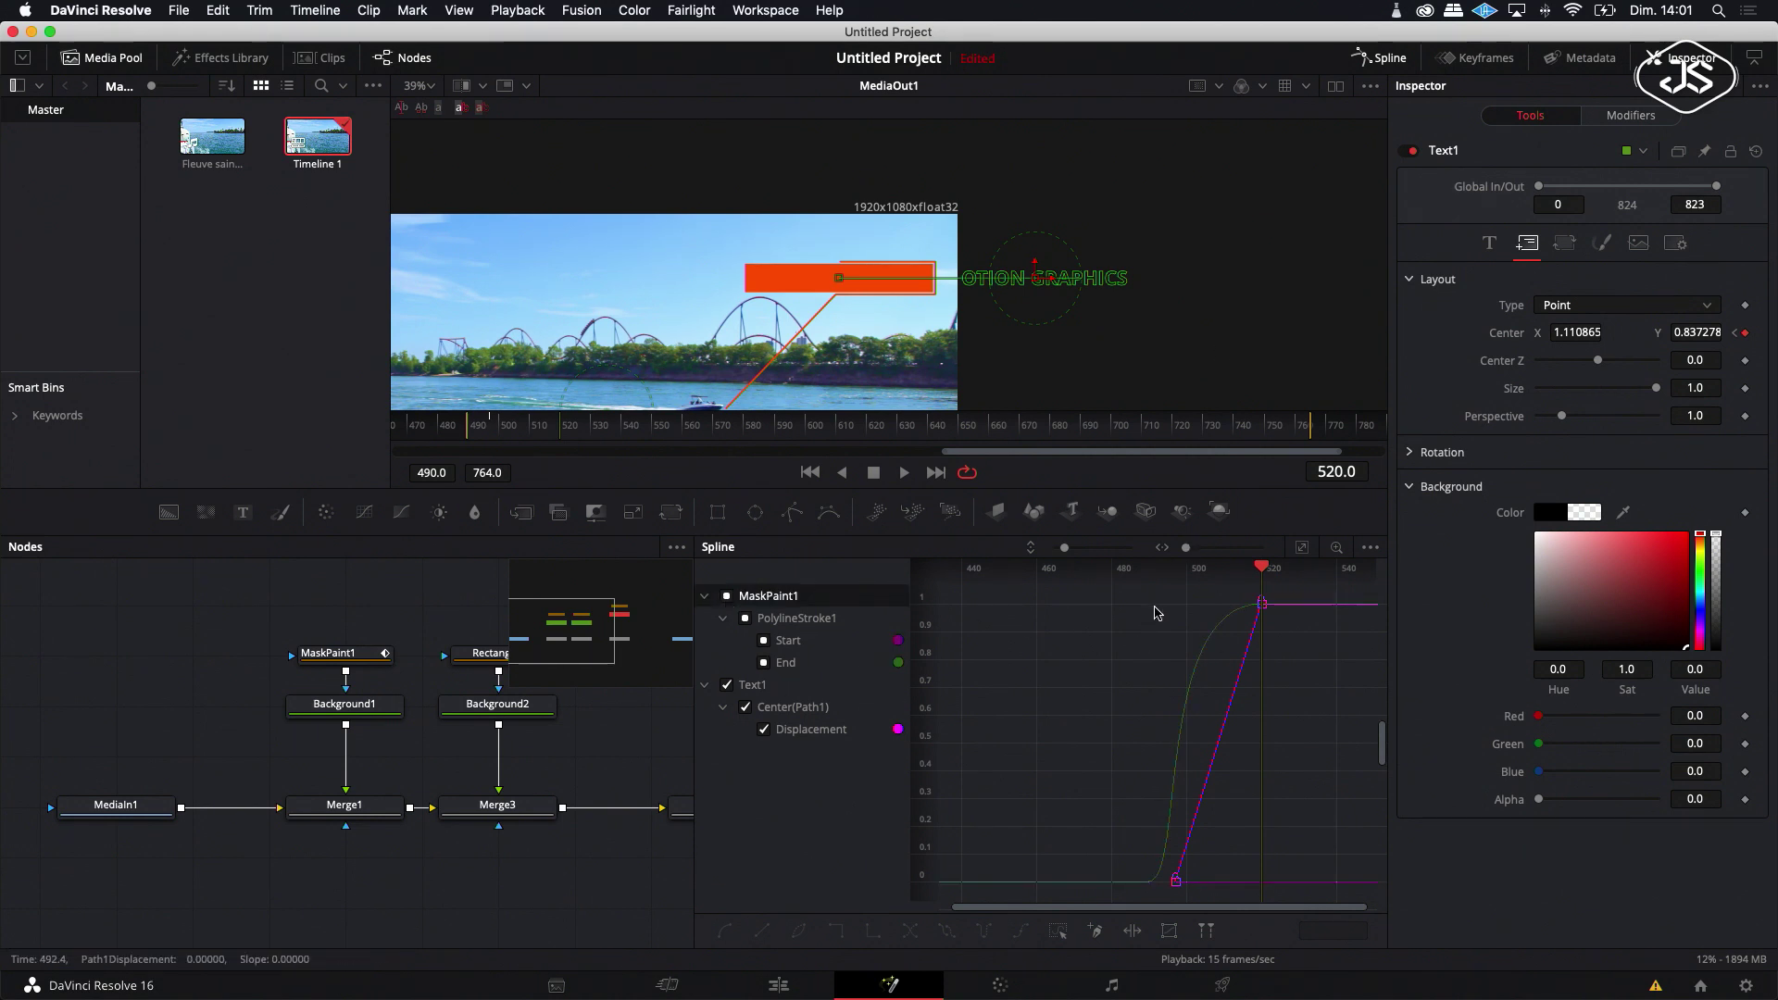
{"action": "left_click_drag", "start_coordinate": [1145, 594], "coordinate": [1293, 866]}
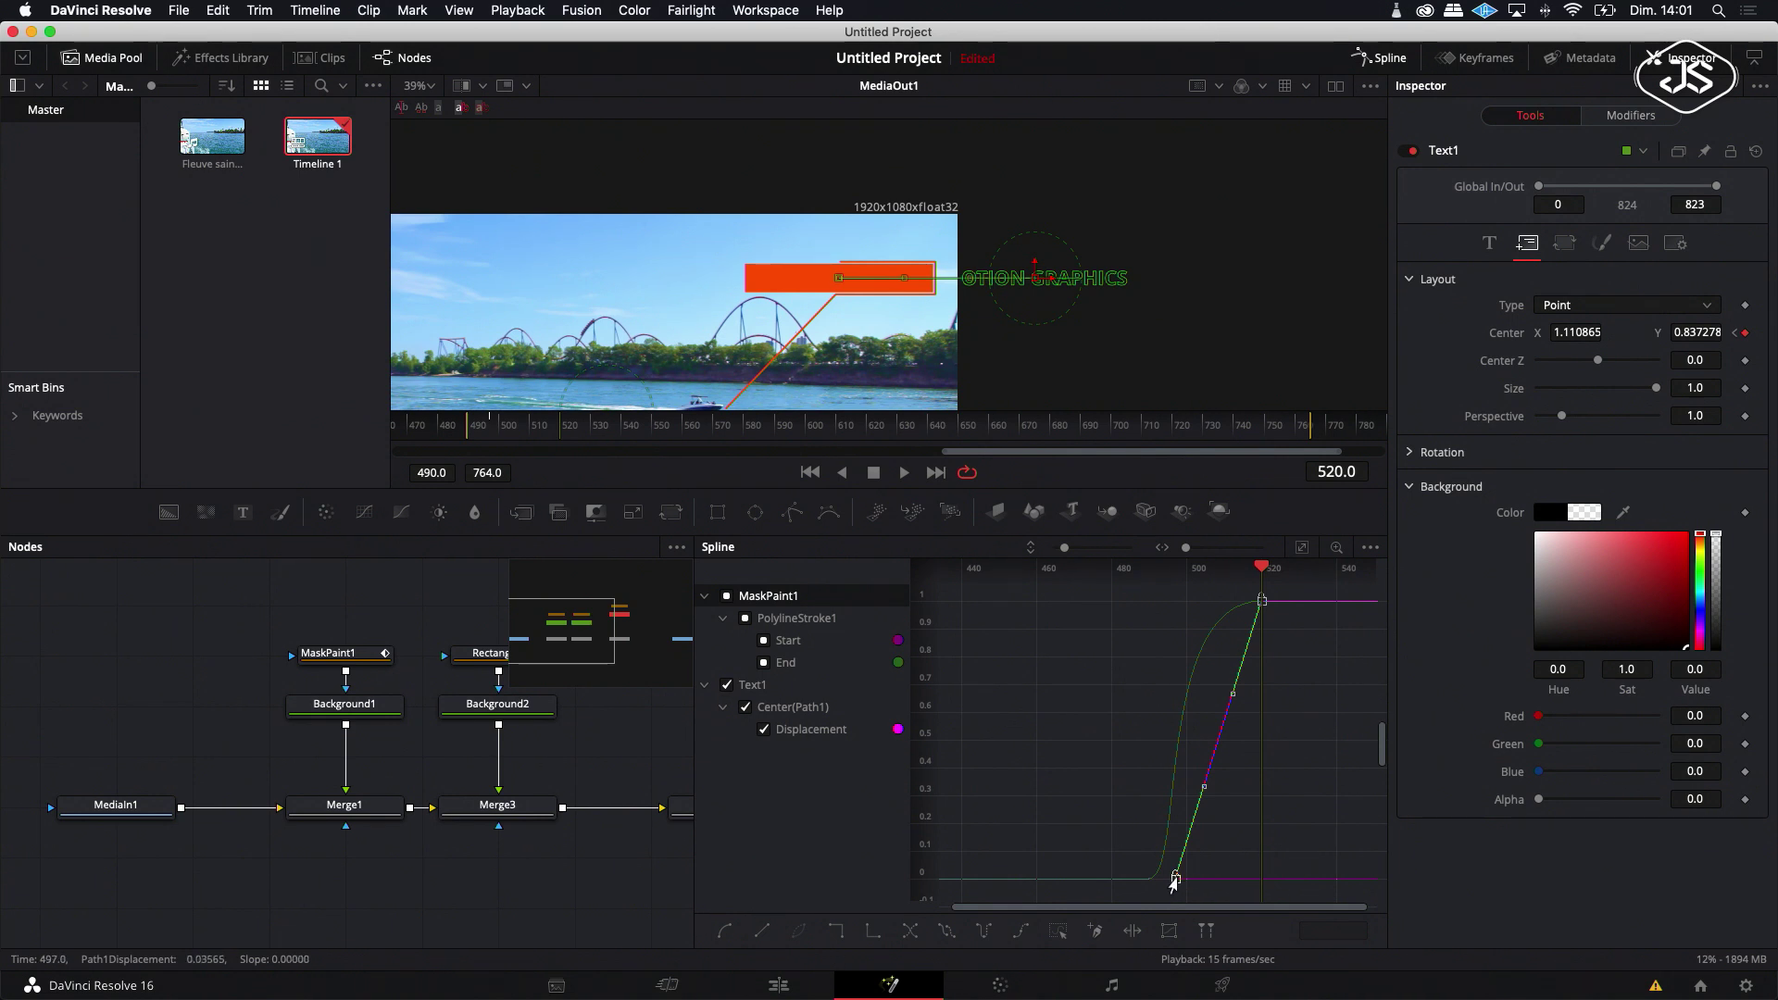
{"action": "right_click", "coordinate": [1174, 880]}
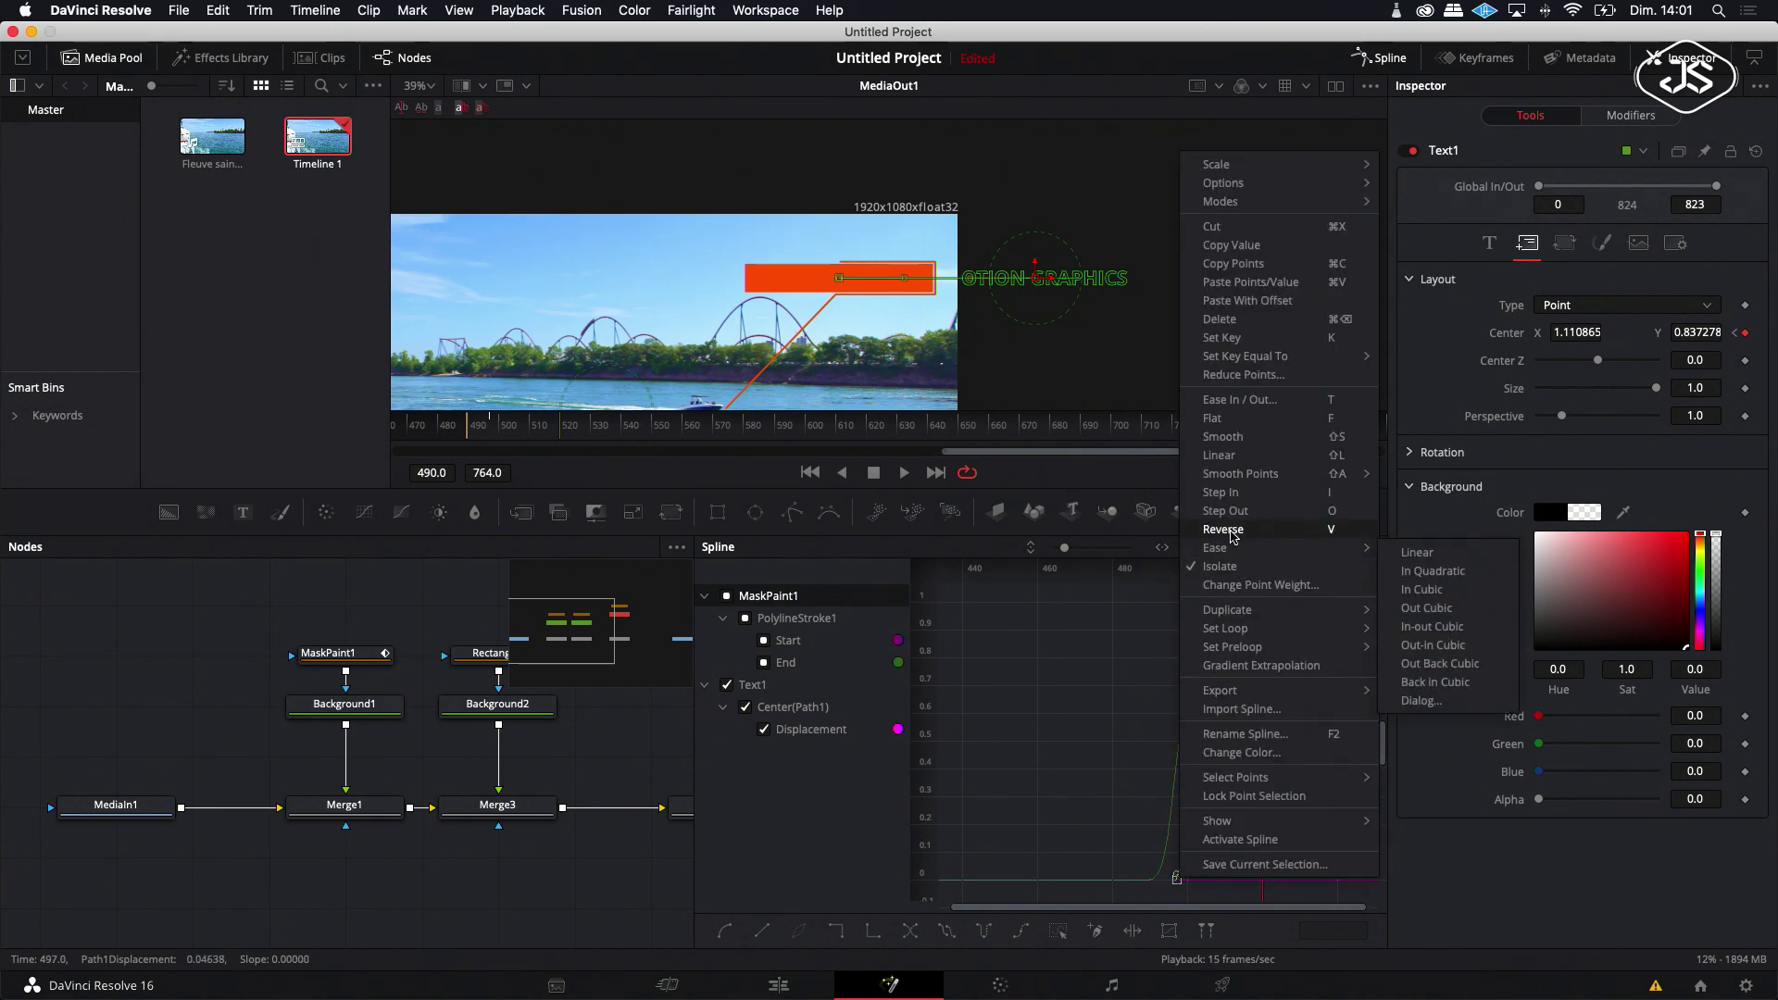
{"action": "left_click", "coordinate": [1223, 530]}
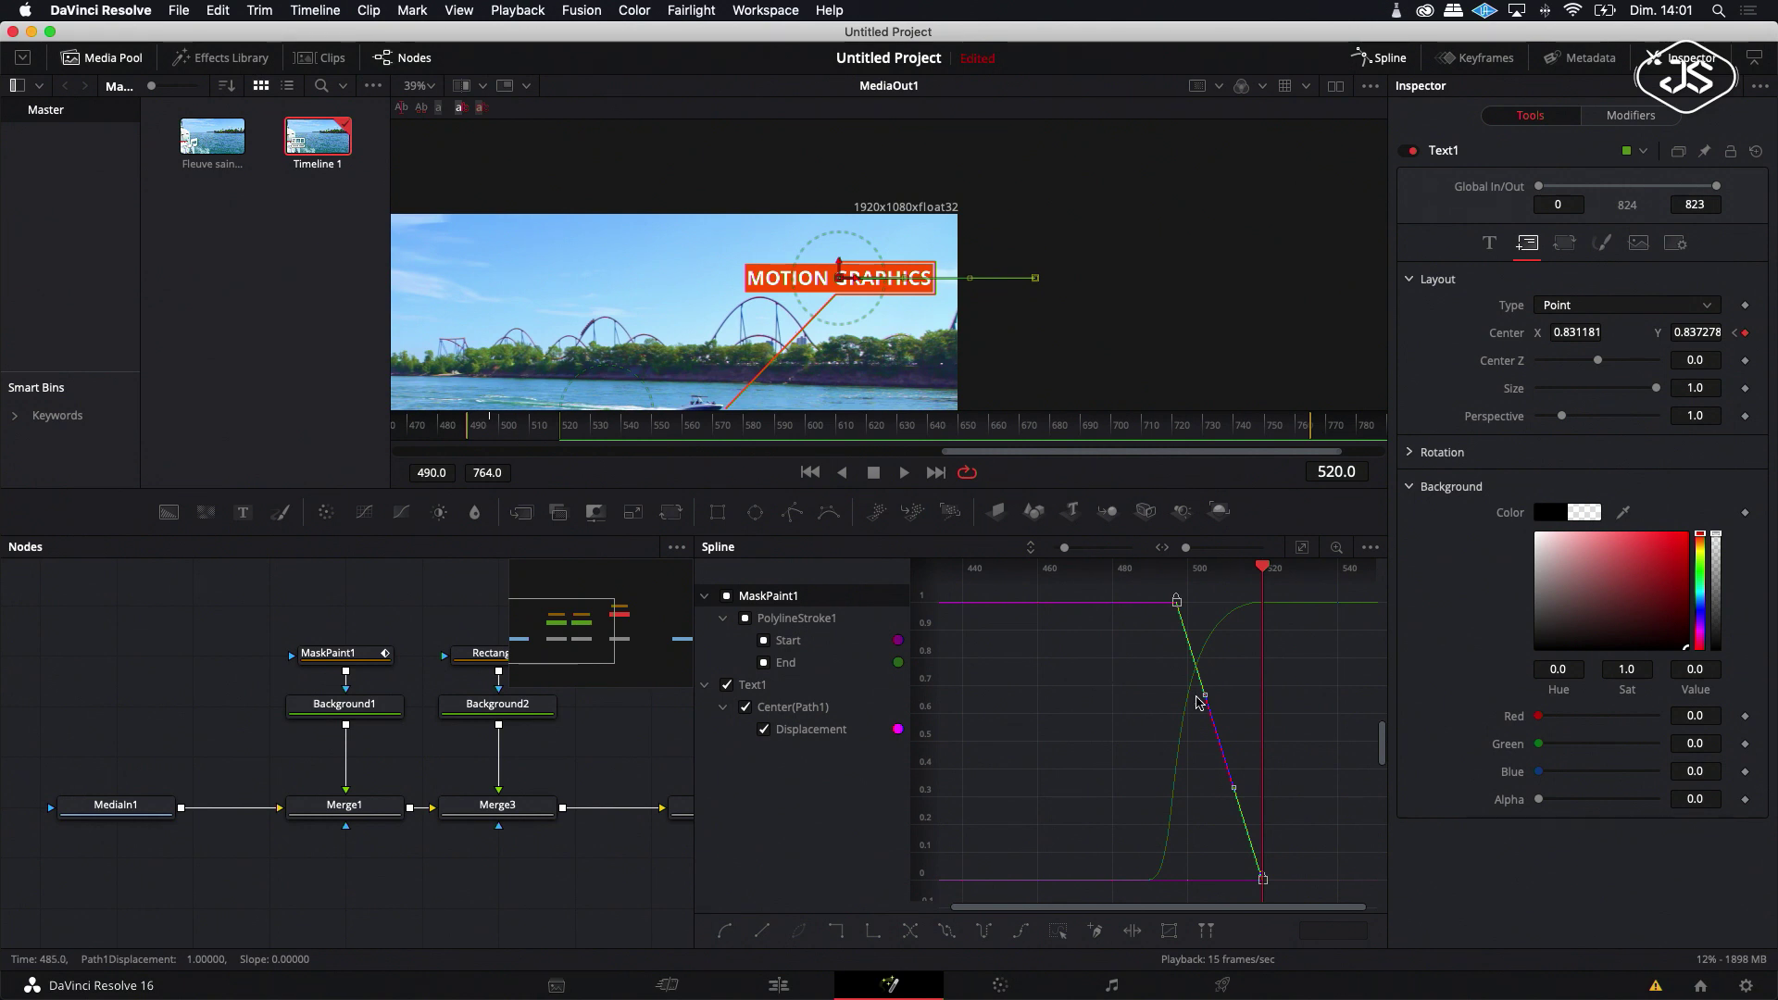
Step: Smooth Text1's displacement curve and extend the first keyframe's handle horizontally to about frame 520
{"action": "scroll", "coordinate": [1209, 678], "scroll_direction": "up", "scroll_amount": 3}
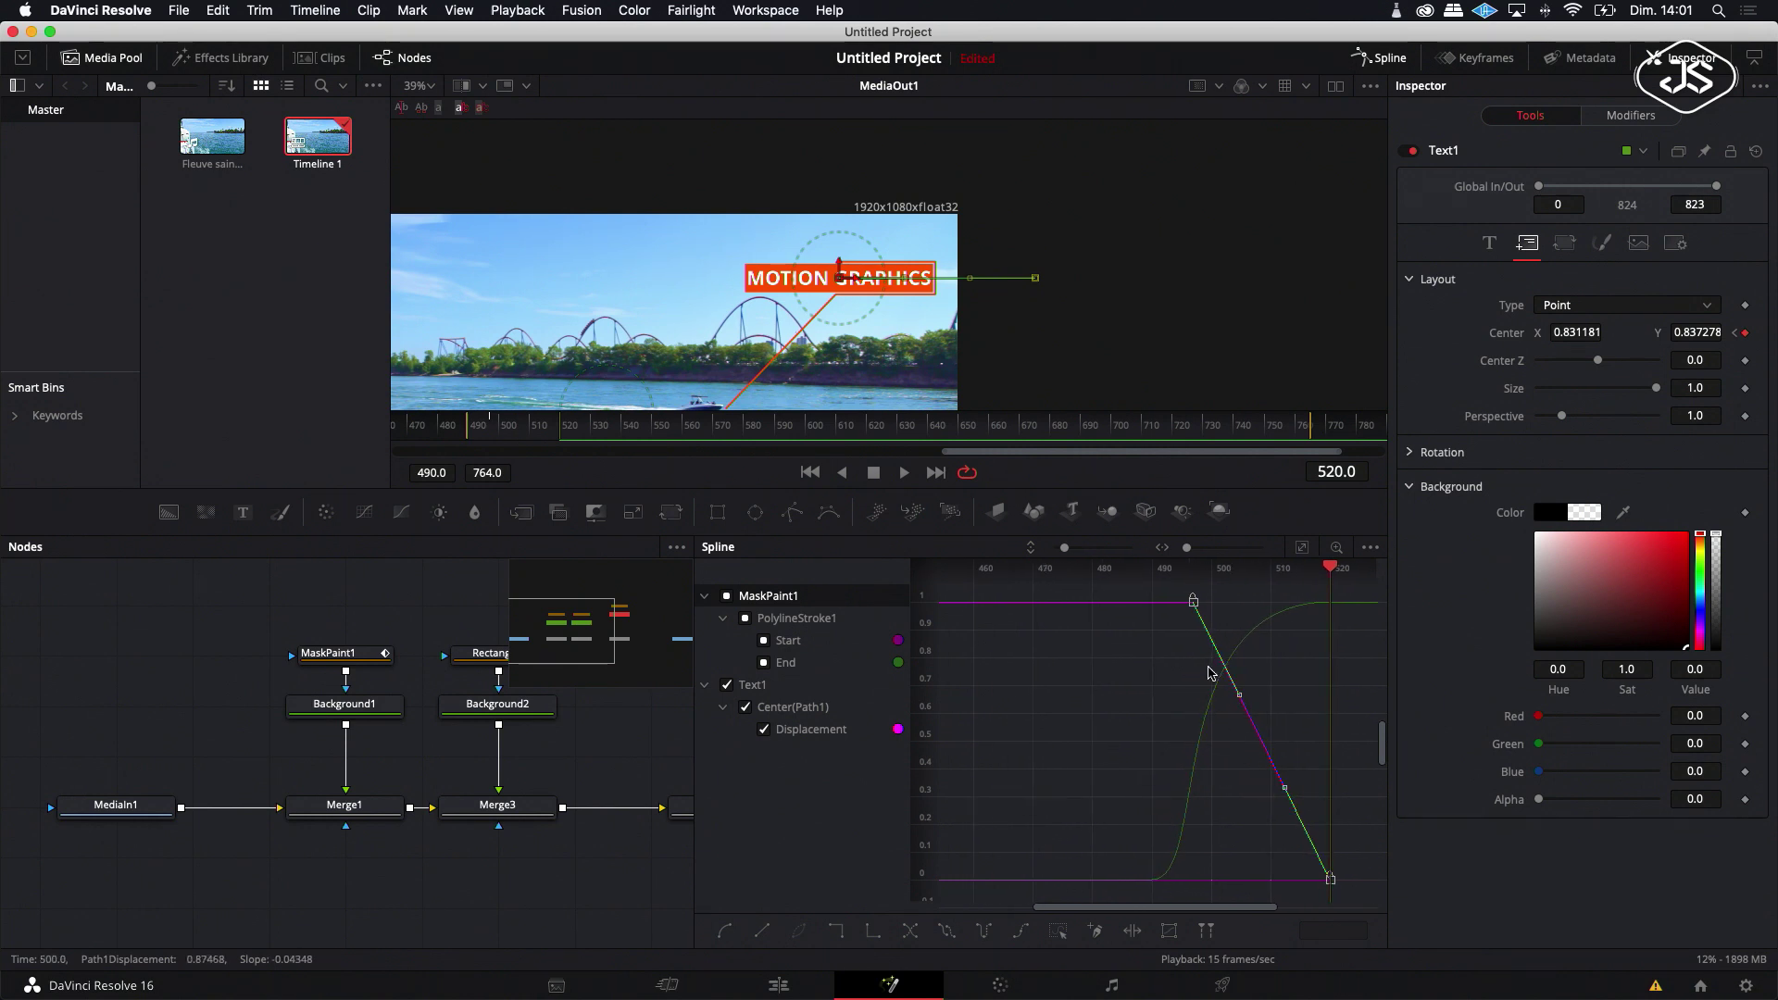
{"action": "left_click_drag", "start_coordinate": [1156, 576], "coordinate": [1102, 647]}
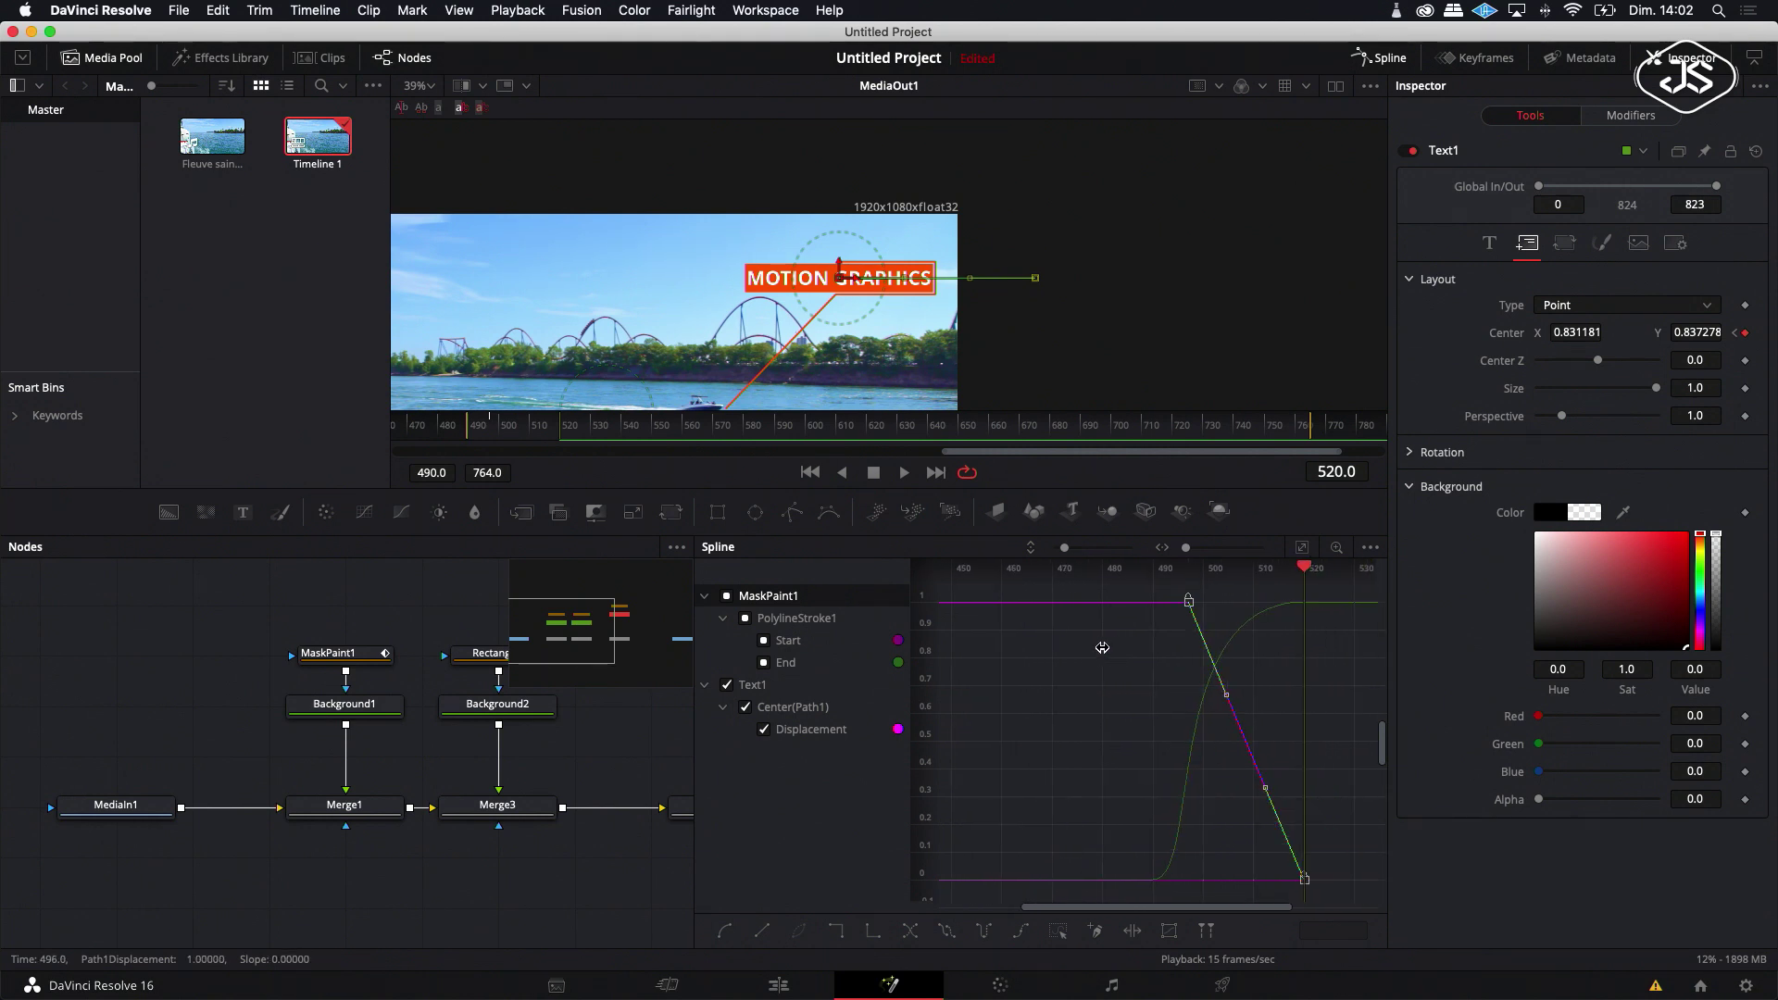
{"action": "left_click", "coordinate": [726, 932]}
{"action": "left_click_drag", "start_coordinate": [1224, 604], "coordinate": [1303, 601]}
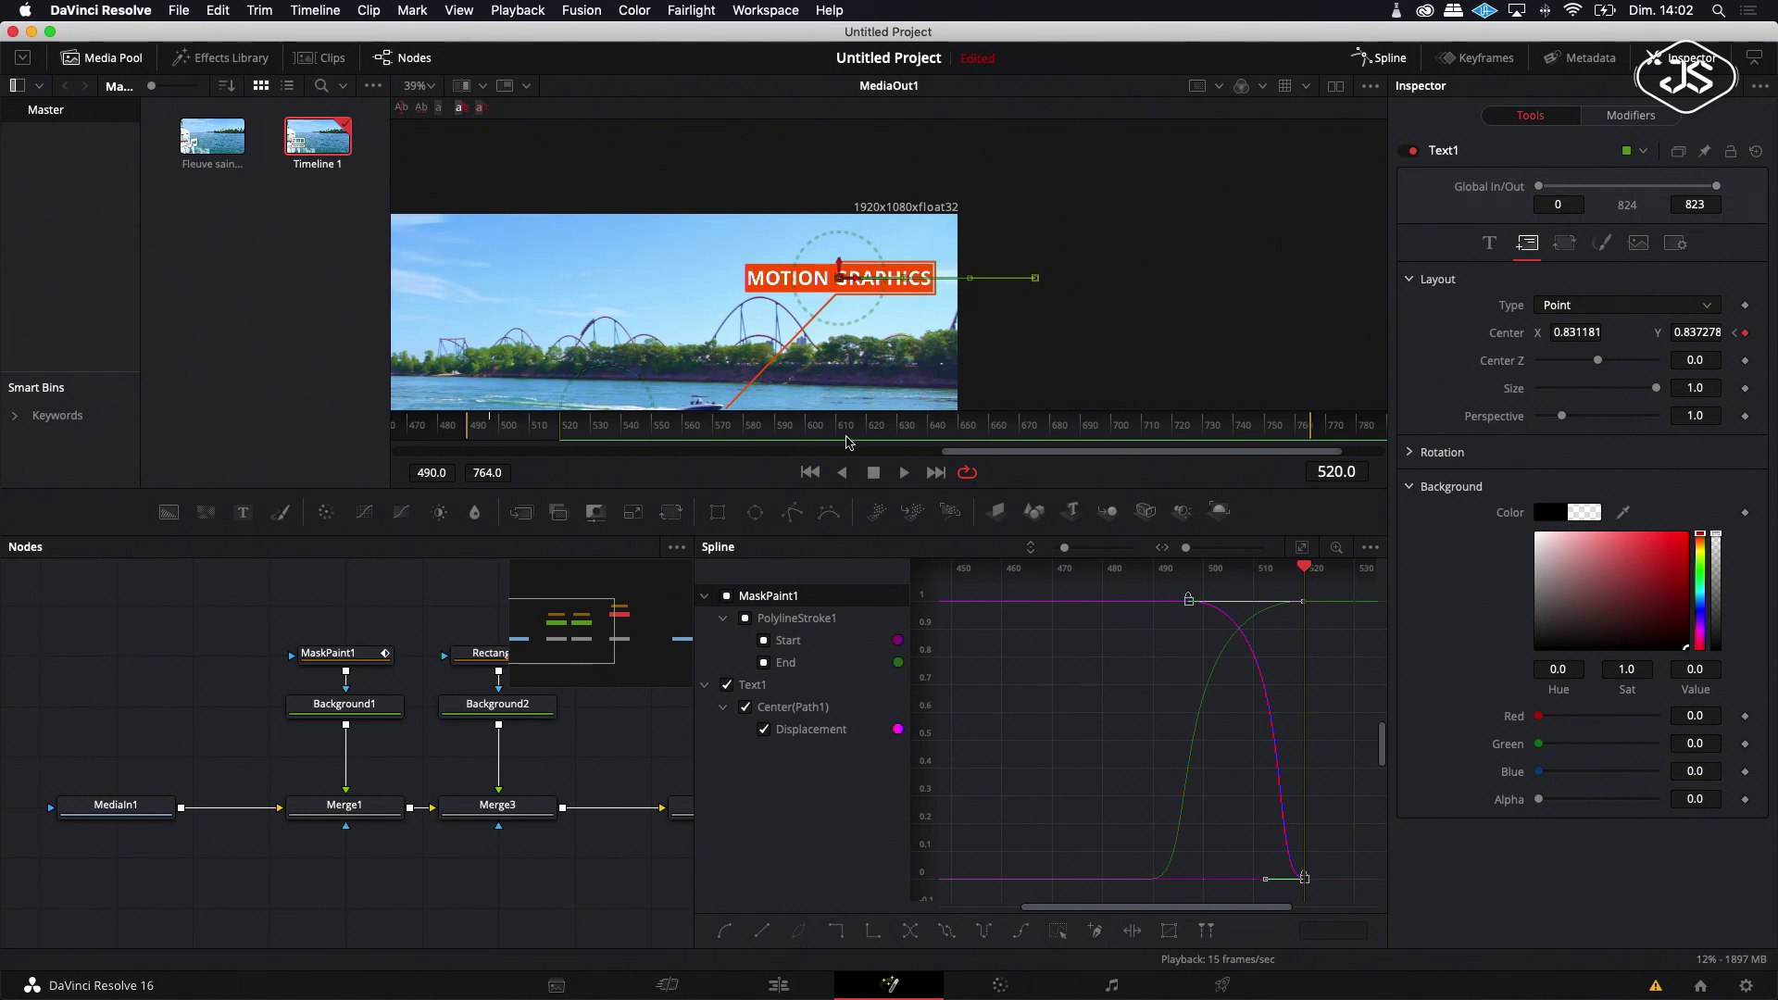
Step: Return the playhead to frame 497 and widen the node editor to show the Rectangle1 and Text1 branches
{"action": "left_click", "coordinate": [498, 426]}
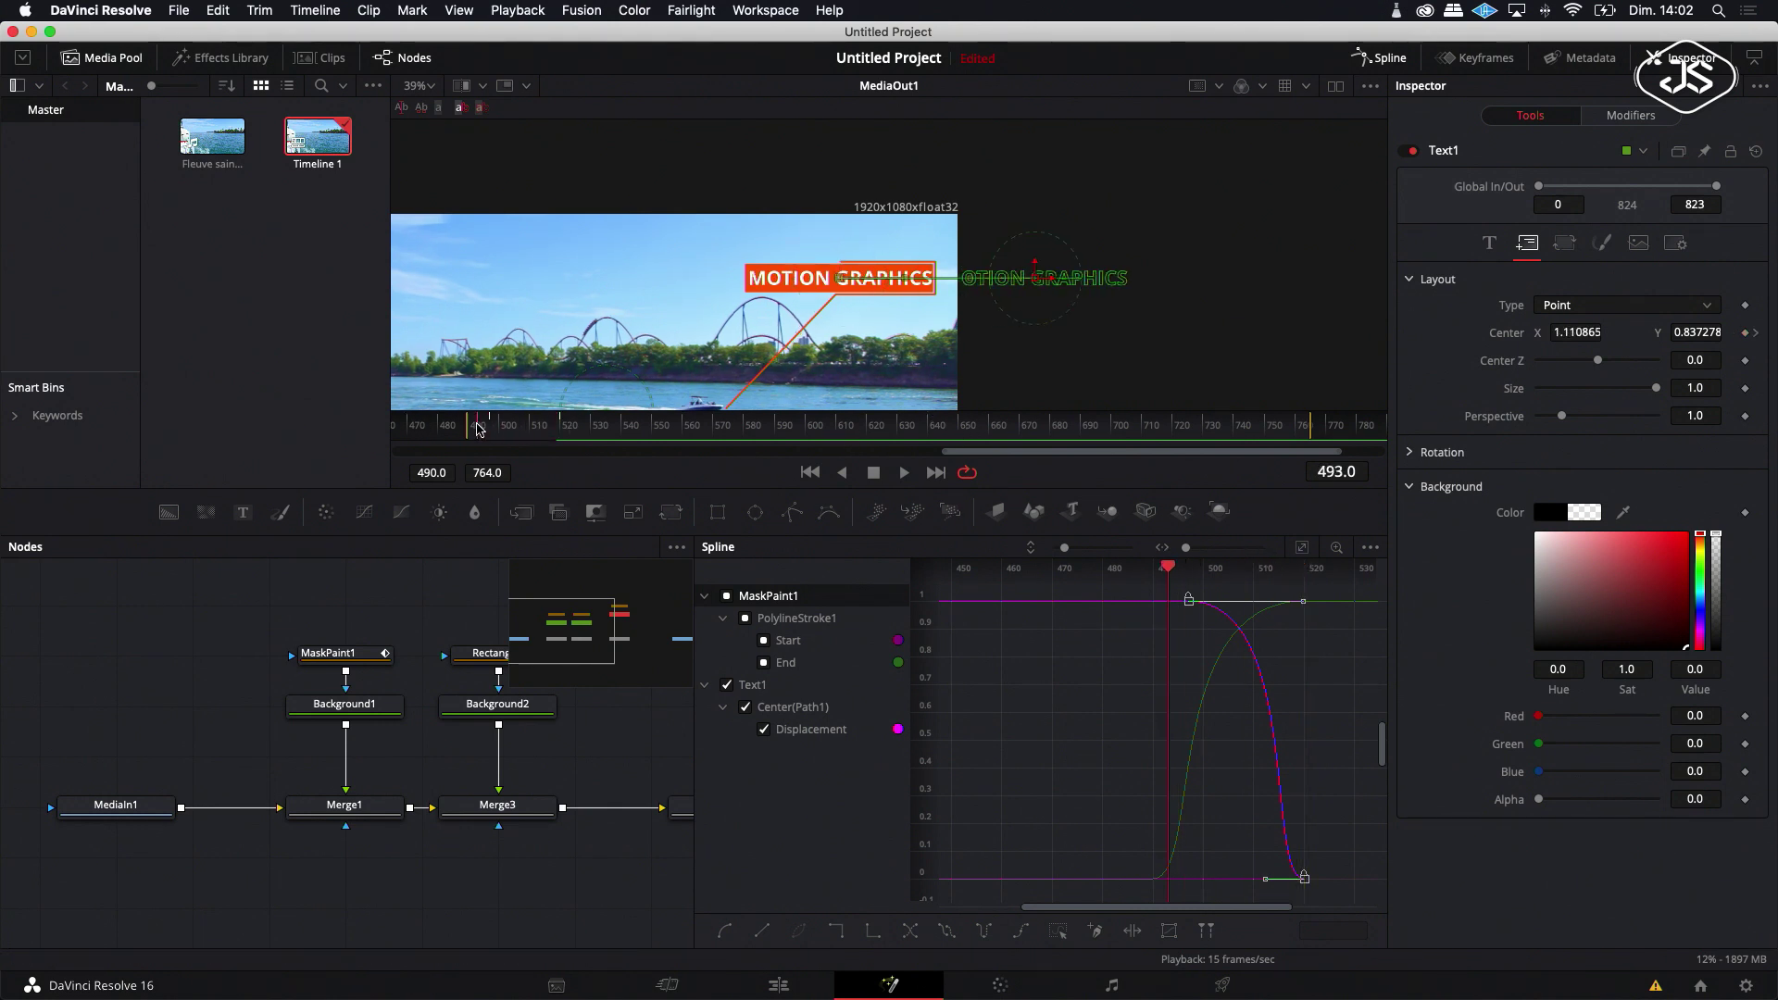
{"action": "mouse_move", "coordinate": [498, 426]}
{"action": "left_mouse_down"}
{"action": "mouse_move", "coordinate": [562, 430]}
{"action": "mouse_move", "coordinate": [492, 428]}
{"action": "left_mouse_up"}
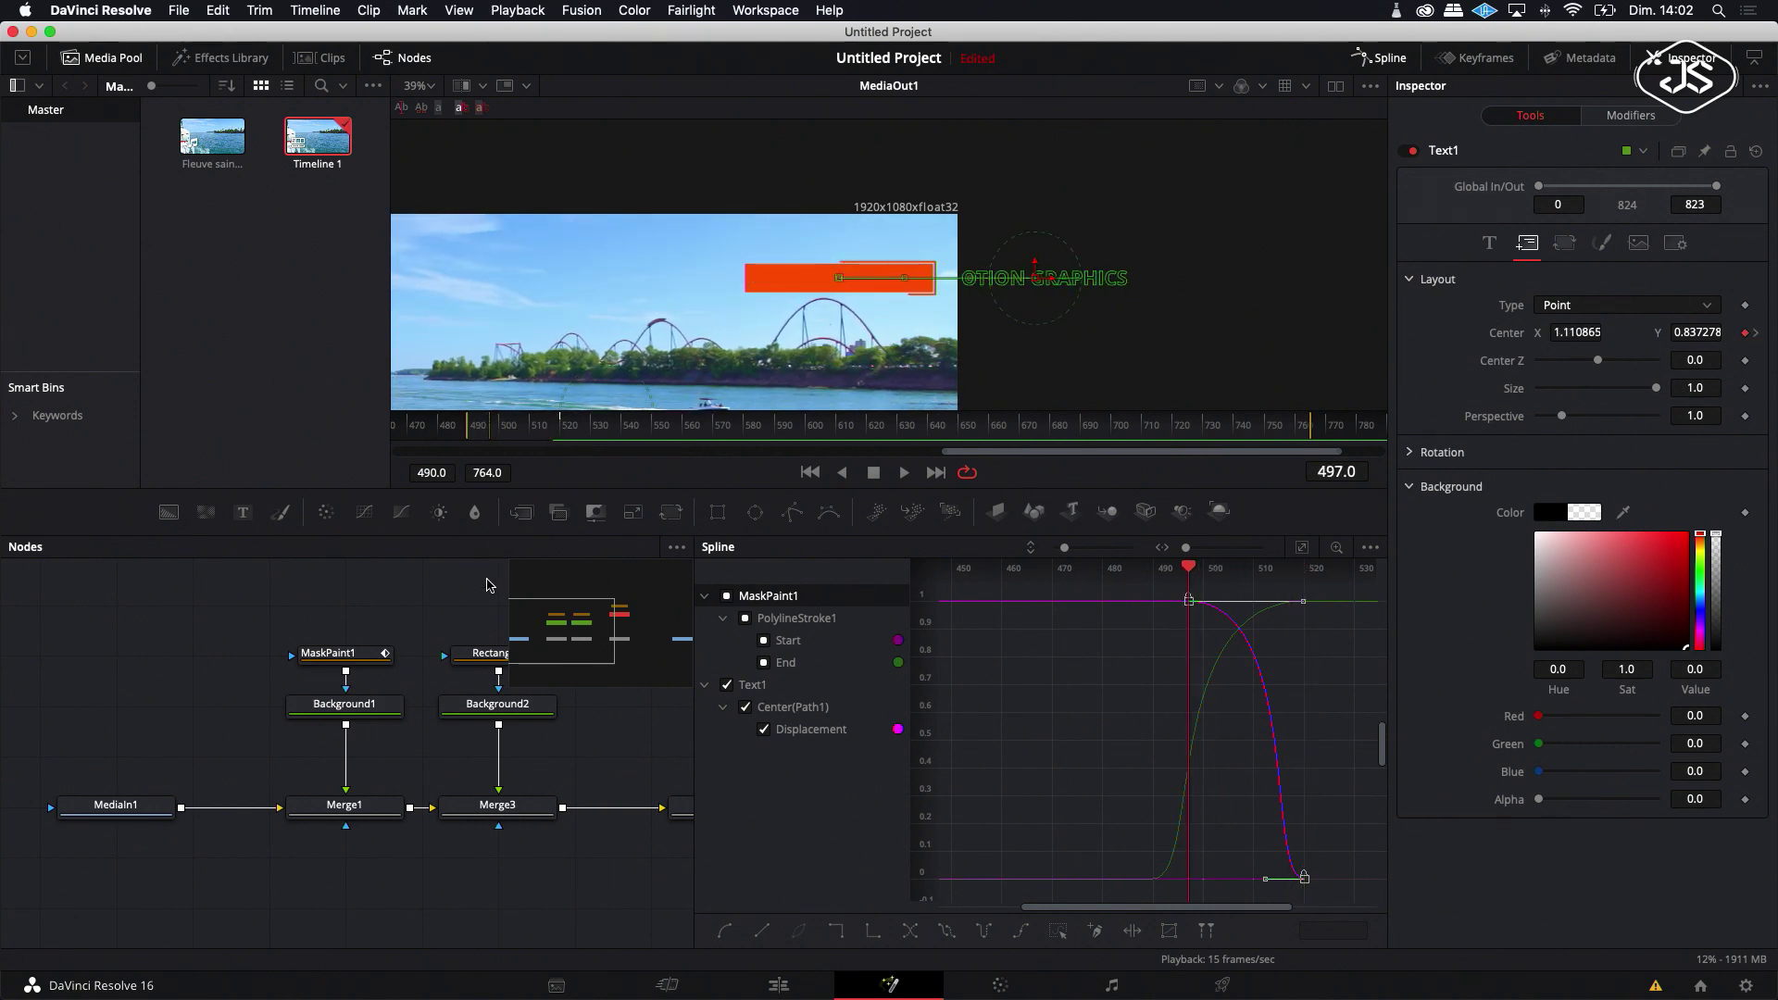
{"action": "left_click", "coordinate": [356, 654]}
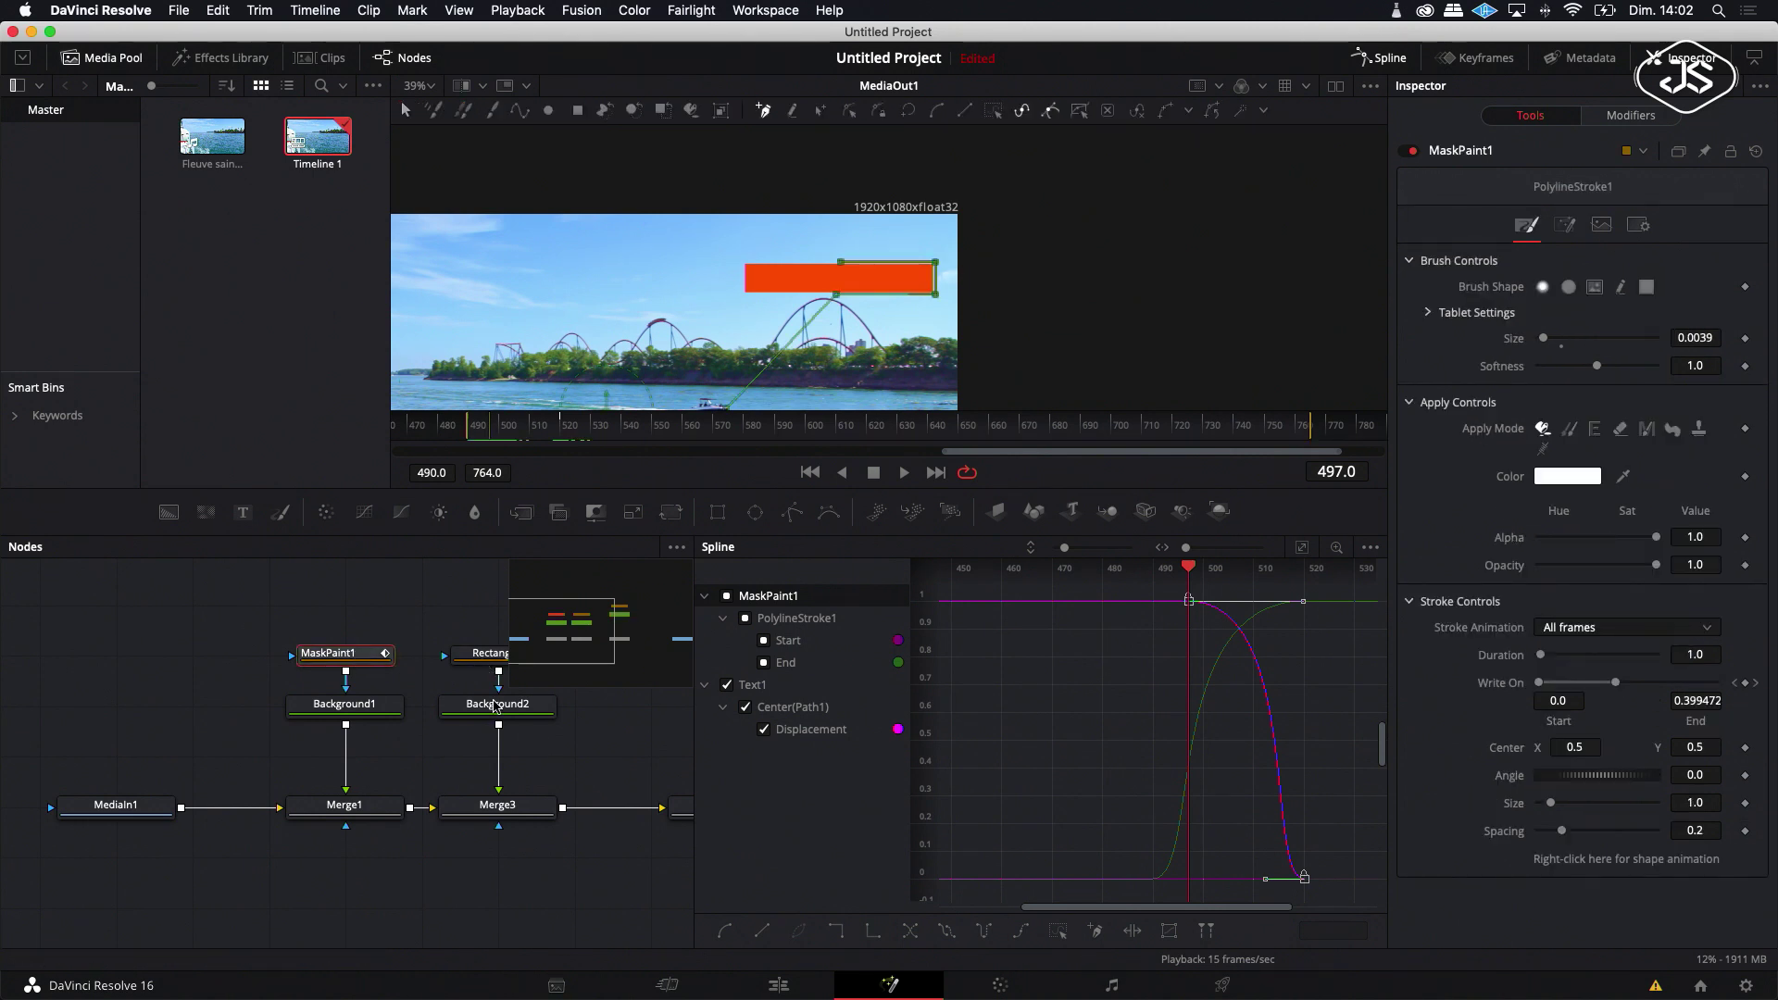
{"action": "scroll", "coordinate": [544, 744], "scroll_direction": "right", "scroll_amount": 3}
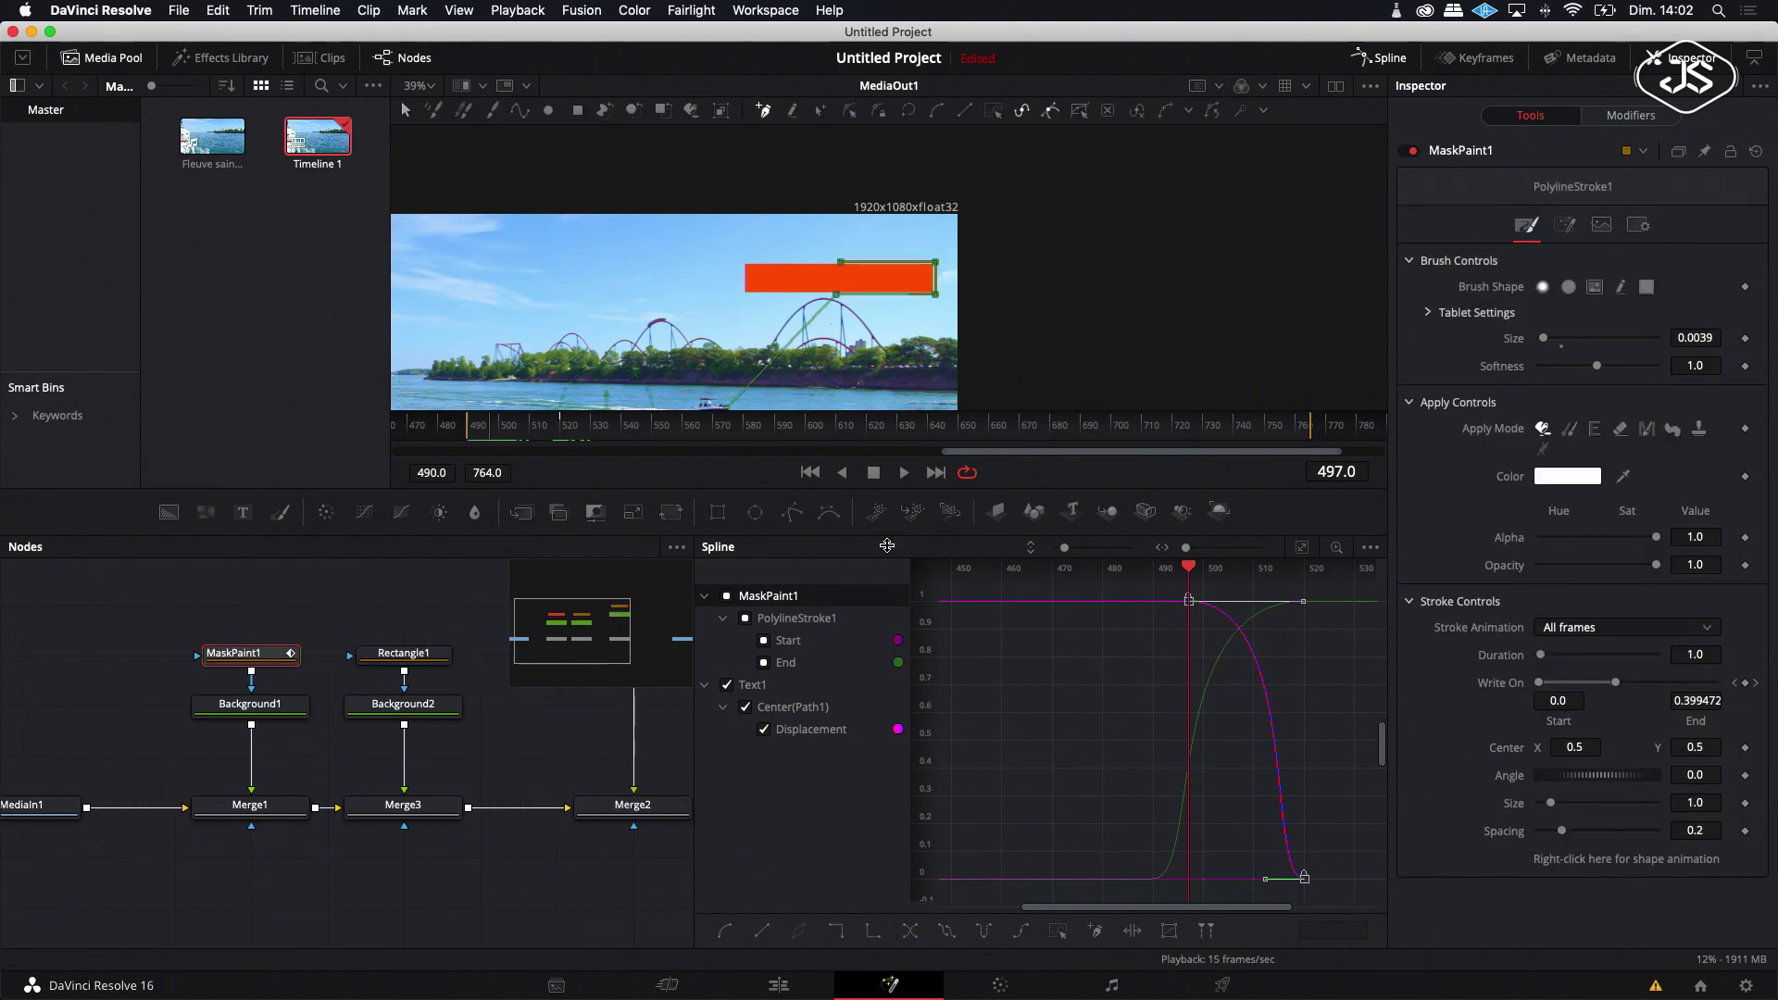
{"action": "left_click_drag", "start_coordinate": [700, 678], "coordinate": [841, 679]}
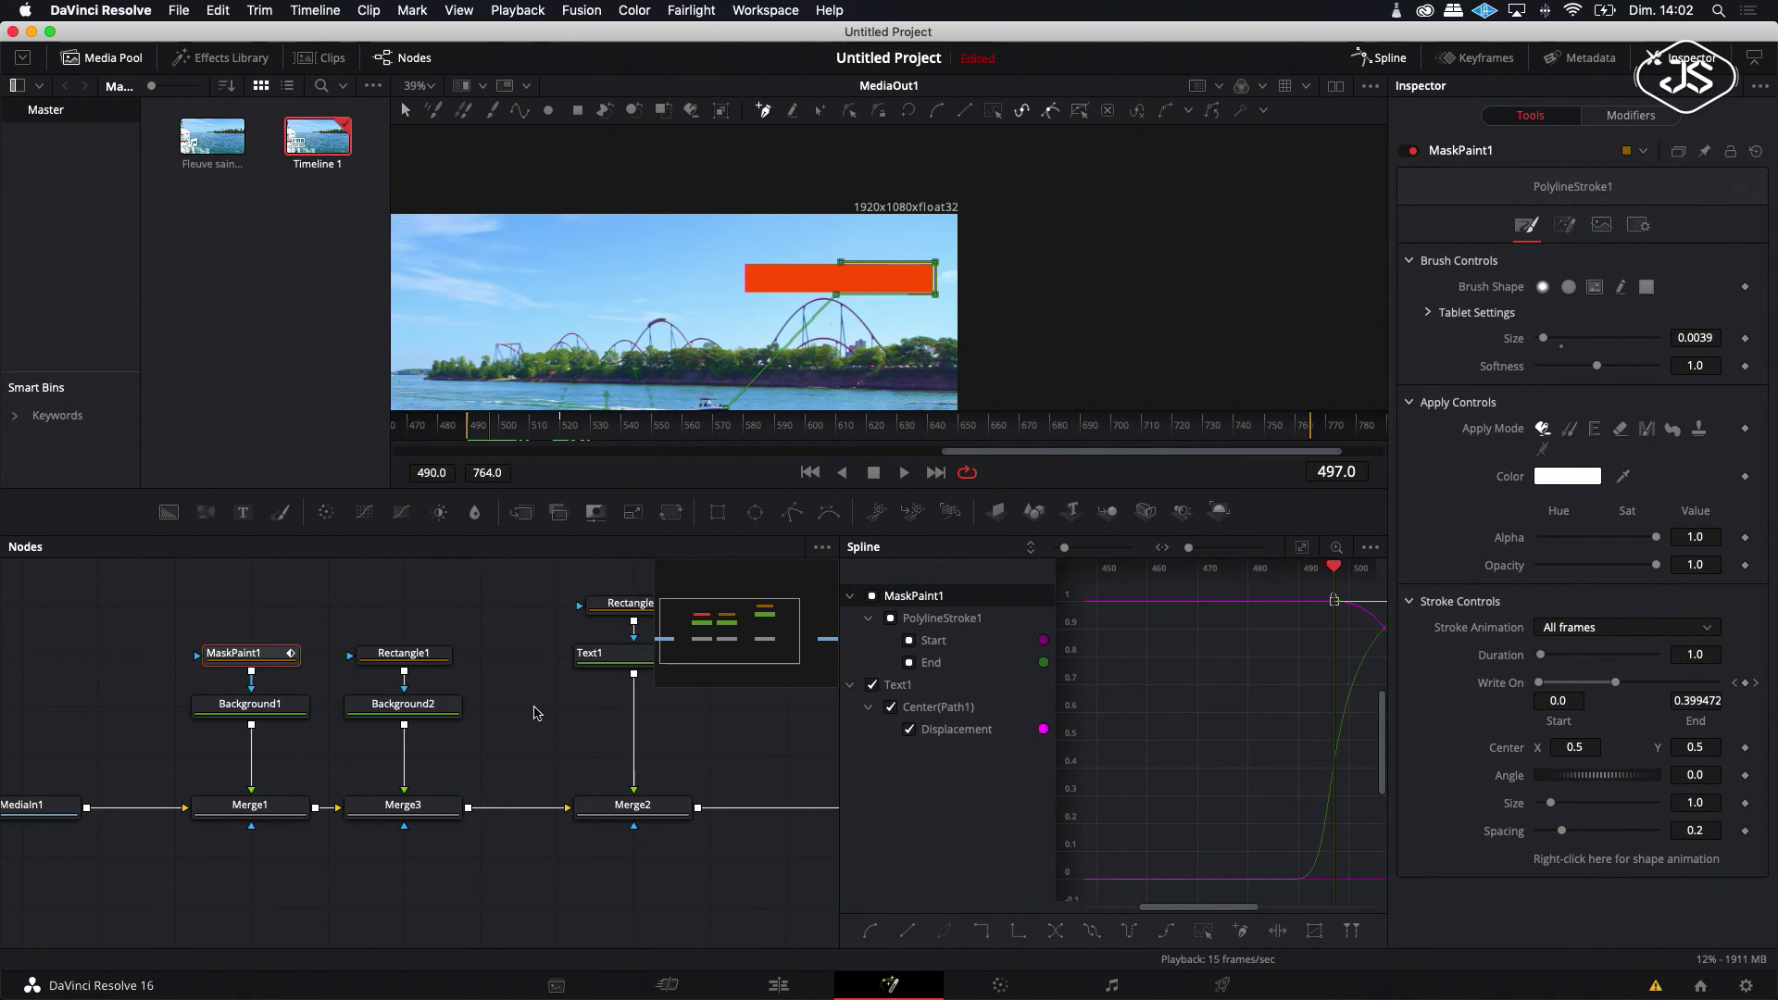
Step: Insert a rectangle mask between Rectangle1 and Background2, centred at about X 1.219, Y 0.782, with its paint mode set to Subtract
{"action": "left_click", "coordinate": [405, 655]}
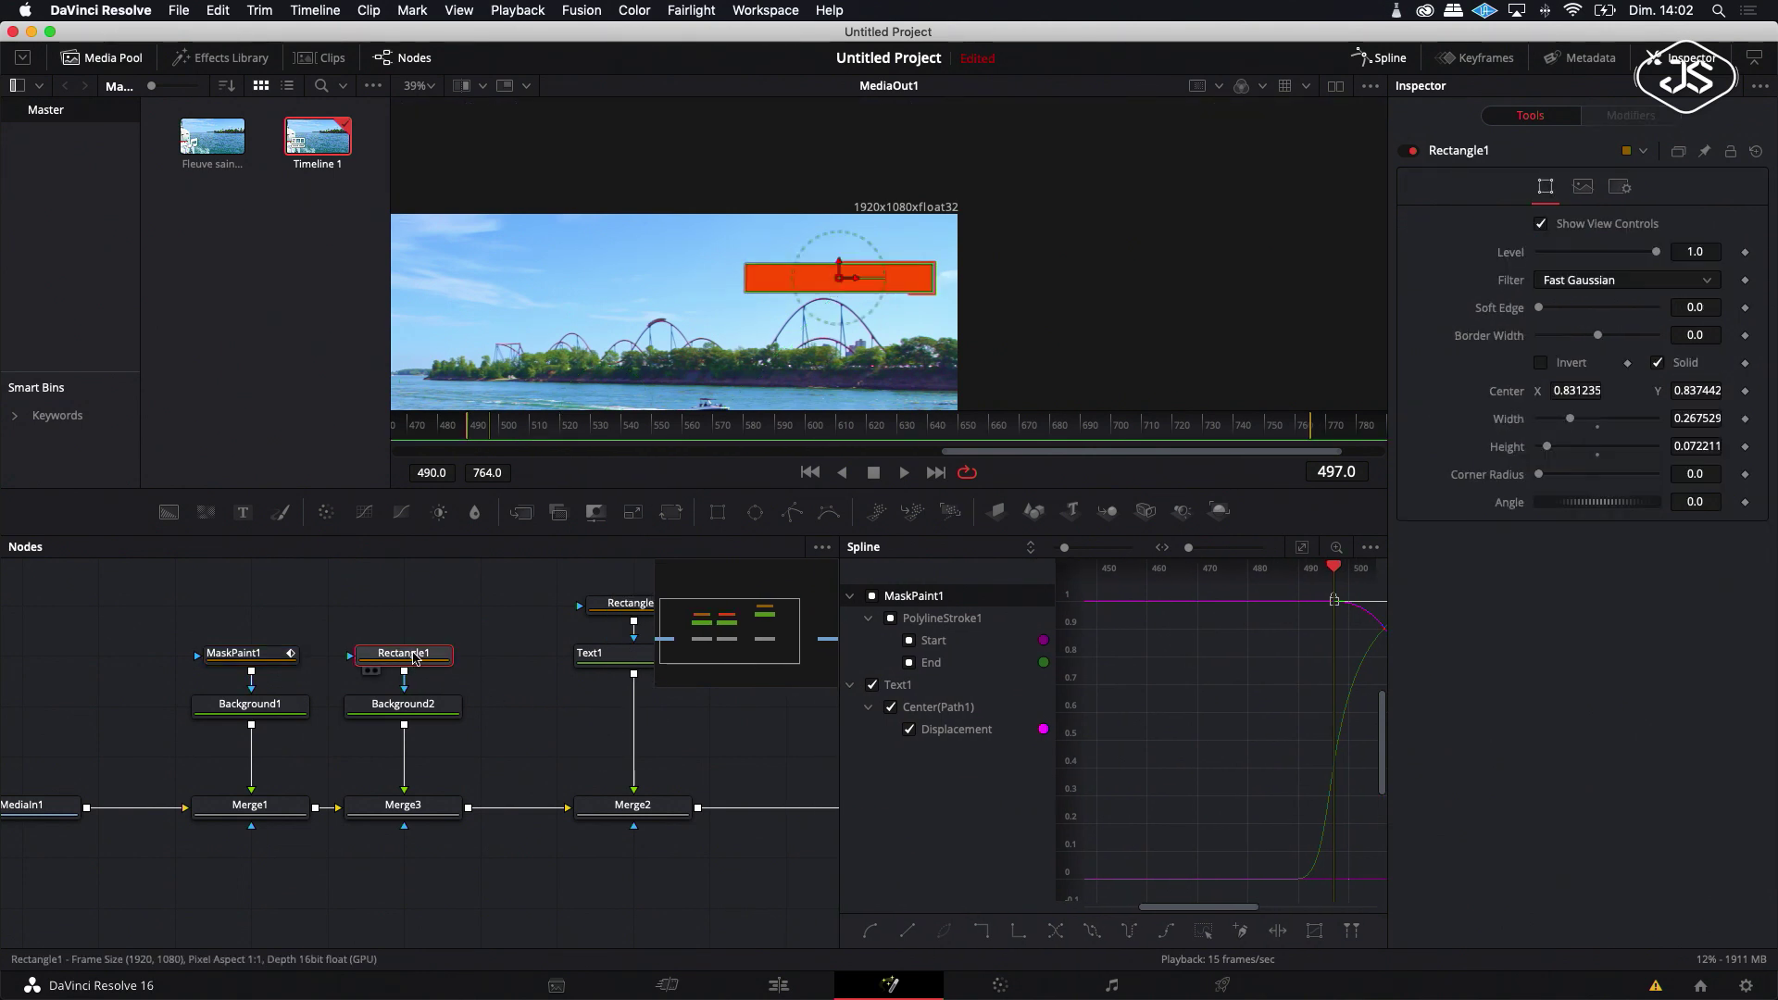
{"action": "left_click_drag", "start_coordinate": [413, 658], "coordinate": [414, 609]}
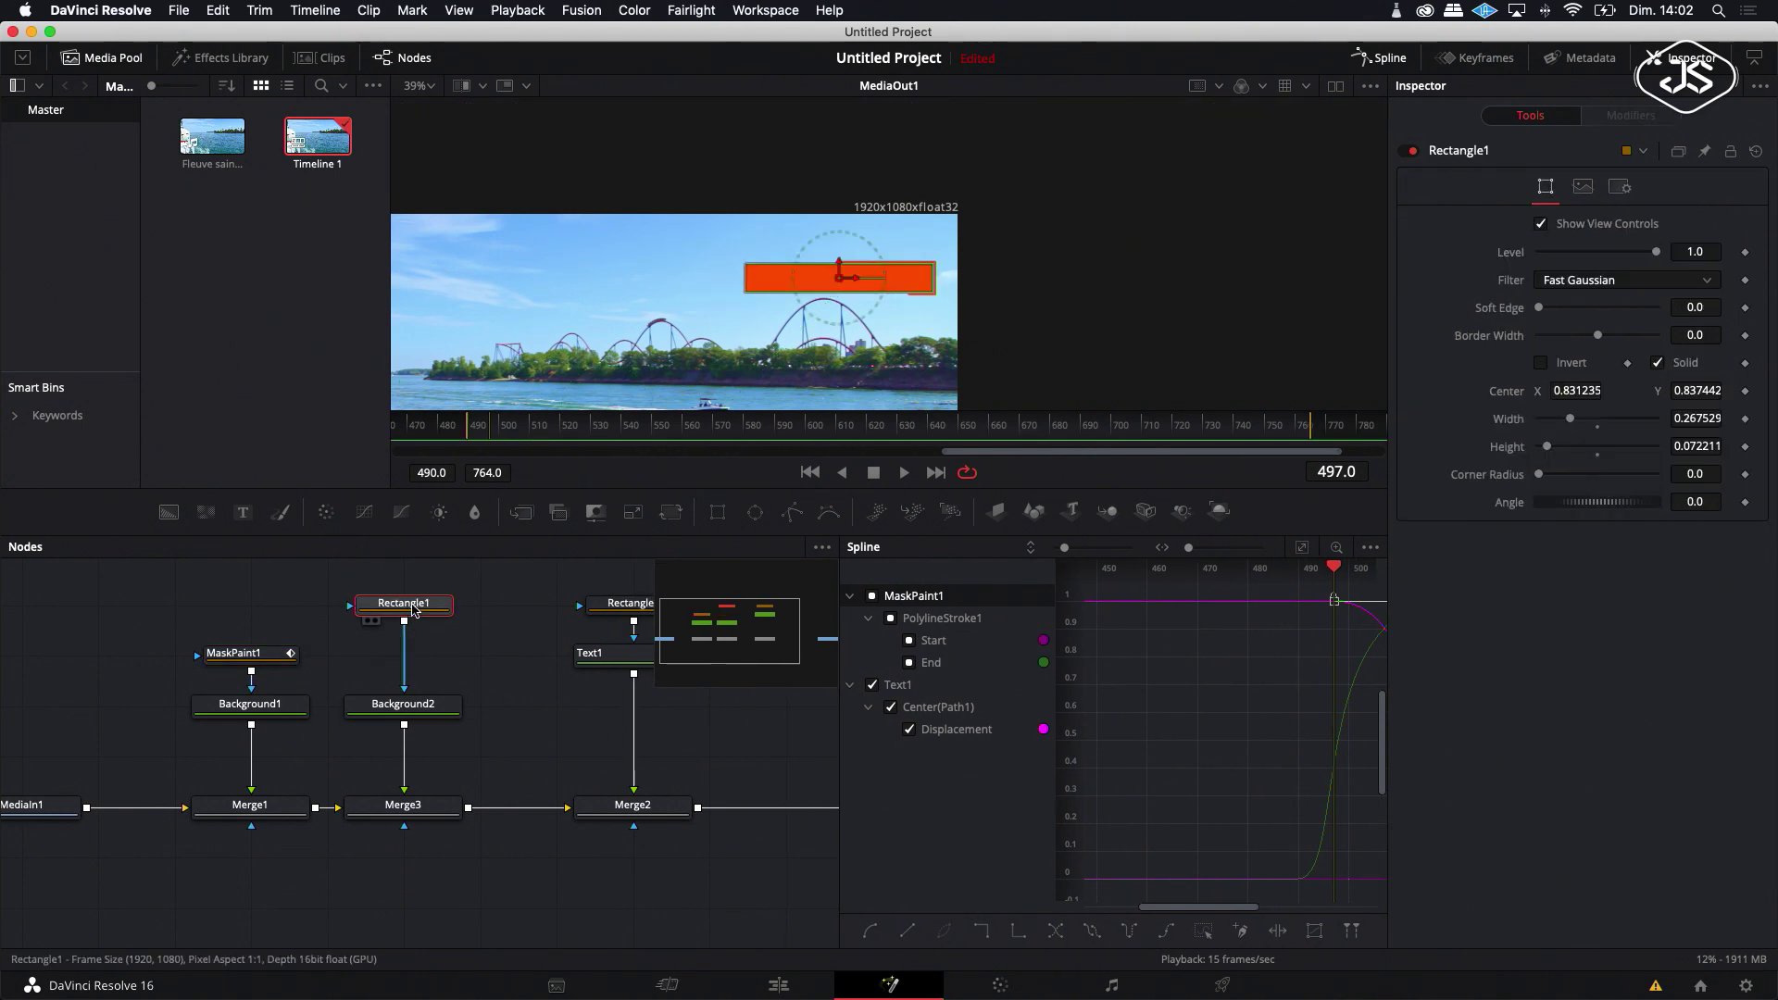
{"action": "left_click", "coordinate": [718, 511]}
{"action": "left_click_drag", "start_coordinate": [606, 398], "coordinate": [1129, 308]}
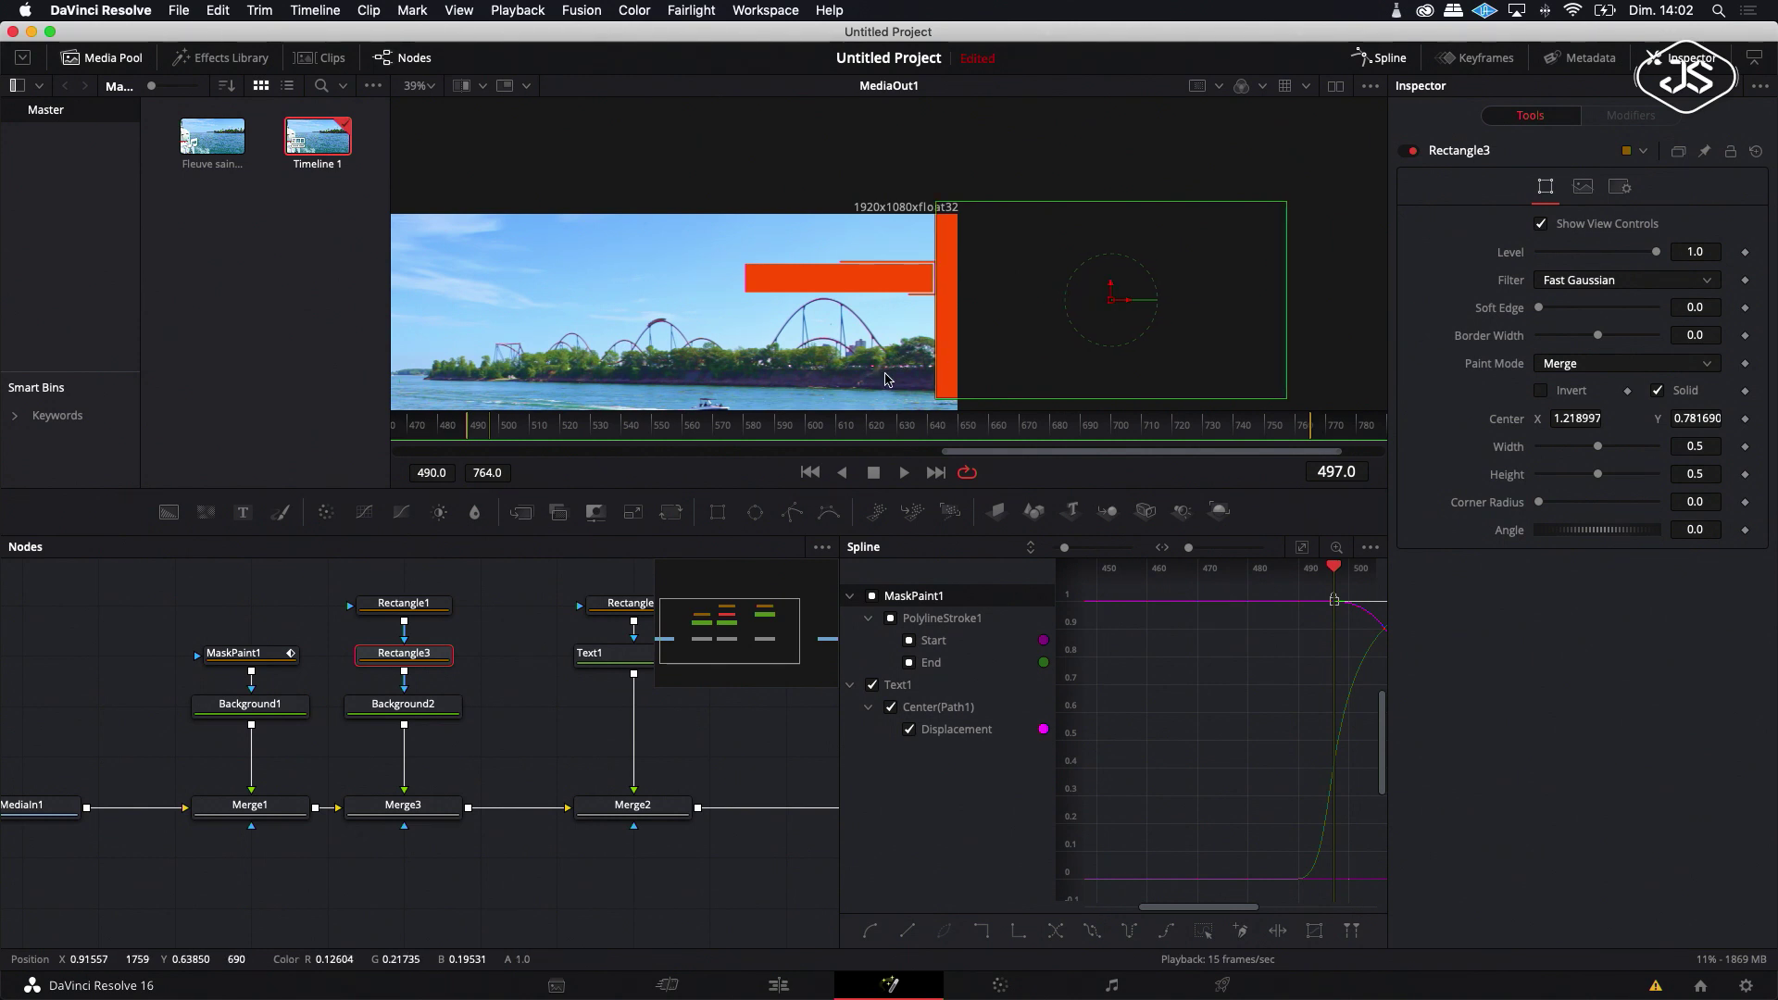
{"action": "left_click", "coordinate": [1706, 364]}
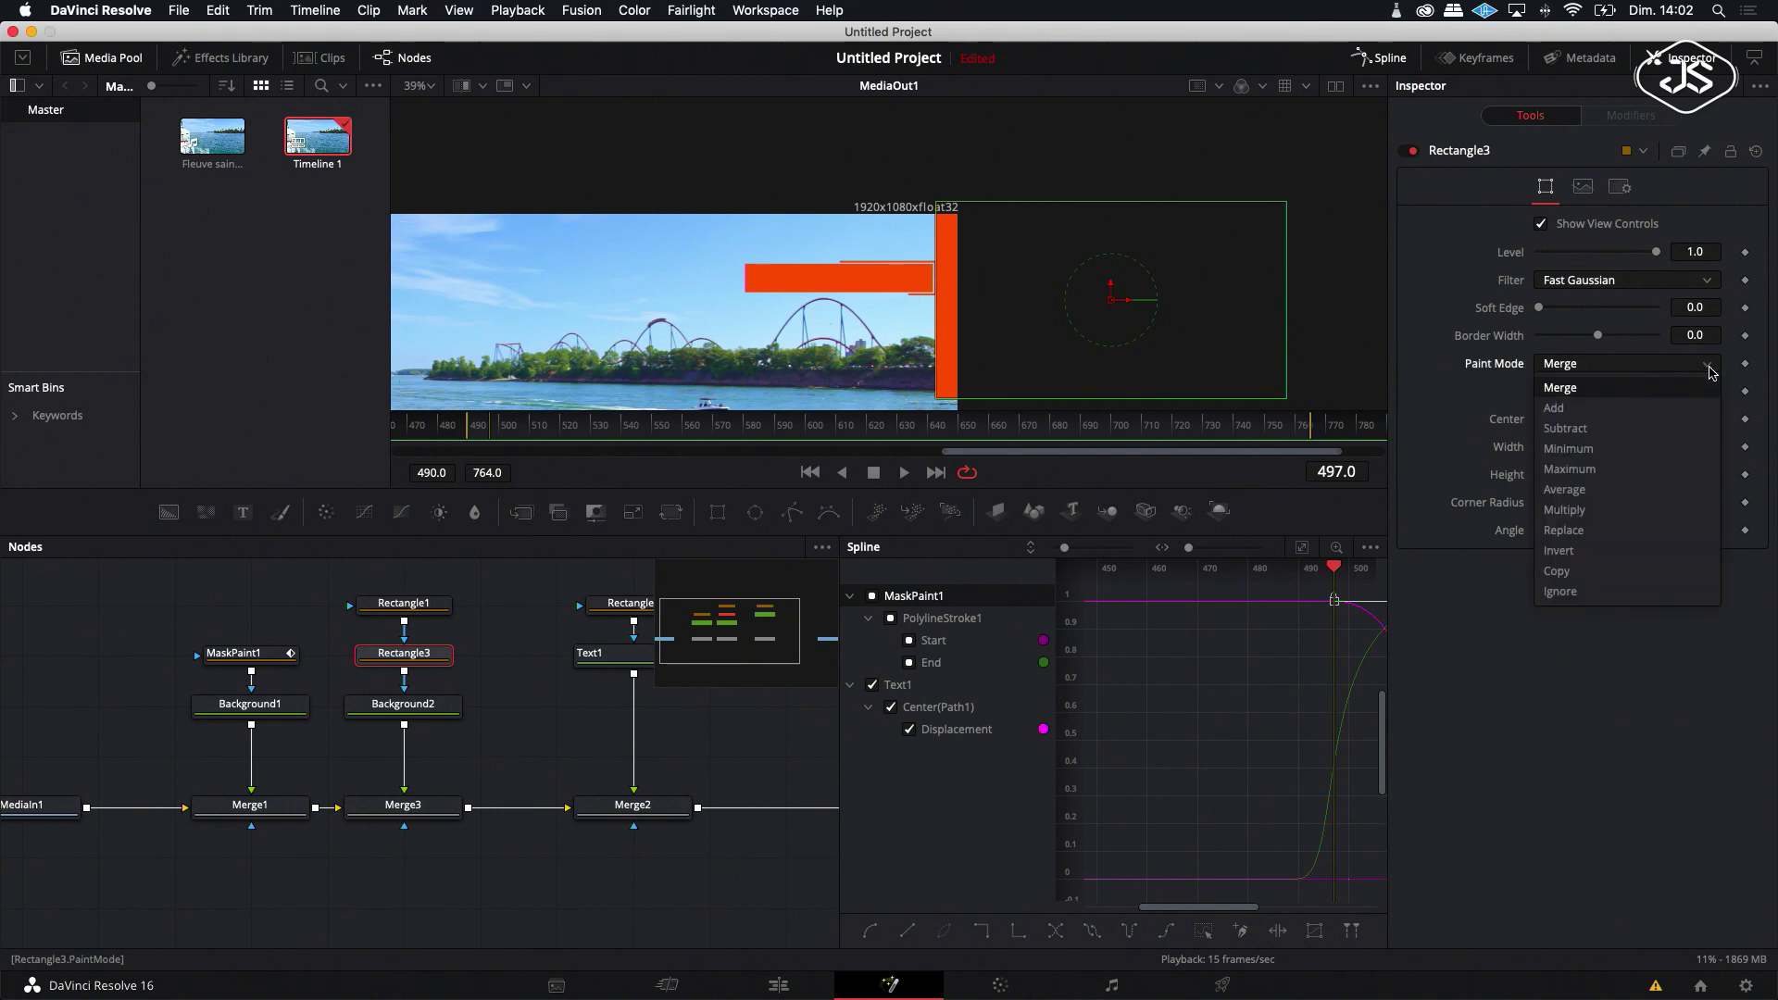
{"action": "left_click", "coordinate": [1597, 431]}
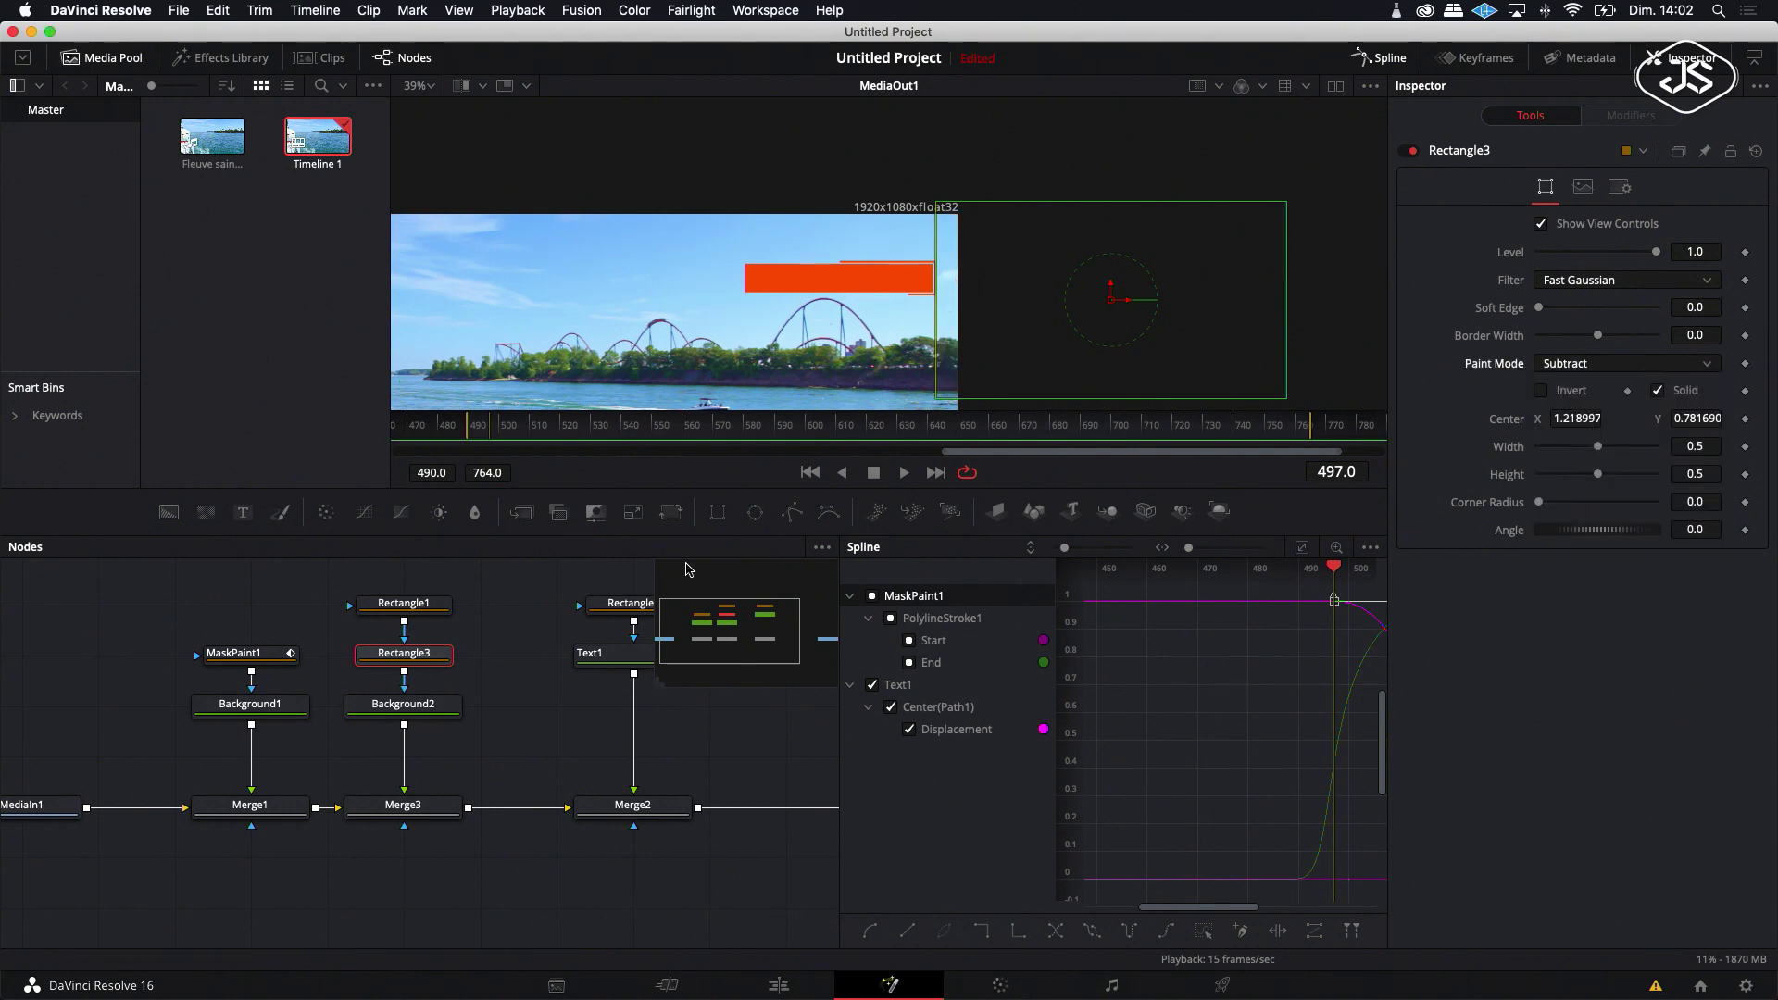
Step: Keyframe Rectangle1's centre at frame 497, then move the rectangle outside the image to about X 1.115 at frame 520
{"action": "left_click", "coordinate": [405, 607]}
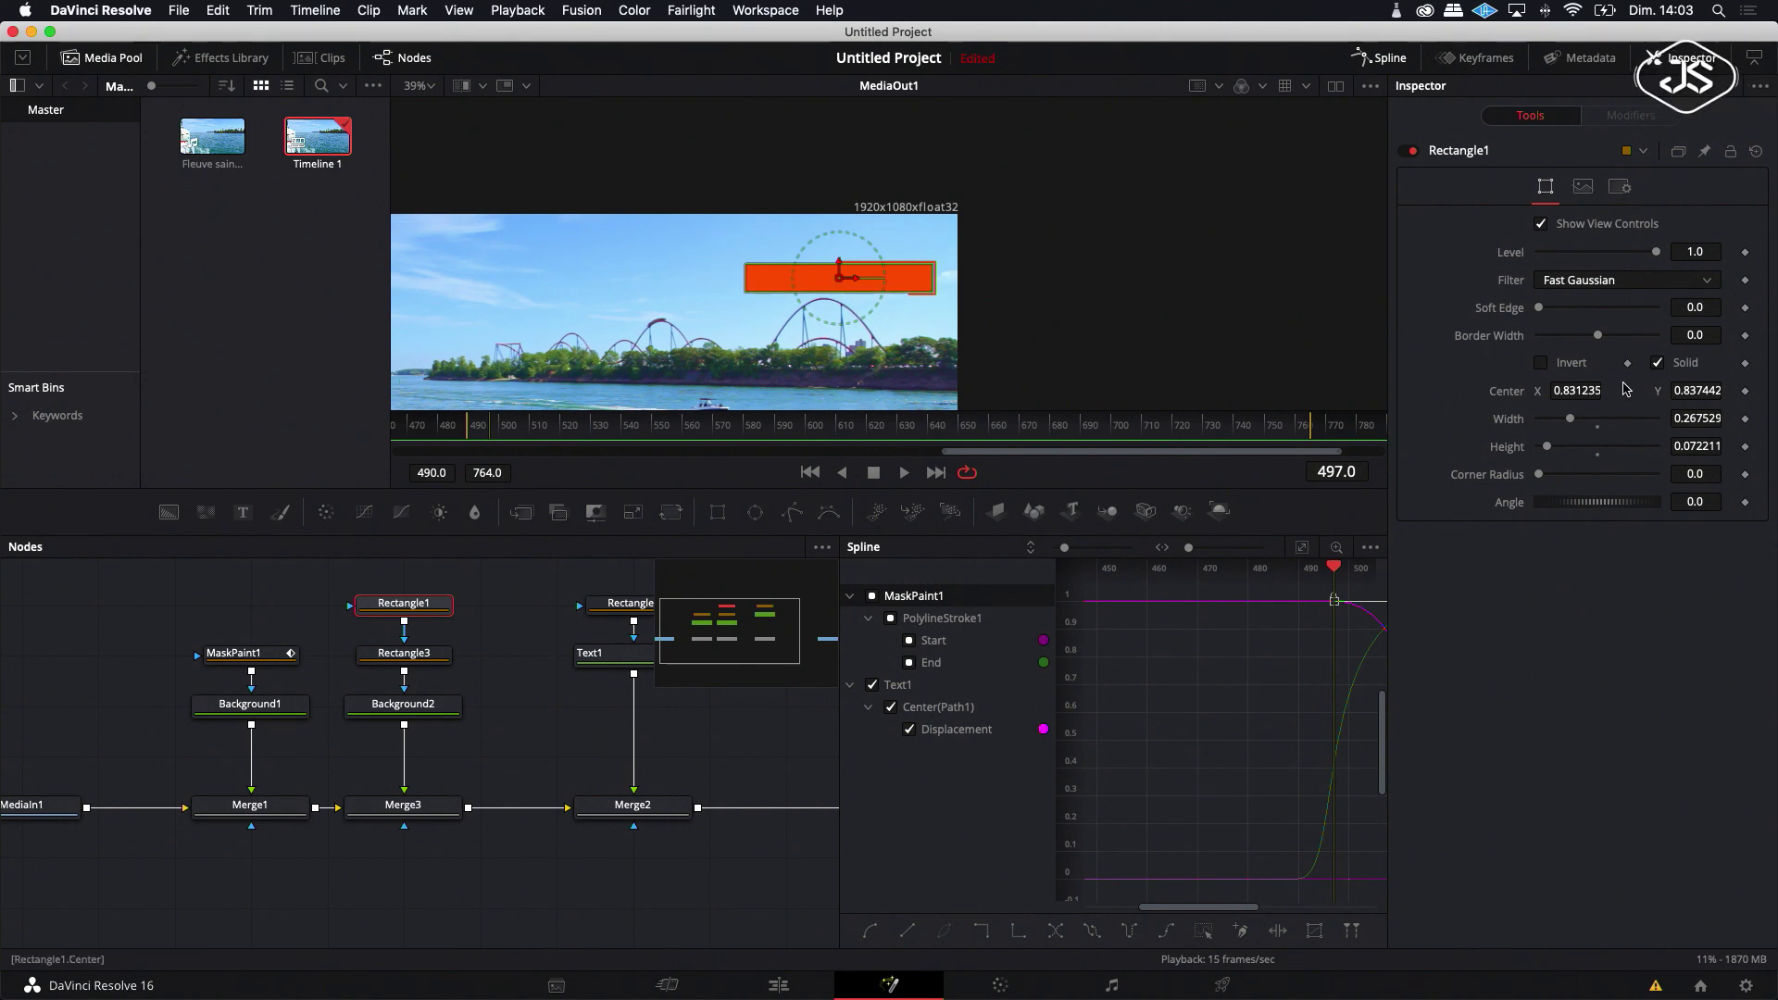
{"action": "left_click", "coordinate": [1745, 391]}
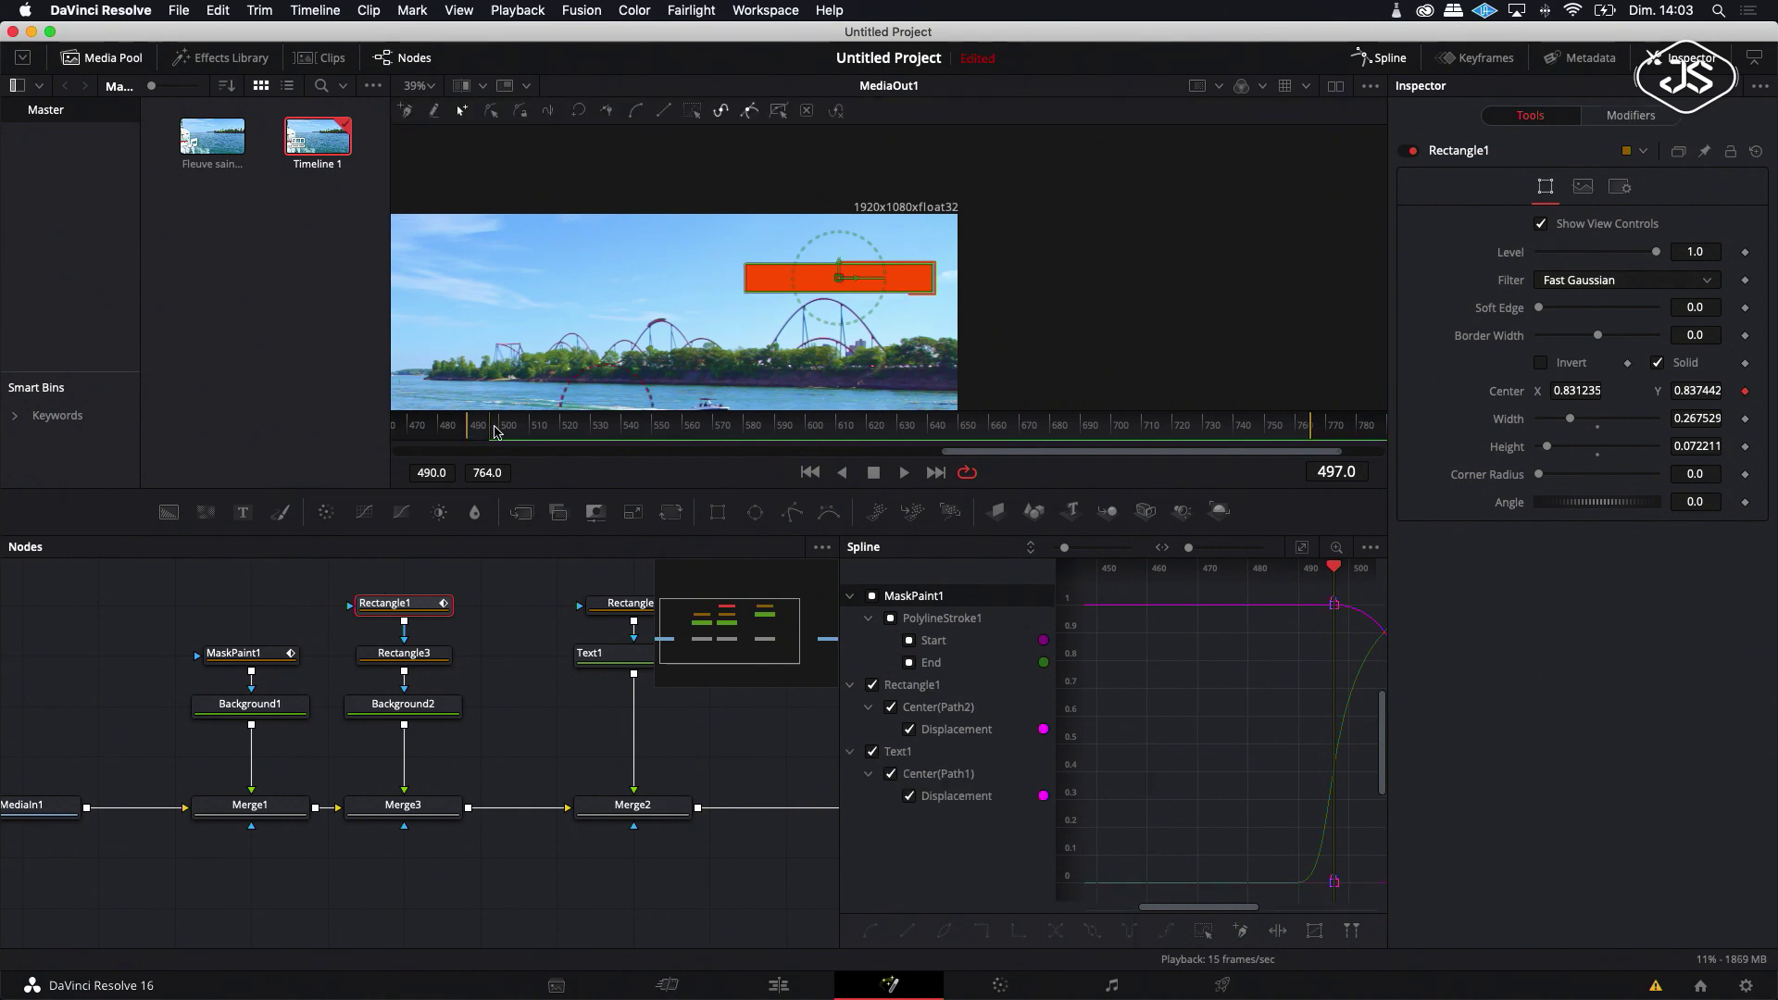
{"action": "left_click_drag", "start_coordinate": [490, 431], "coordinate": [560, 437]}
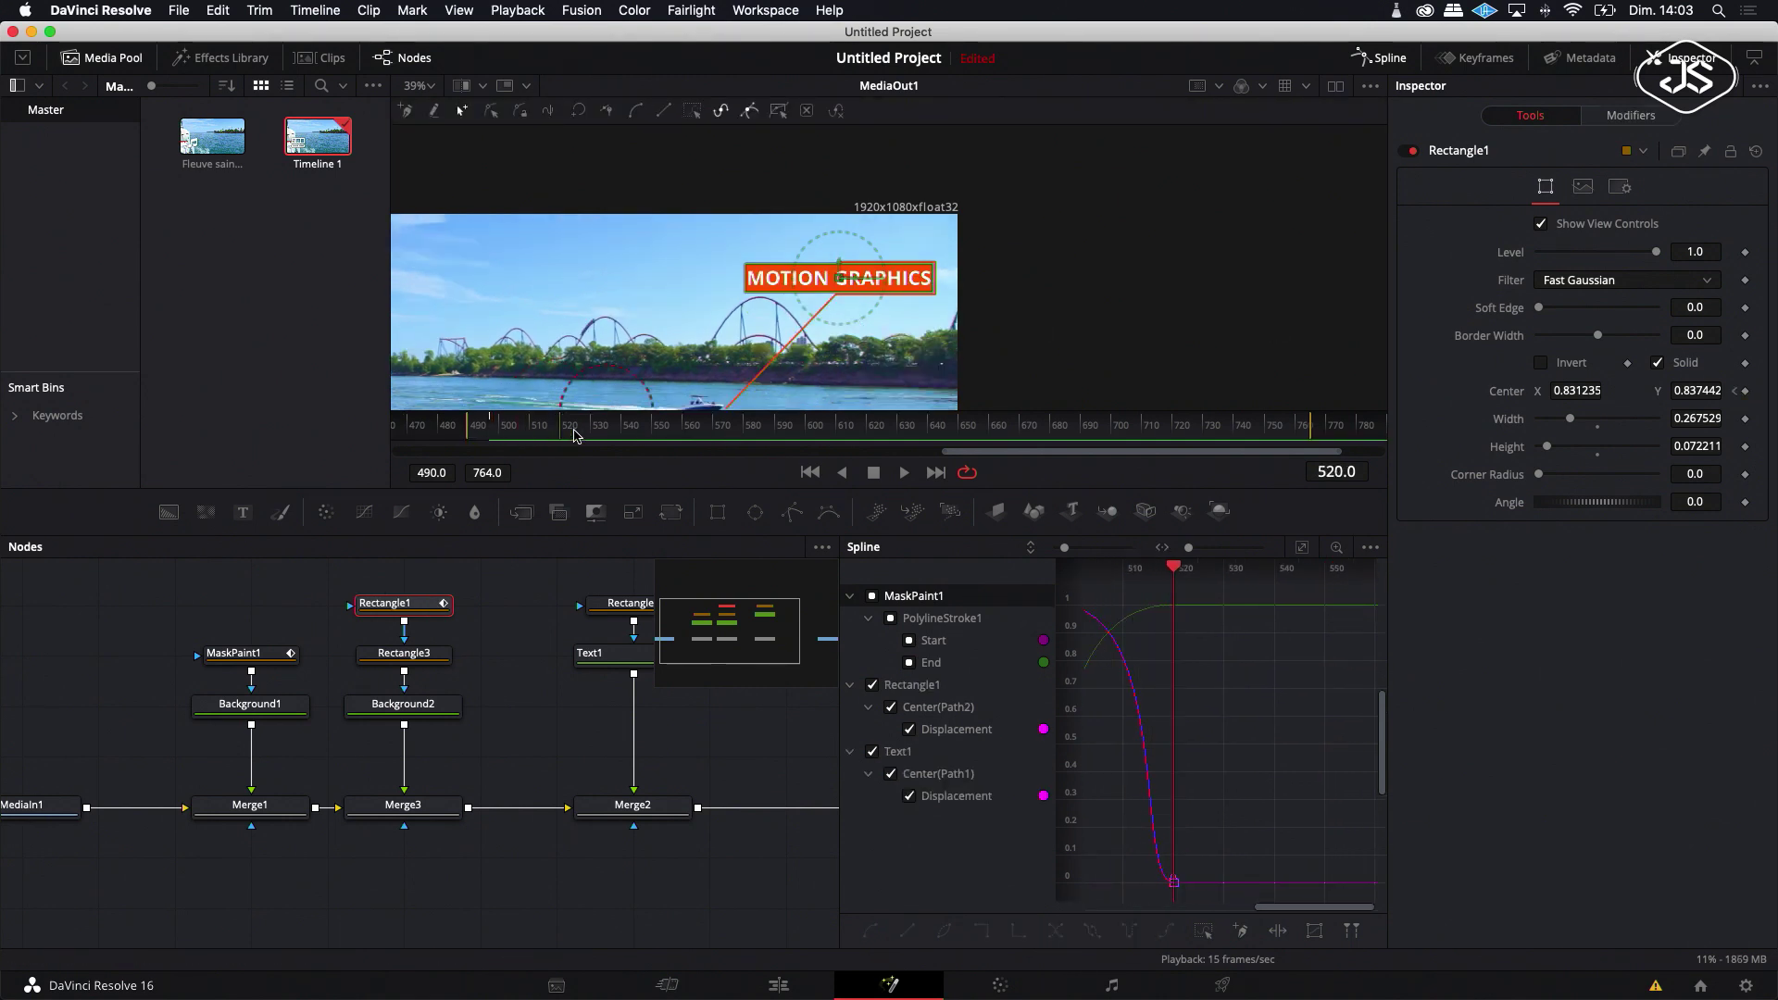
{"action": "left_click_drag", "start_coordinate": [919, 282], "coordinate": [1057, 286]}
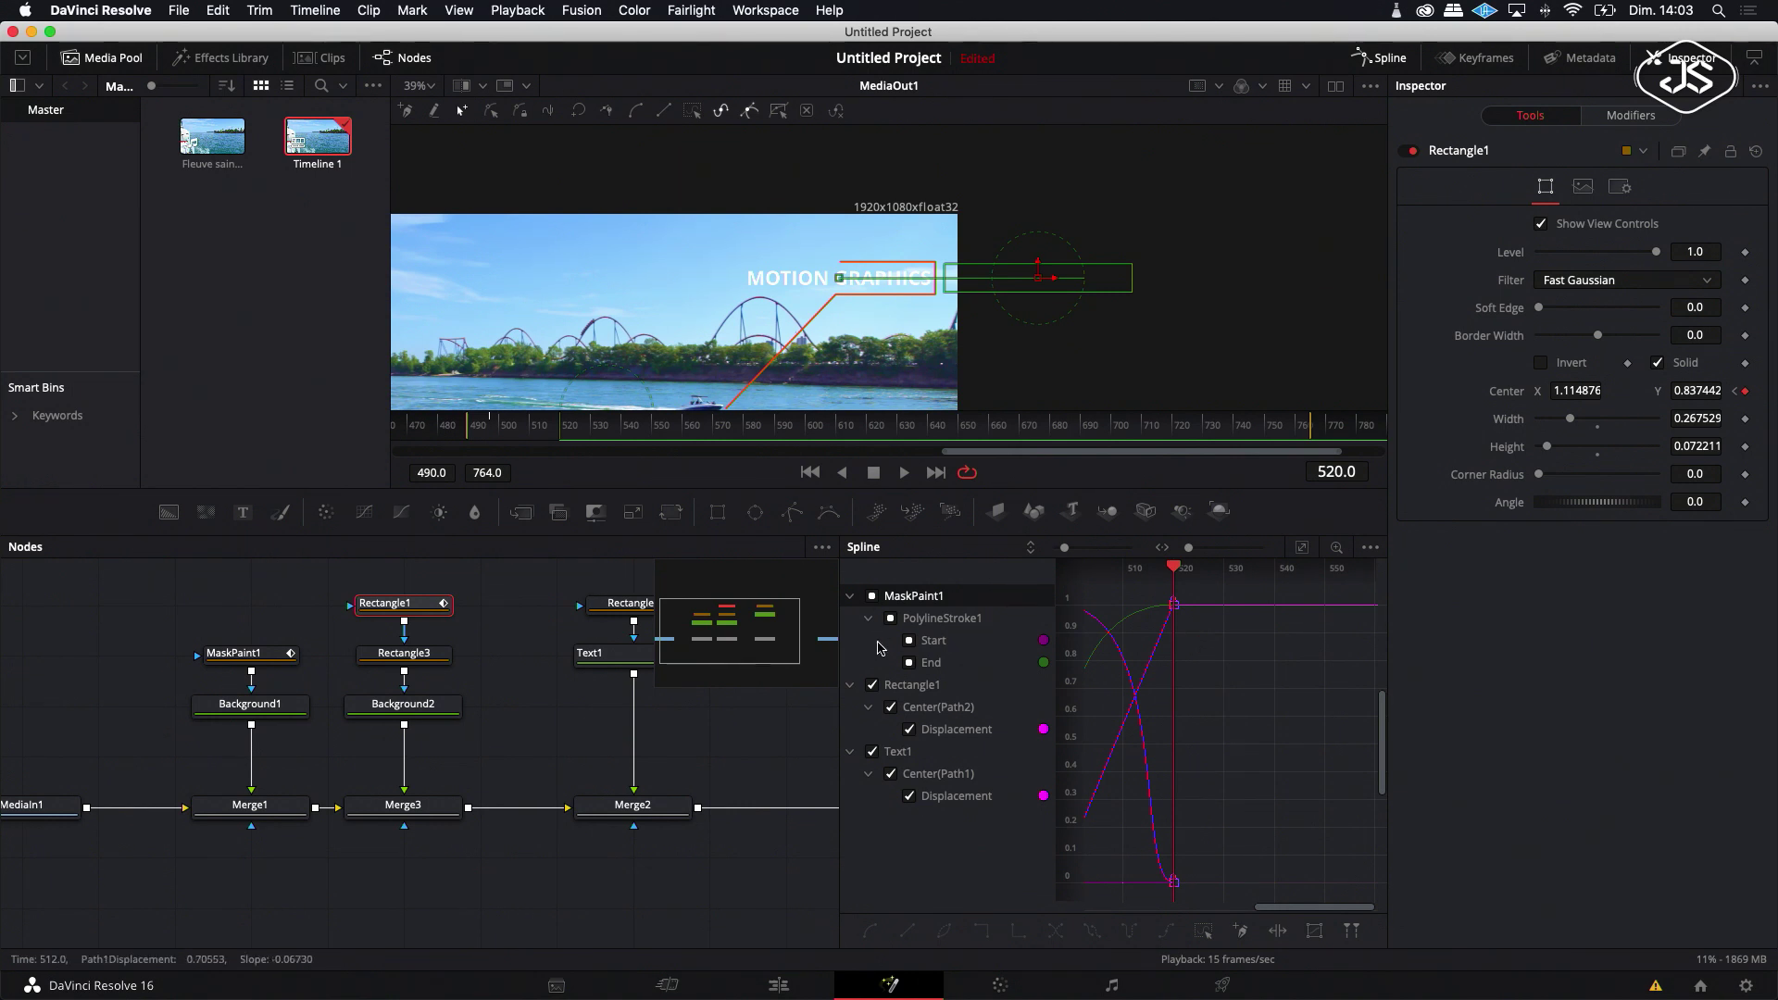
Step: Hide Text1's curve in the spline editor and reverse Rectangle1's displacement keyframes
{"action": "left_click", "coordinate": [872, 752]}
{"action": "scroll", "coordinate": [1194, 697], "scroll_direction": "left", "scroll_amount": 3}
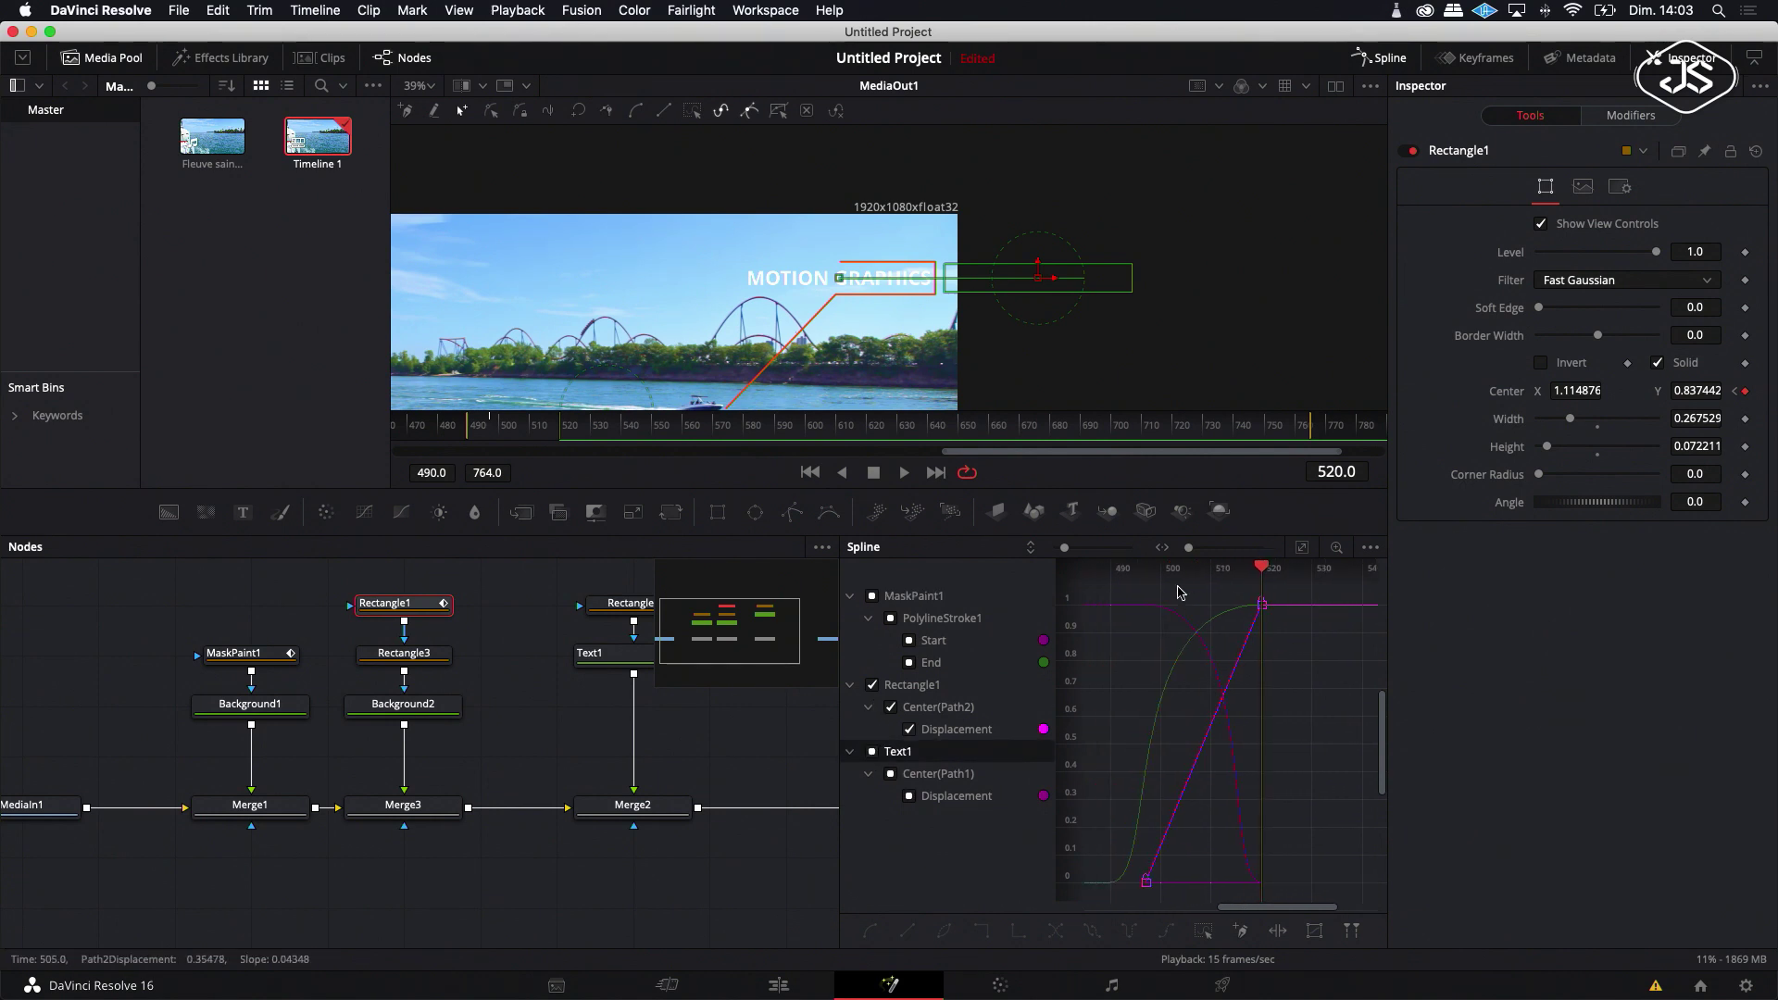
{"action": "left_click_drag", "start_coordinate": [1321, 660], "coordinate": [1306, 896]}
{"action": "left_click_drag", "start_coordinate": [1108, 590], "coordinate": [1337, 926]}
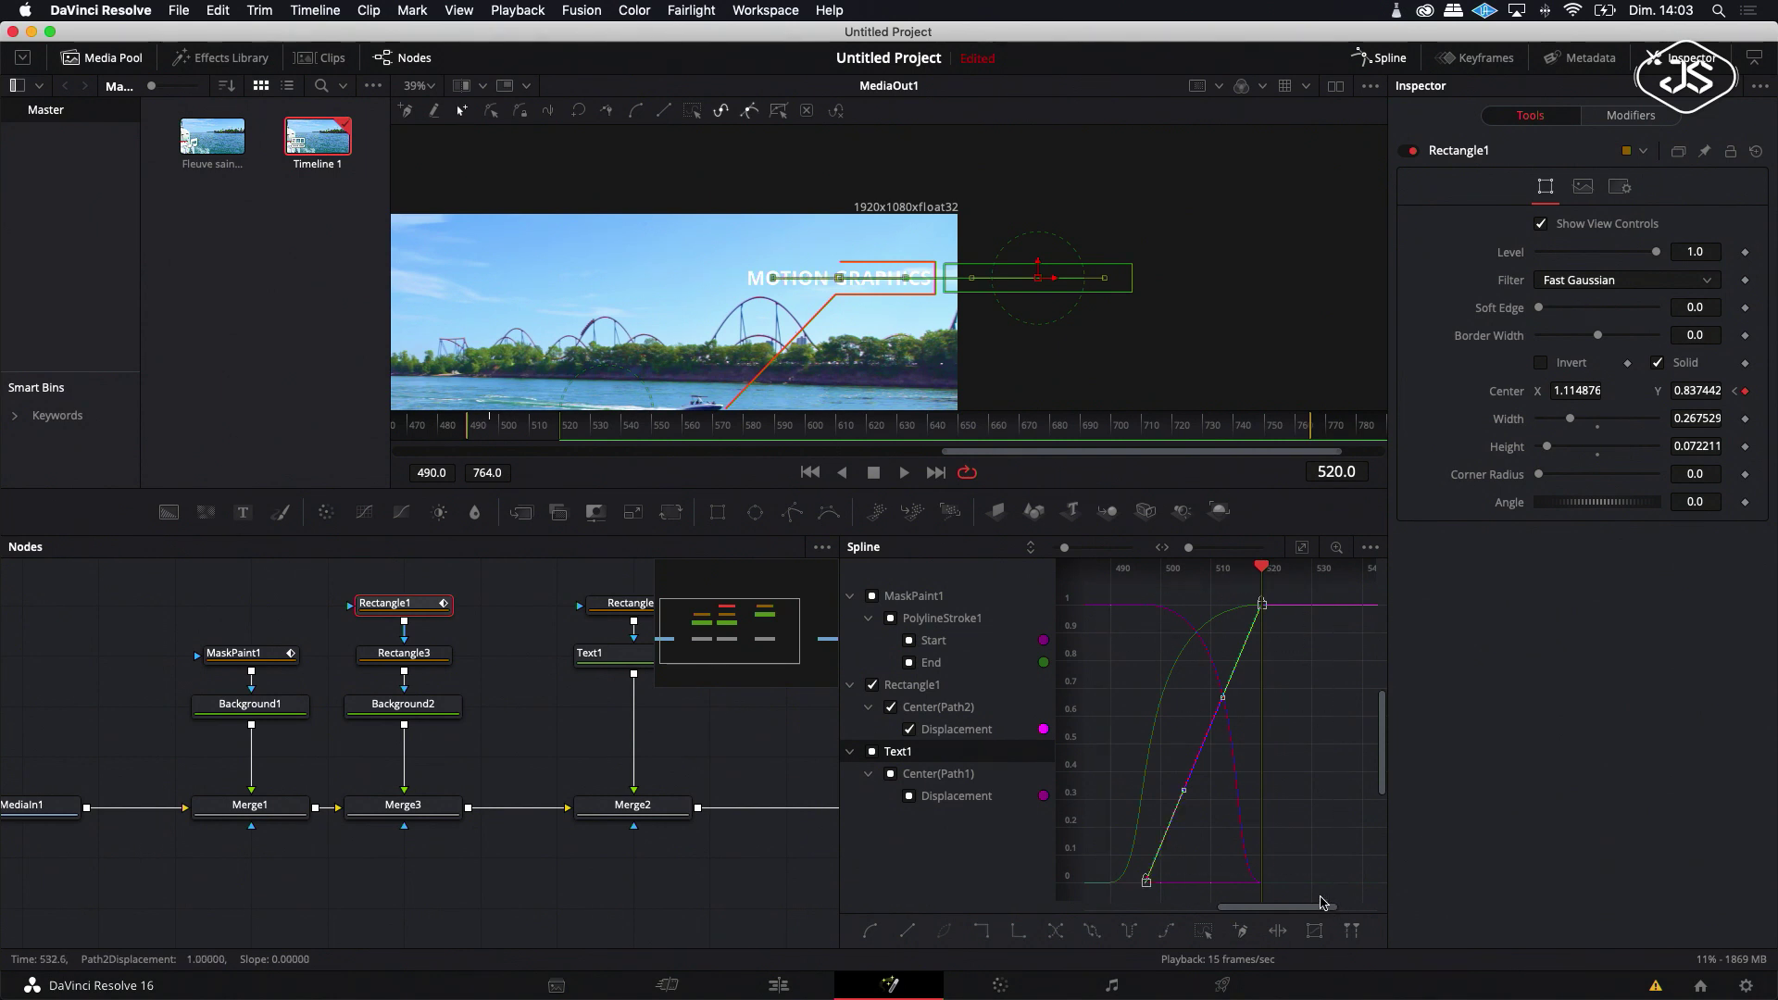
{"action": "right_click", "coordinate": [1145, 884]}
{"action": "left_click", "coordinate": [1190, 535]}
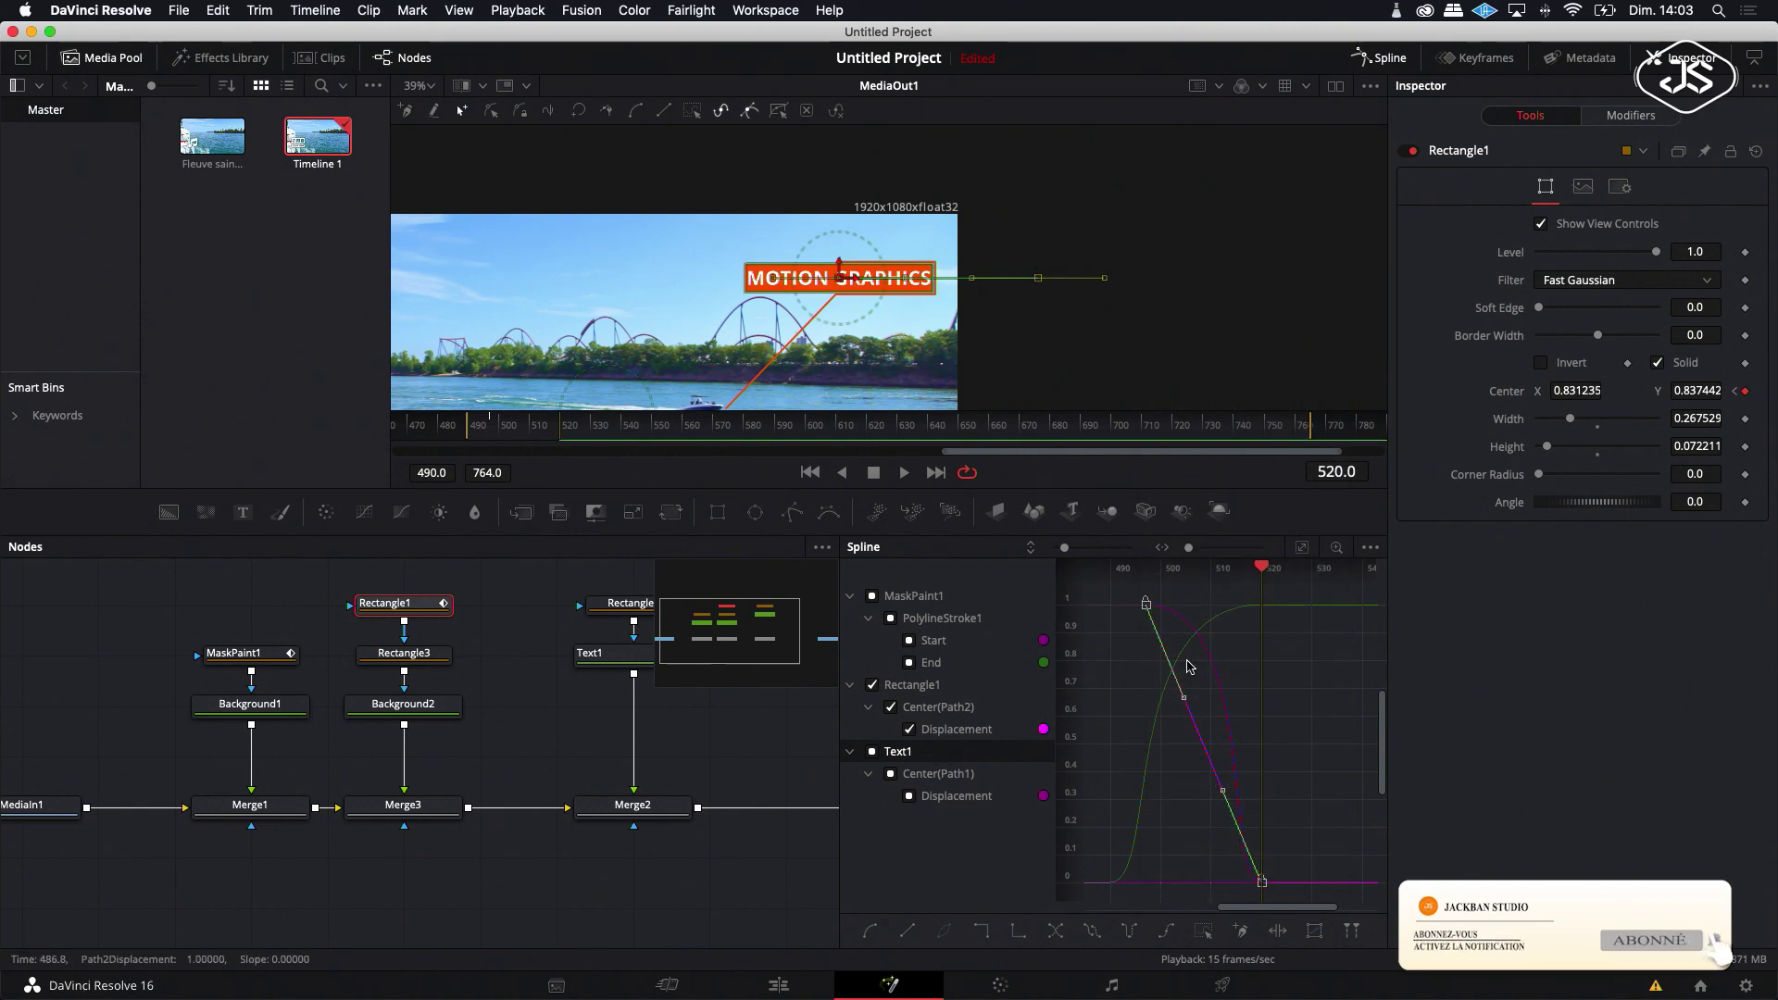
Step: Smooth Rectangle1's displacement curve, extend the first keyframe's handle horizontally to about frame 520, and scrub through the animation
{"action": "left_click_drag", "start_coordinate": [1118, 587], "coordinate": [1308, 904]}
{"action": "left_click", "coordinate": [871, 932]}
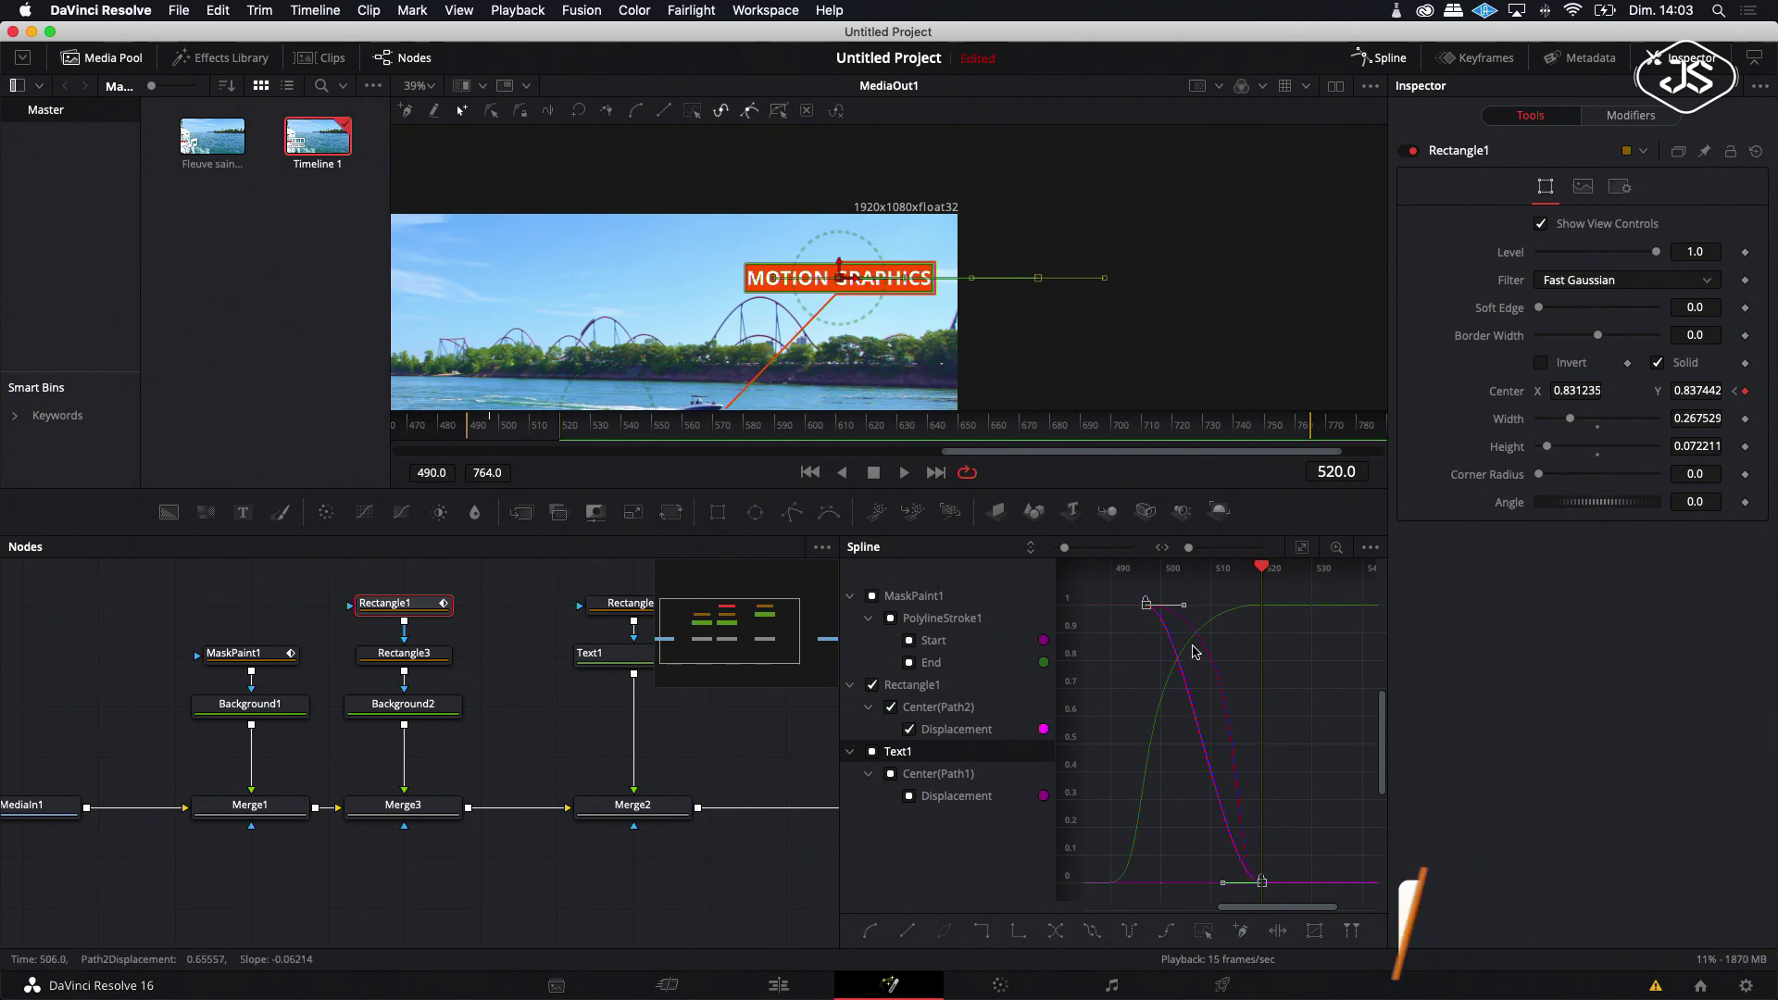
{"action": "left_click_drag", "start_coordinate": [1181, 611], "coordinate": [1257, 611]}
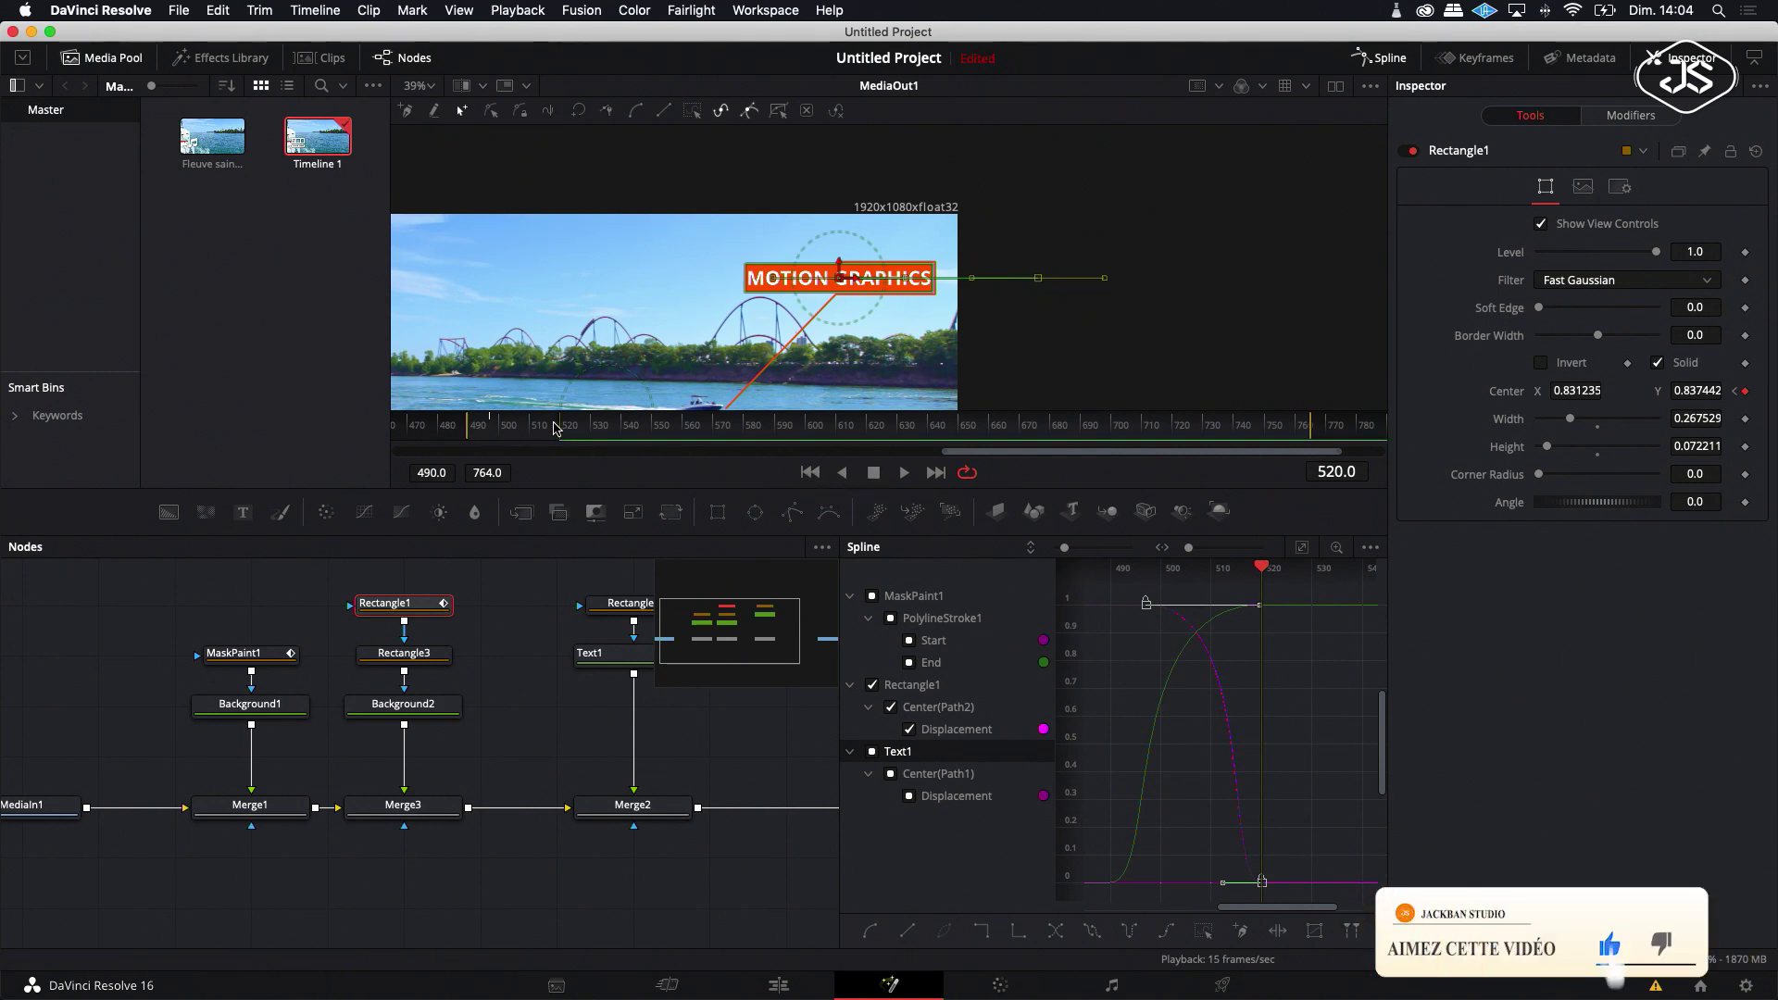
{"action": "mouse_move", "coordinate": [556, 428]}
{"action": "left_mouse_down"}
{"action": "mouse_move", "coordinate": [493, 430]}
{"action": "mouse_move", "coordinate": [559, 435]}
{"action": "left_mouse_up"}
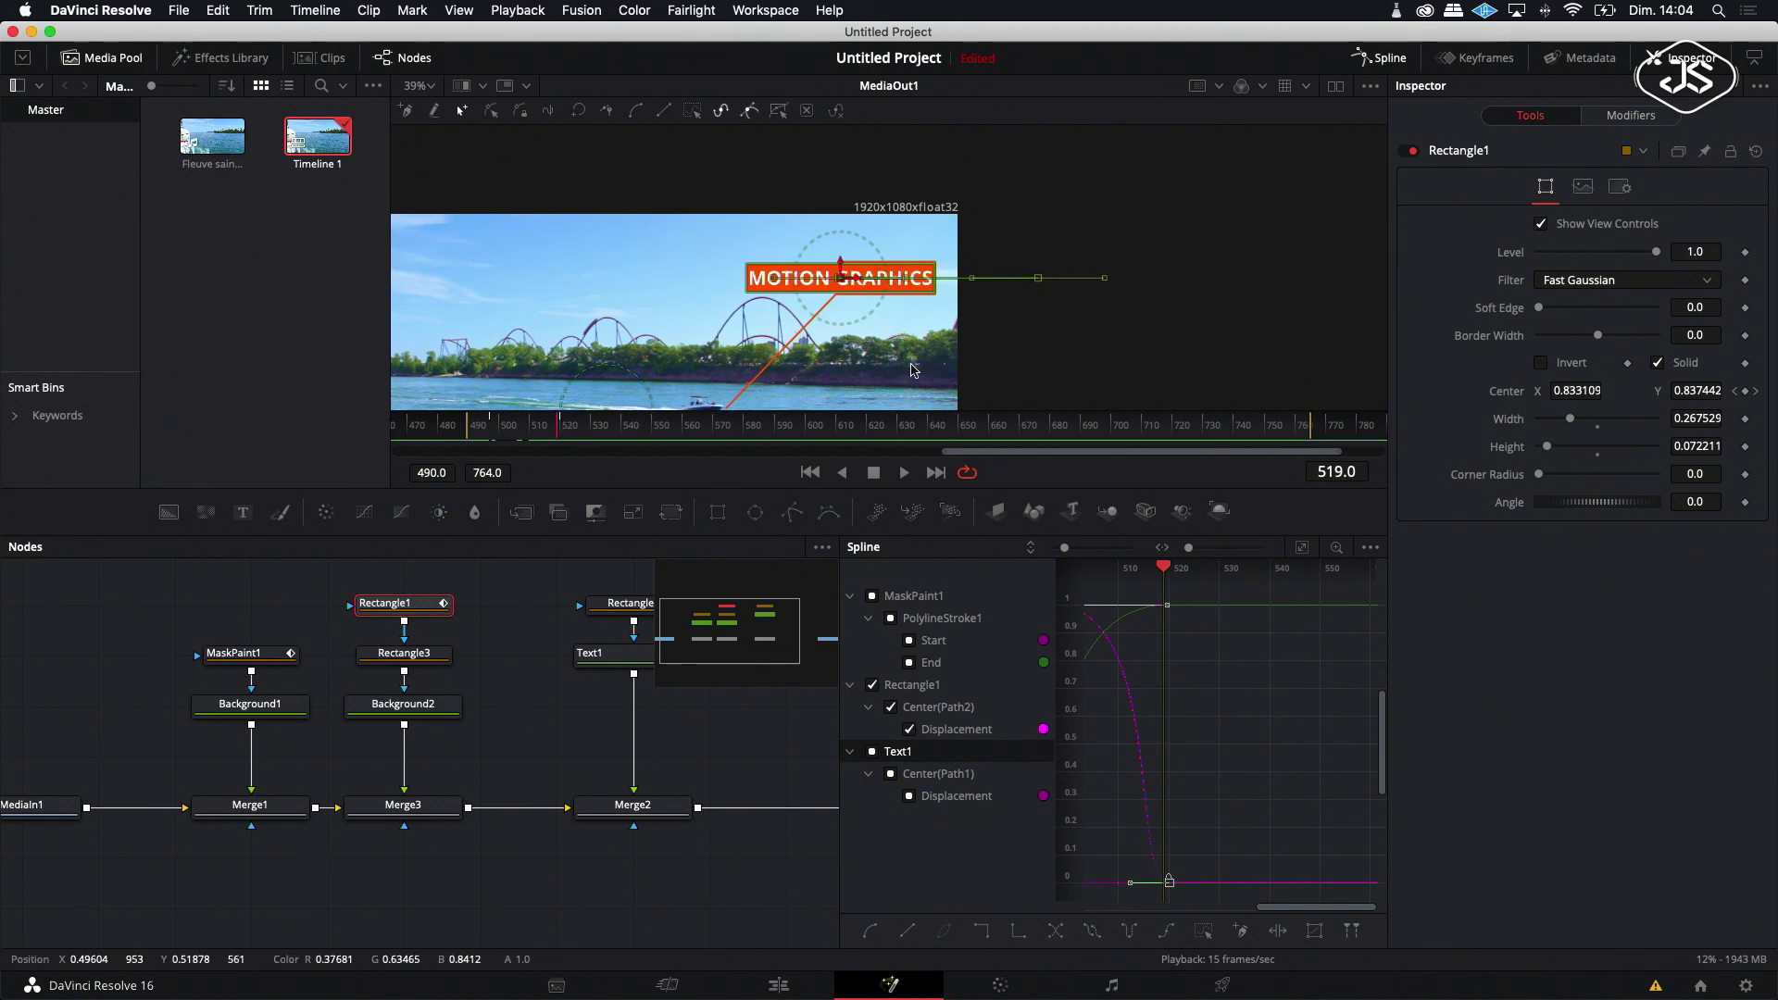
Step: Enable motion blur with quality 10 on Rectangle1 and Text1, and scrub to frame 537 to check the call-out
{"action": "left_click", "coordinate": [1620, 188]}
{"action": "left_click", "coordinate": [1541, 248]}
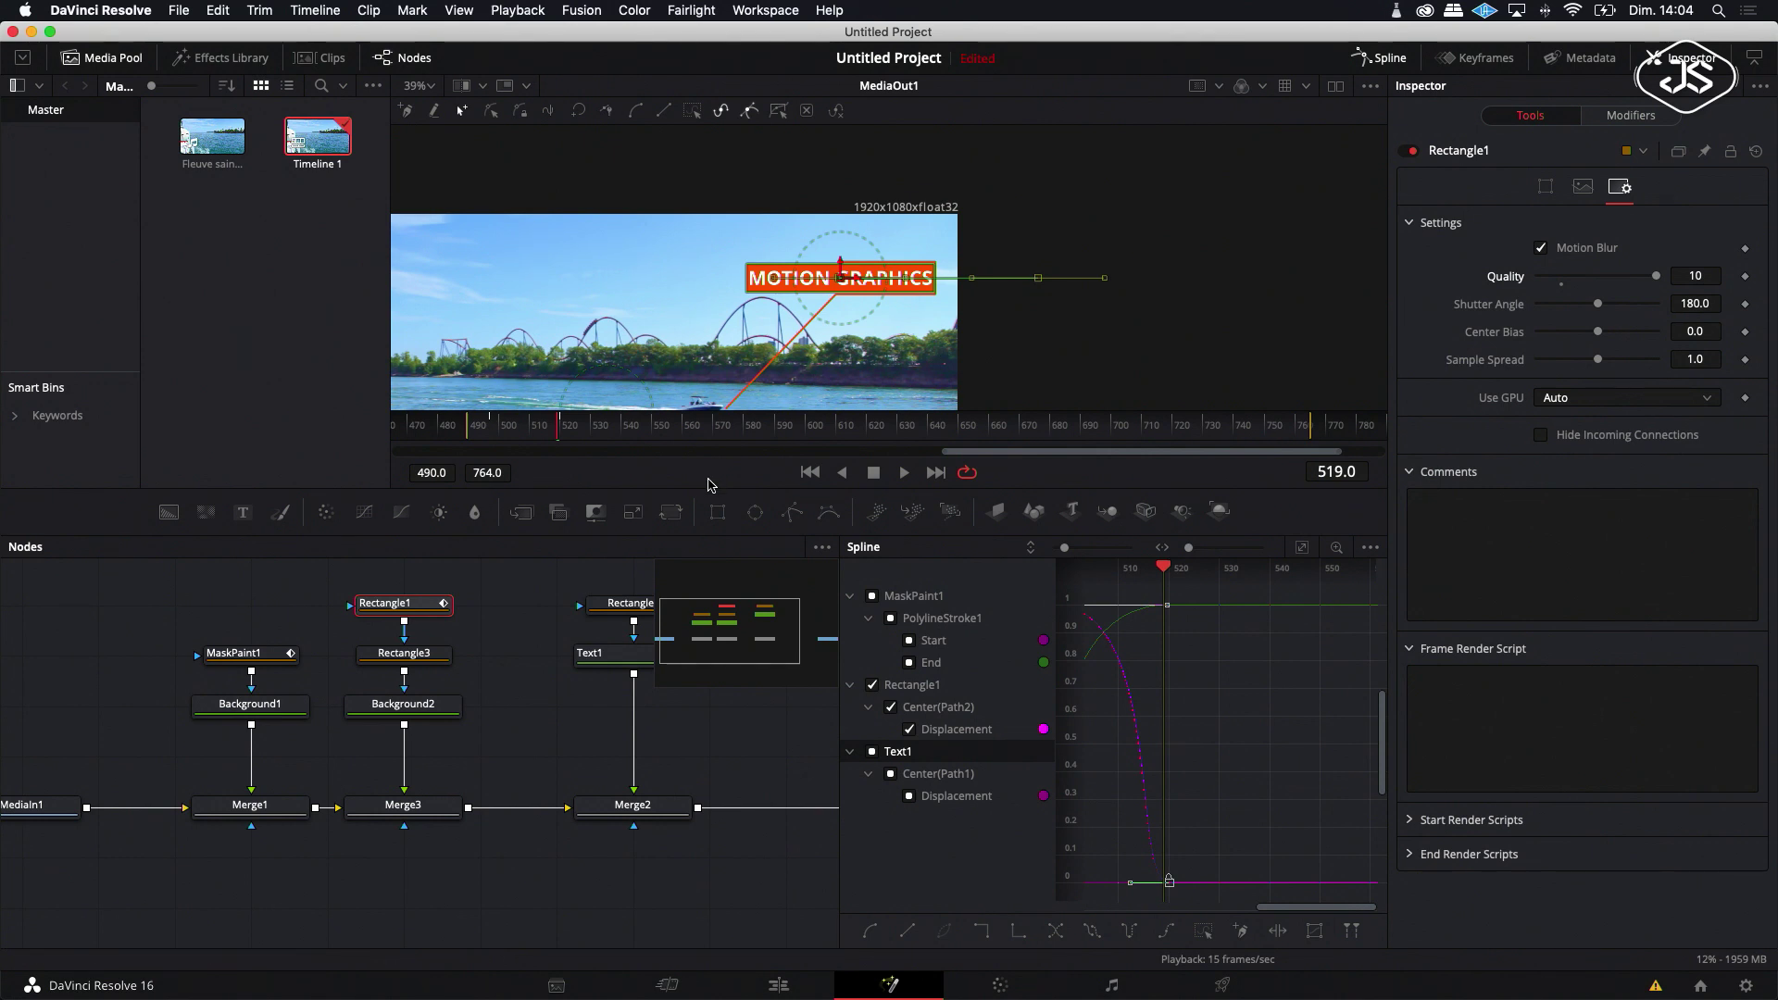
{"action": "left_click", "coordinate": [610, 659]}
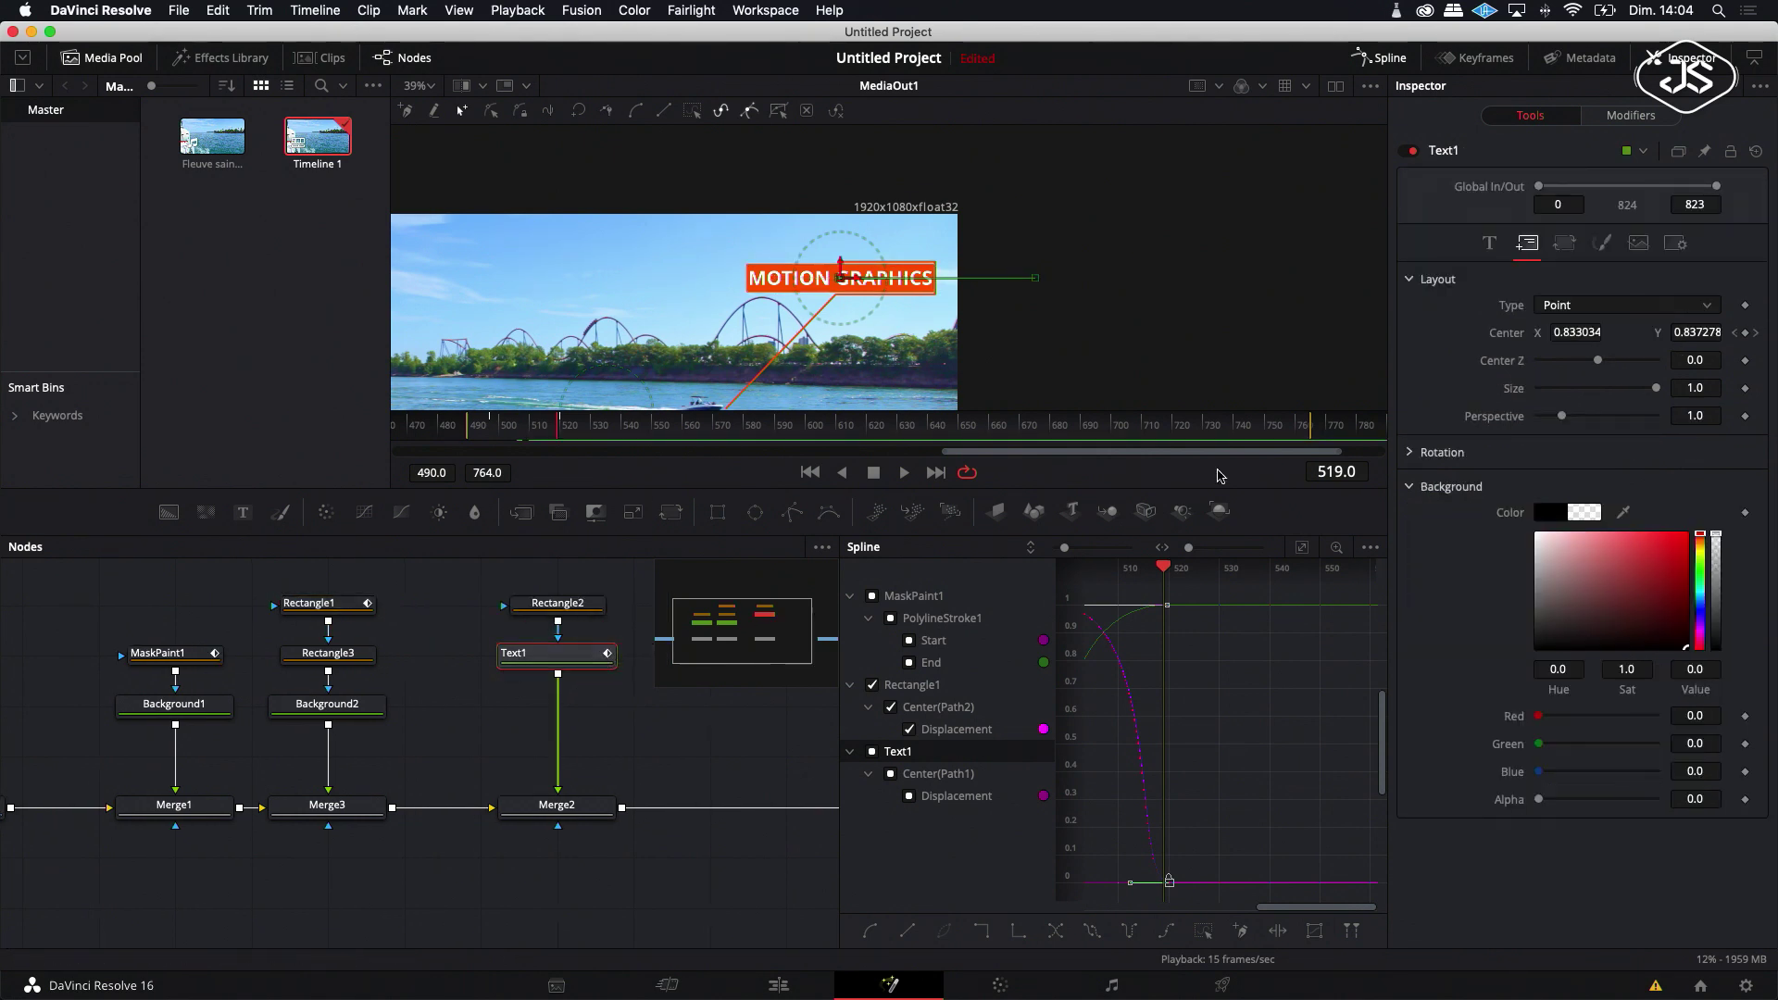
{"action": "left_click", "coordinate": [1675, 242]}
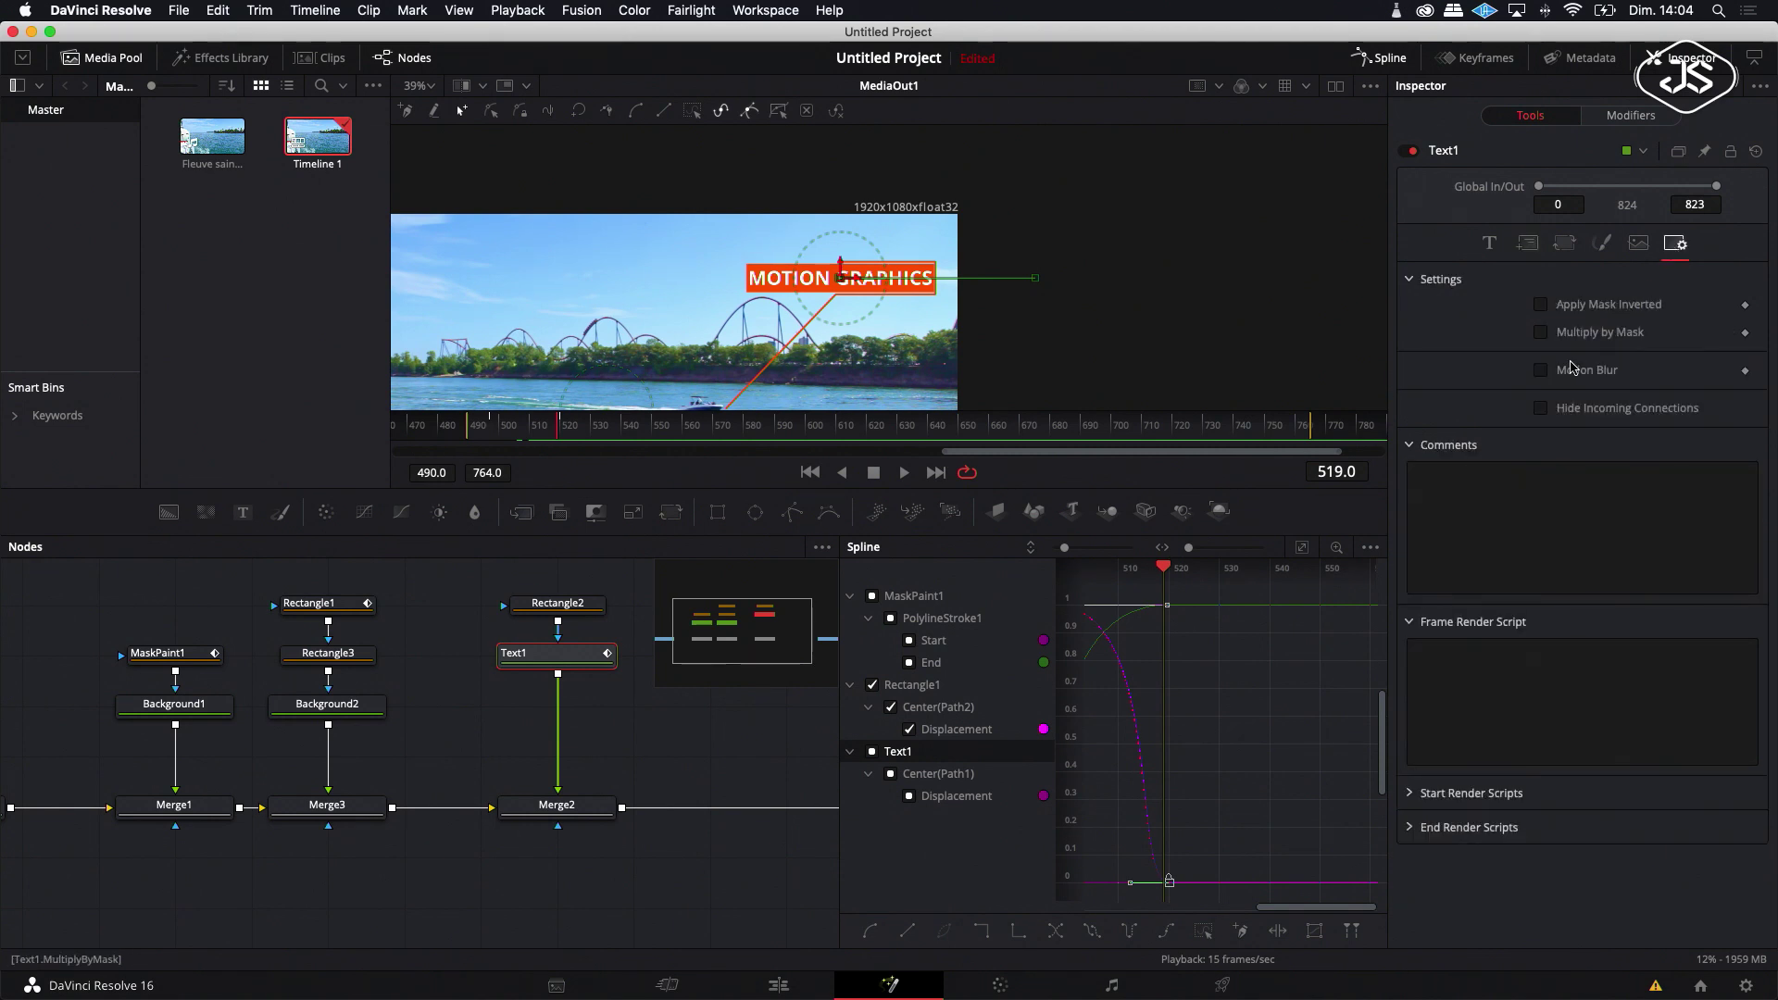
{"action": "left_click", "coordinate": [1541, 371]}
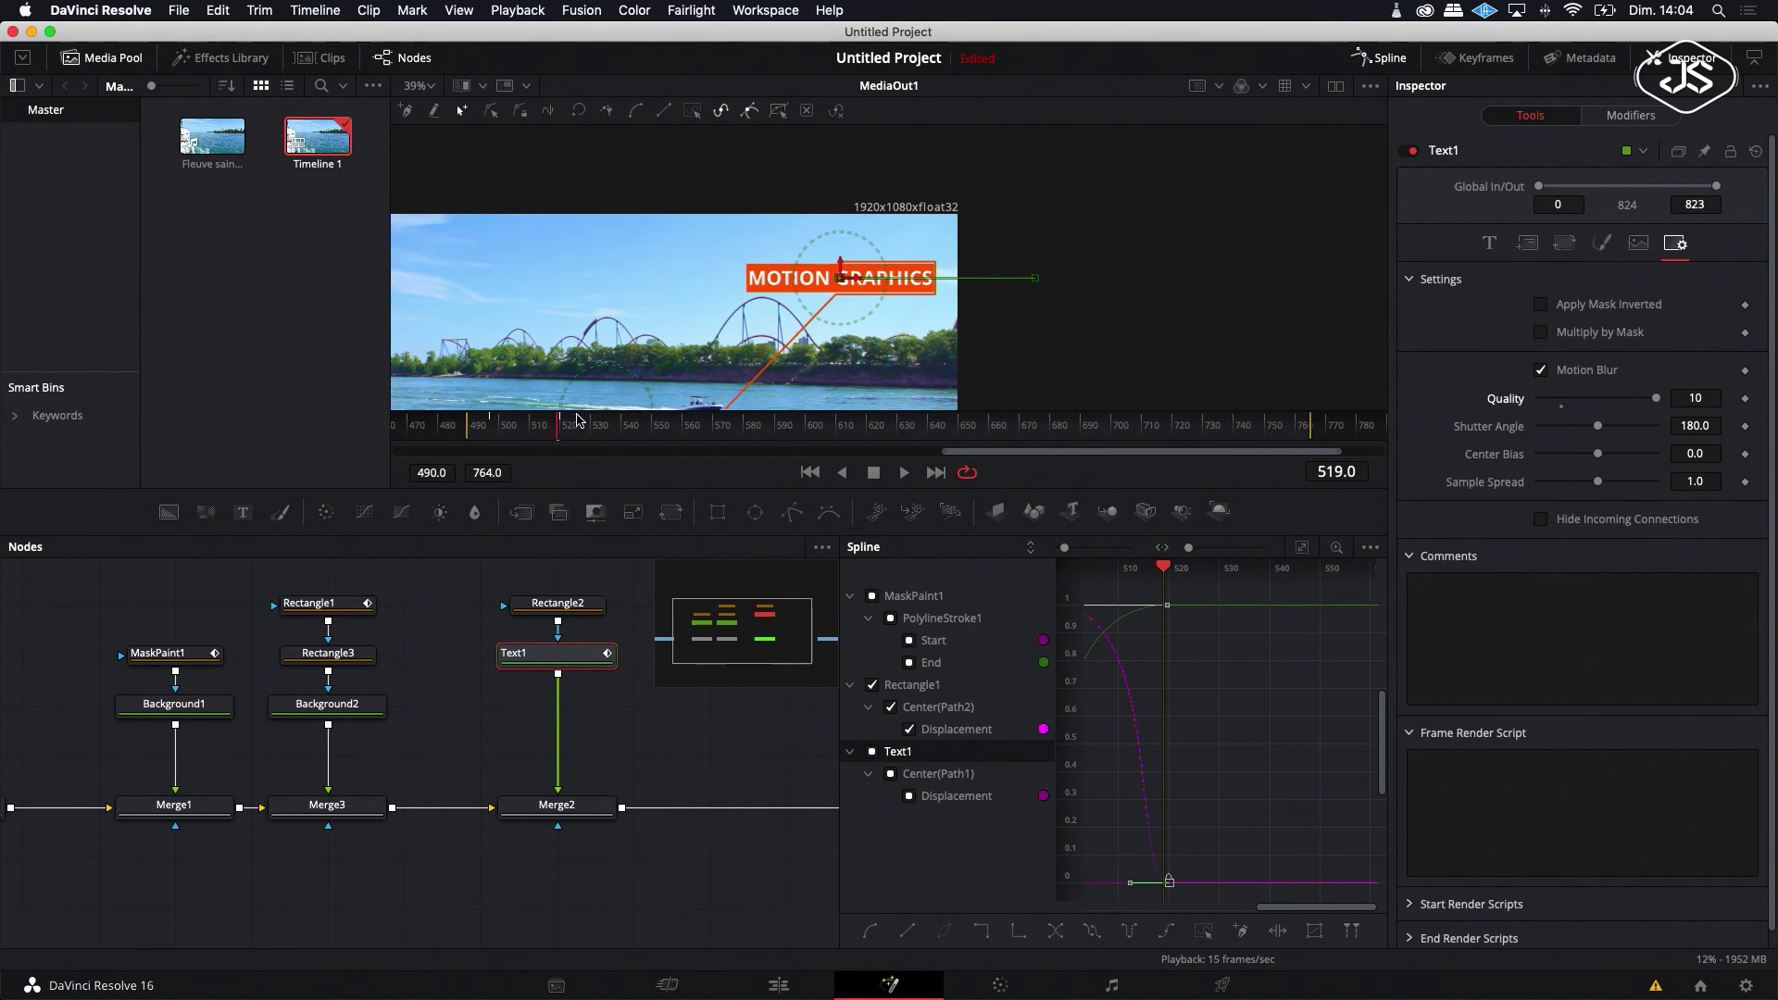
{"action": "scroll", "coordinate": [639, 335], "scroll_direction": "down", "scroll_amount": 3}
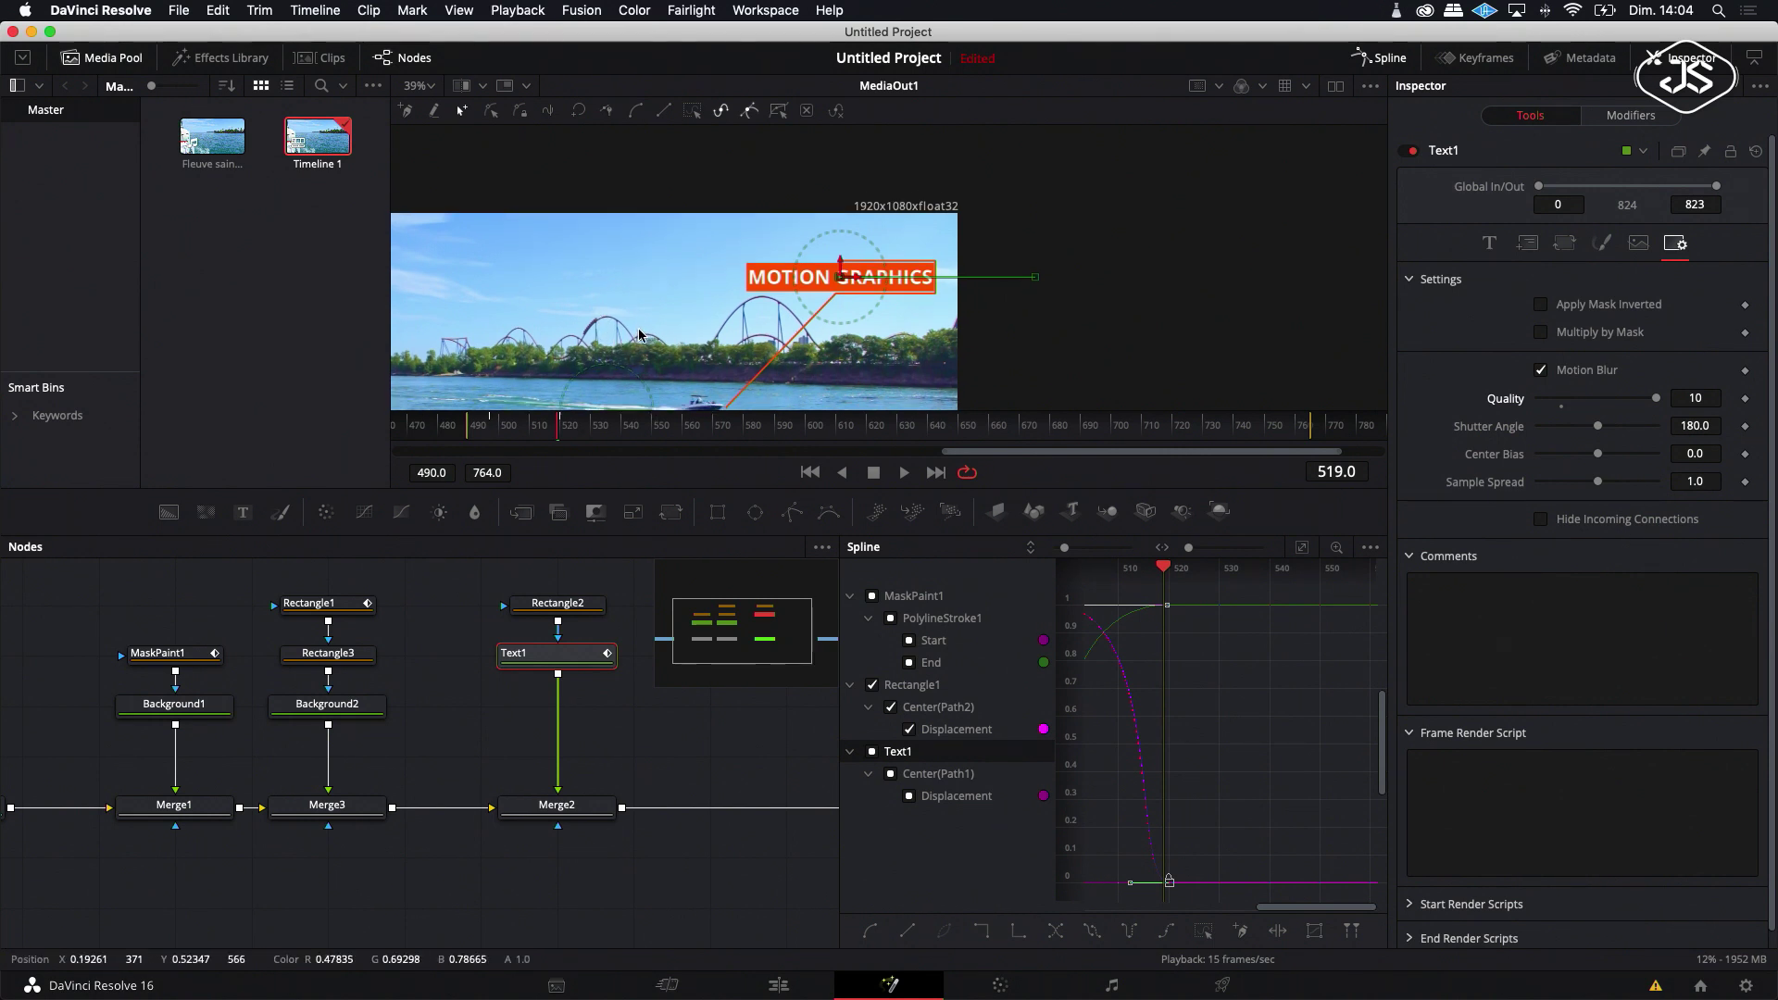
{"action": "scroll", "coordinate": [639, 335], "scroll_direction": "down", "scroll_amount": 1}
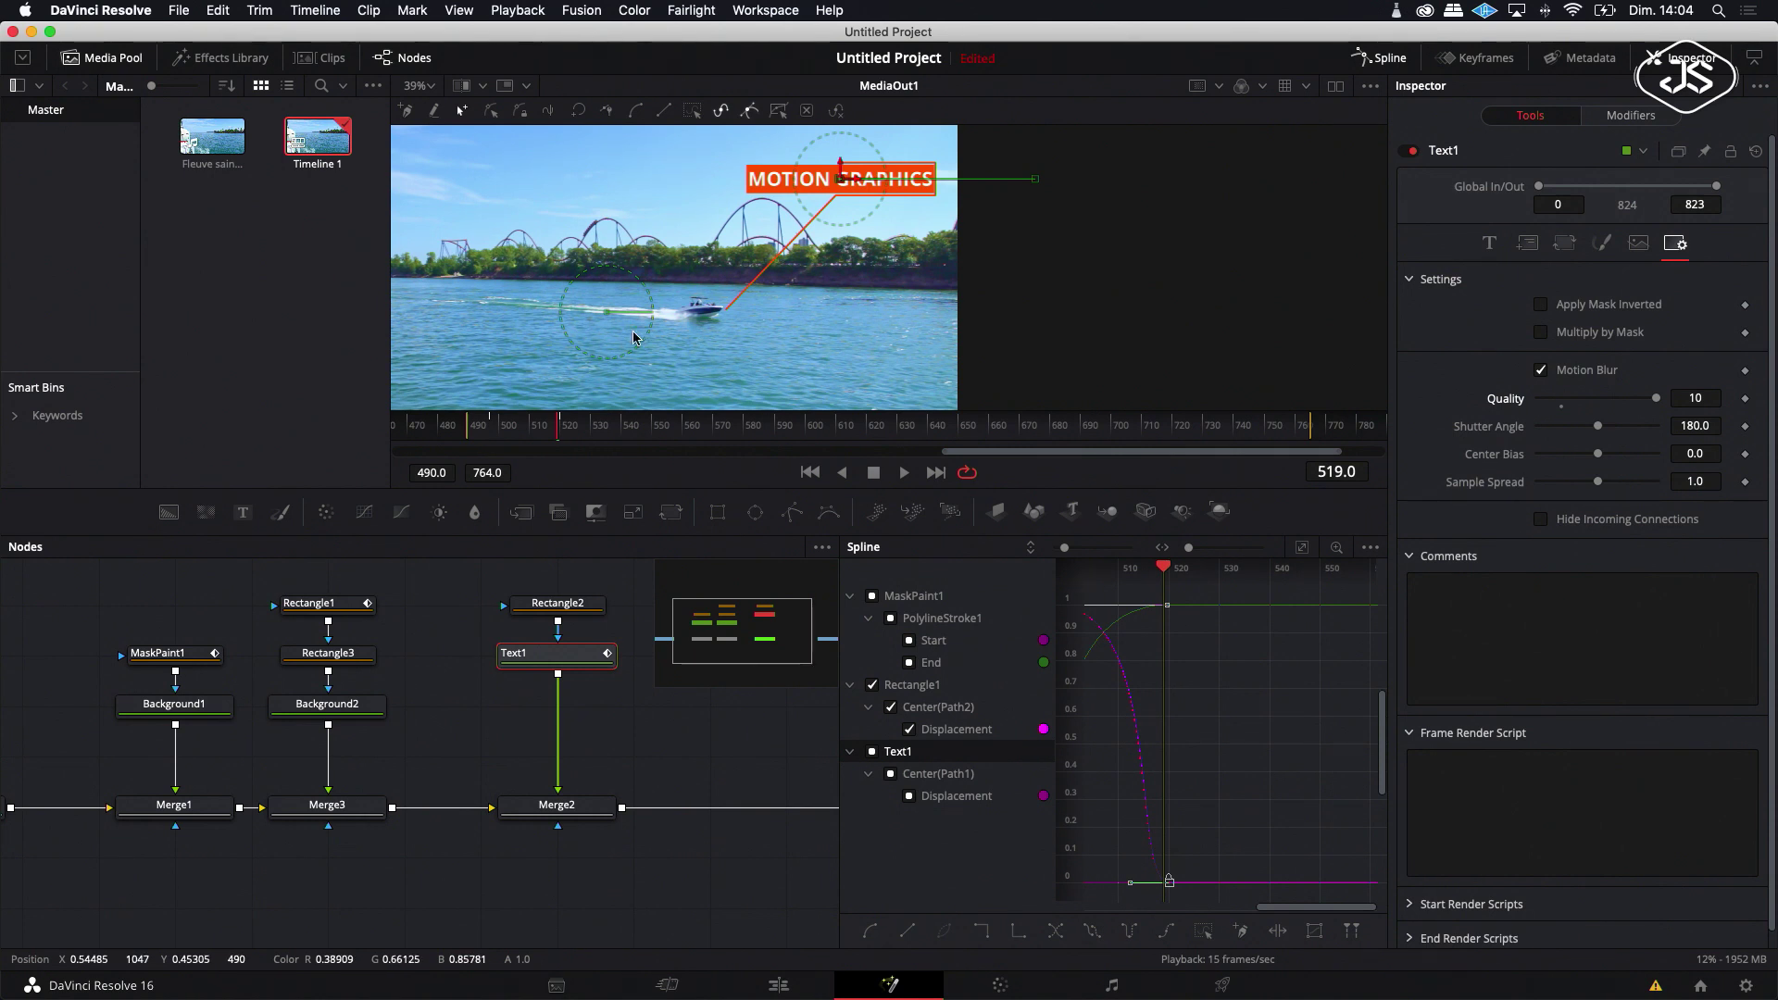
{"action": "left_click_drag", "start_coordinate": [558, 434], "coordinate": [615, 448]}
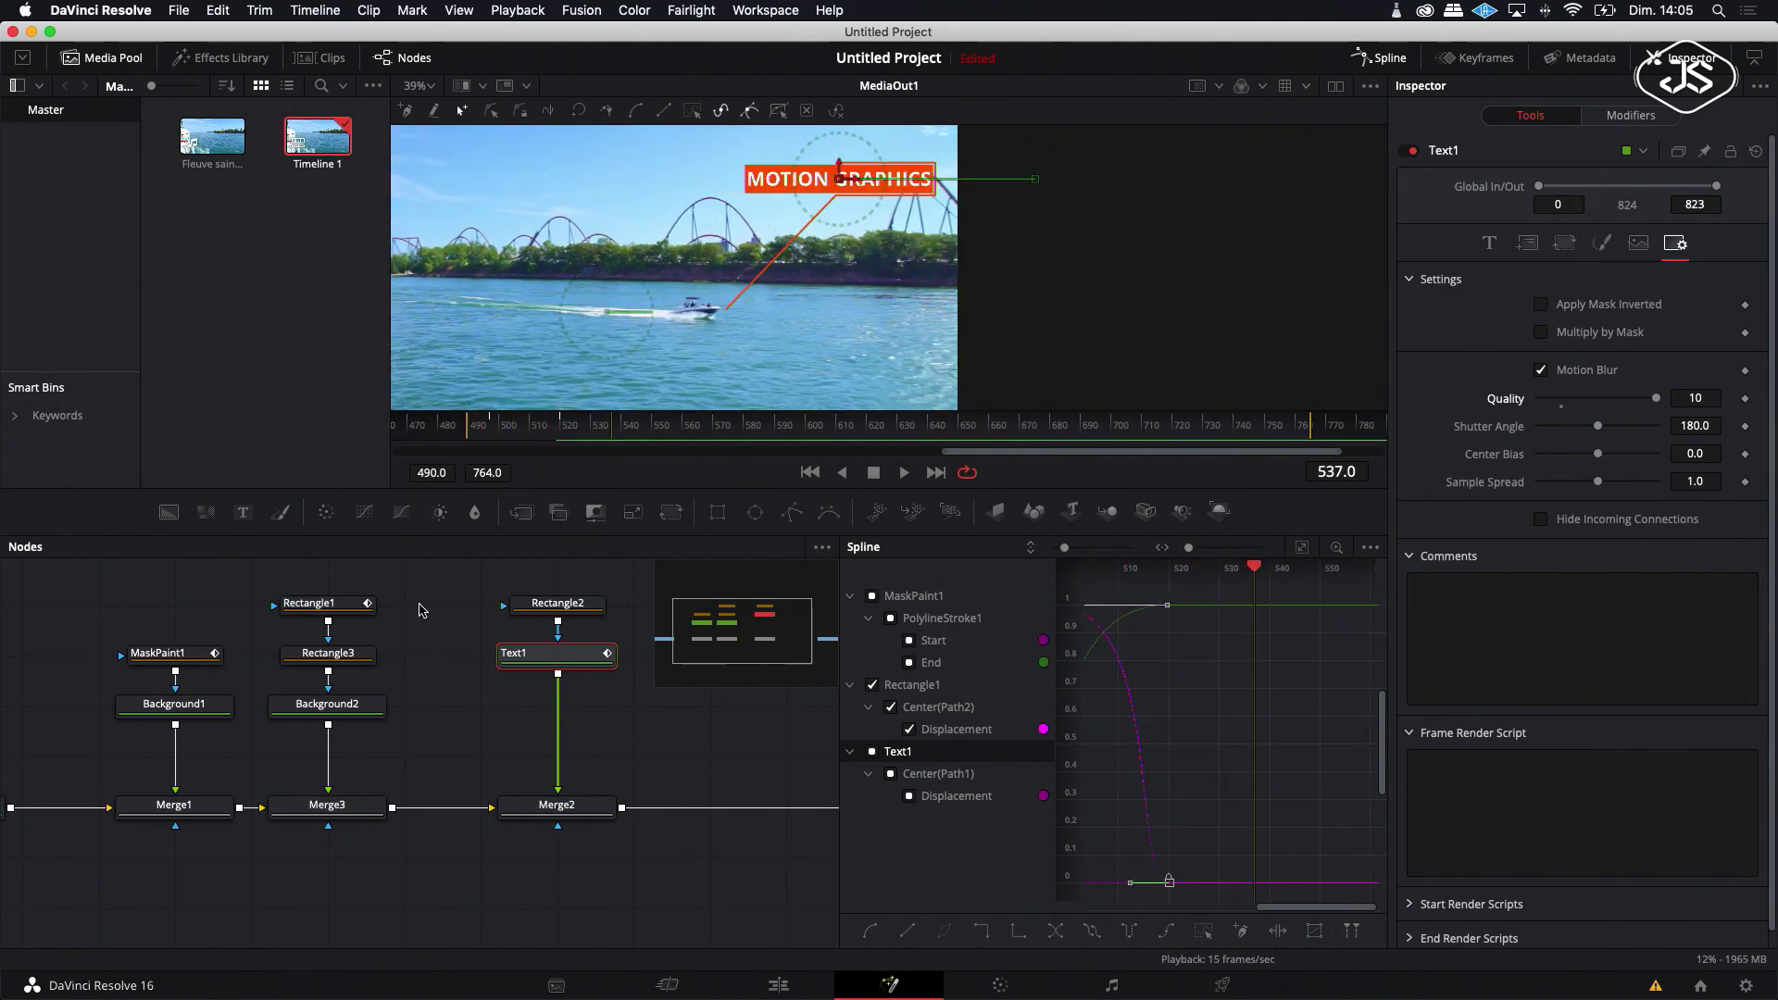
Step: Hide the spline editor and move MediaIn1 farther away from Merge1 to make room for another node
{"action": "scroll", "coordinate": [383, 647], "scroll_direction": "left", "scroll_amount": 6}
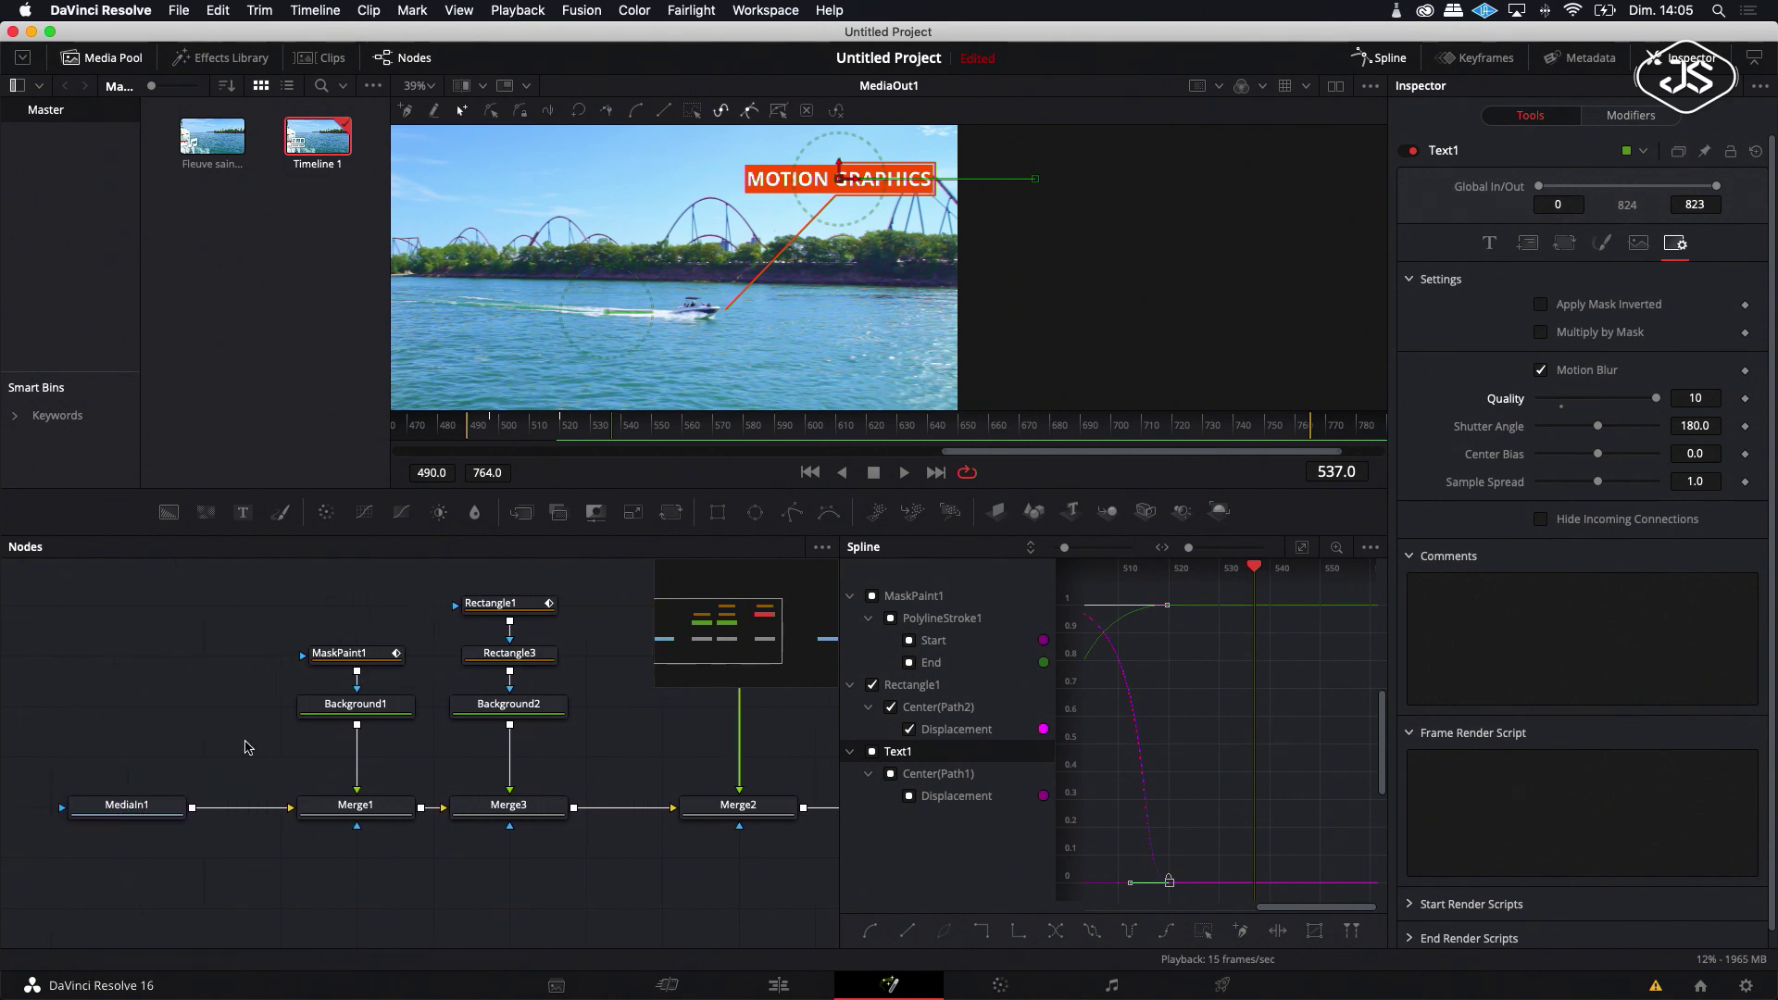
{"action": "scroll", "coordinate": [250, 747], "scroll_direction": "left", "scroll_amount": 3}
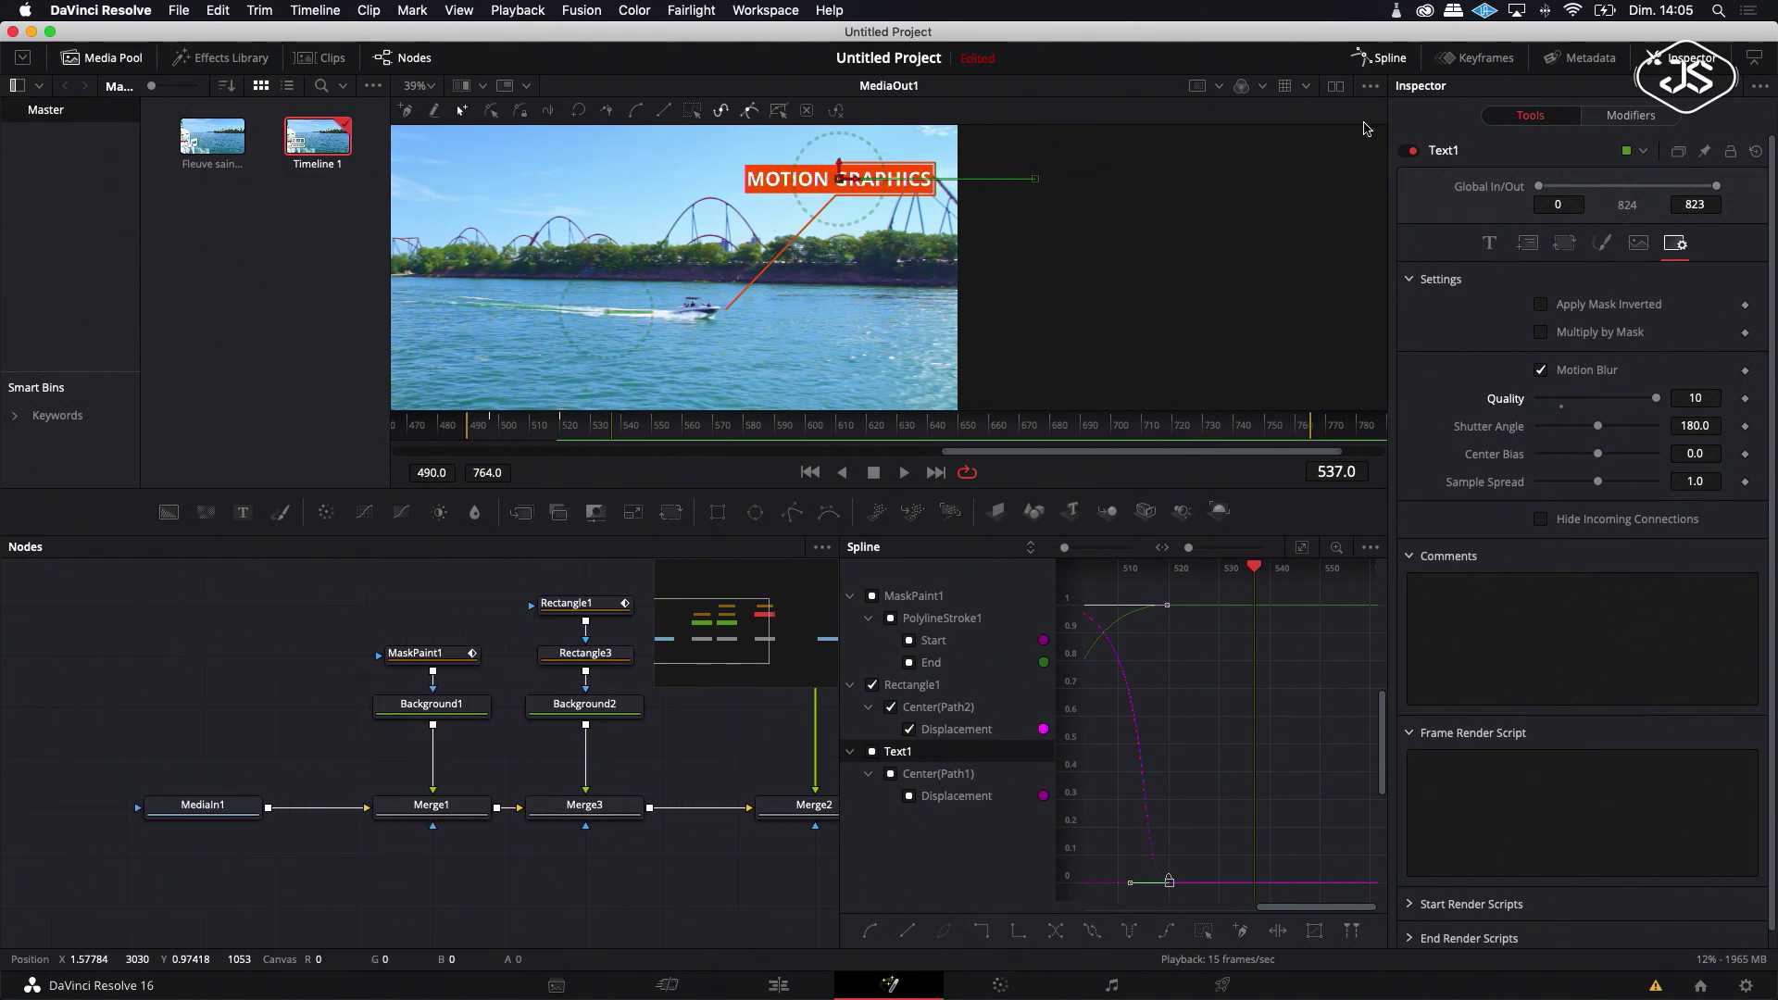
{"action": "left_click", "coordinate": [1382, 58]}
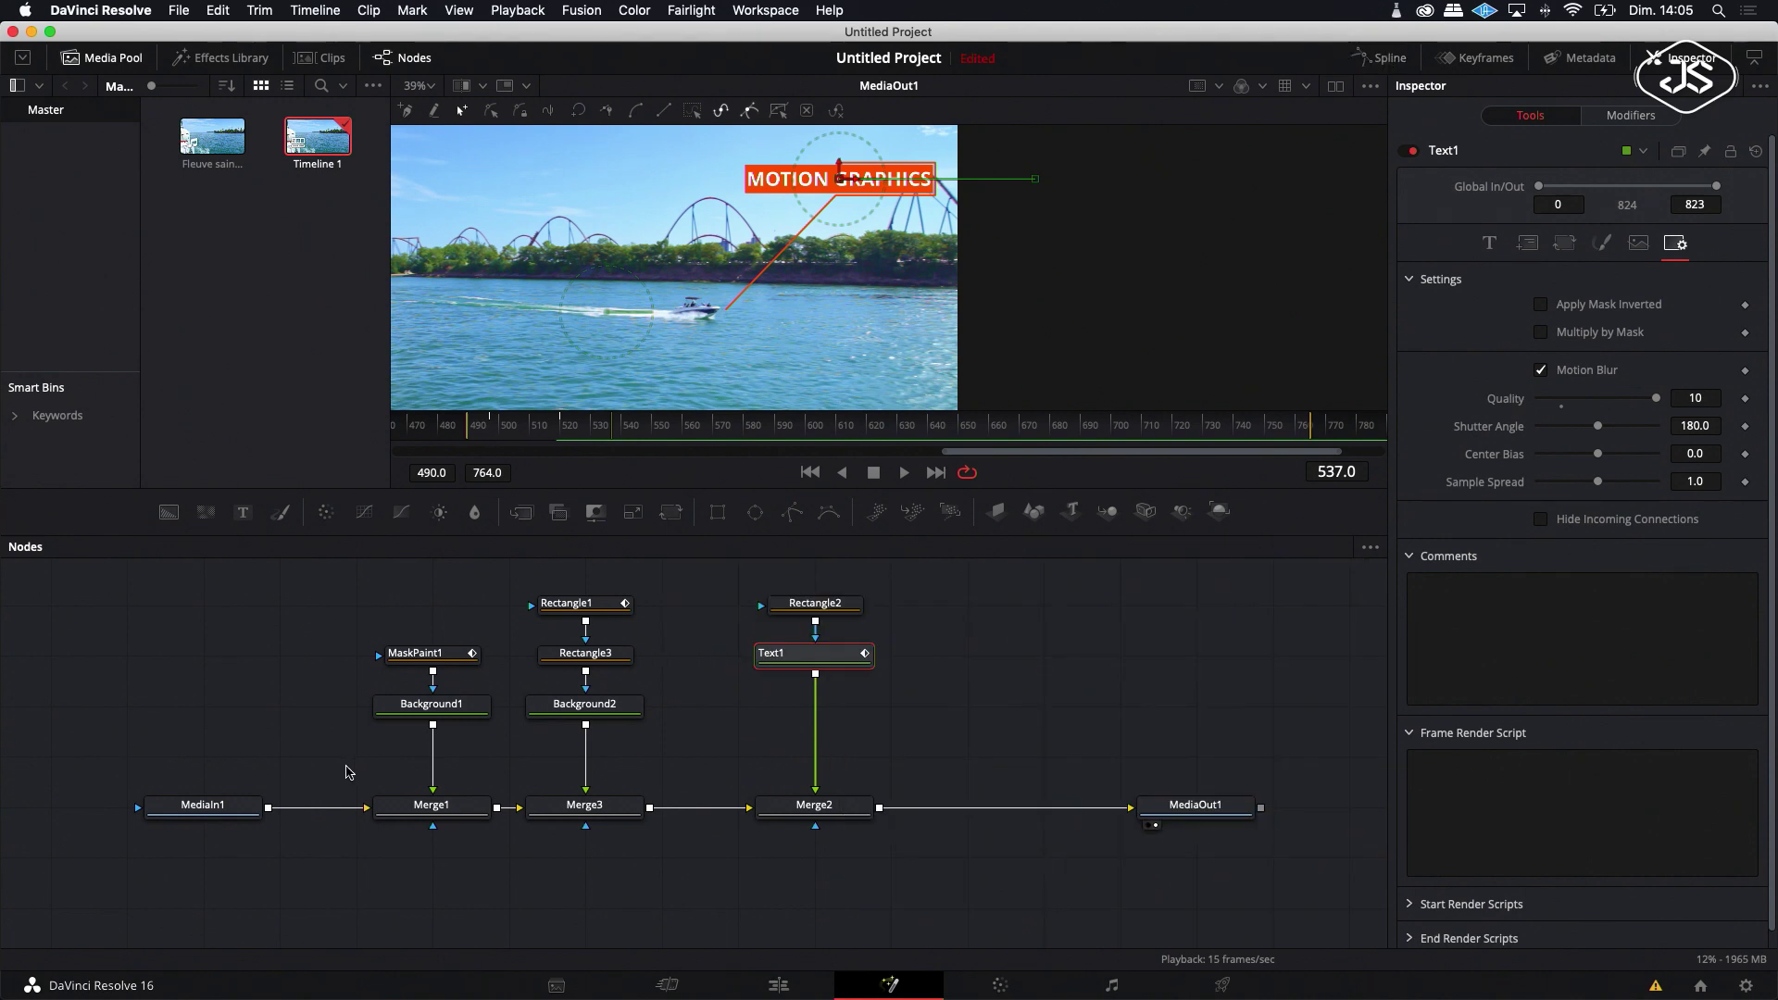
{"action": "left_click_drag", "start_coordinate": [209, 820], "coordinate": [96, 818]}
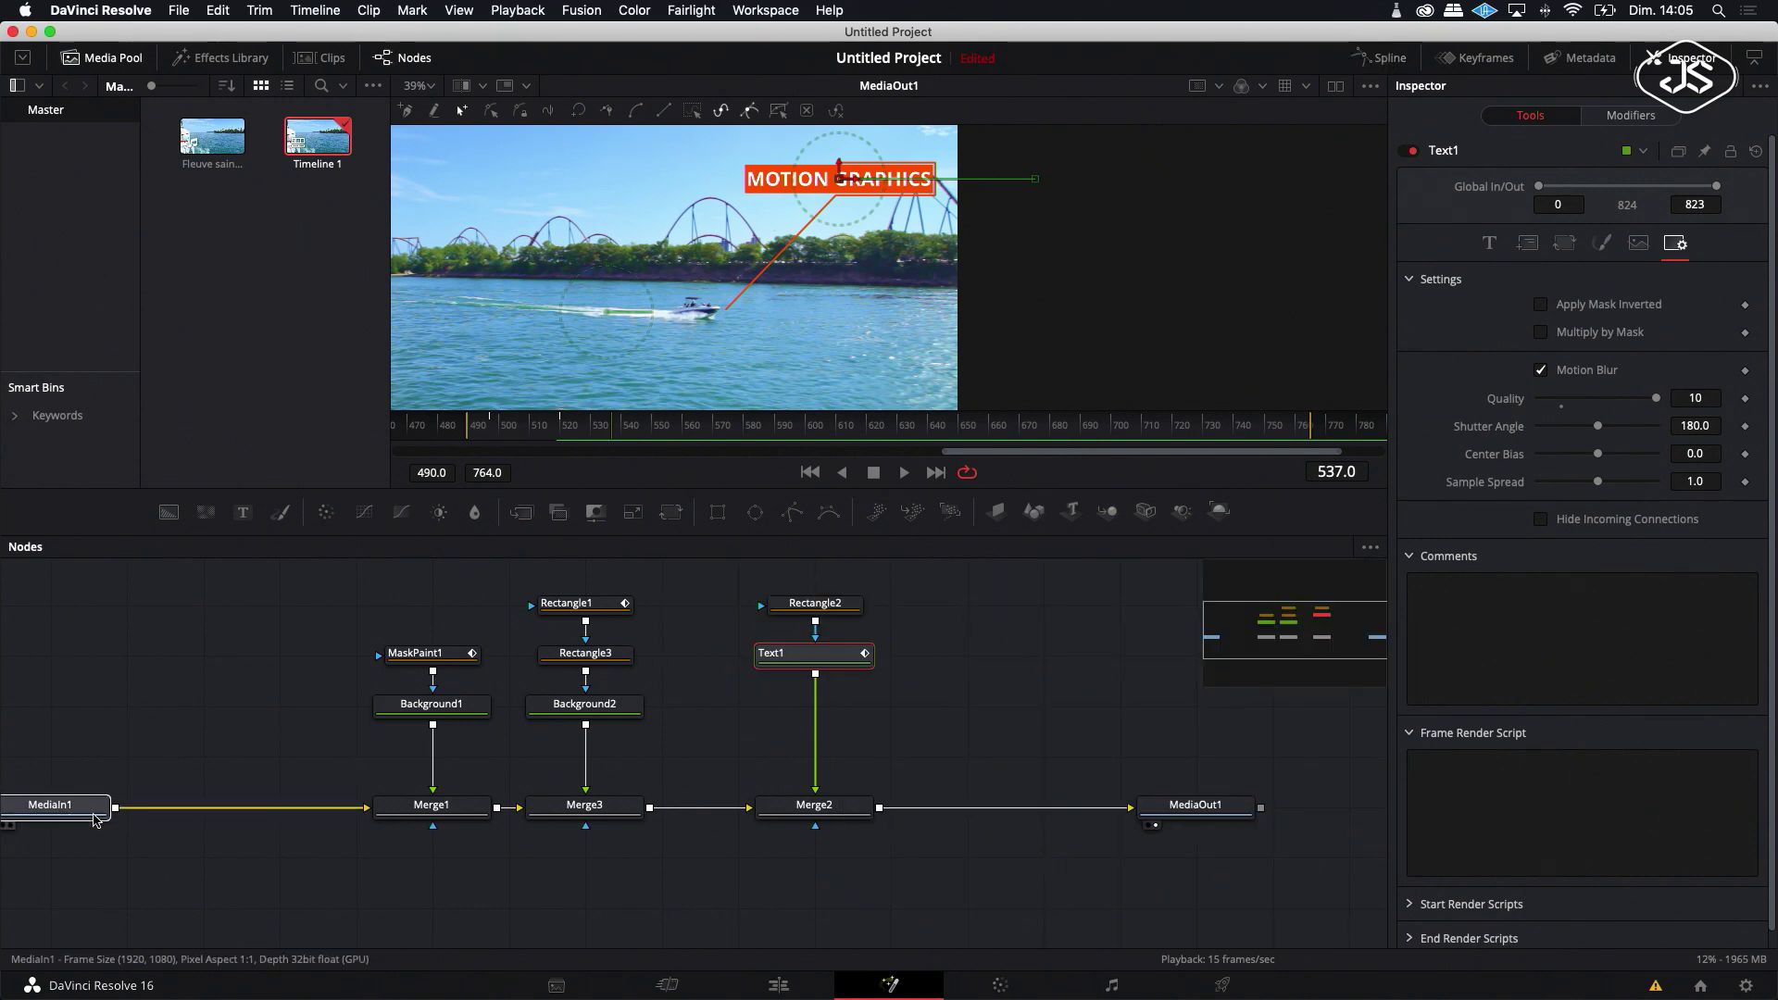
{"action": "left_click", "coordinate": [97, 819]}
{"action": "scroll", "coordinate": [151, 779], "scroll_direction": "left", "scroll_amount": 2}
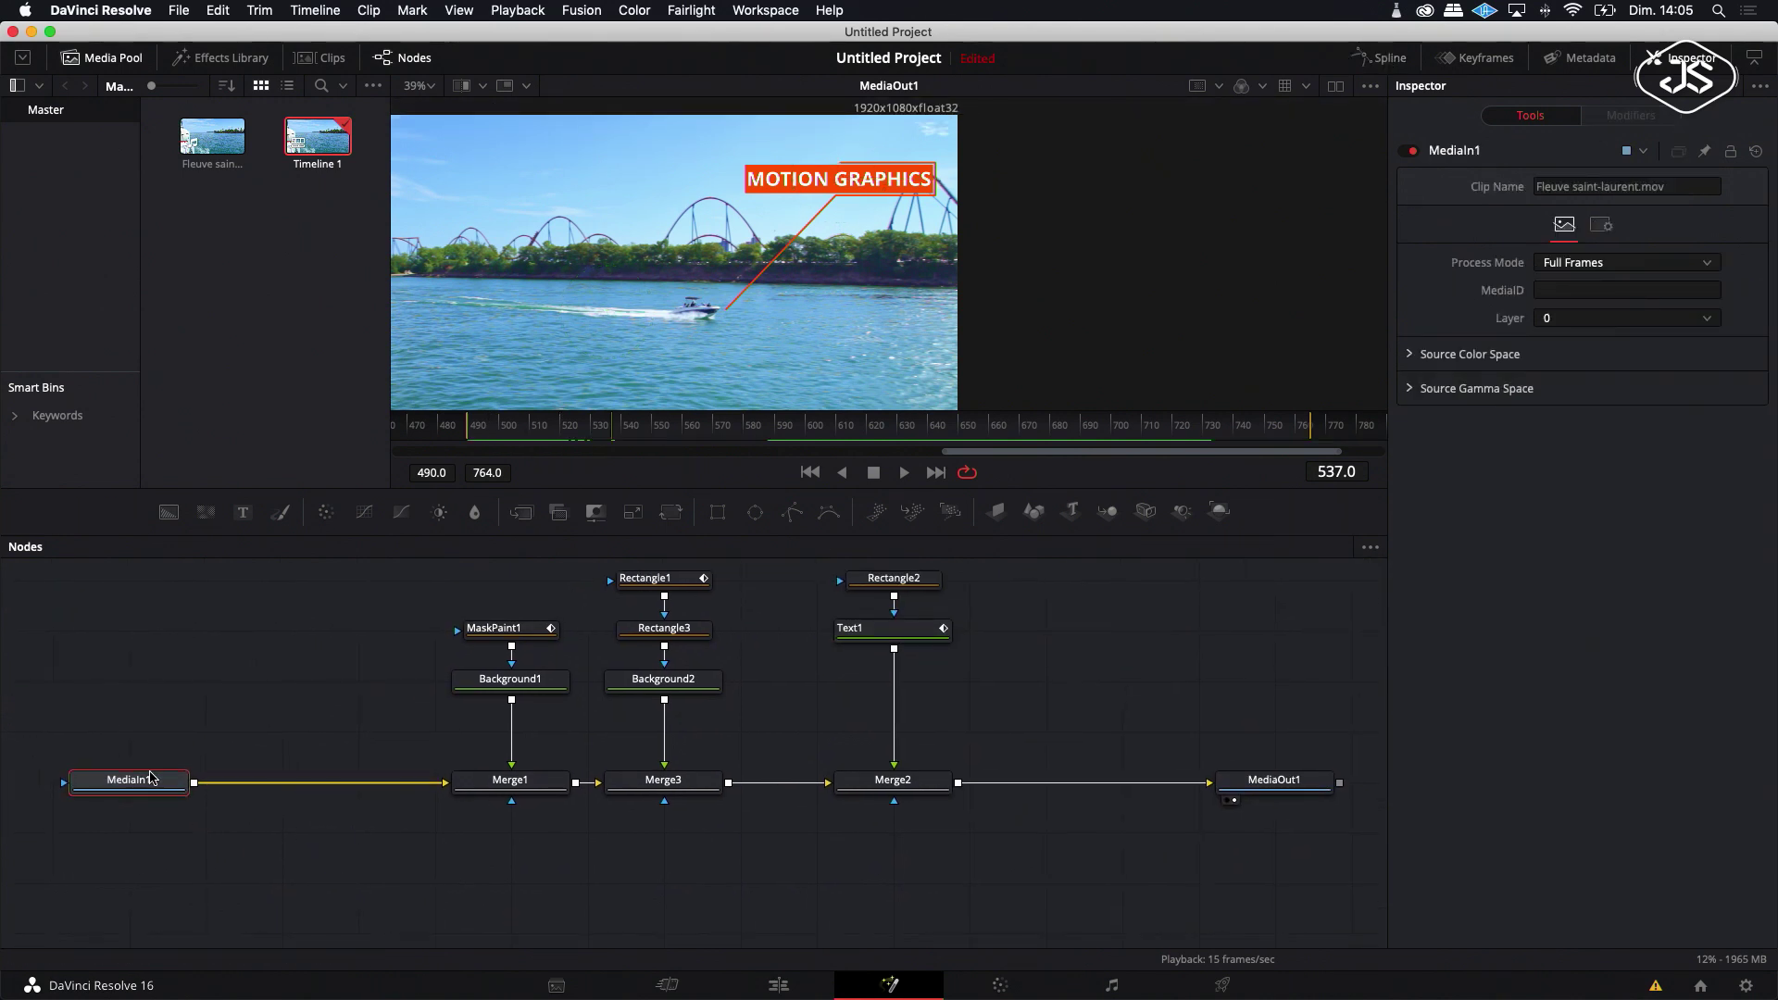
Step: Insert a Tracker node between MediaIn1 and Merge1
{"action": "mouse_move", "coordinate": [151, 778]}
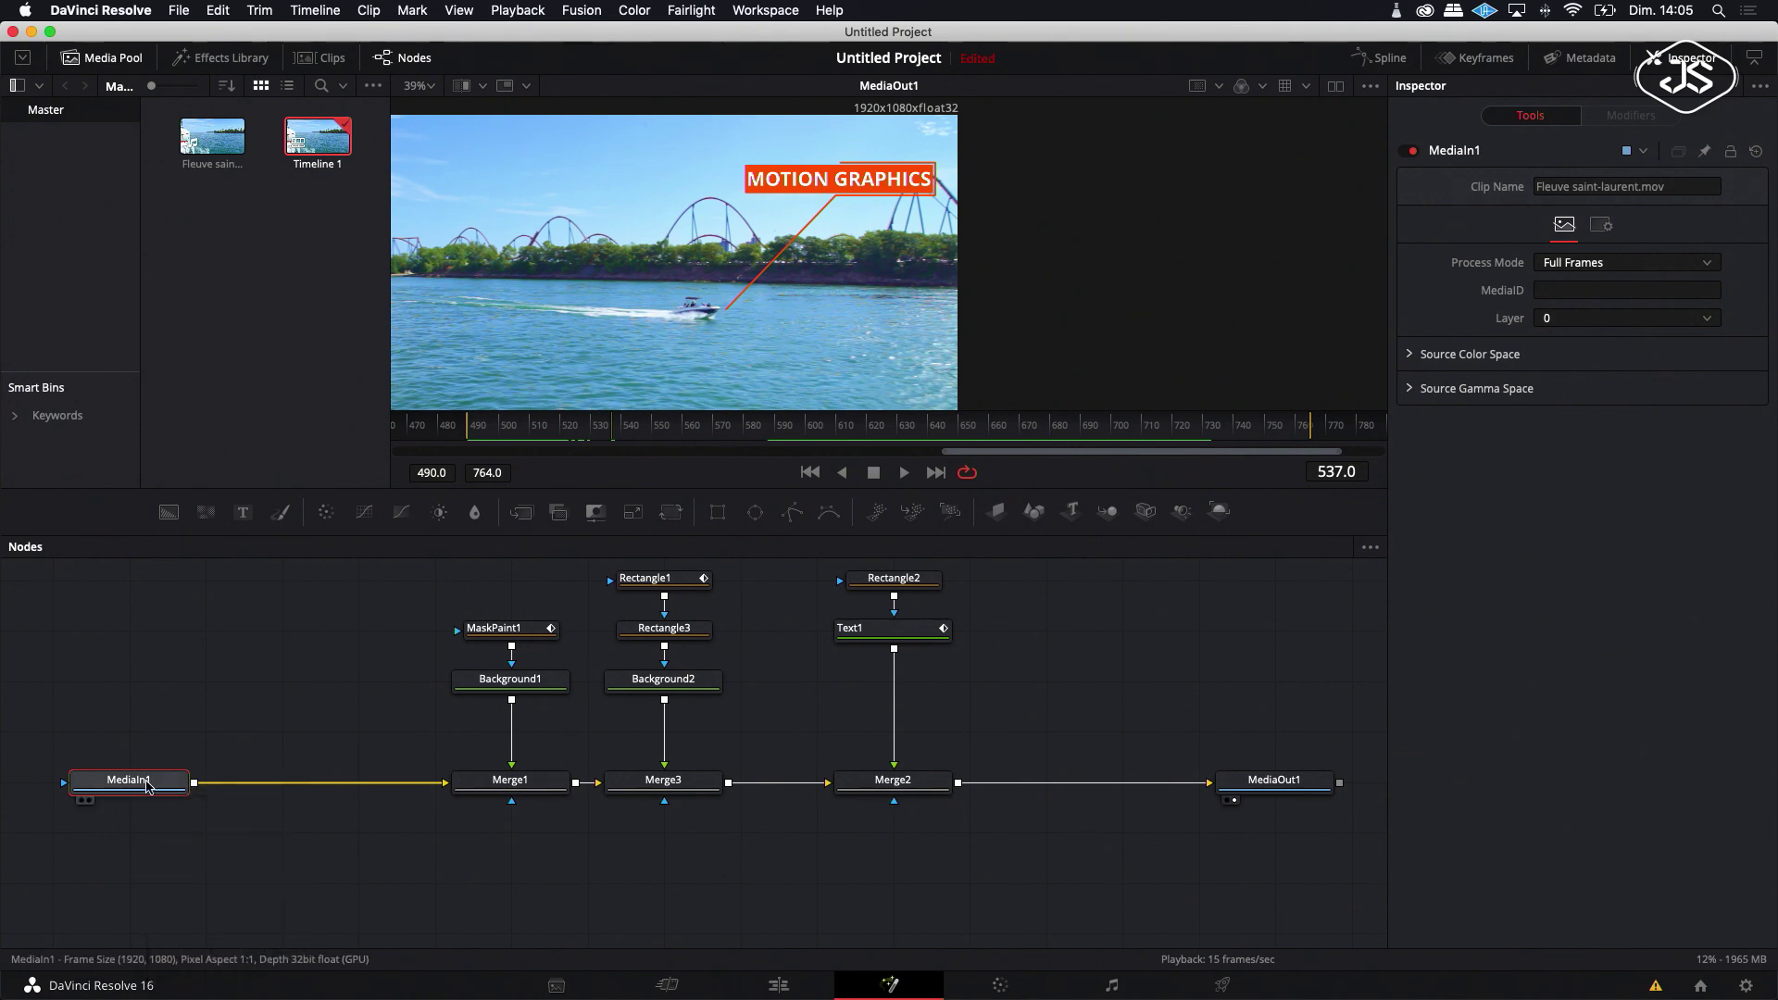
{"action": "right_click", "coordinate": [153, 787]}
{"action": "mouse_move", "coordinate": [236, 390]}
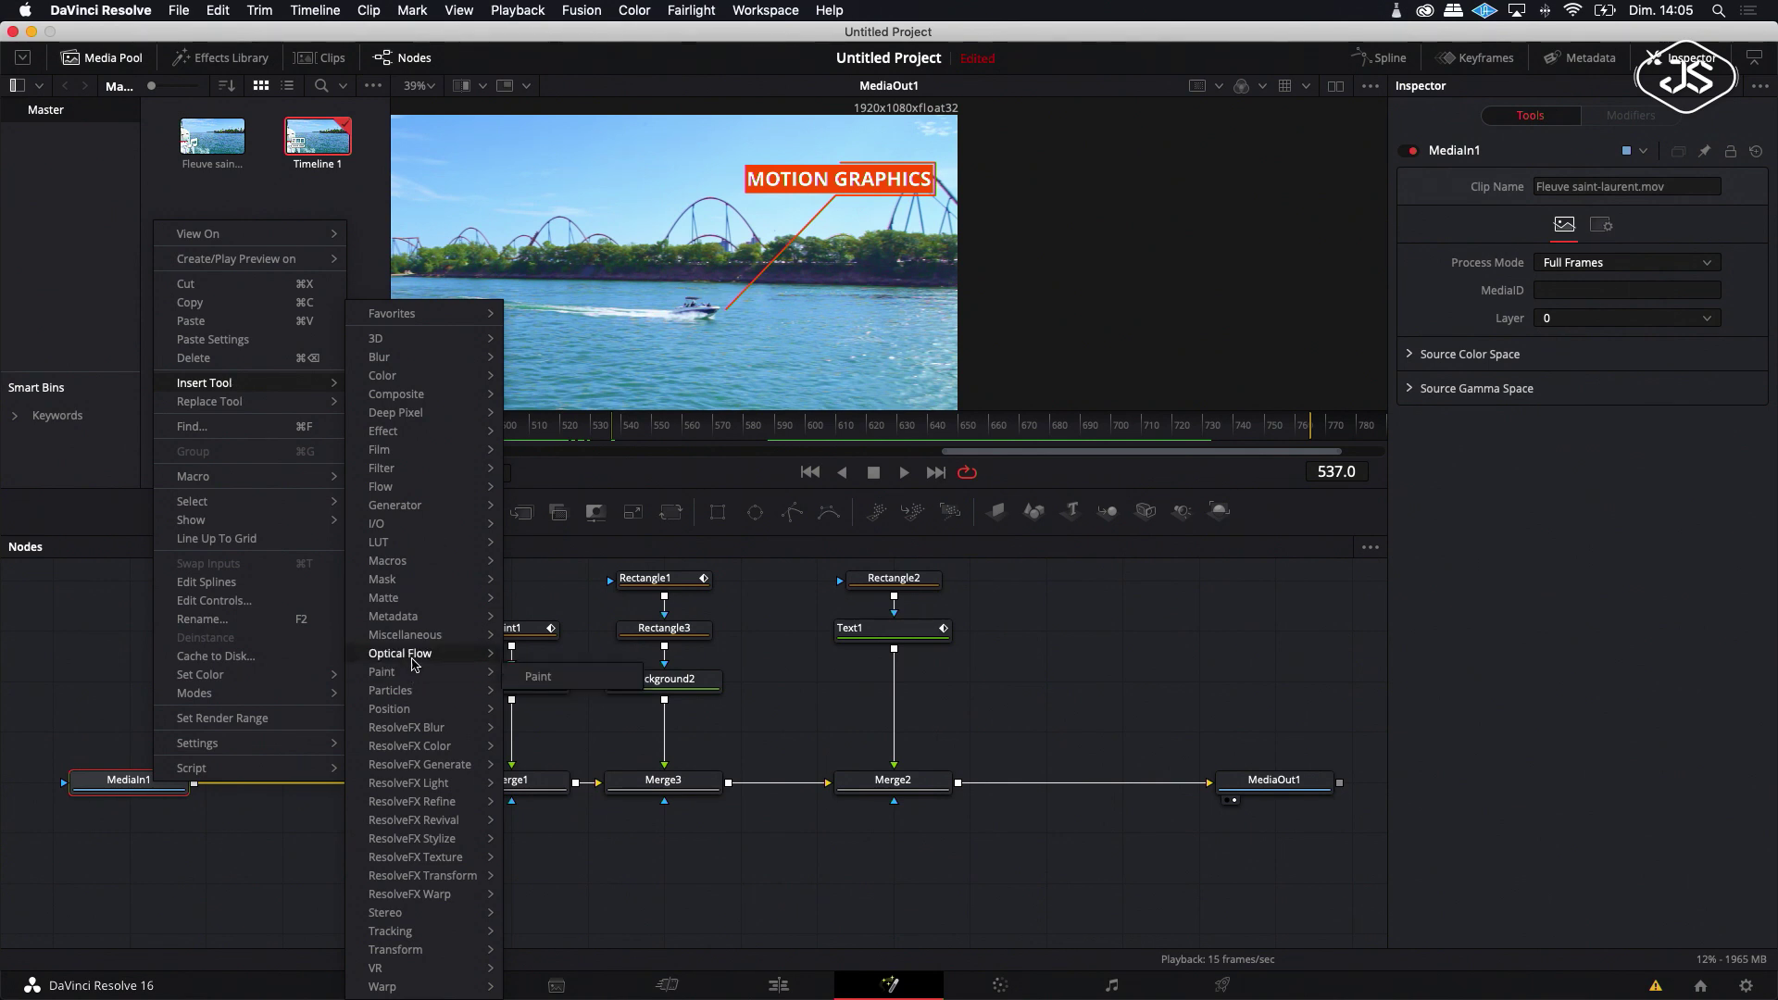
{"action": "mouse_move", "coordinate": [390, 933]}
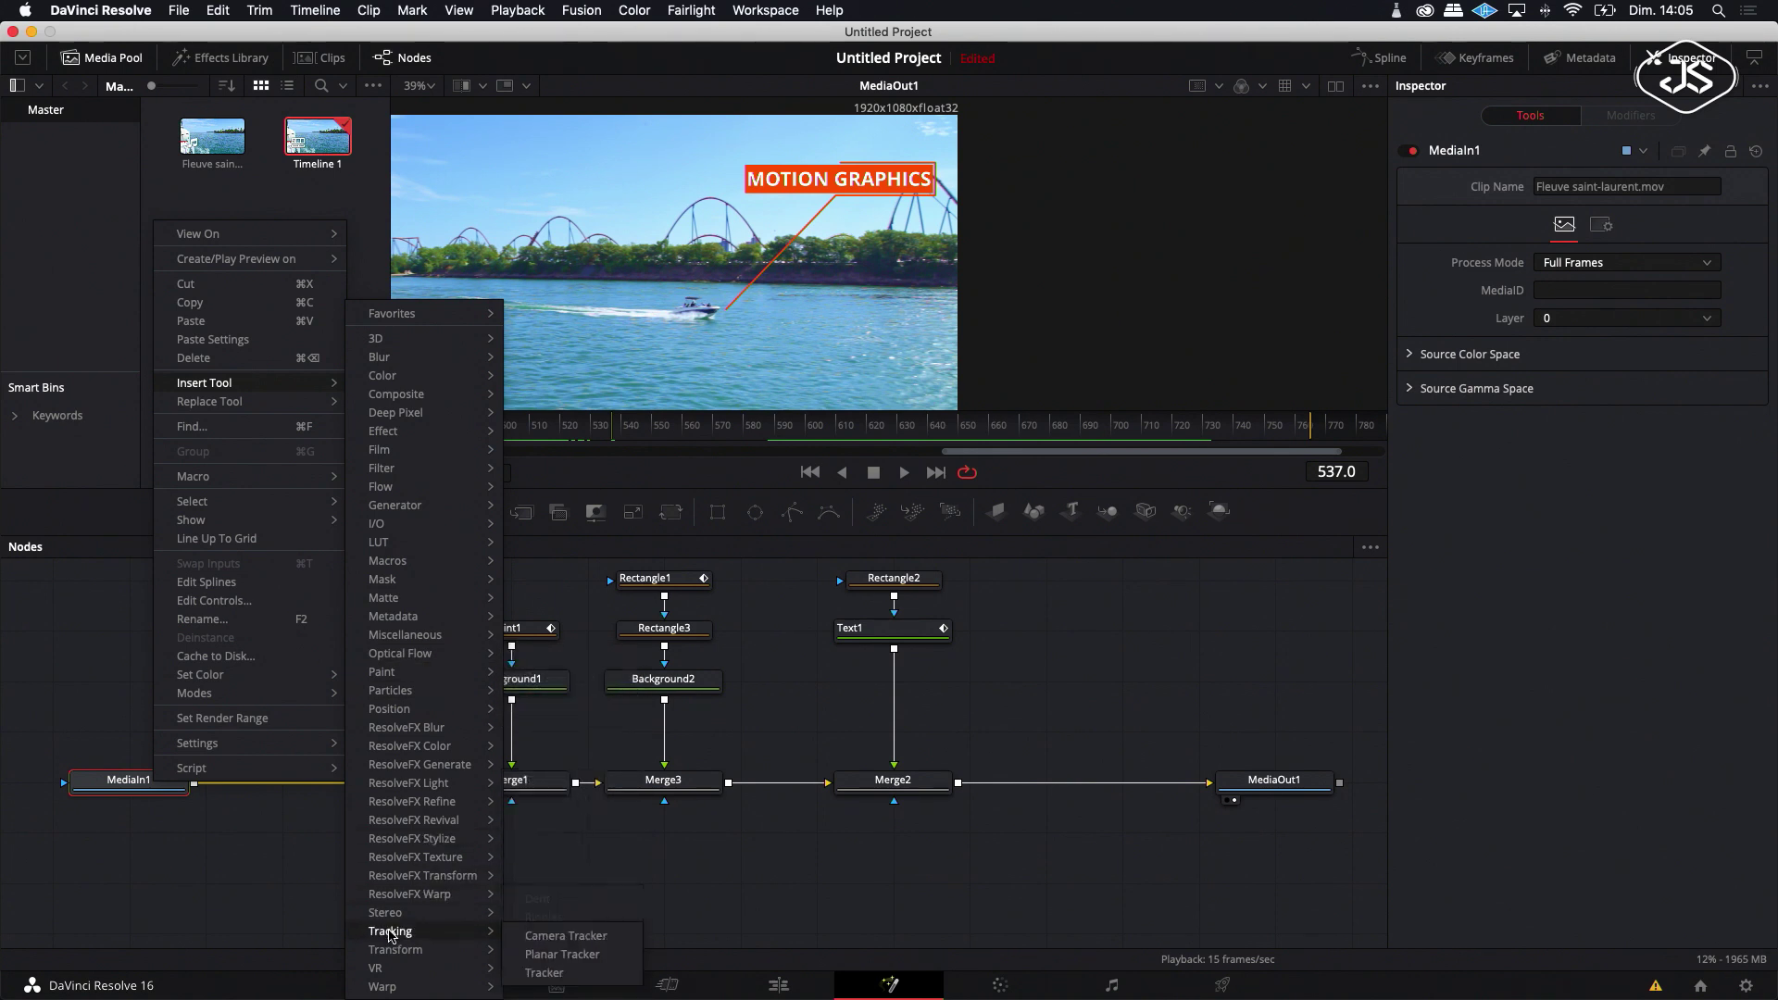
{"action": "left_click", "coordinate": [544, 972]}
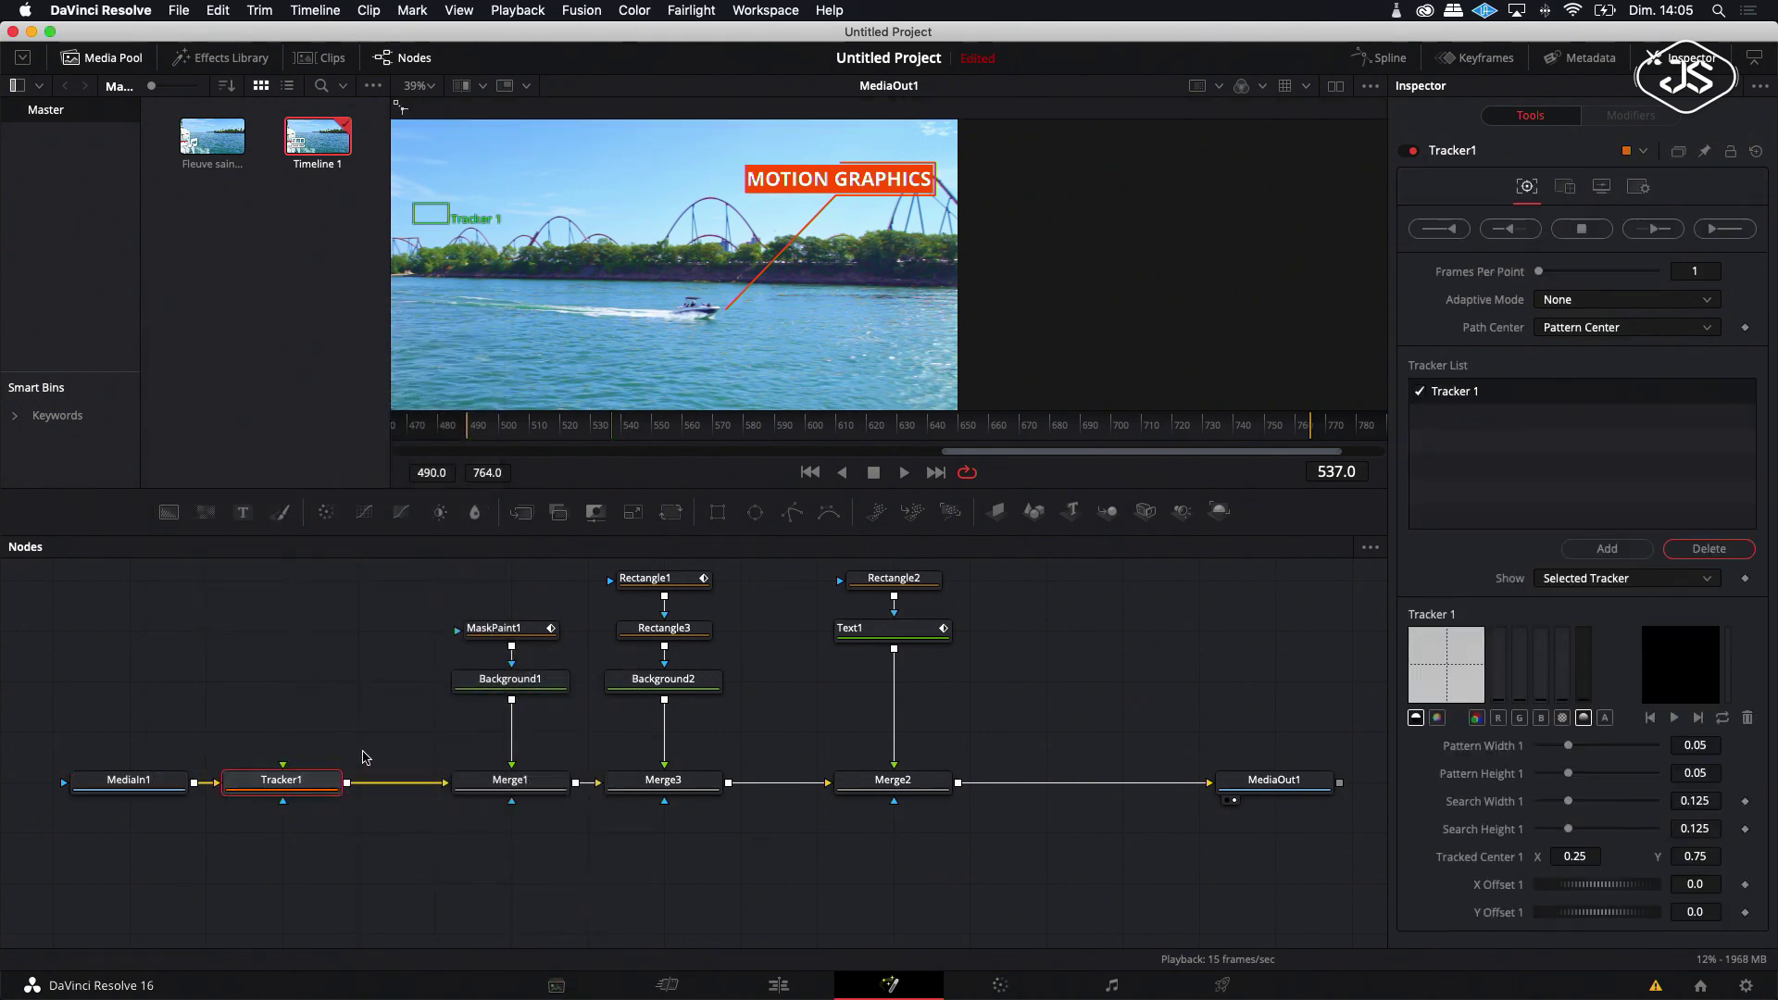
Step: Place the tracker pattern over the boat at frame 490 and track it forward to frame 764
{"action": "left_click", "coordinate": [813, 476]}
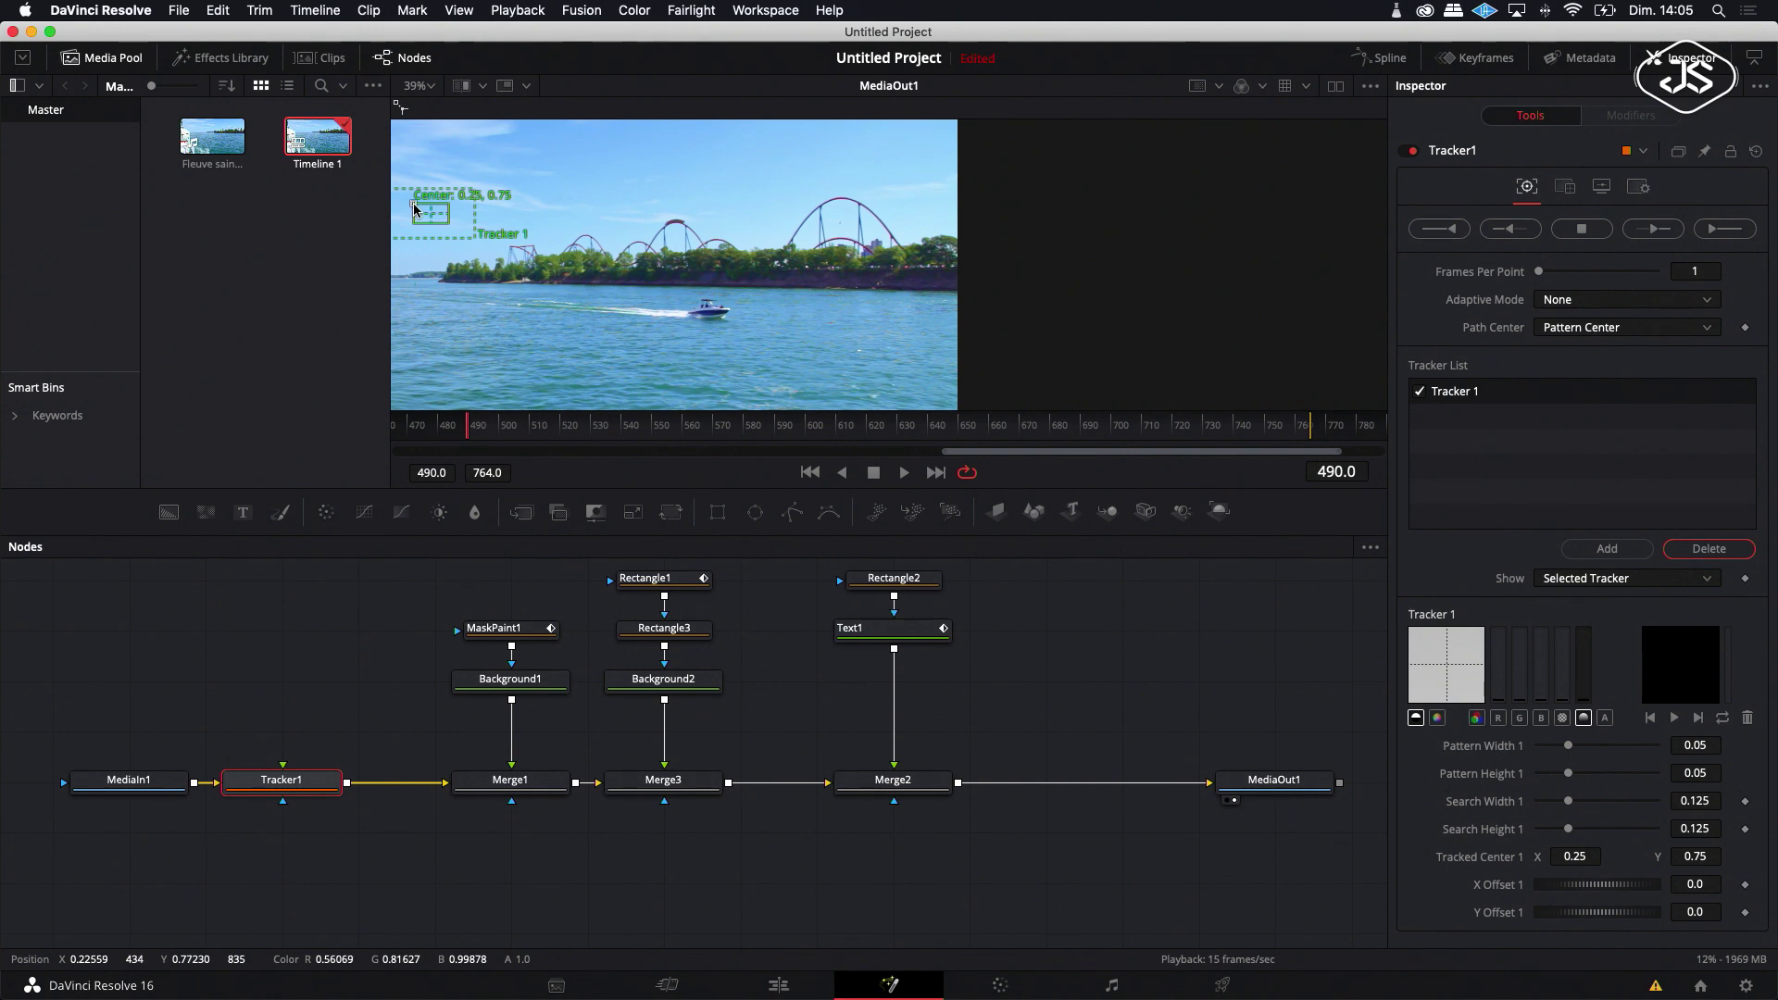
{"action": "left_click_drag", "start_coordinate": [414, 209], "coordinate": [710, 304]}
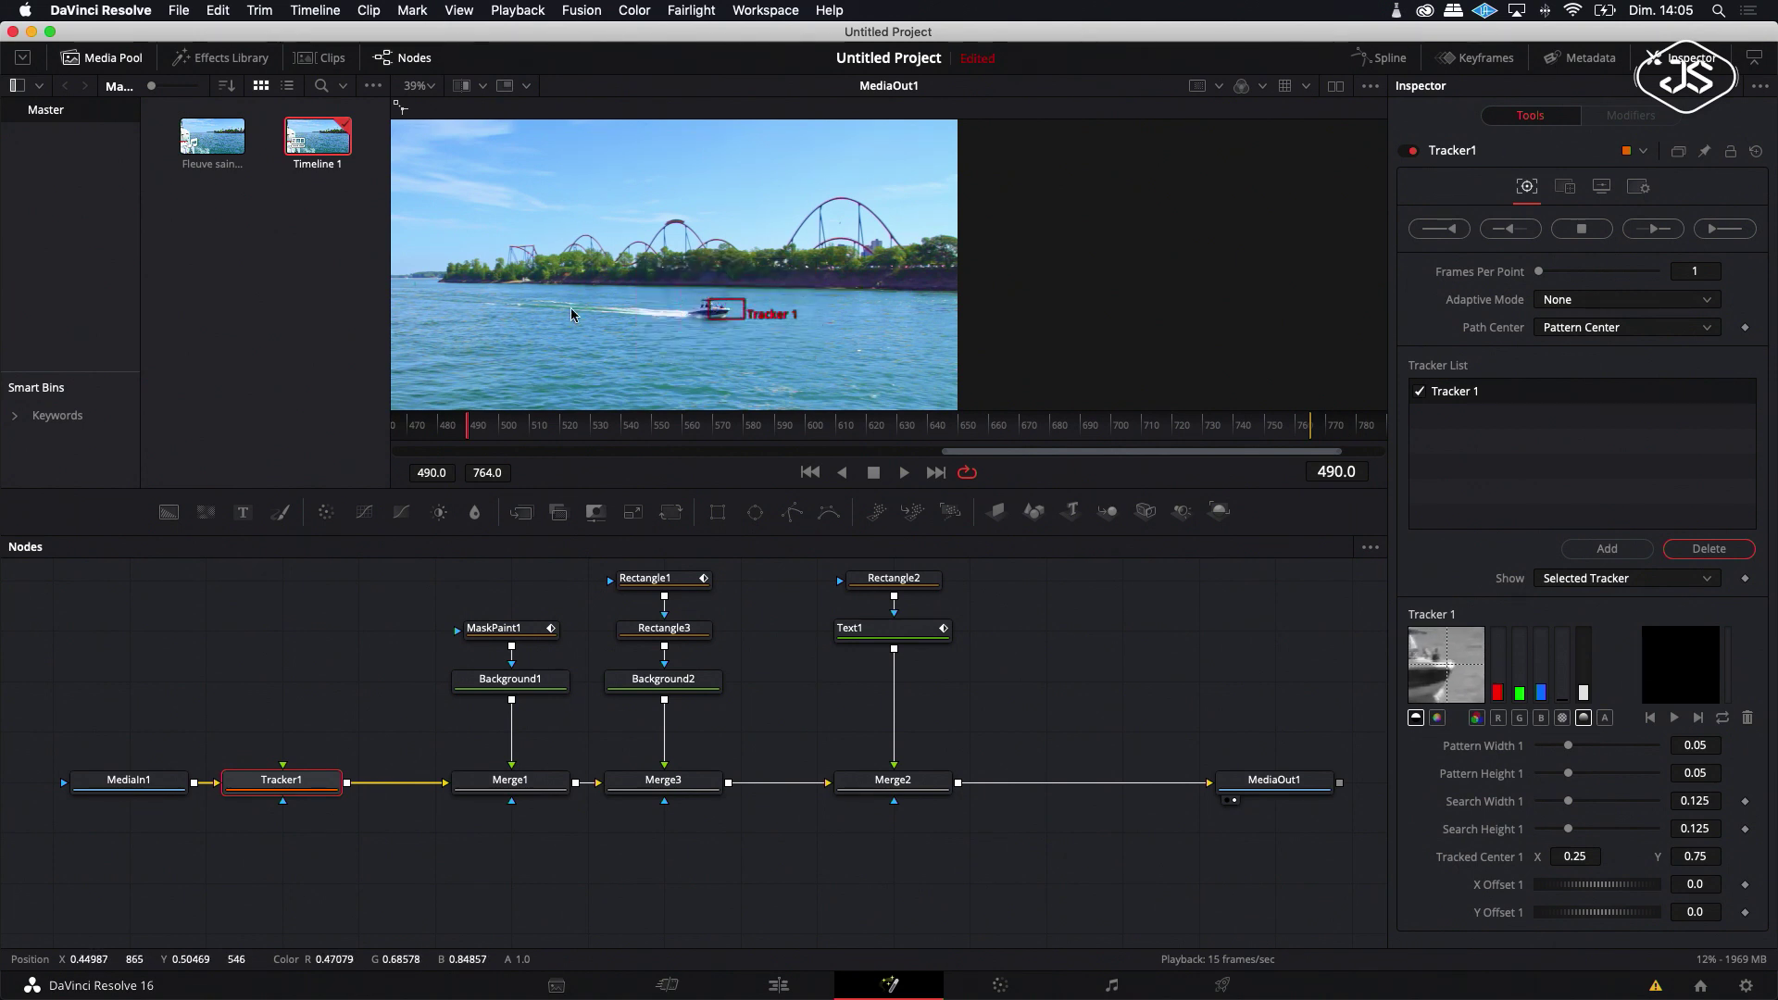
{"action": "left_click", "coordinate": [1712, 235]}
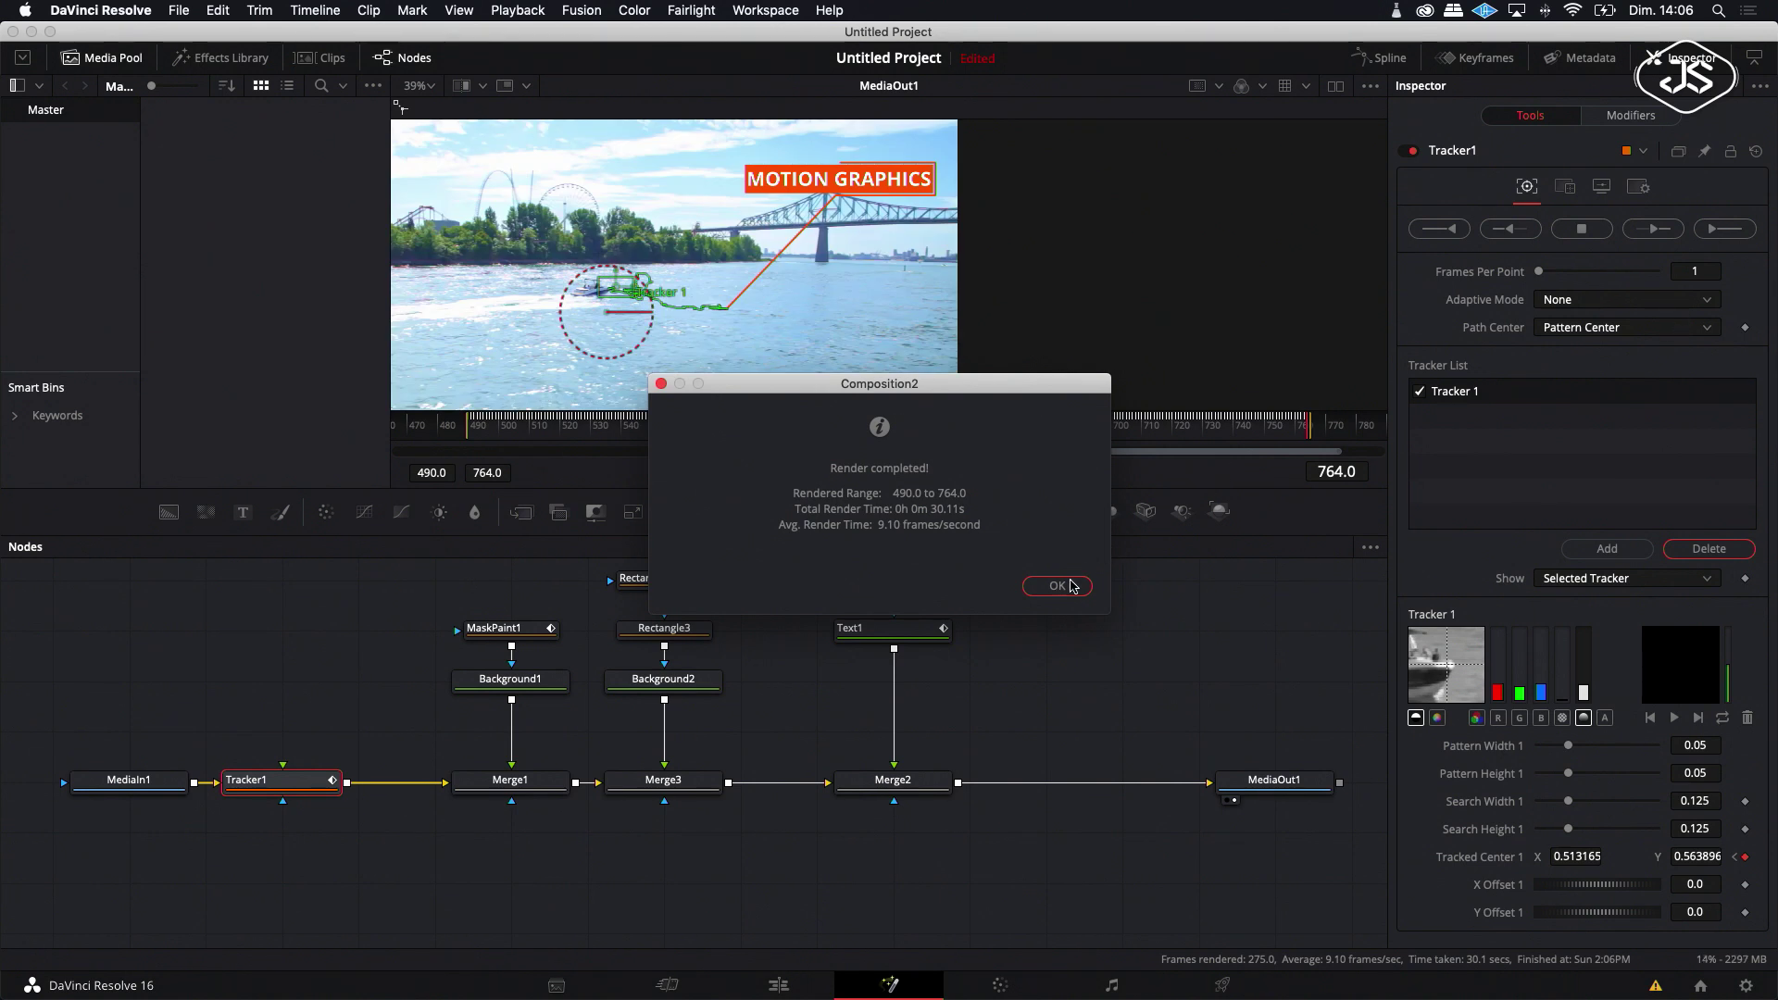
{"action": "left_click", "coordinate": [1074, 585]}
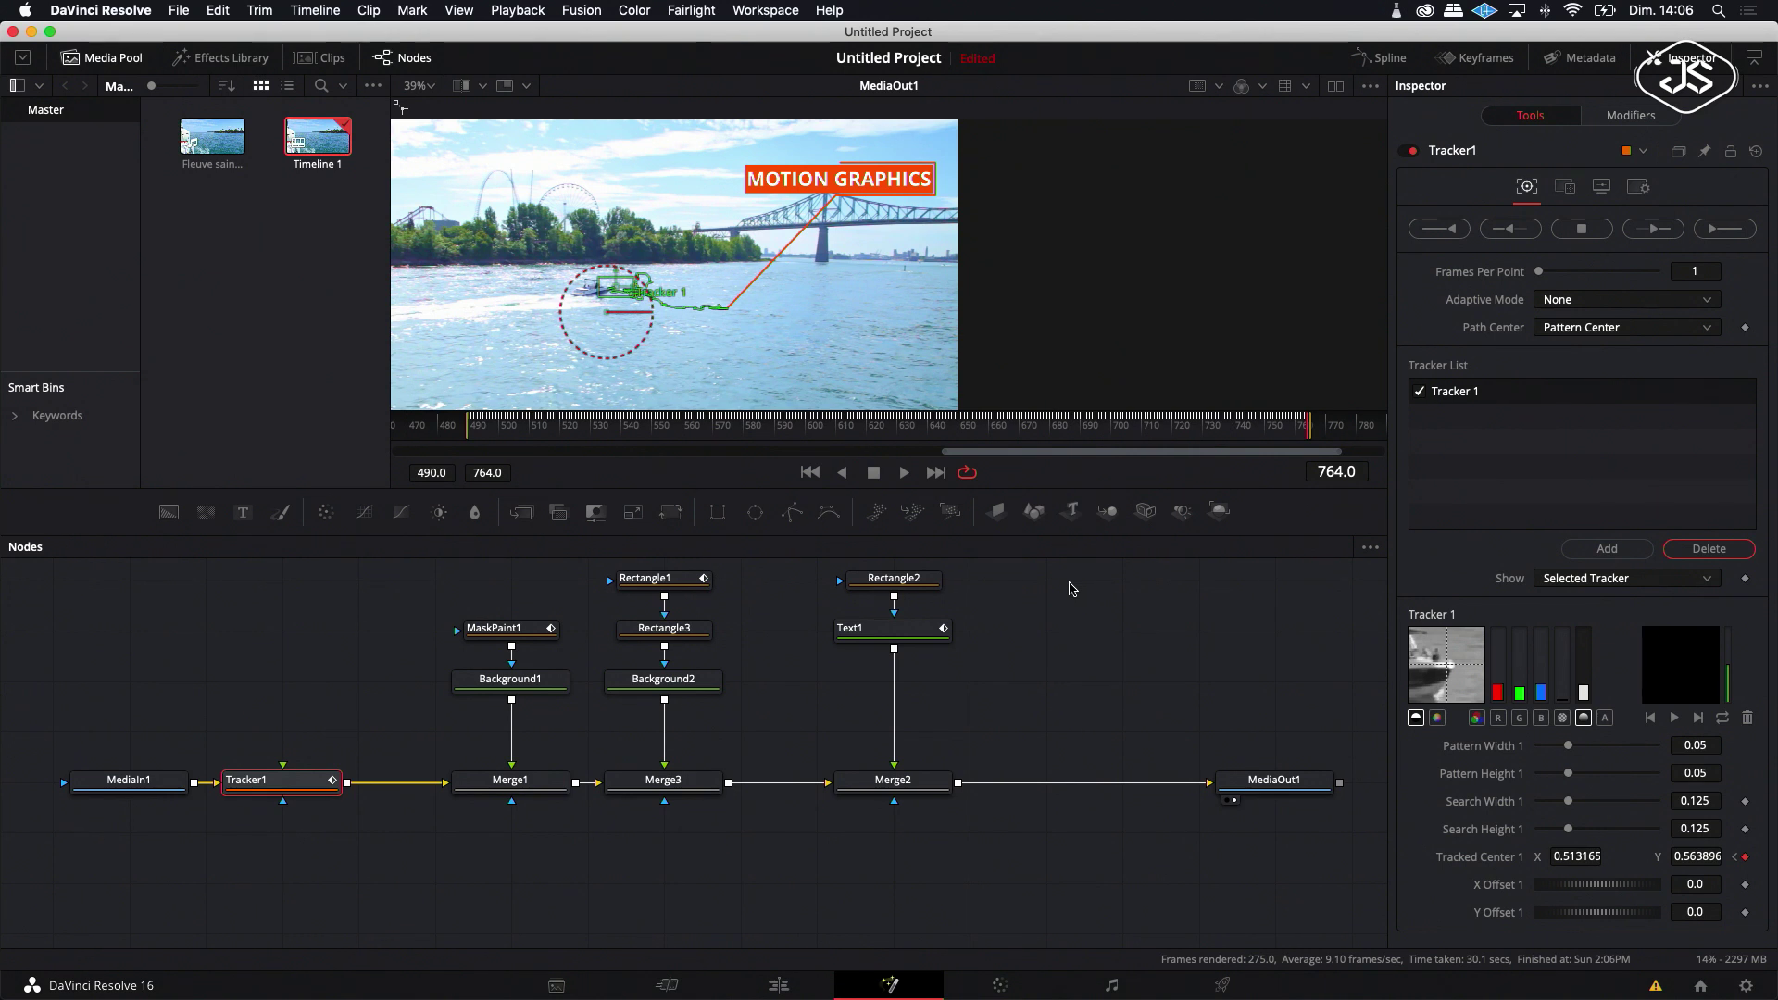
Step: At frame 518, publish the point of MaskPaint1's polyline stroke at the boat end of the pointer line
{"action": "left_click", "coordinate": [810, 472]}
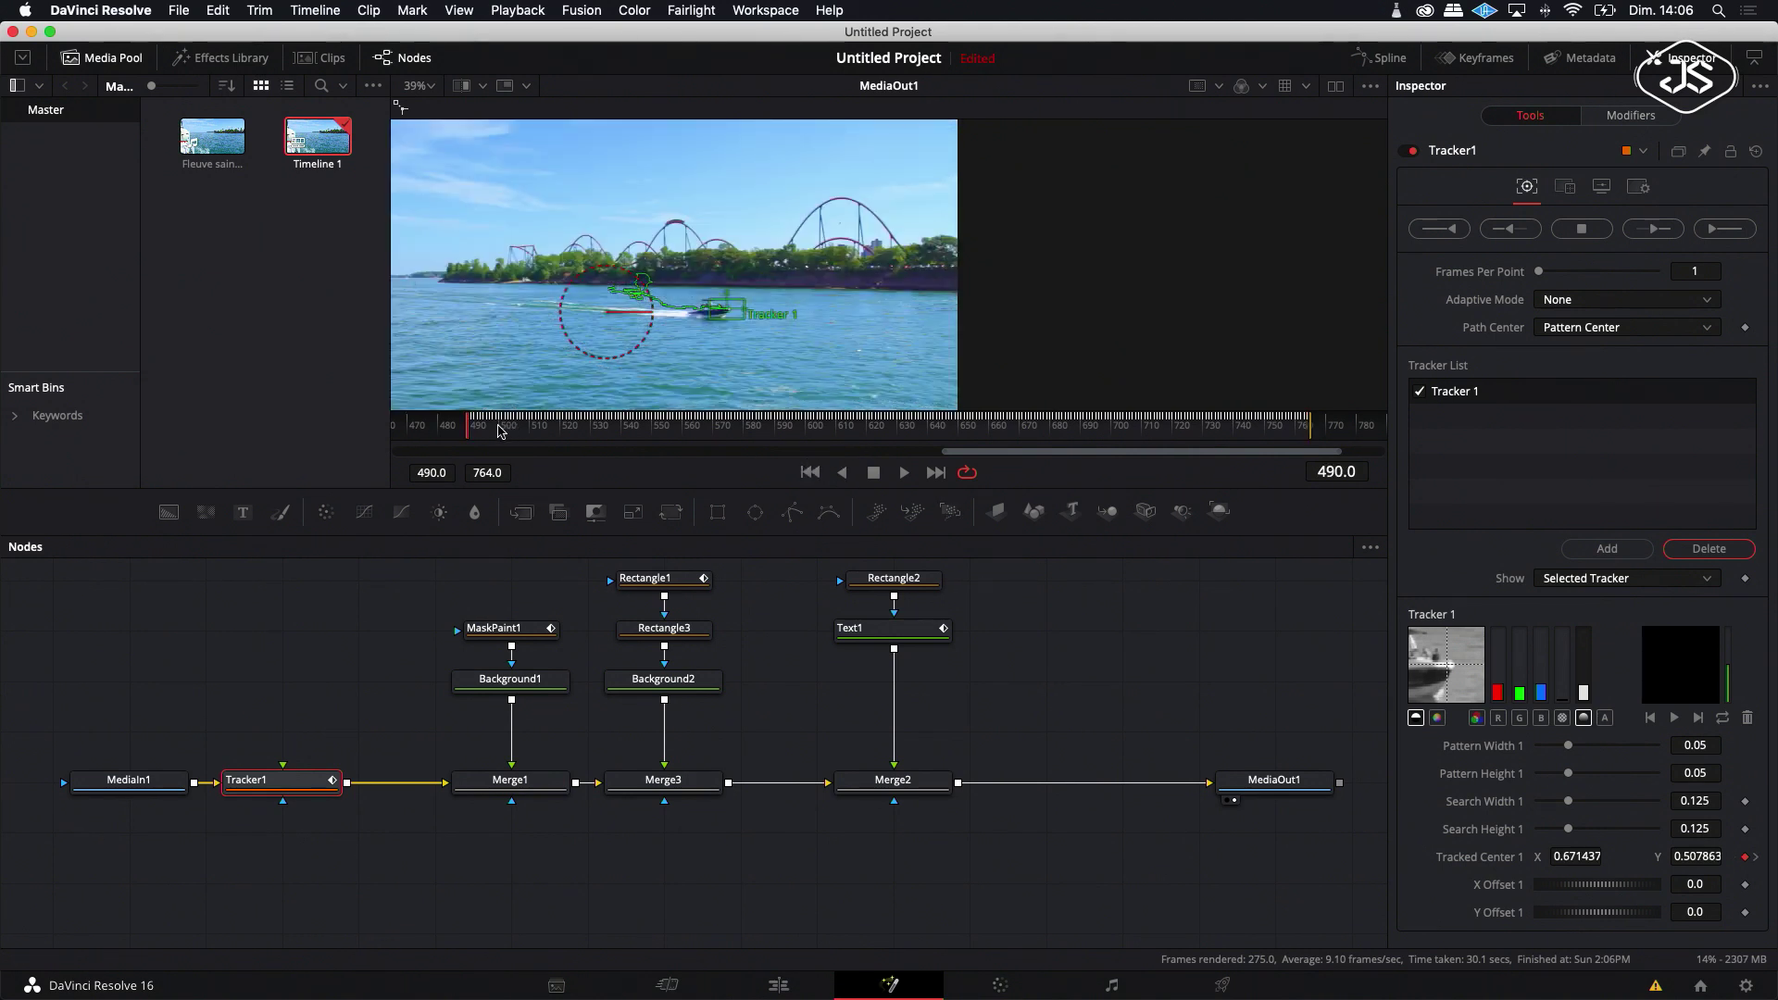
{"action": "left_click_drag", "start_coordinate": [472, 432], "coordinate": [556, 435]}
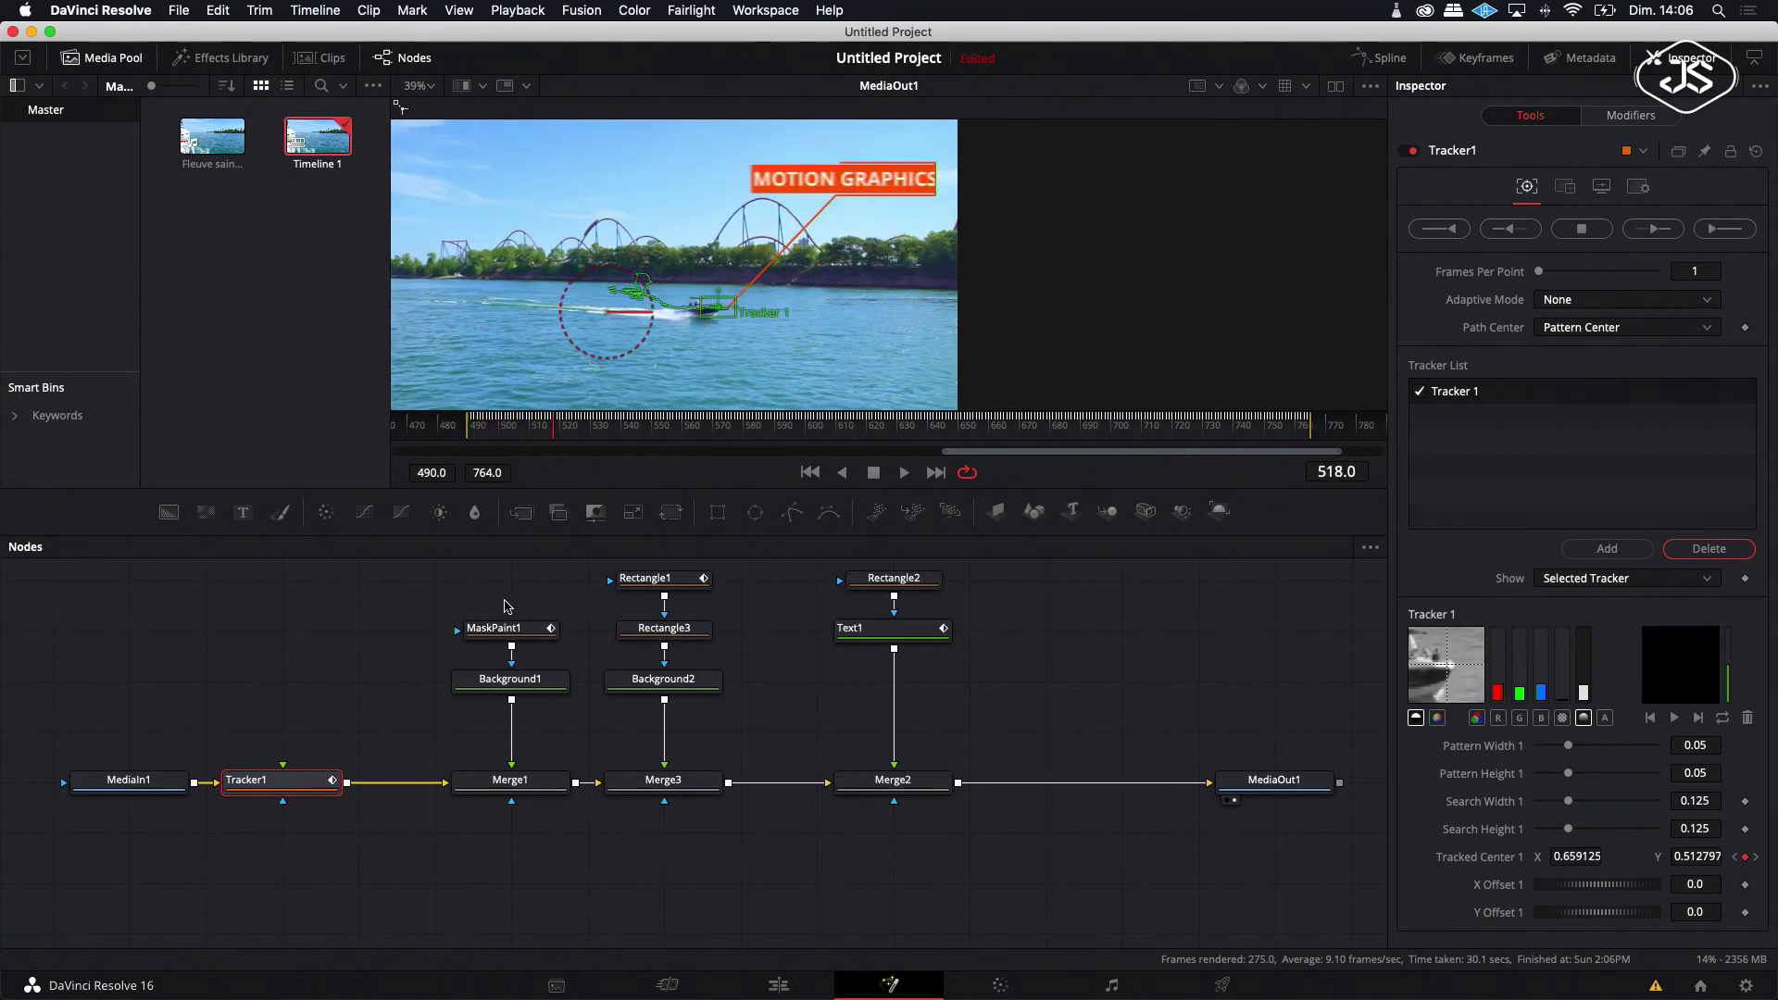
{"action": "left_click", "coordinate": [504, 630]}
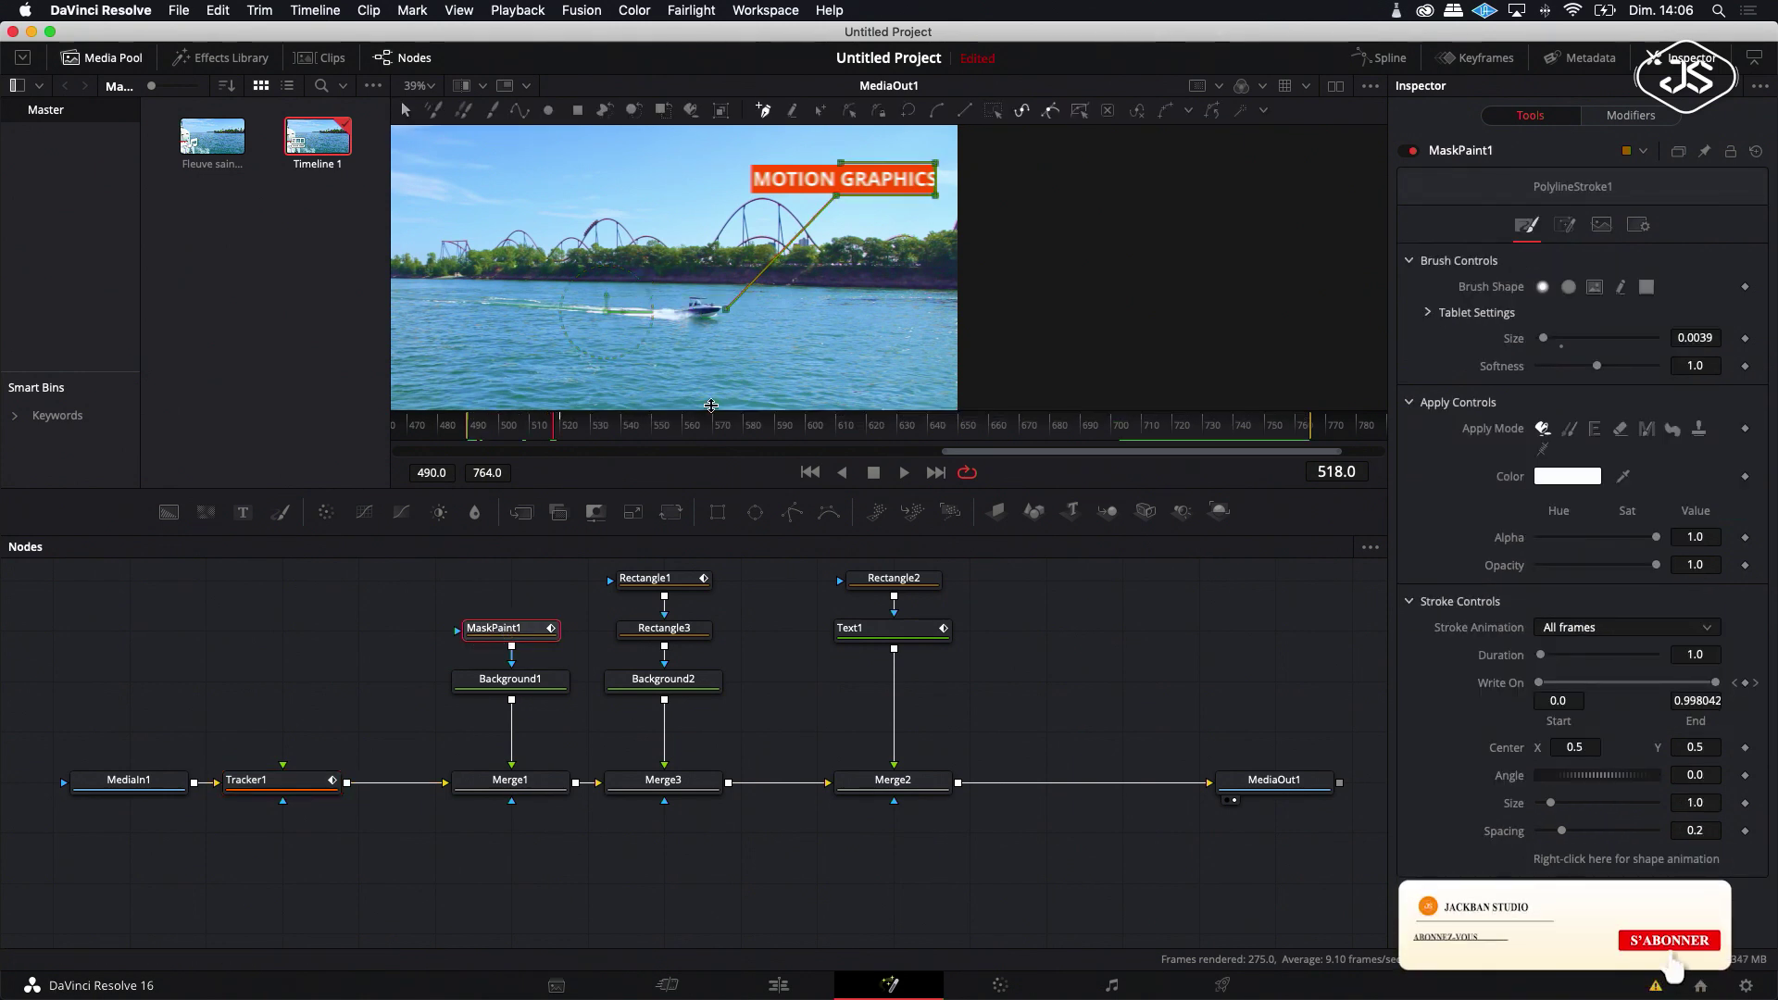
{"action": "left_click", "coordinate": [726, 312]}
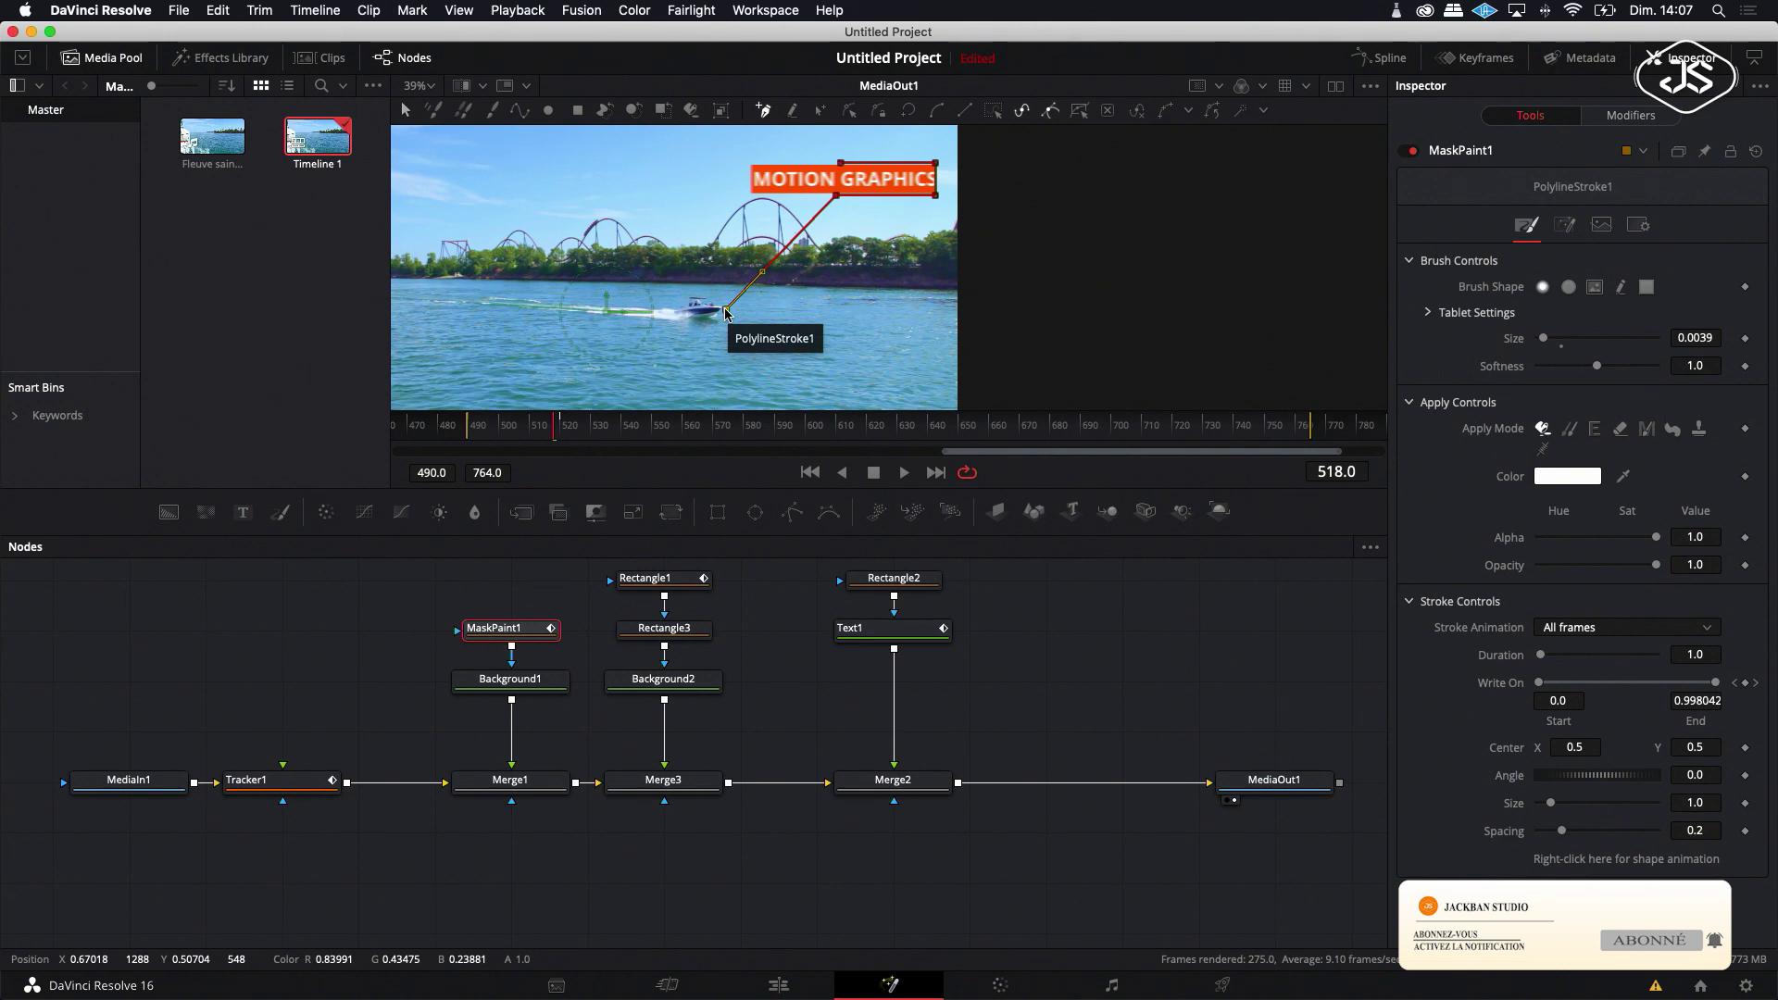
{"action": "right_click", "coordinate": [726, 312]}
{"action": "mouse_move", "coordinate": [801, 646]}
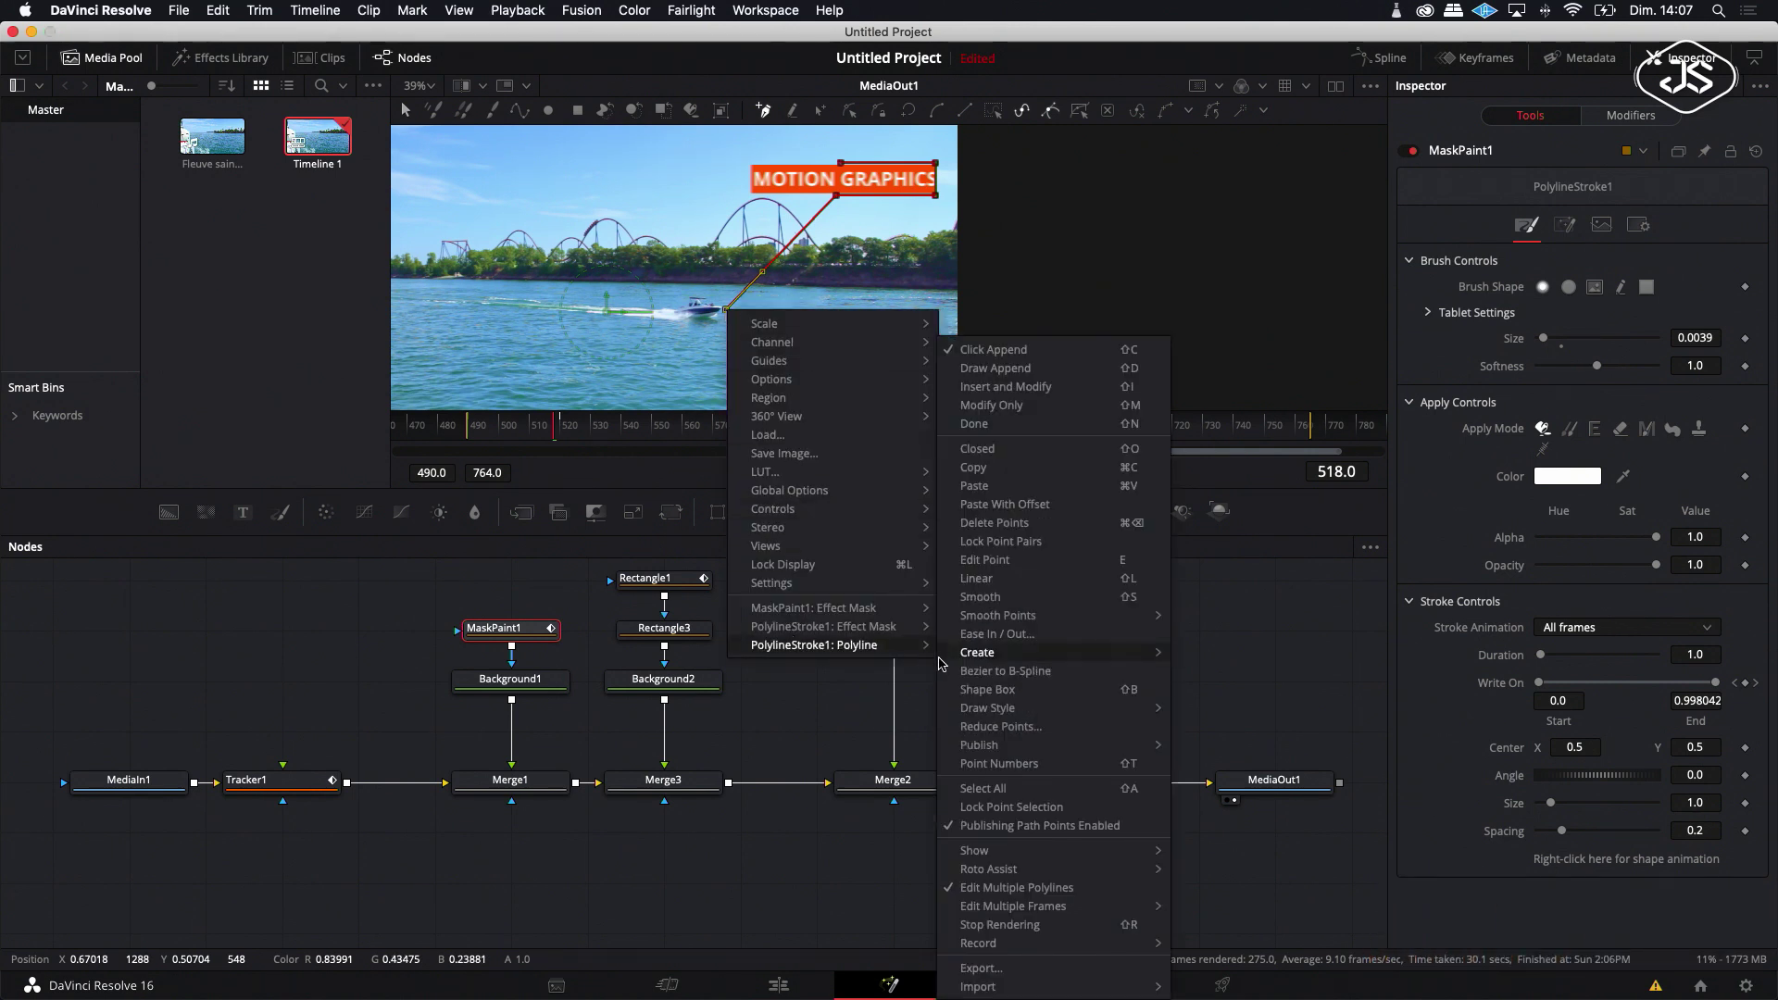
{"action": "mouse_move", "coordinate": [1011, 746]}
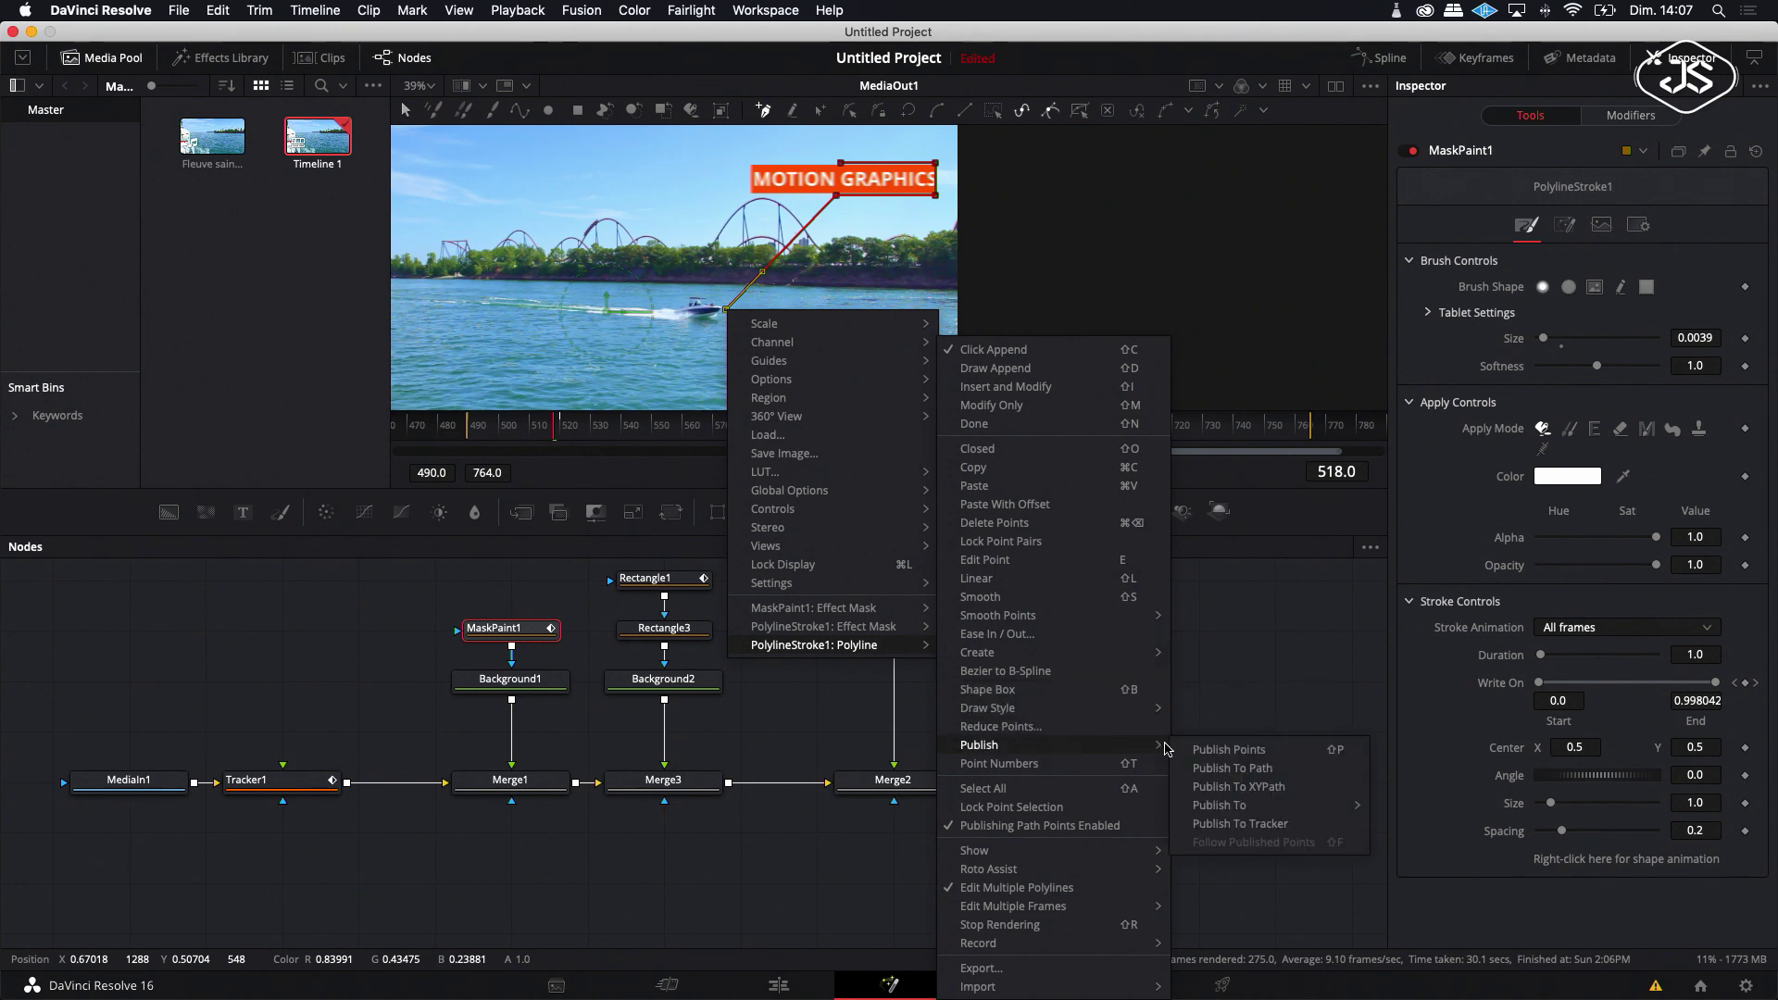
{"action": "left_click", "coordinate": [1216, 750]}
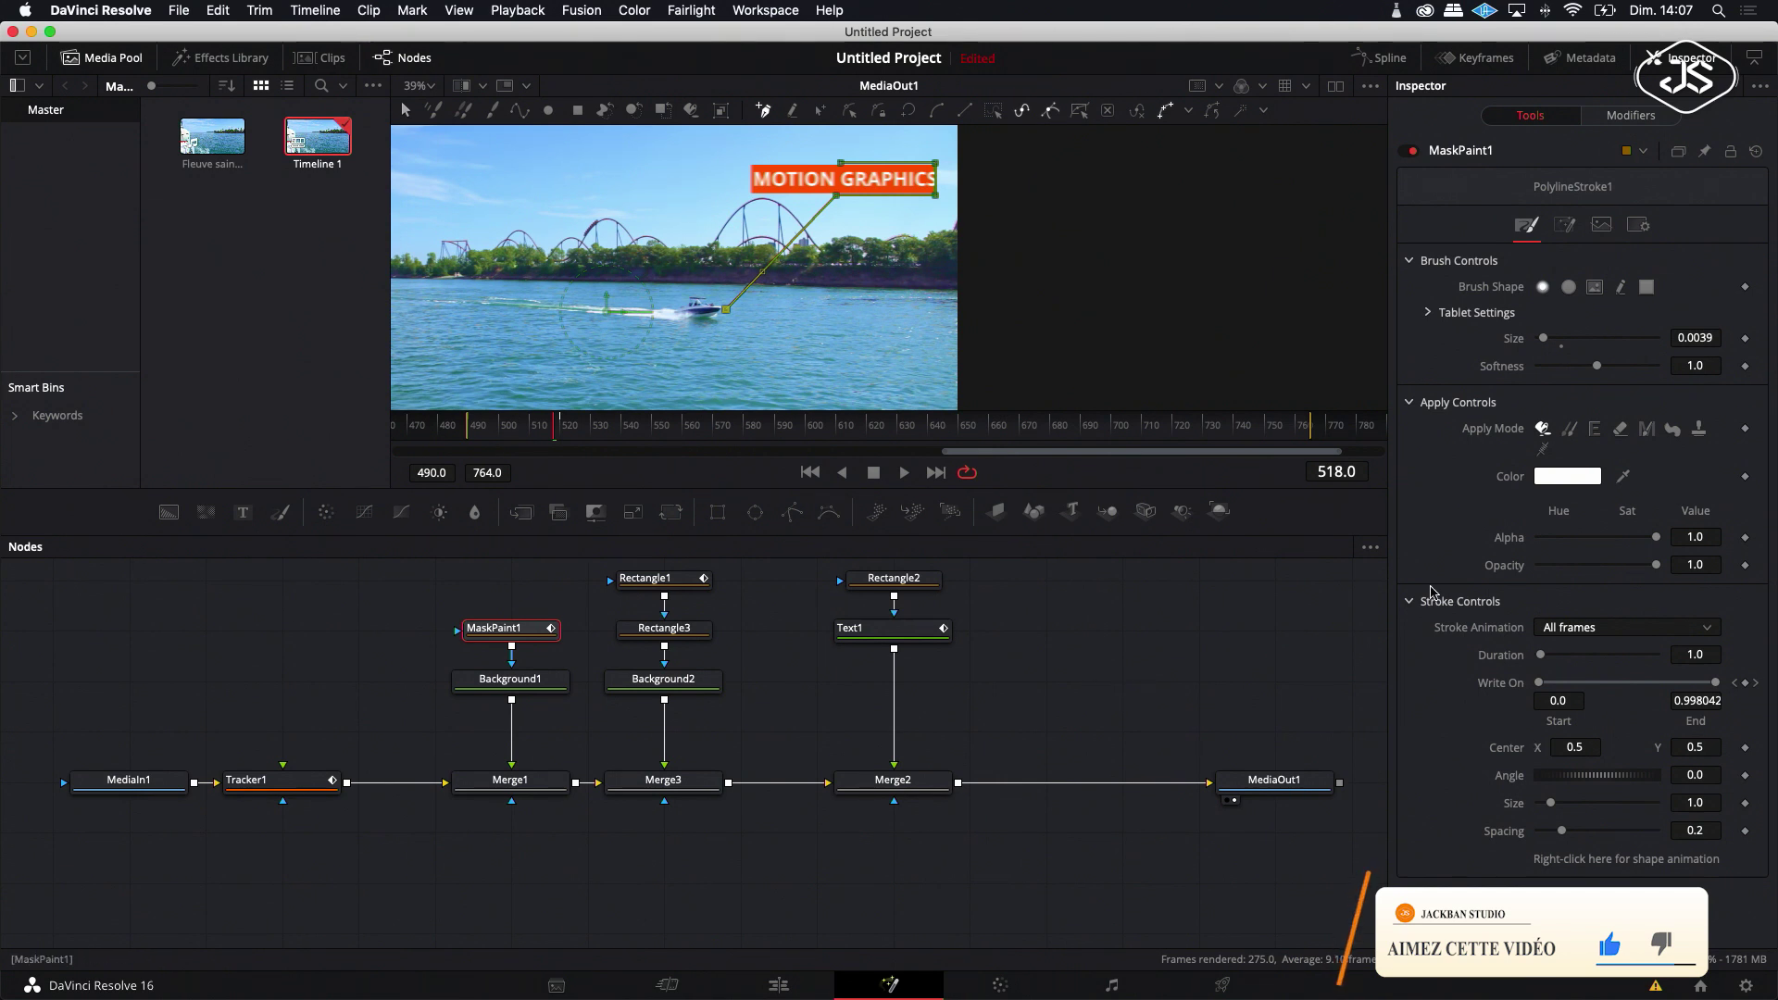
Step: Set Tracker1's operation to Match Move
{"action": "left_click", "coordinate": [268, 780]}
{"action": "left_click", "coordinate": [1564, 186]}
{"action": "left_click", "coordinate": [1576, 225]}
{"action": "left_click", "coordinate": [1576, 270]}
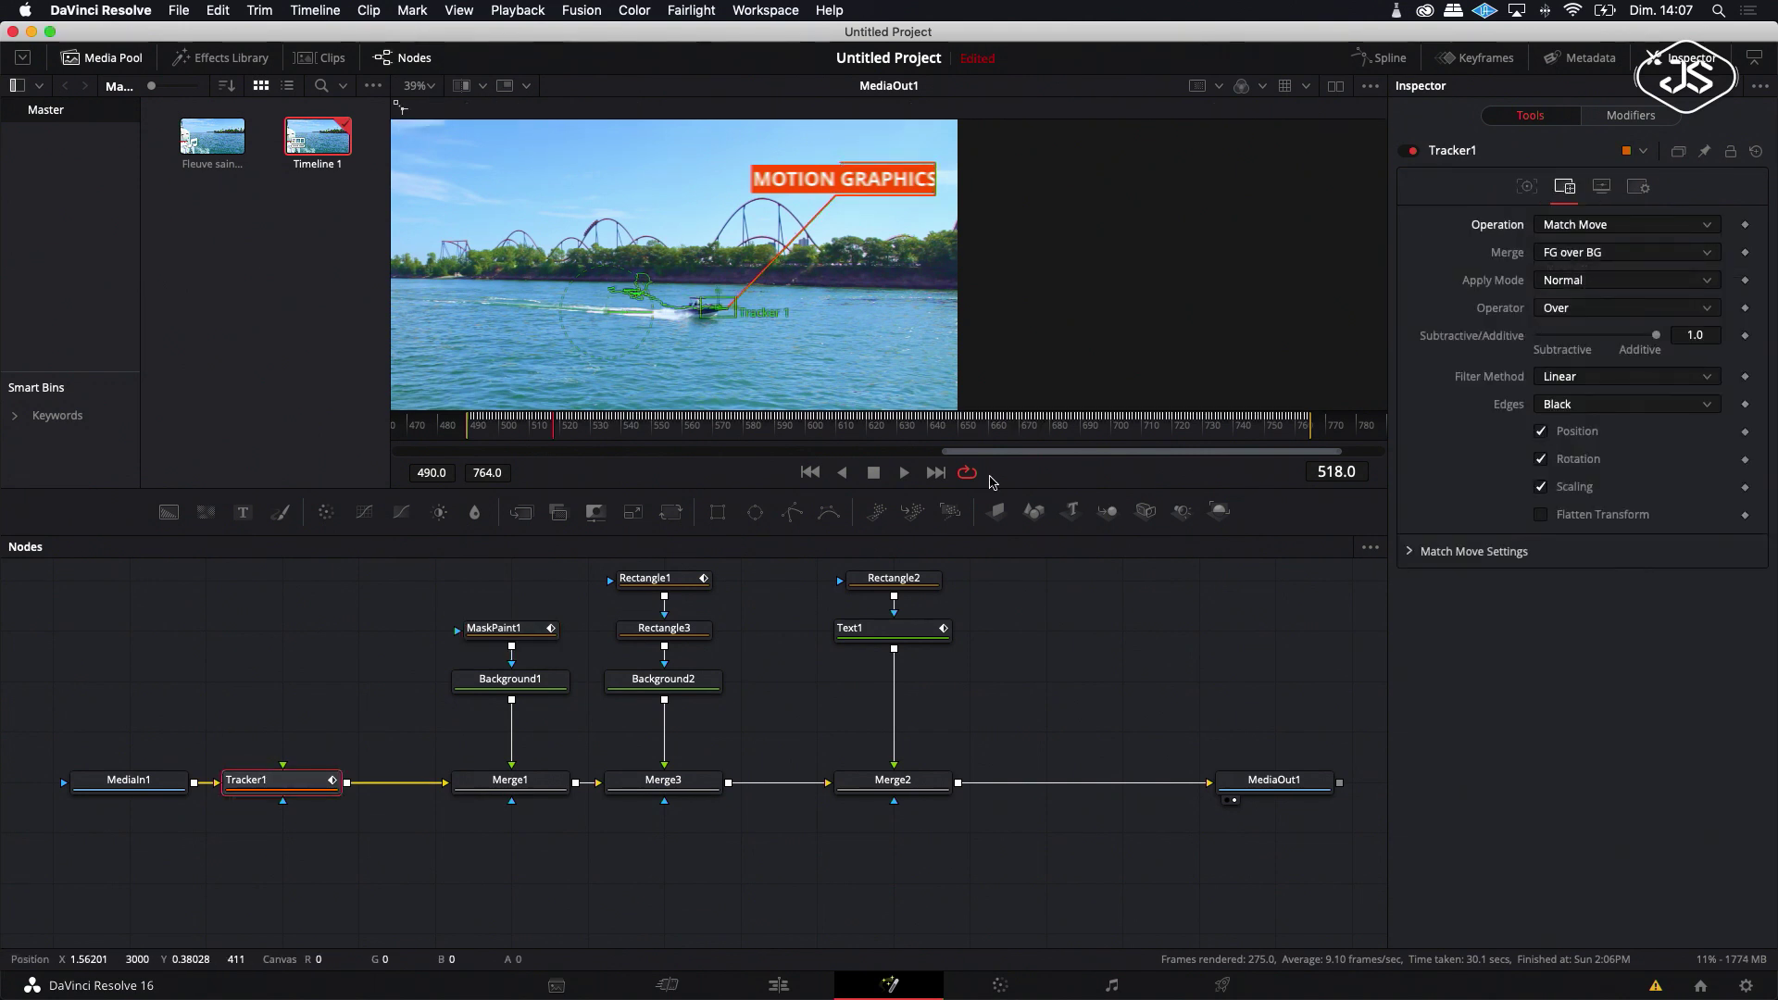
Step: Connect MaskPaint1's published Point 0 to the position of Tracker1Tracker1Path
{"action": "left_click", "coordinate": [494, 634]}
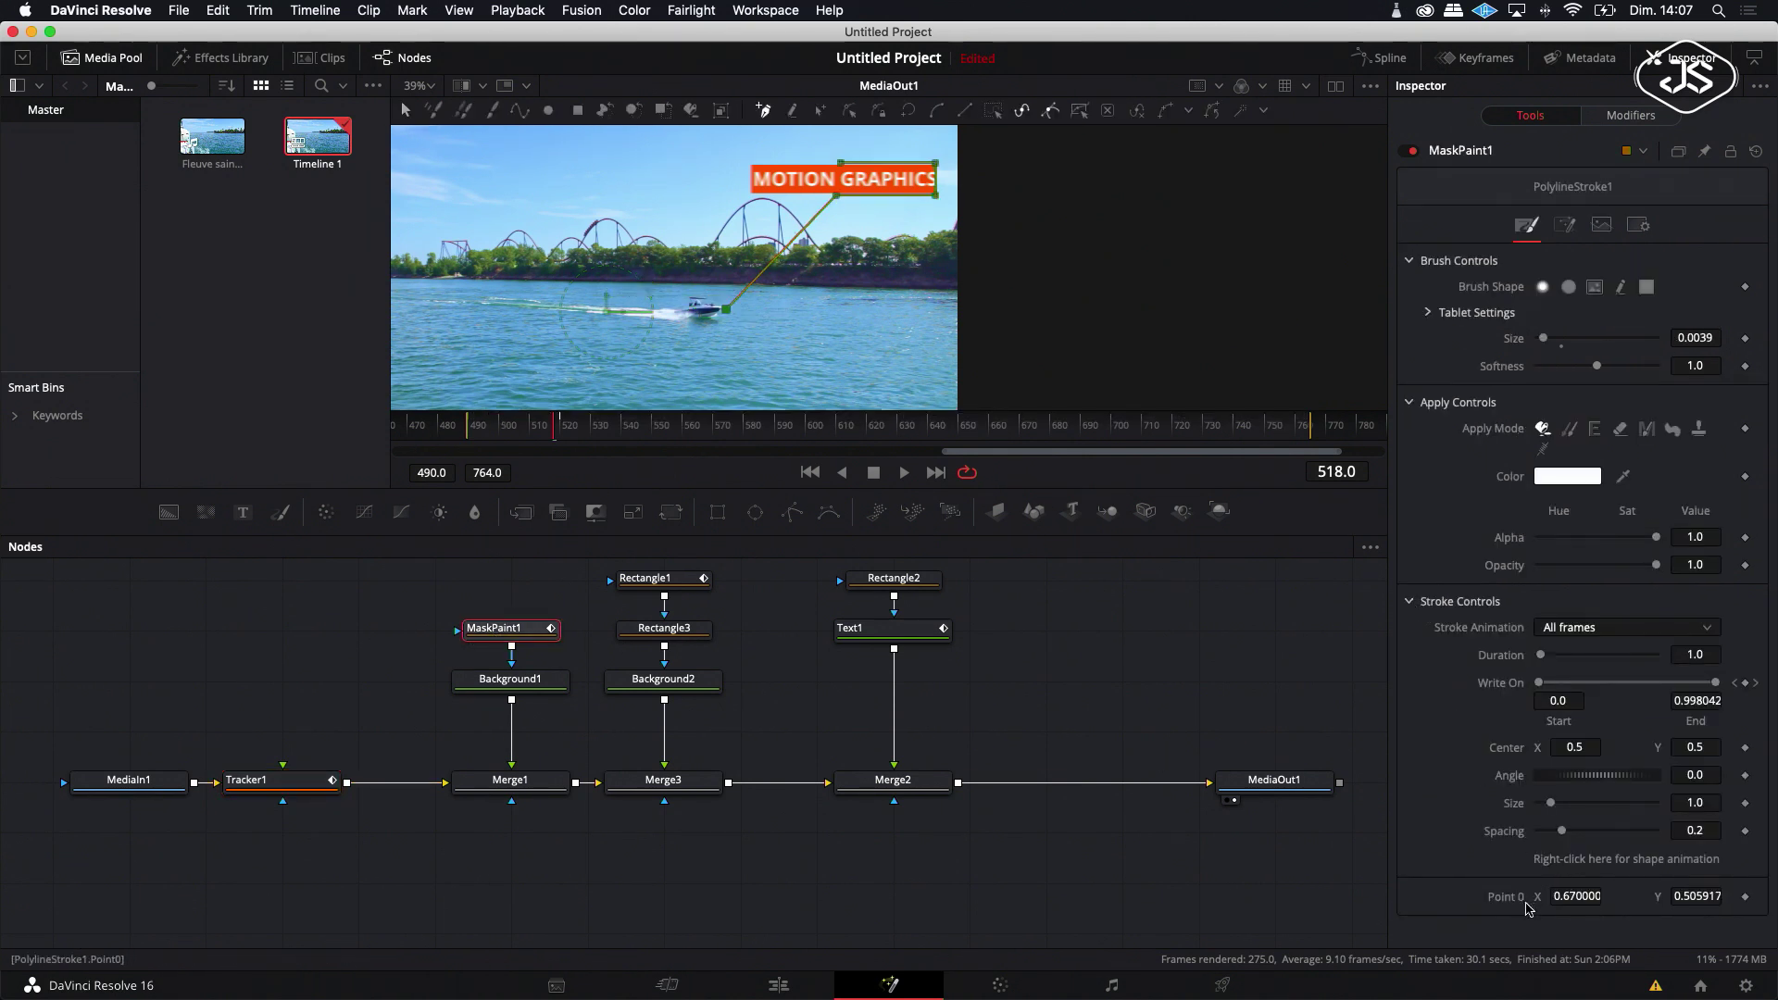
{"action": "left_click", "coordinate": [1411, 602]}
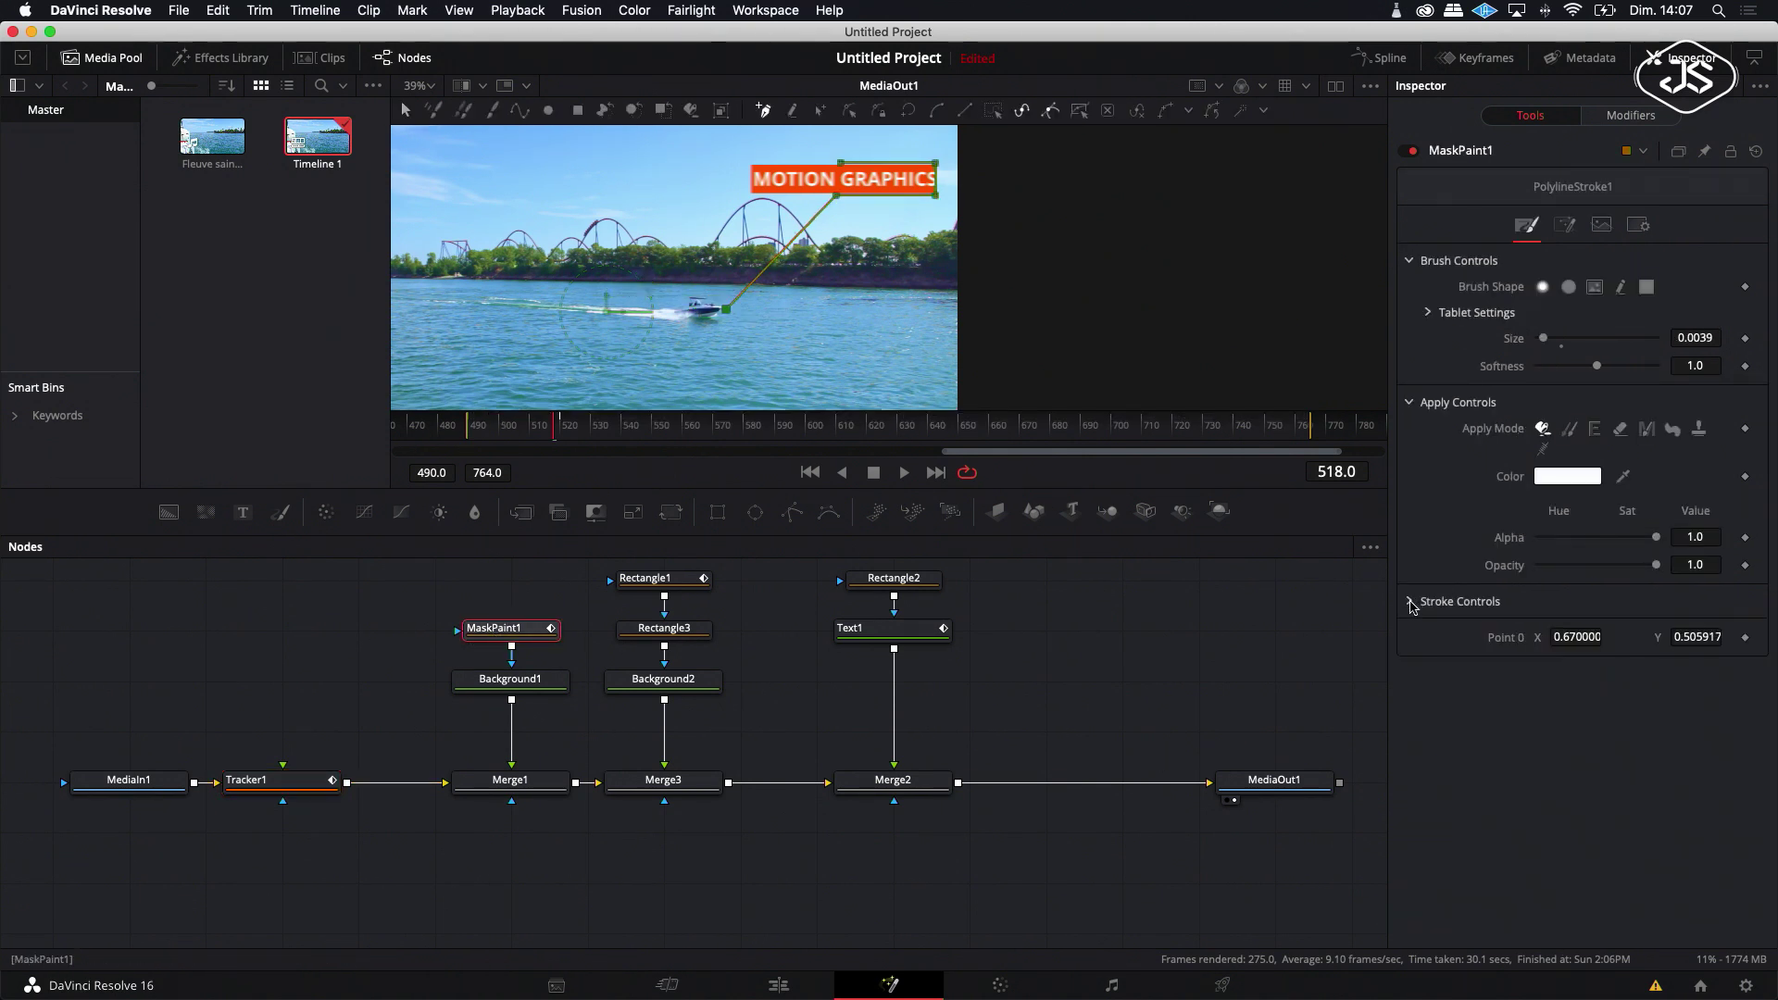
{"action": "right_click", "coordinate": [1540, 643]}
{"action": "mouse_move", "coordinate": [1587, 745]}
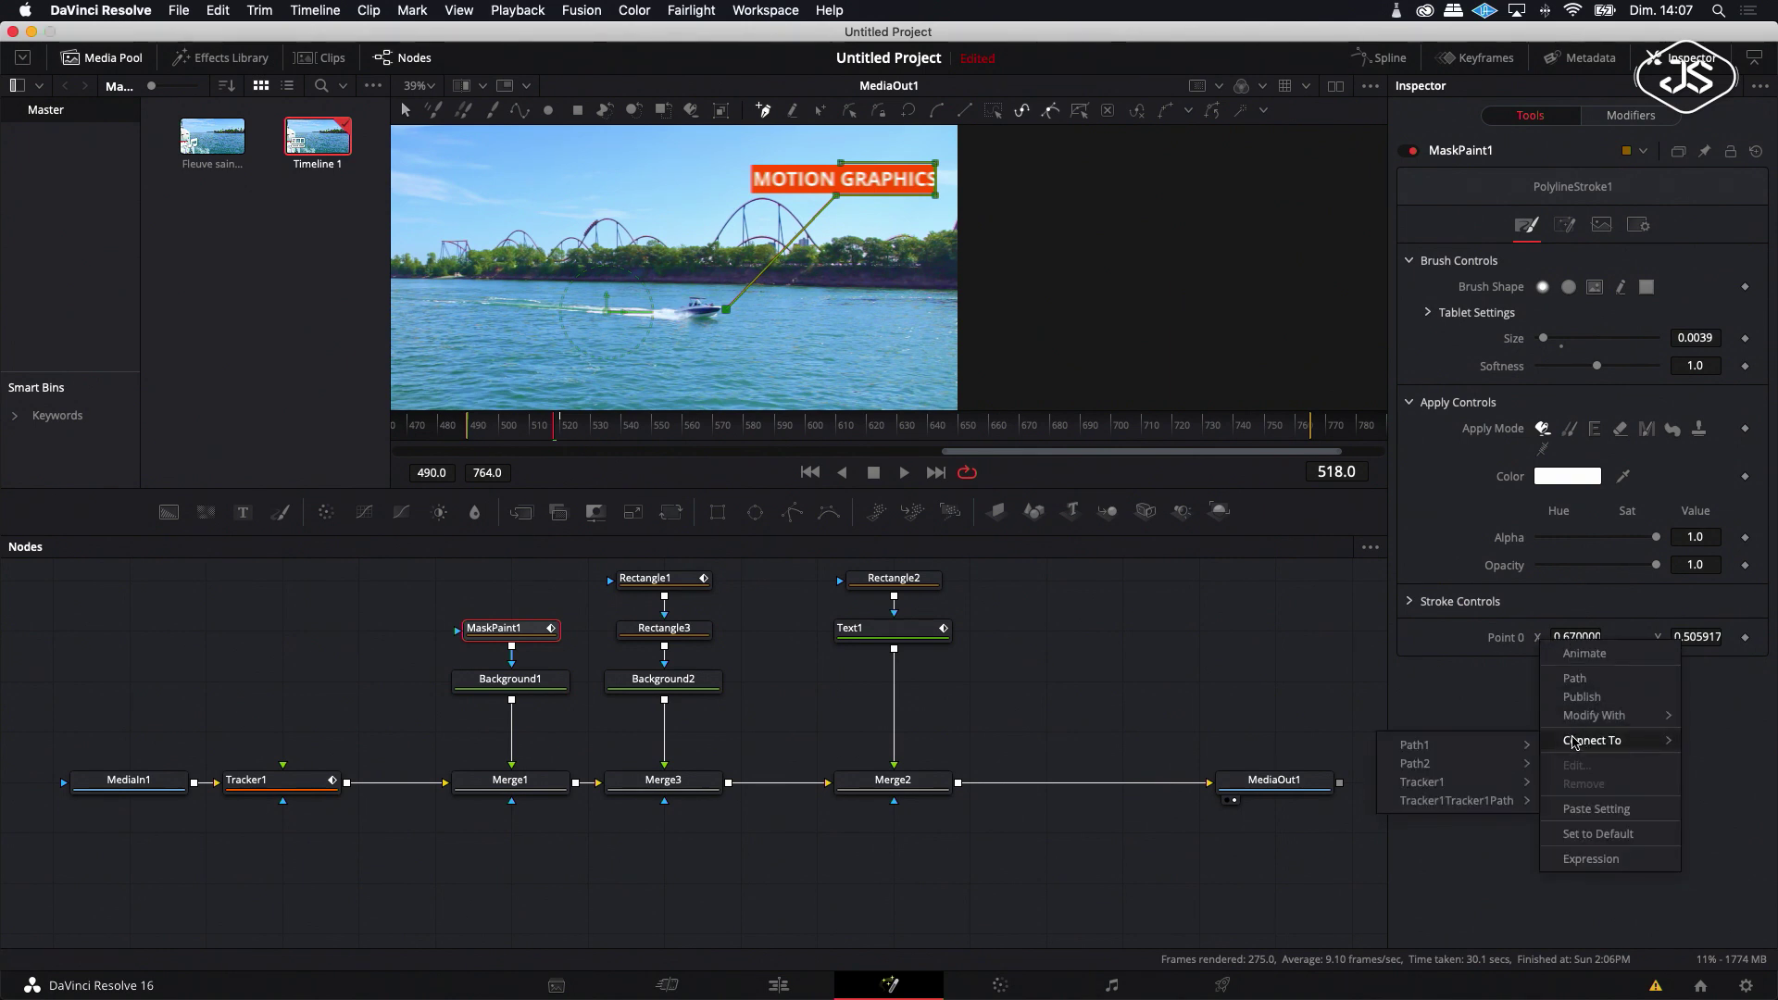
{"action": "mouse_move", "coordinate": [1486, 802]}
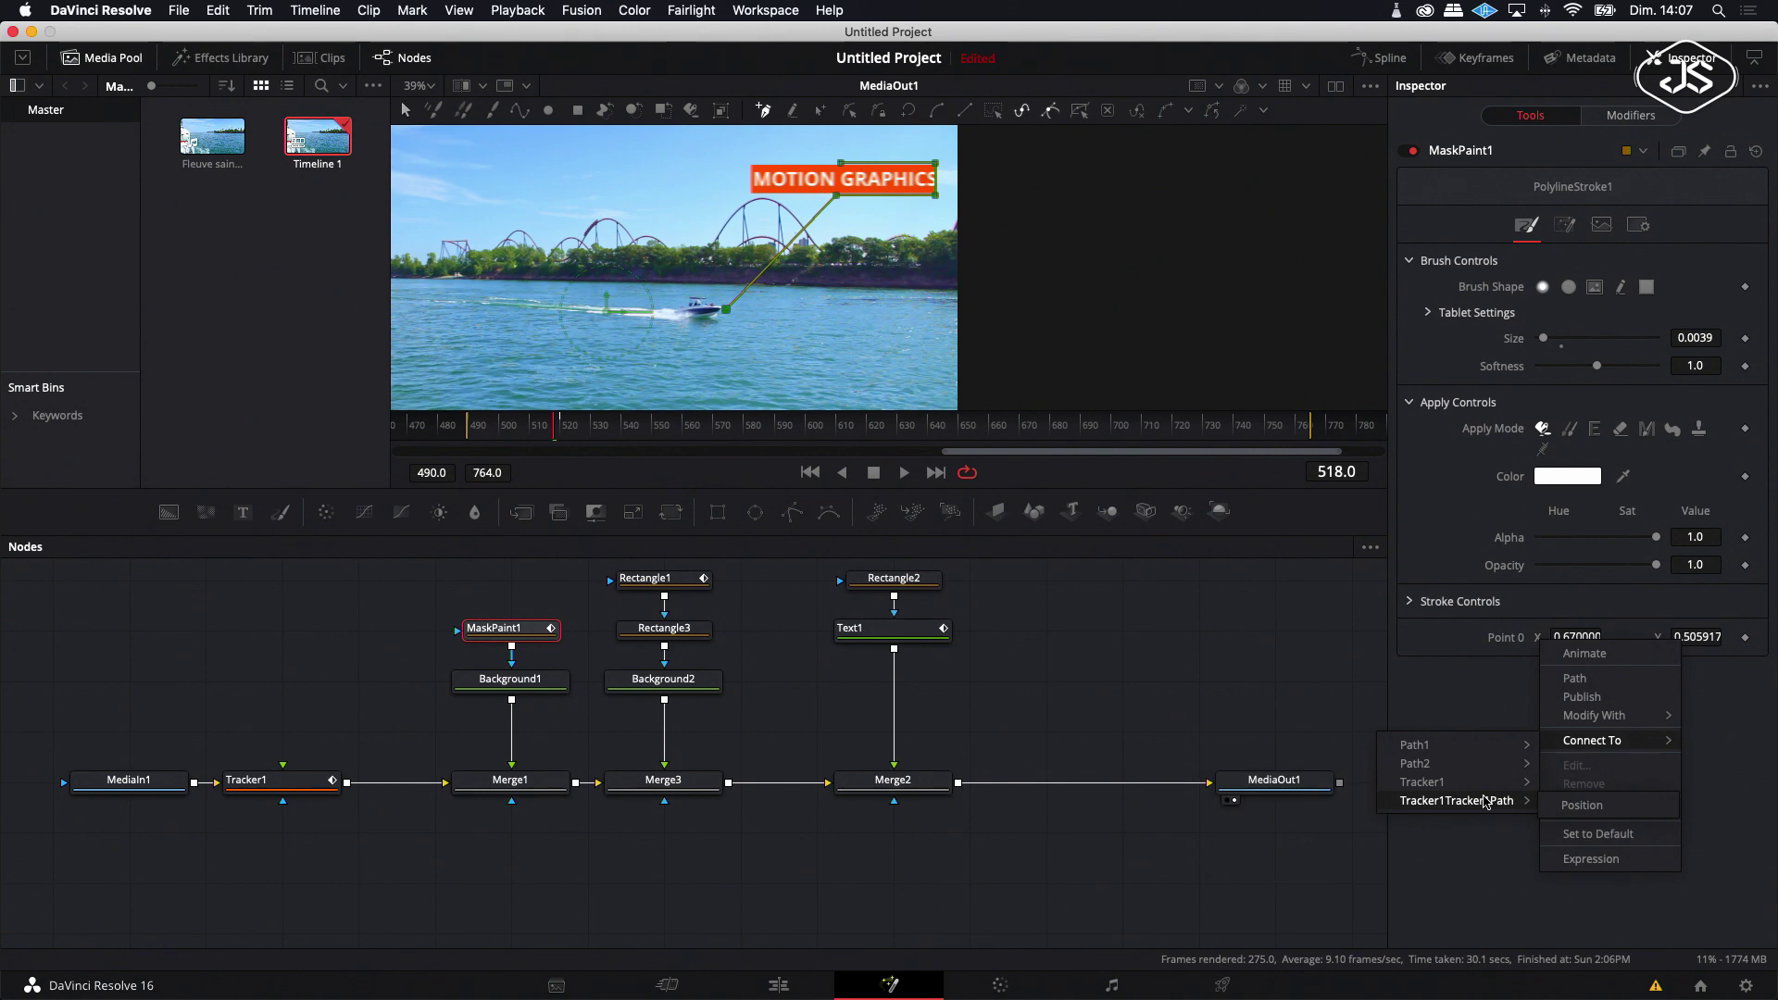
{"action": "left_click", "coordinate": [1577, 808]}
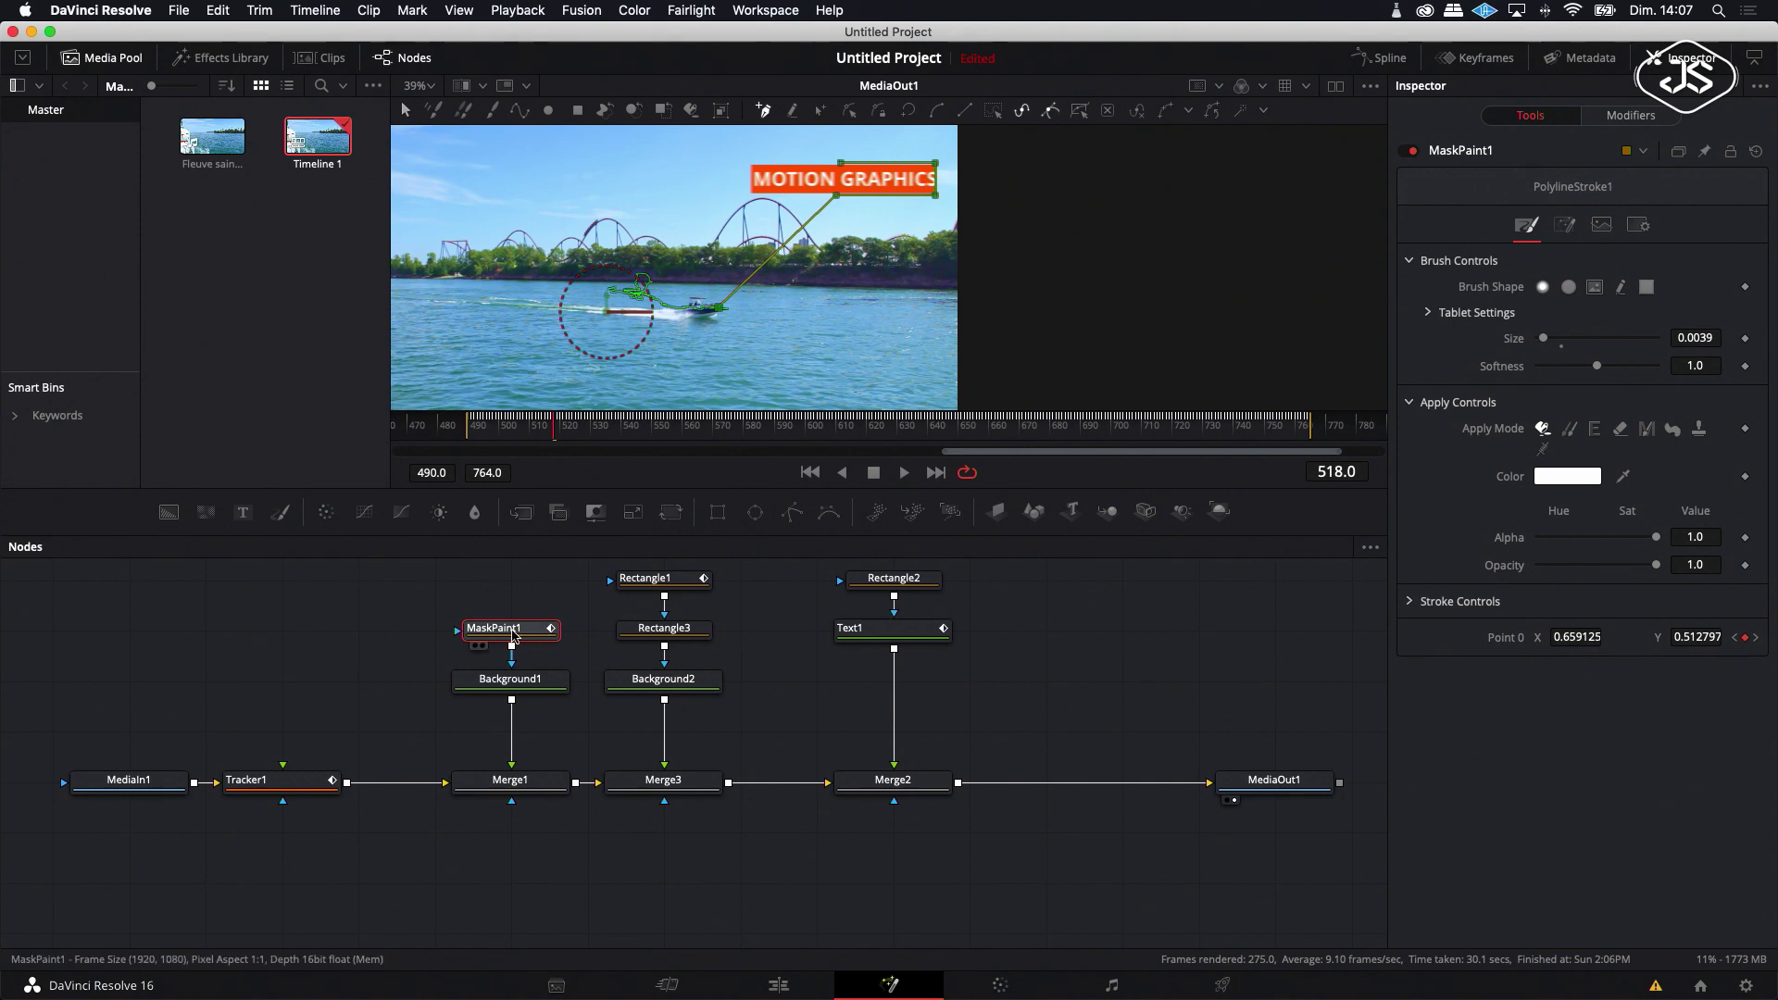
Step: Enable motion blur with quality 10 on MaskPaint1's PolylineStroke1 modifier
{"action": "left_click", "coordinate": [1641, 230]}
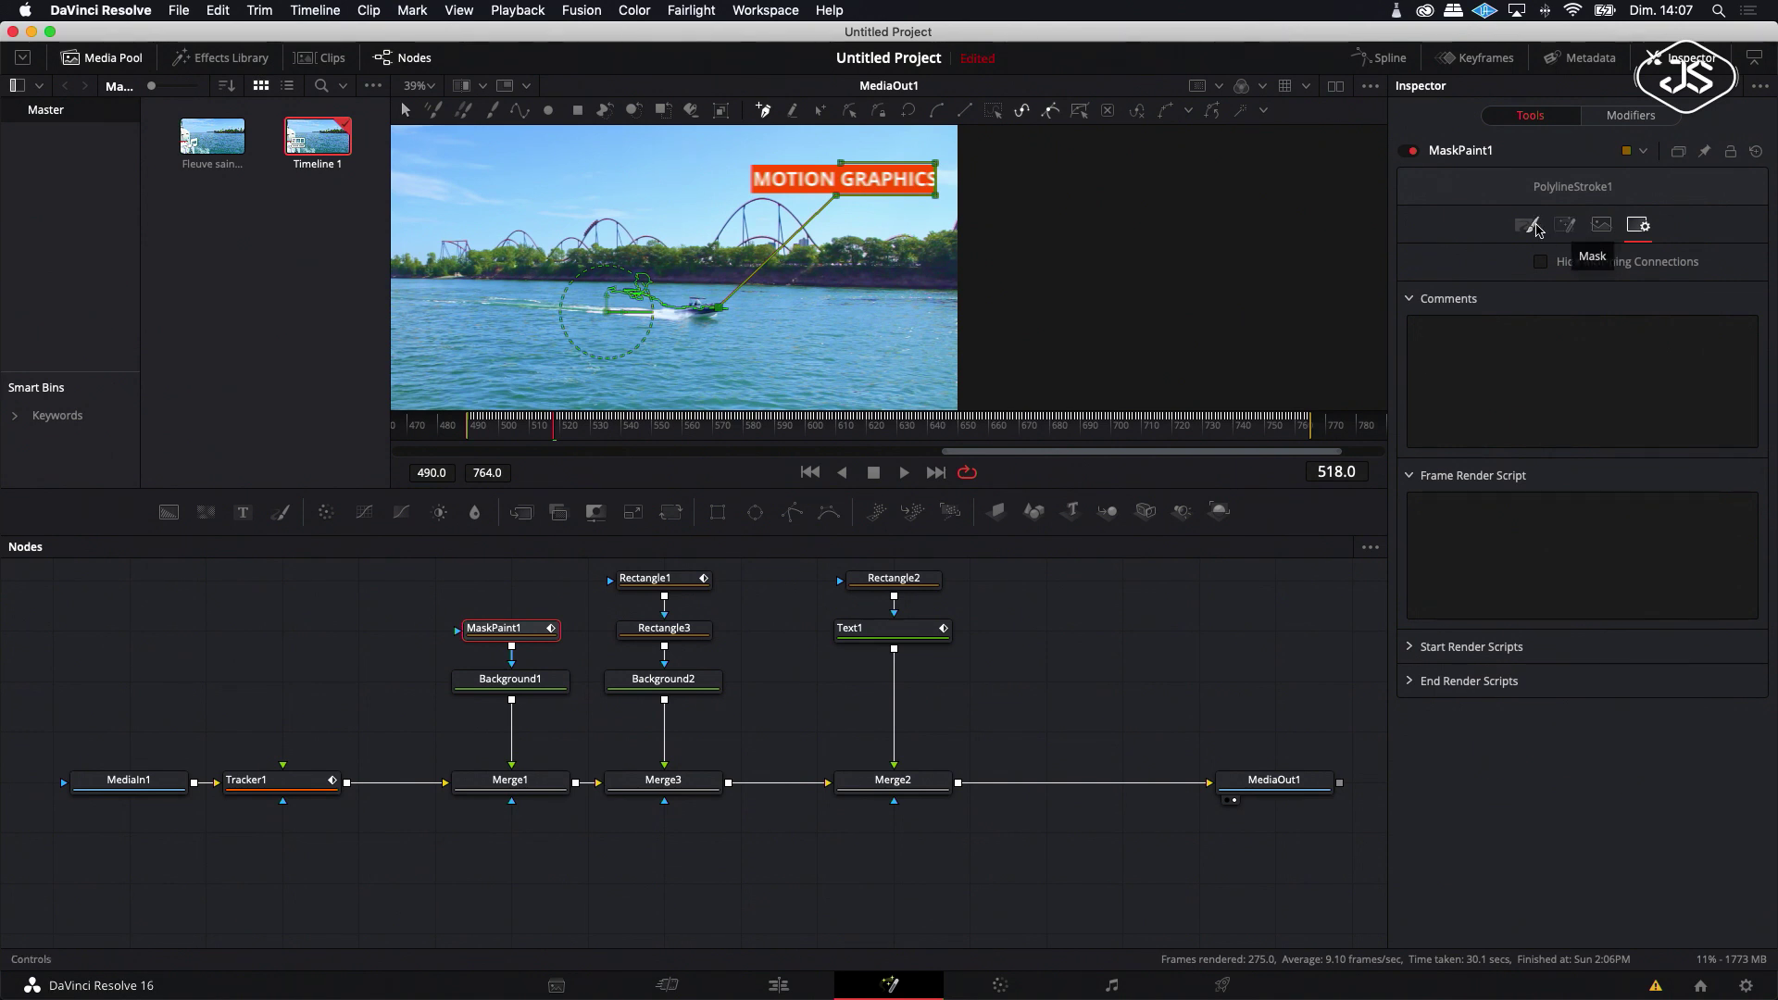
{"action": "left_click", "coordinate": [1629, 116]}
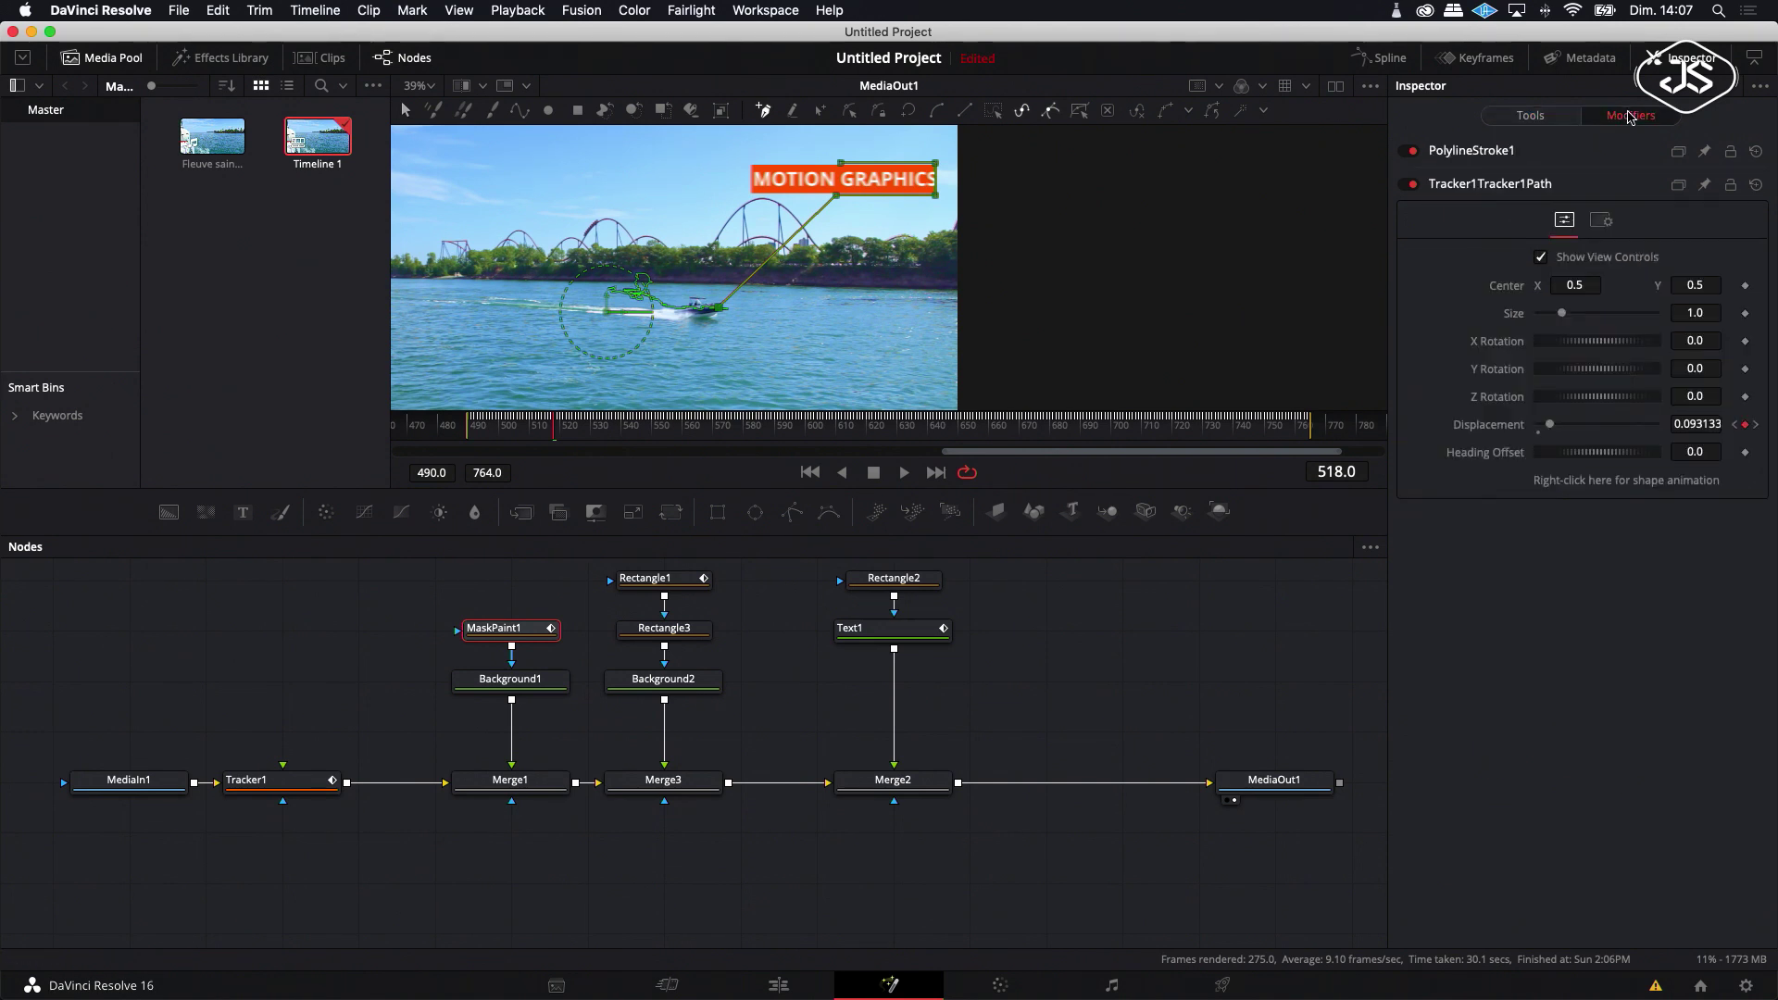
{"action": "left_click", "coordinate": [1469, 153]}
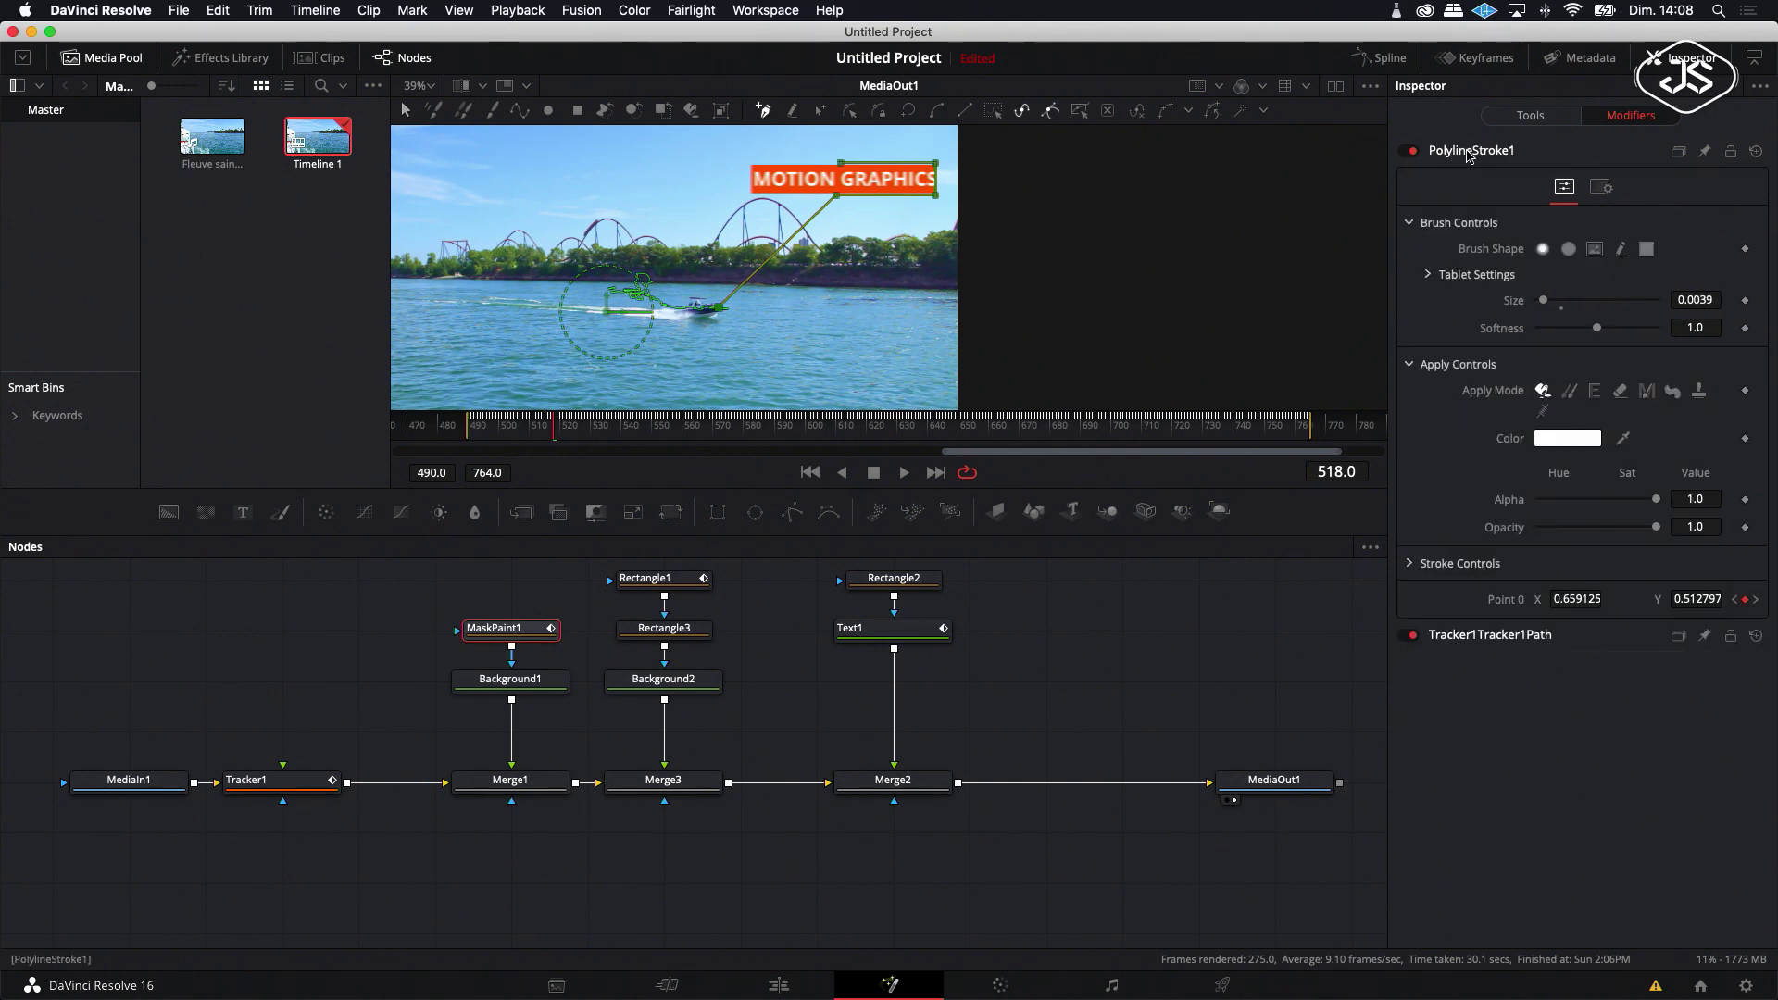
{"action": "left_click", "coordinate": [1601, 186]}
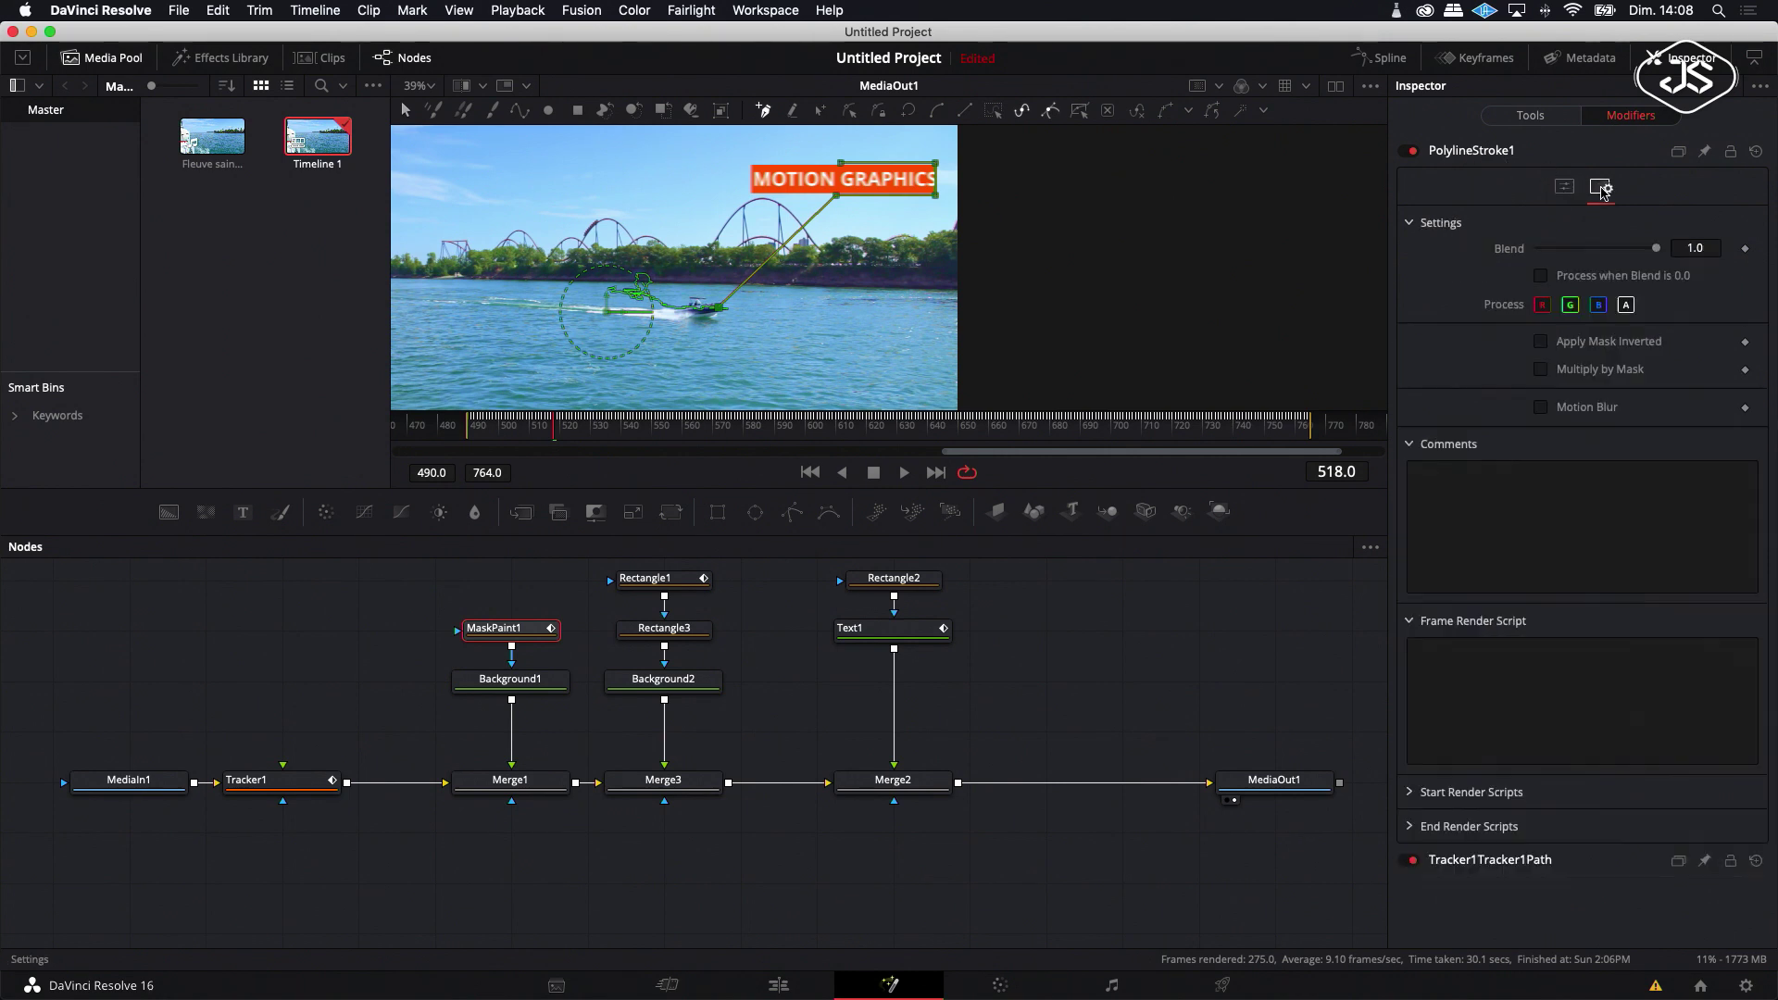
{"action": "left_click", "coordinate": [1541, 407]}
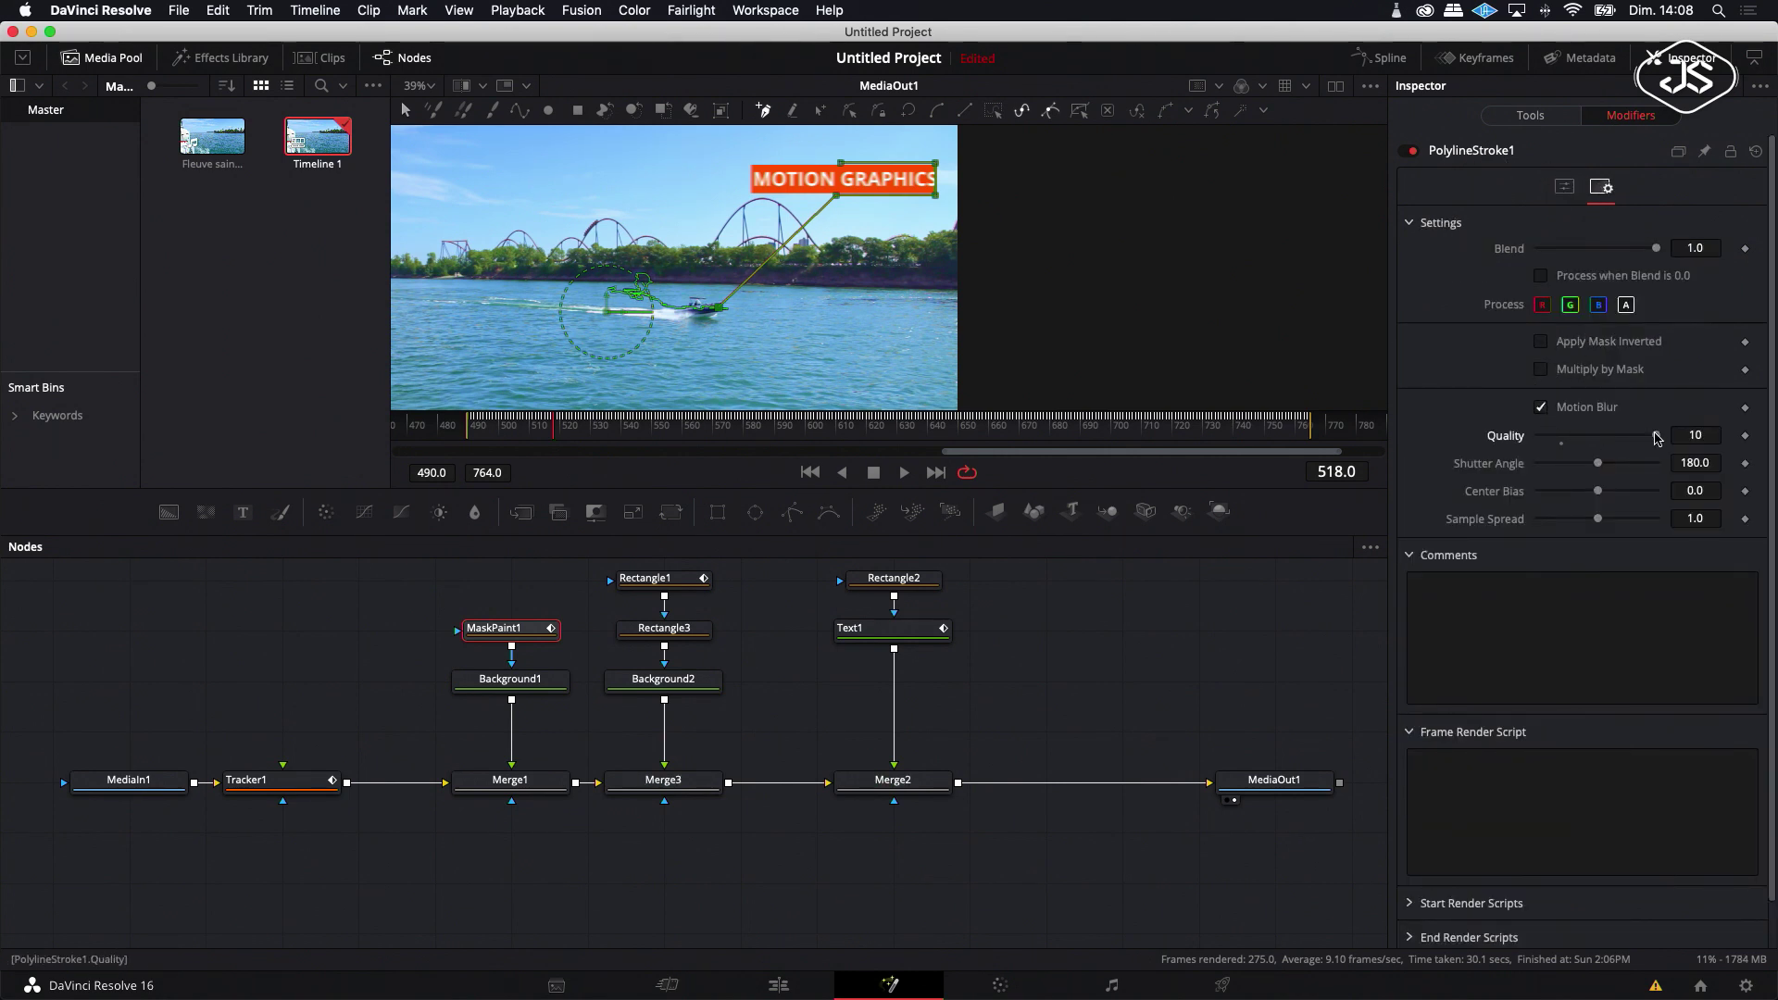
Step: Play the composition from frame 490 in an enlarged viewer to check how the pointer line follows the boat
{"action": "left_click", "coordinate": [810, 472]}
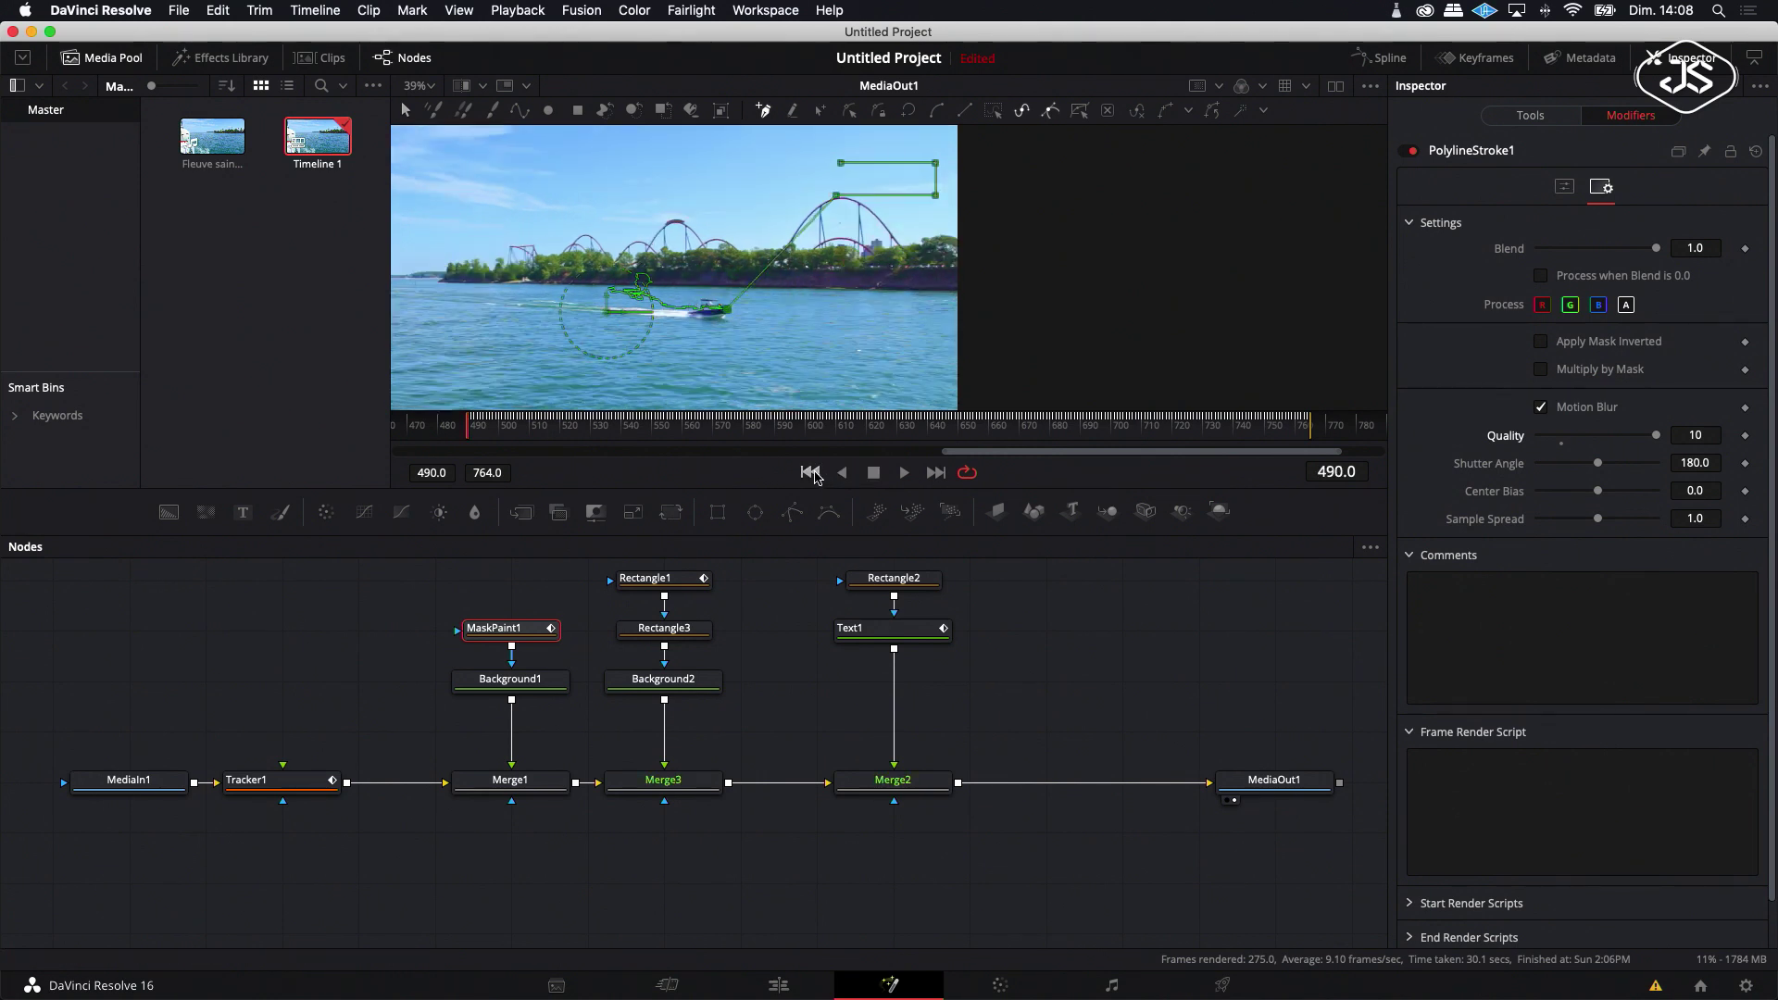
{"action": "left_click", "coordinate": [1034, 694]}
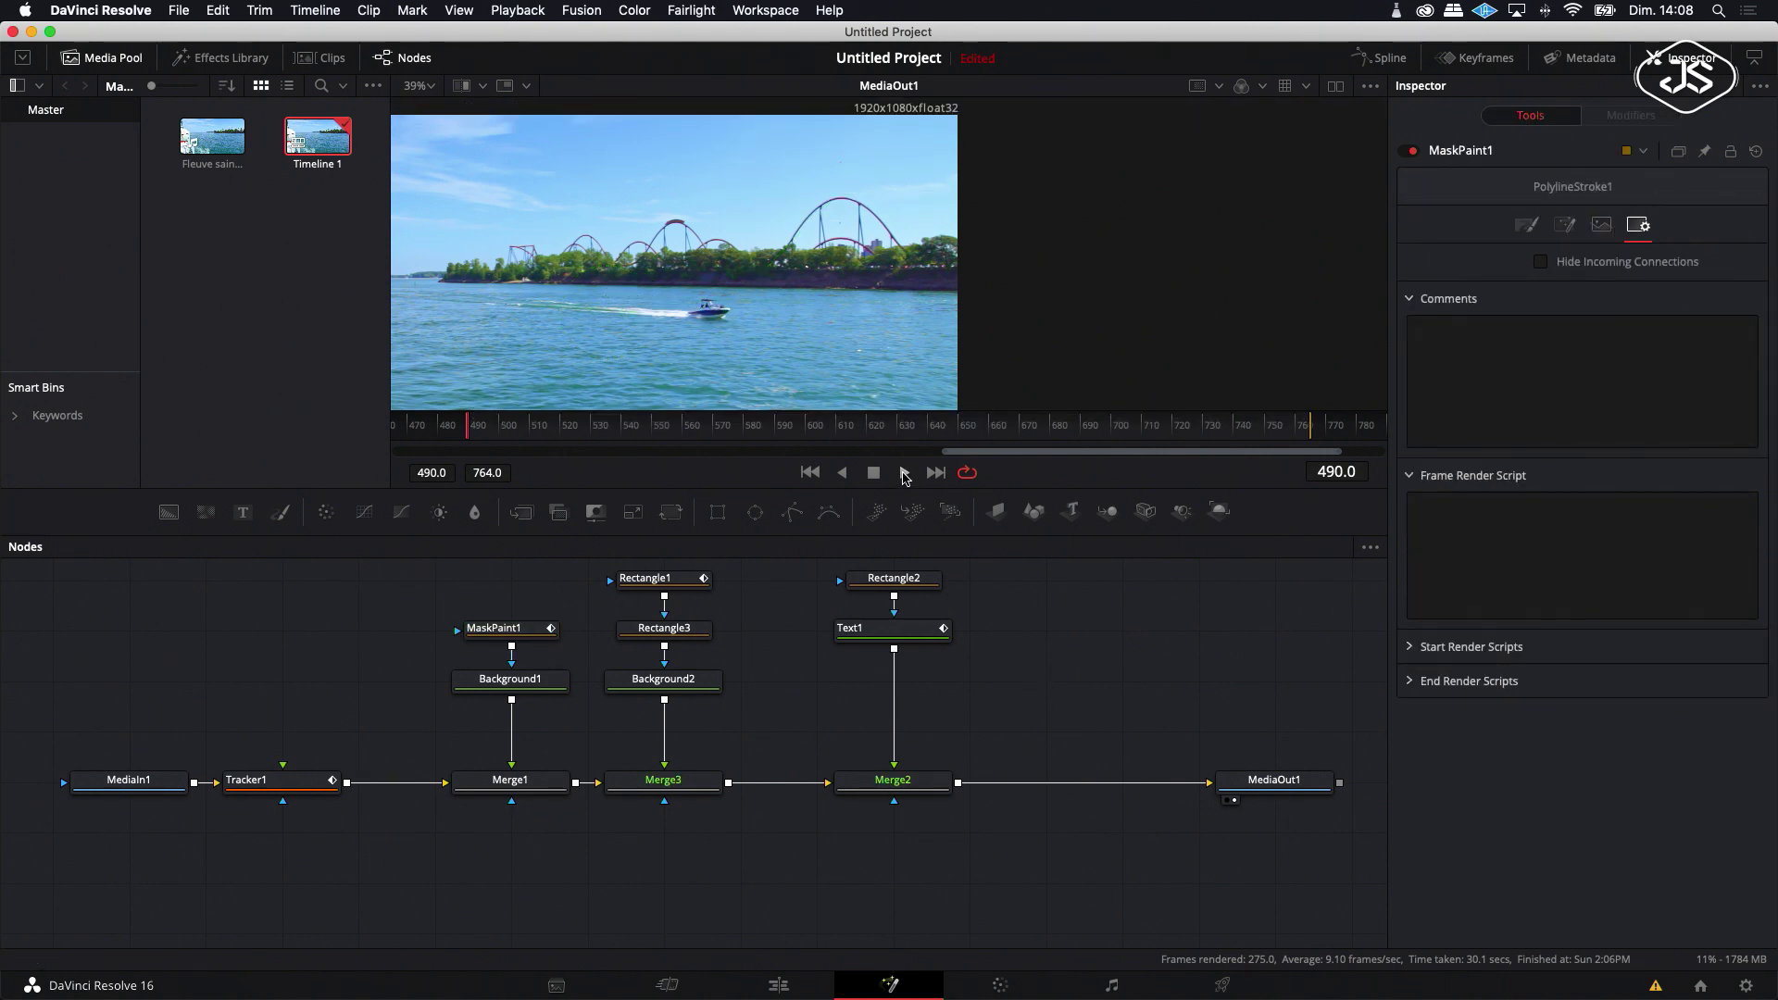
{"action": "left_click", "coordinate": [905, 473]}
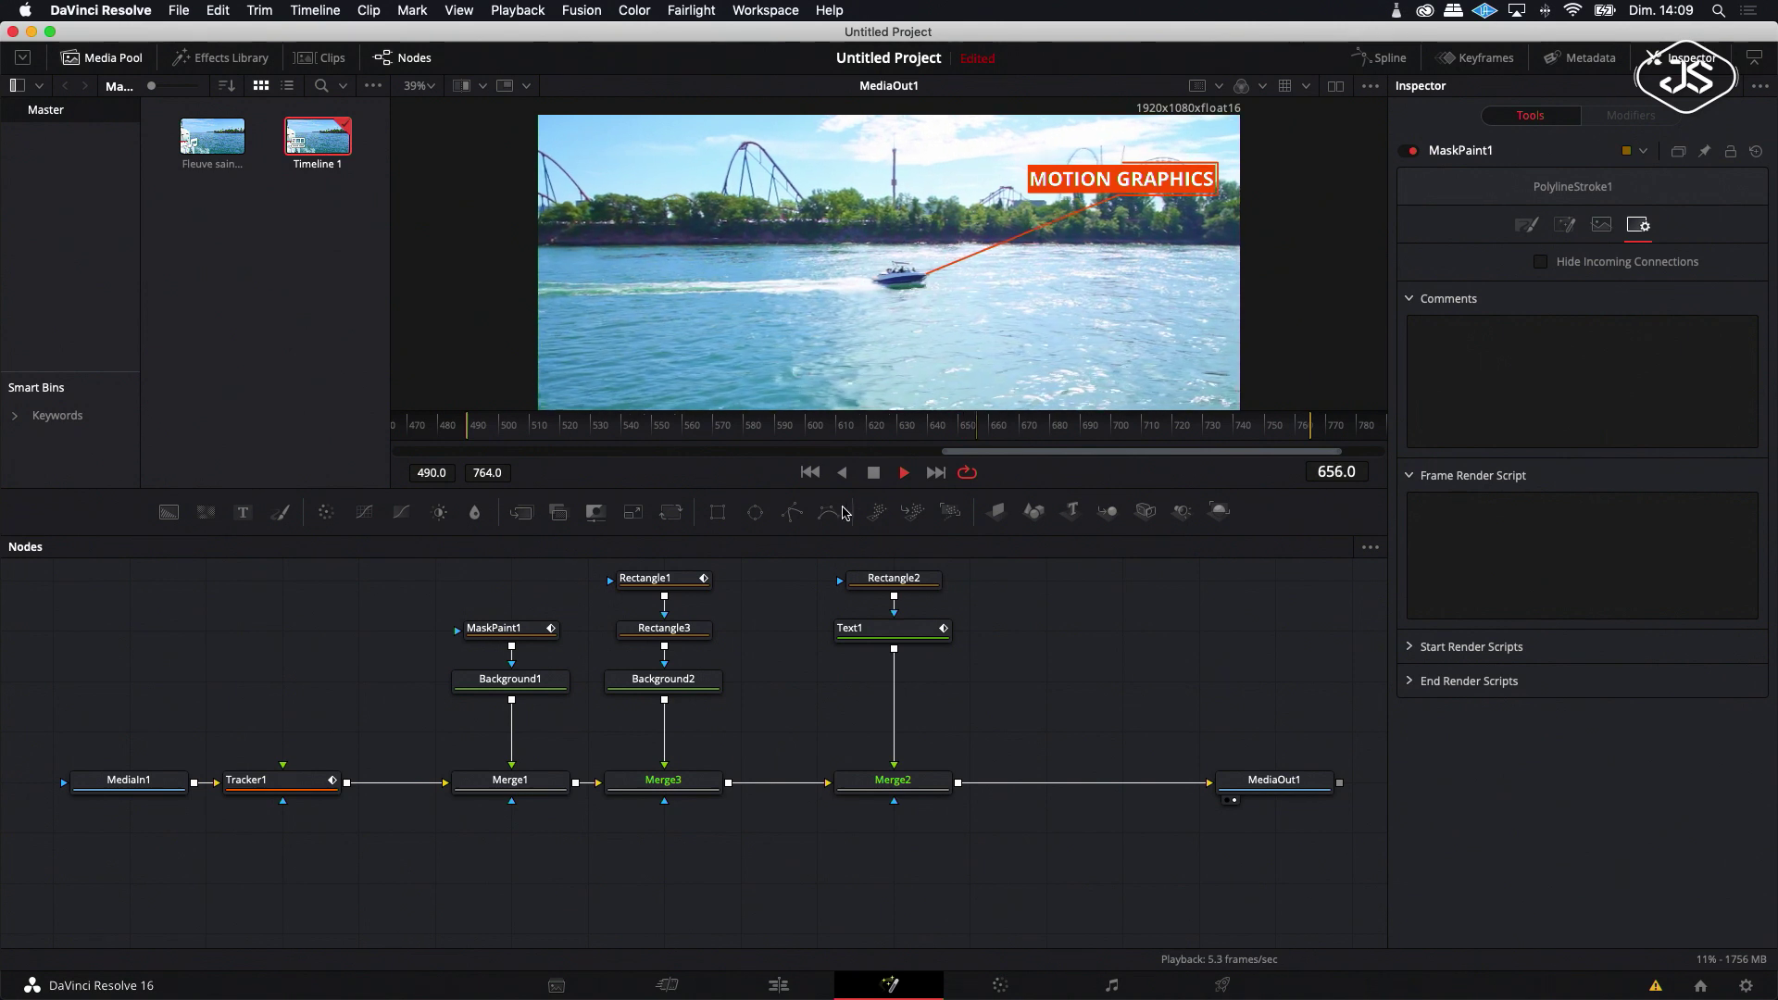
{"action": "left_click_drag", "start_coordinate": [851, 484], "coordinate": [836, 712]}
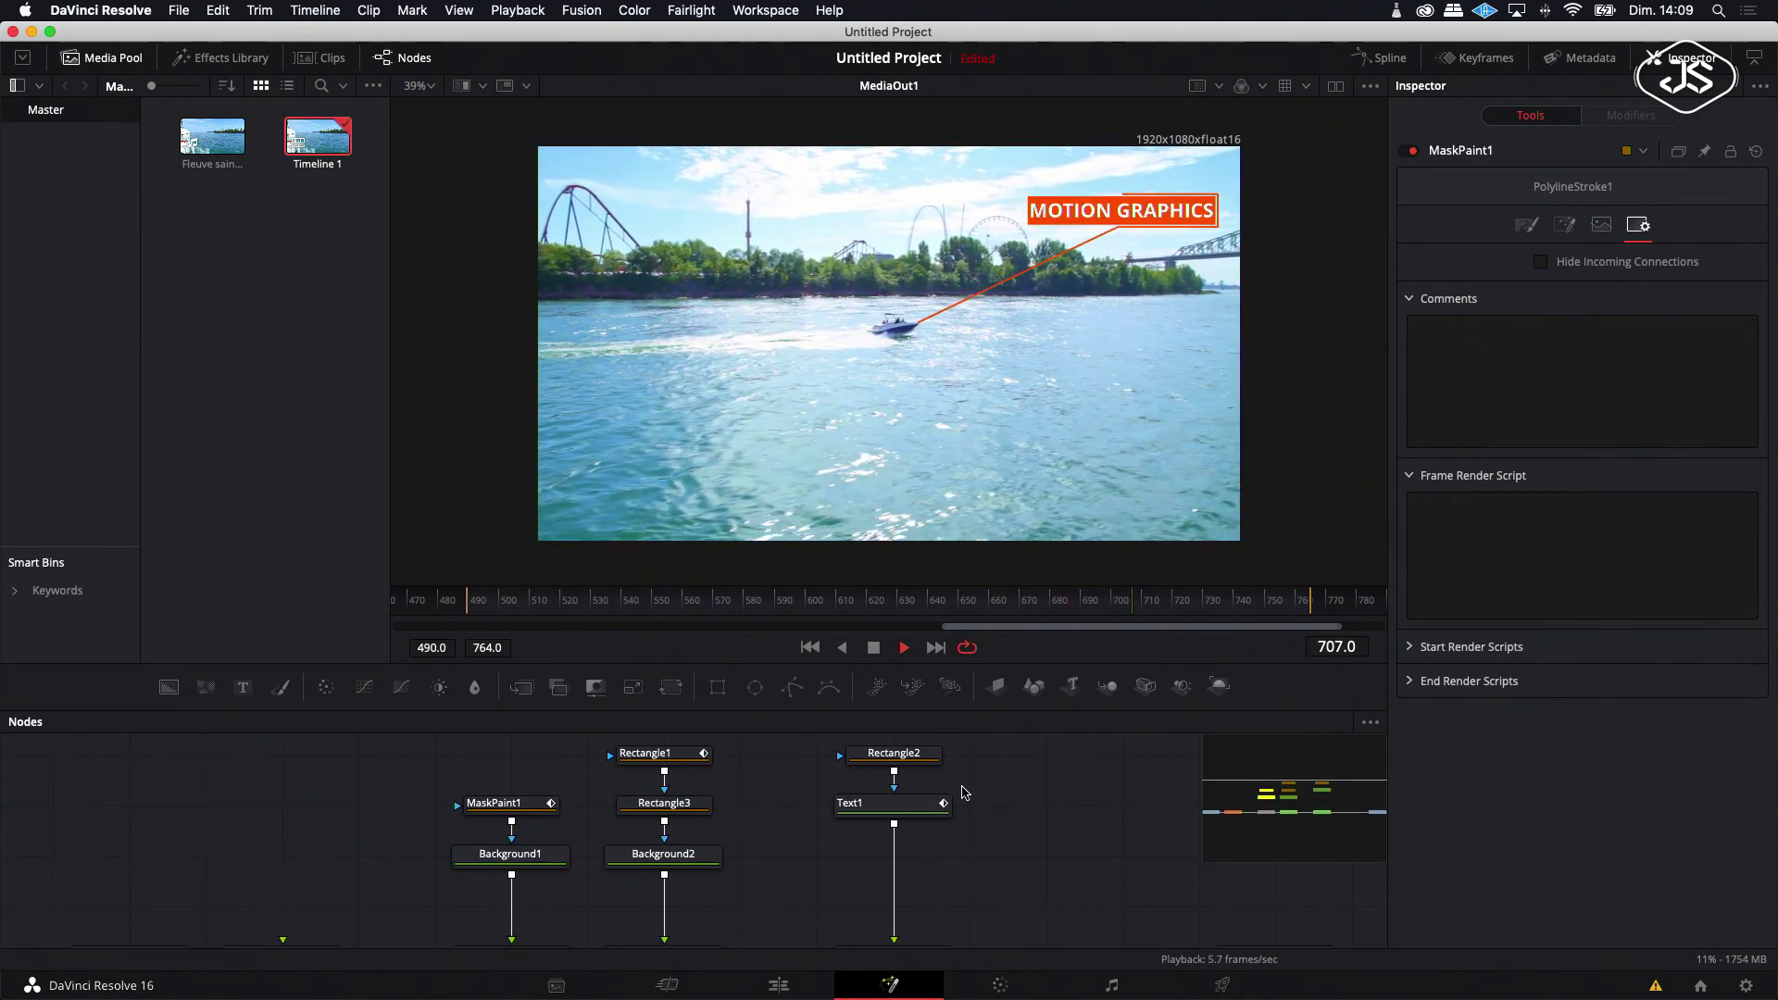
{"action": "left_click_drag", "start_coordinate": [982, 711], "coordinate": [976, 650]}
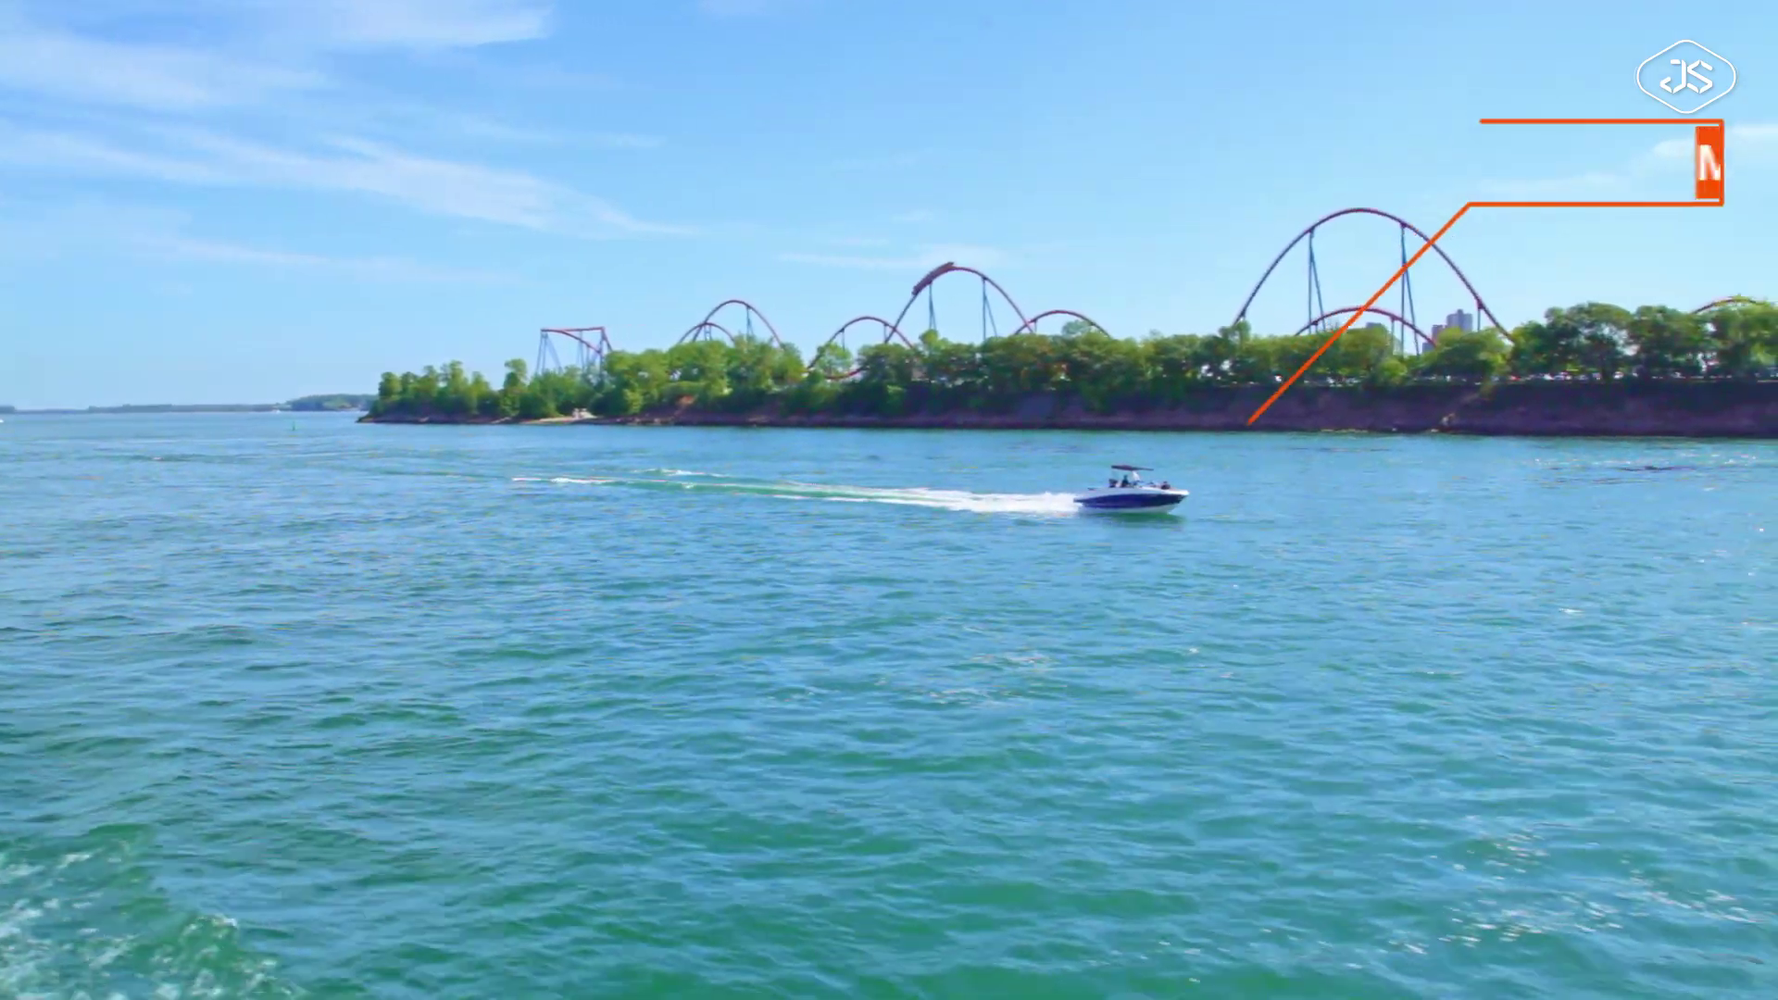